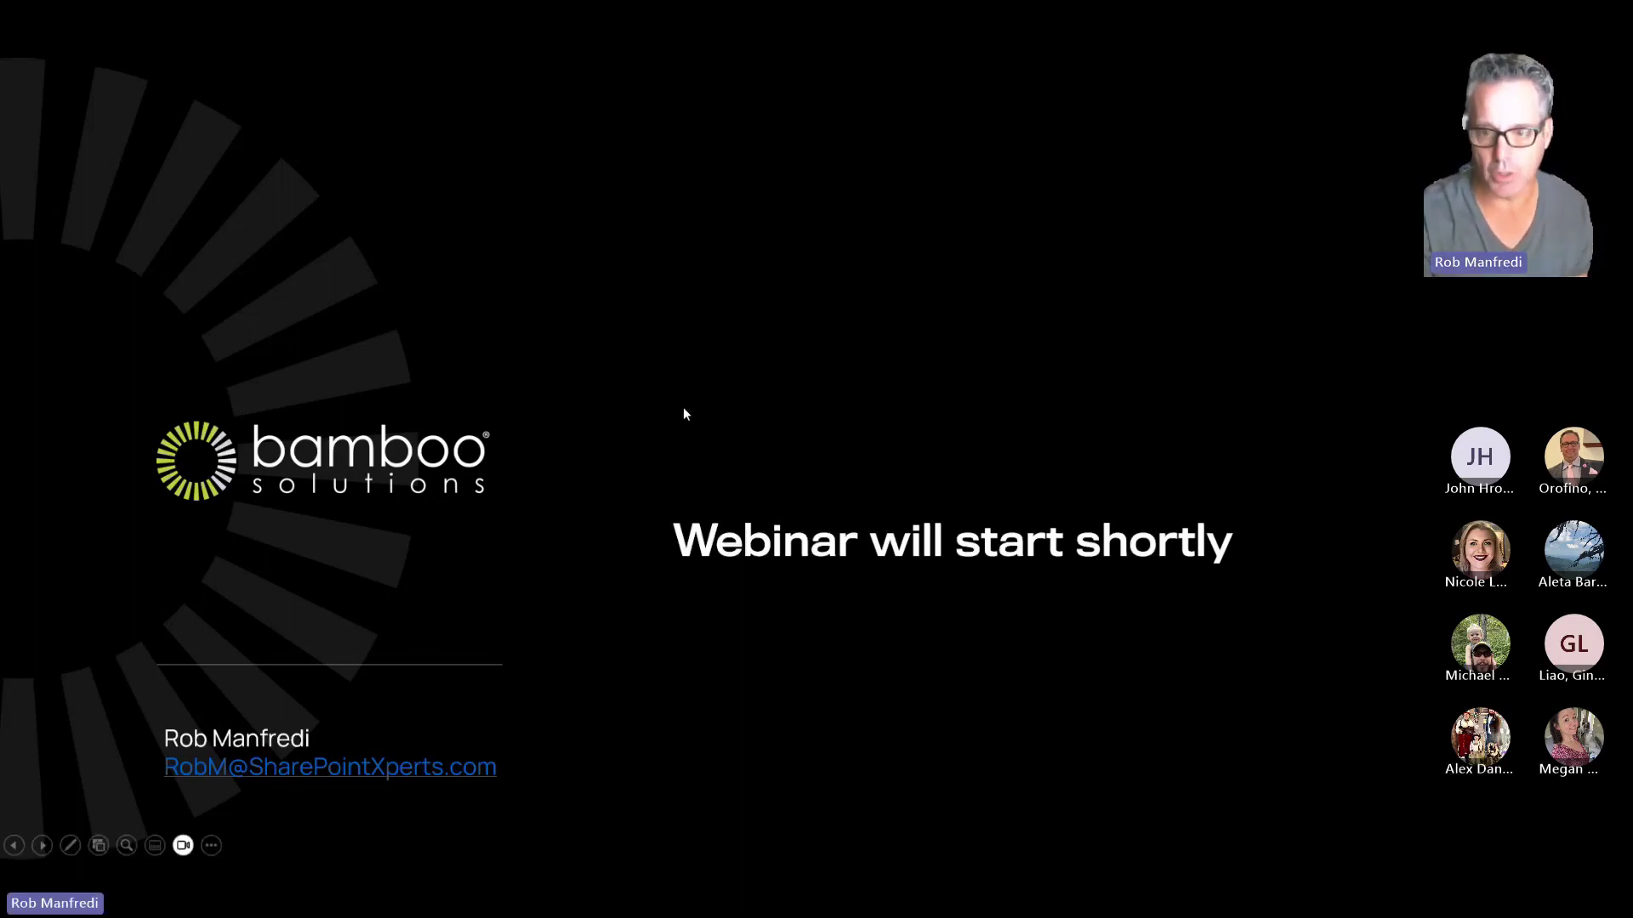
Step: Advance the slideshow from the opening slide to the About Bamboo slide
key("Right")
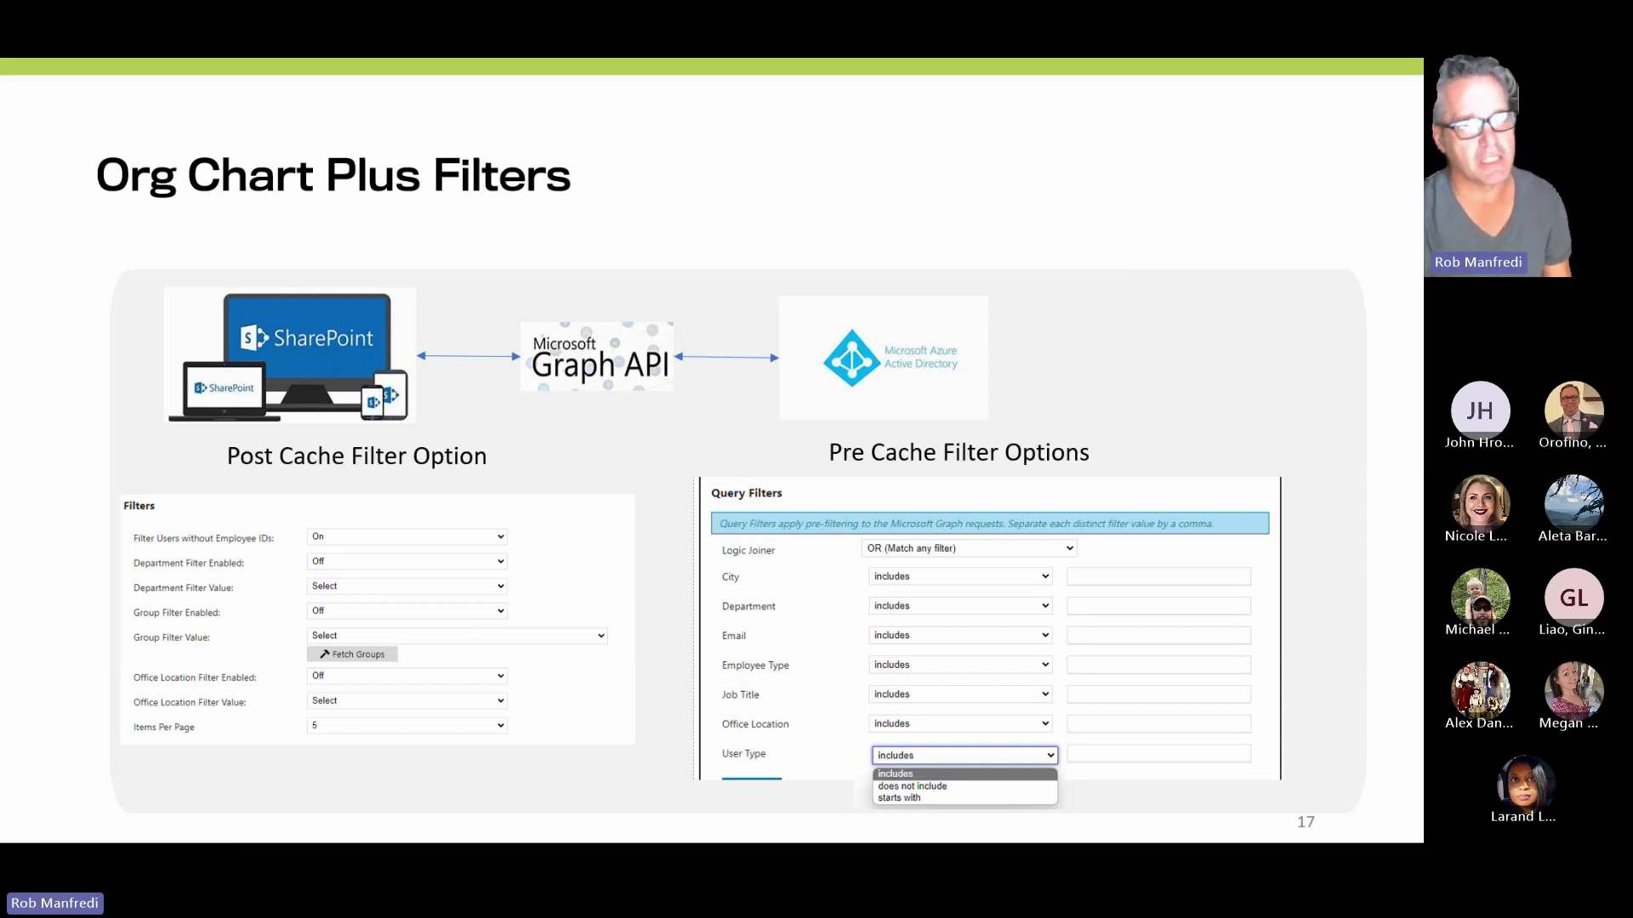
Step: Advance past the Employee Directory Plus and Org Chart Plus slides, then maximize the Bamboo Solutions website
key("Right")
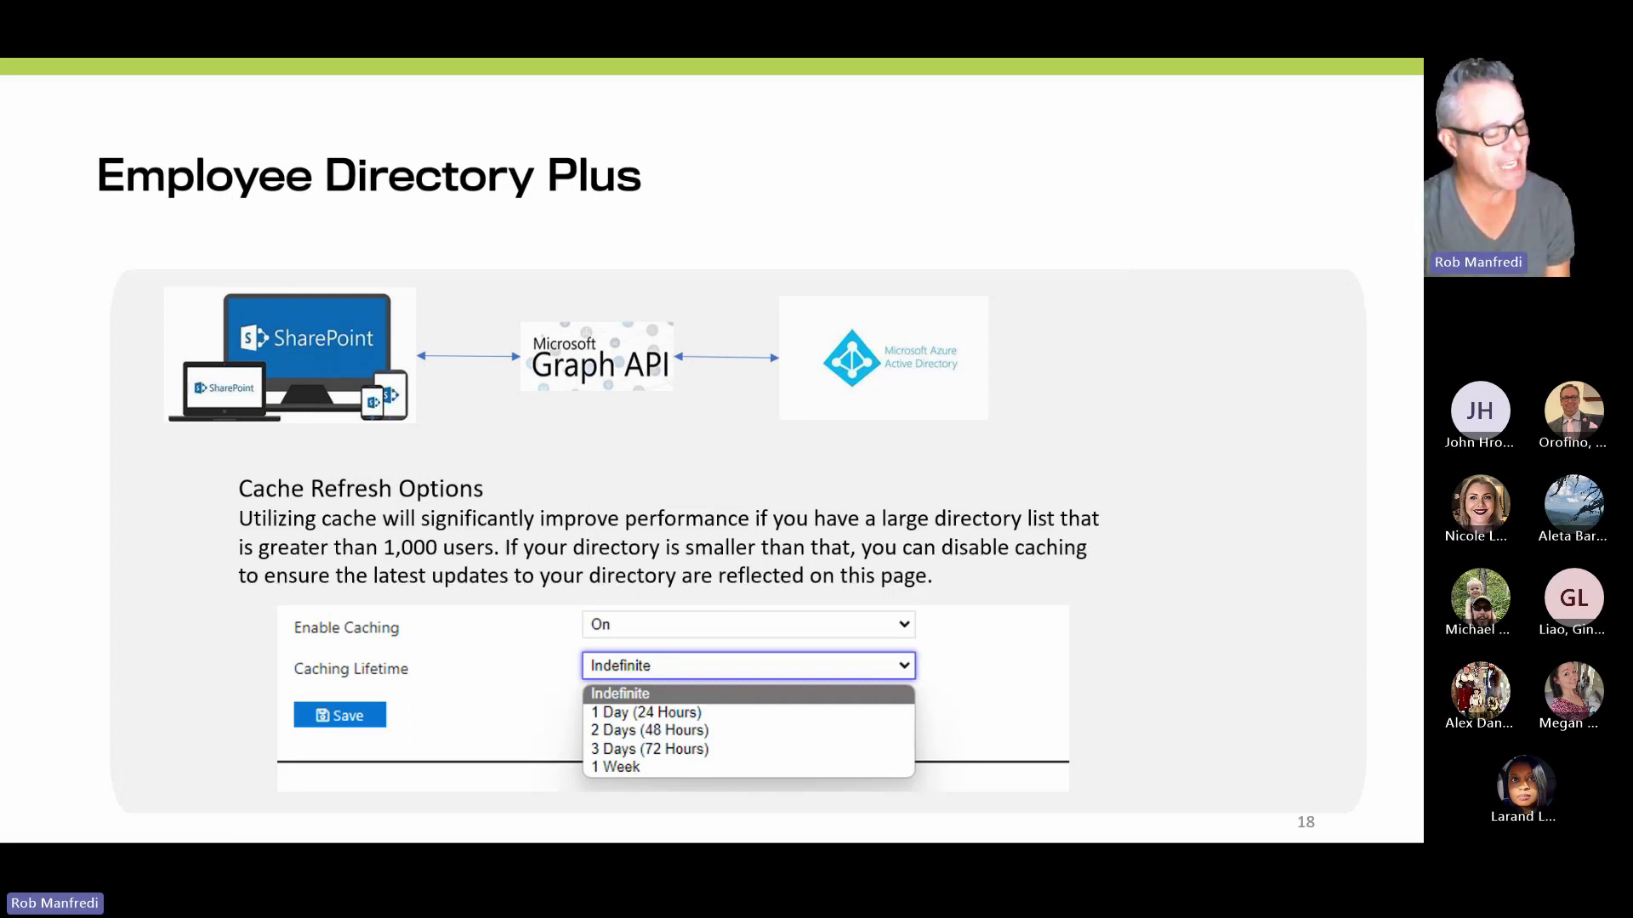
key("Right")
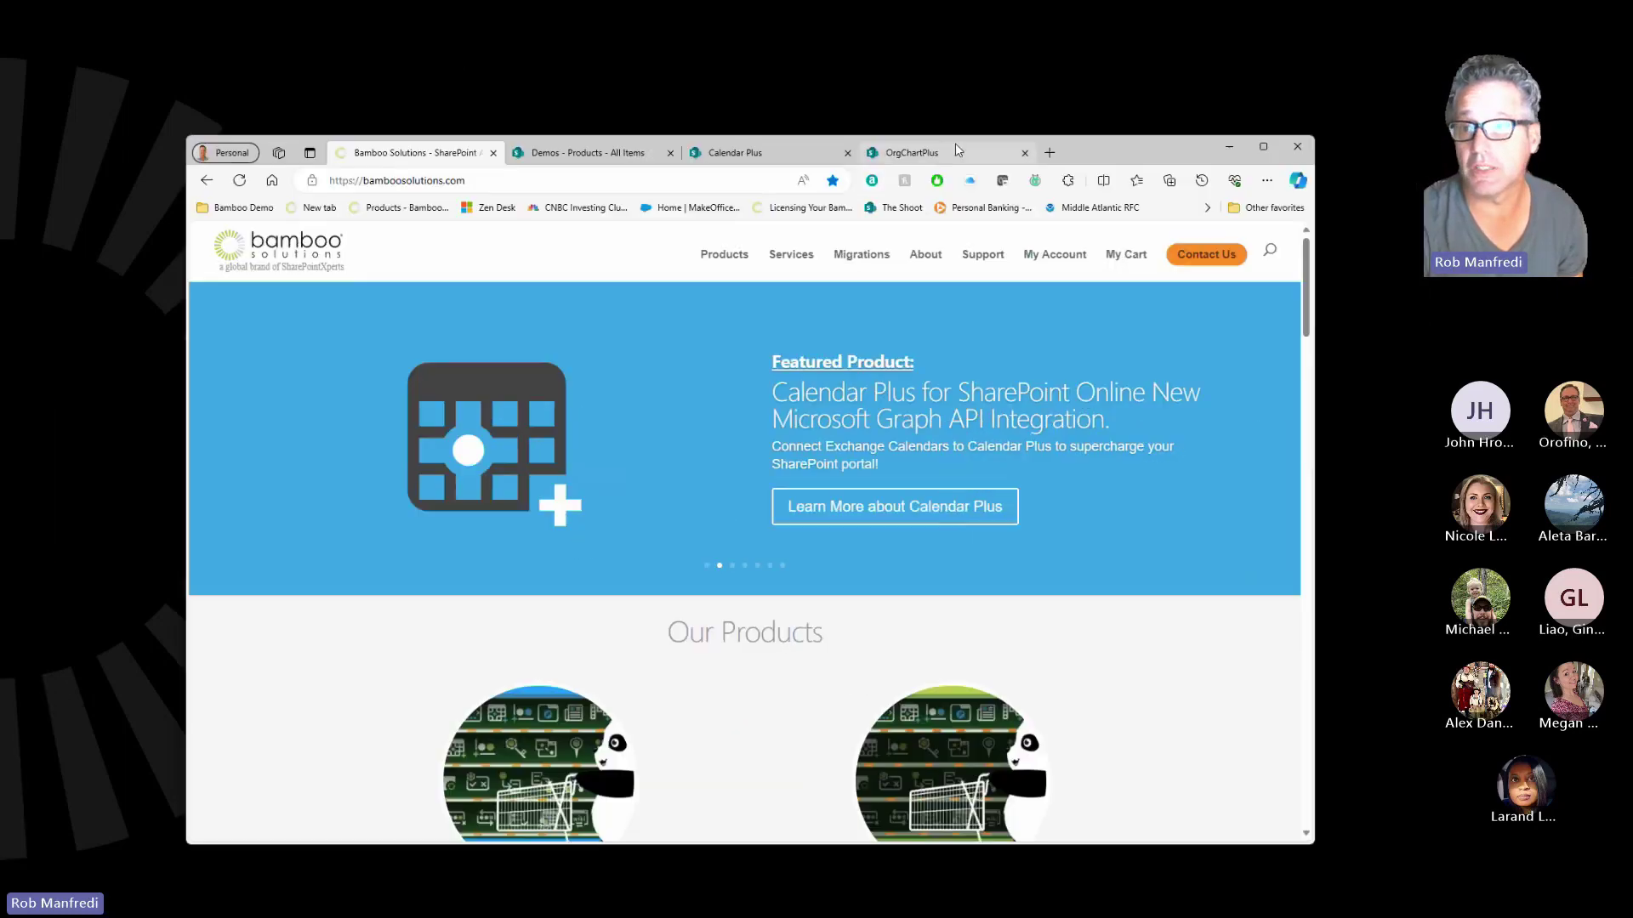
double_click(1107, 158)
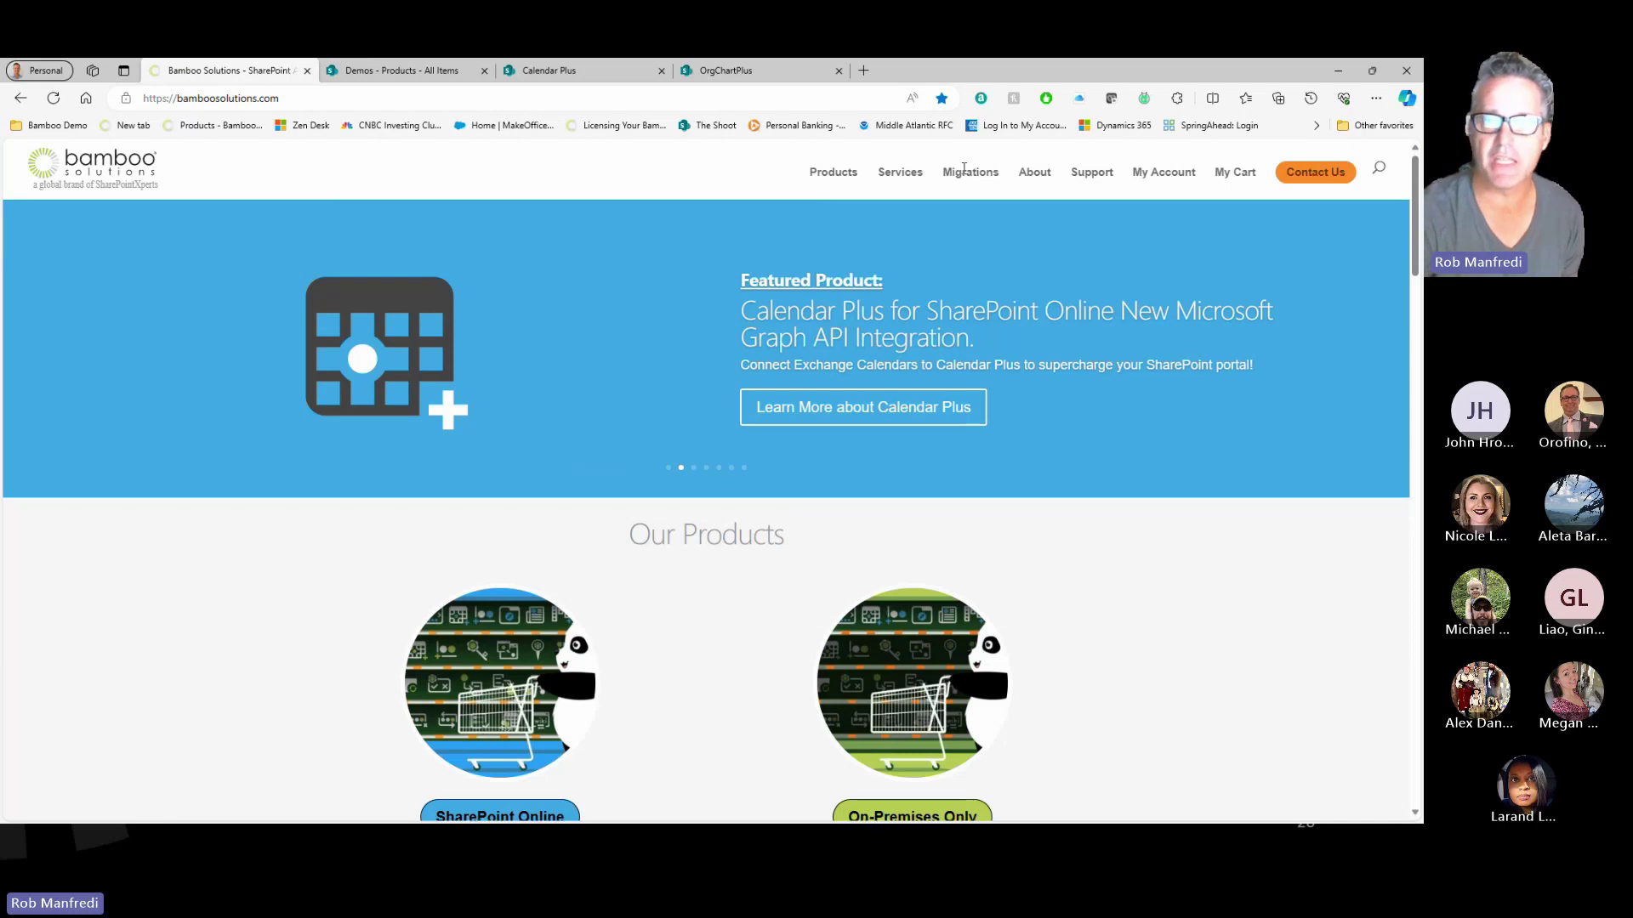
Step: Show the Products mega menu listing SharePoint Online and On-Premises Only apps
mouse_move(823, 175)
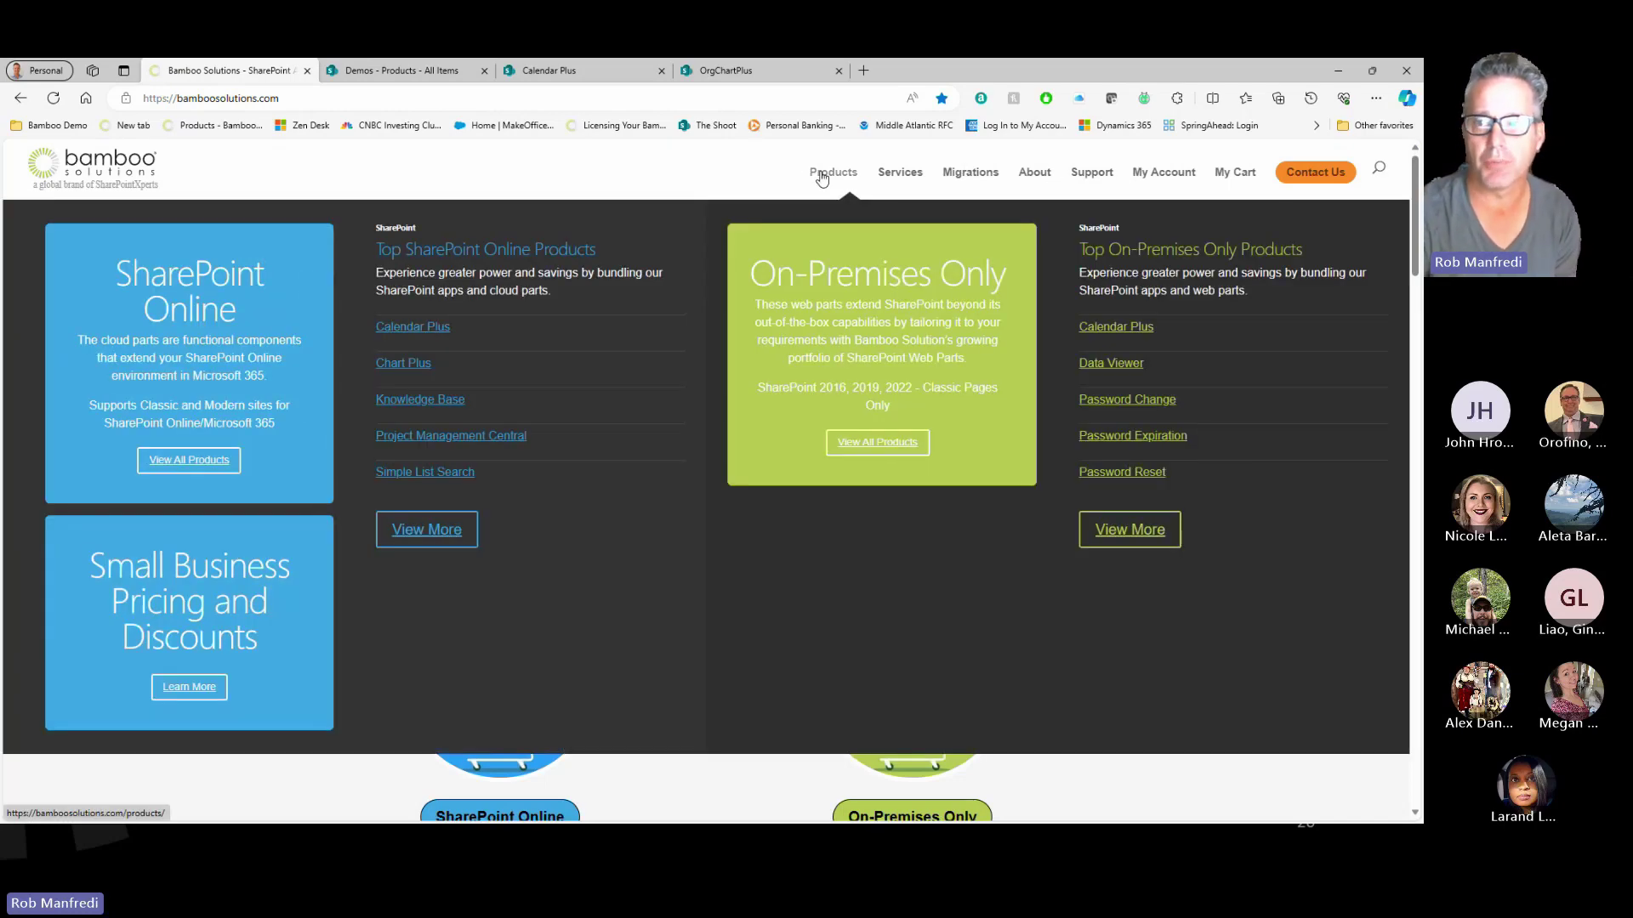
mouse_move(894, 178)
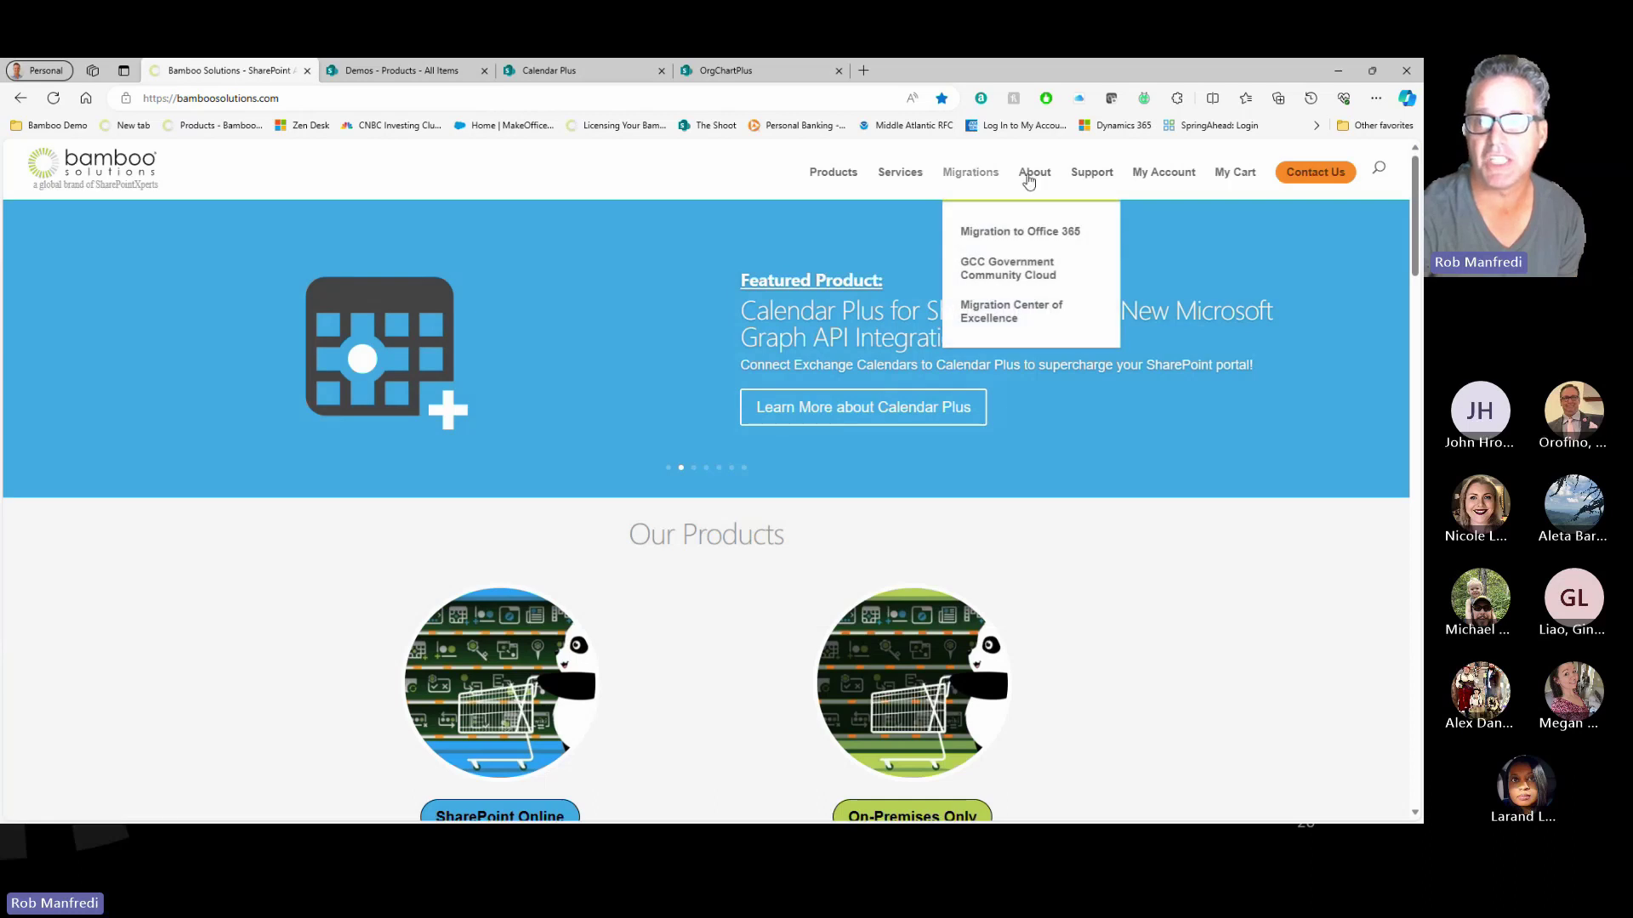
mouse_move(1088, 179)
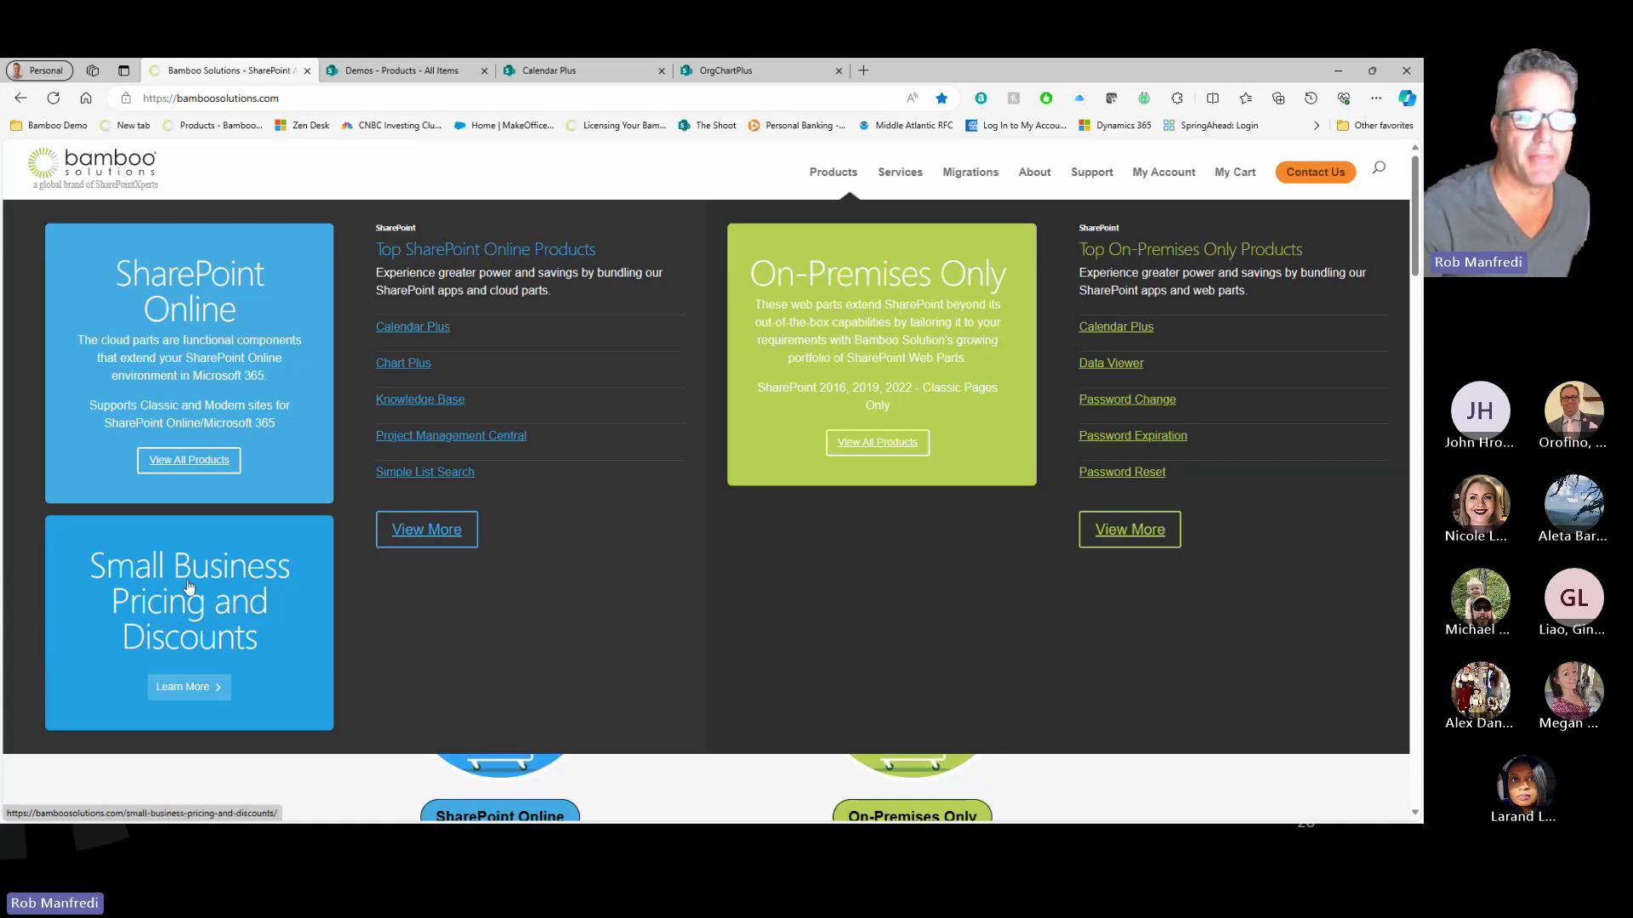
Step: List all SharePoint Online products, scroll down to Org Chart Plus, and open its product page
left_click(233, 463)
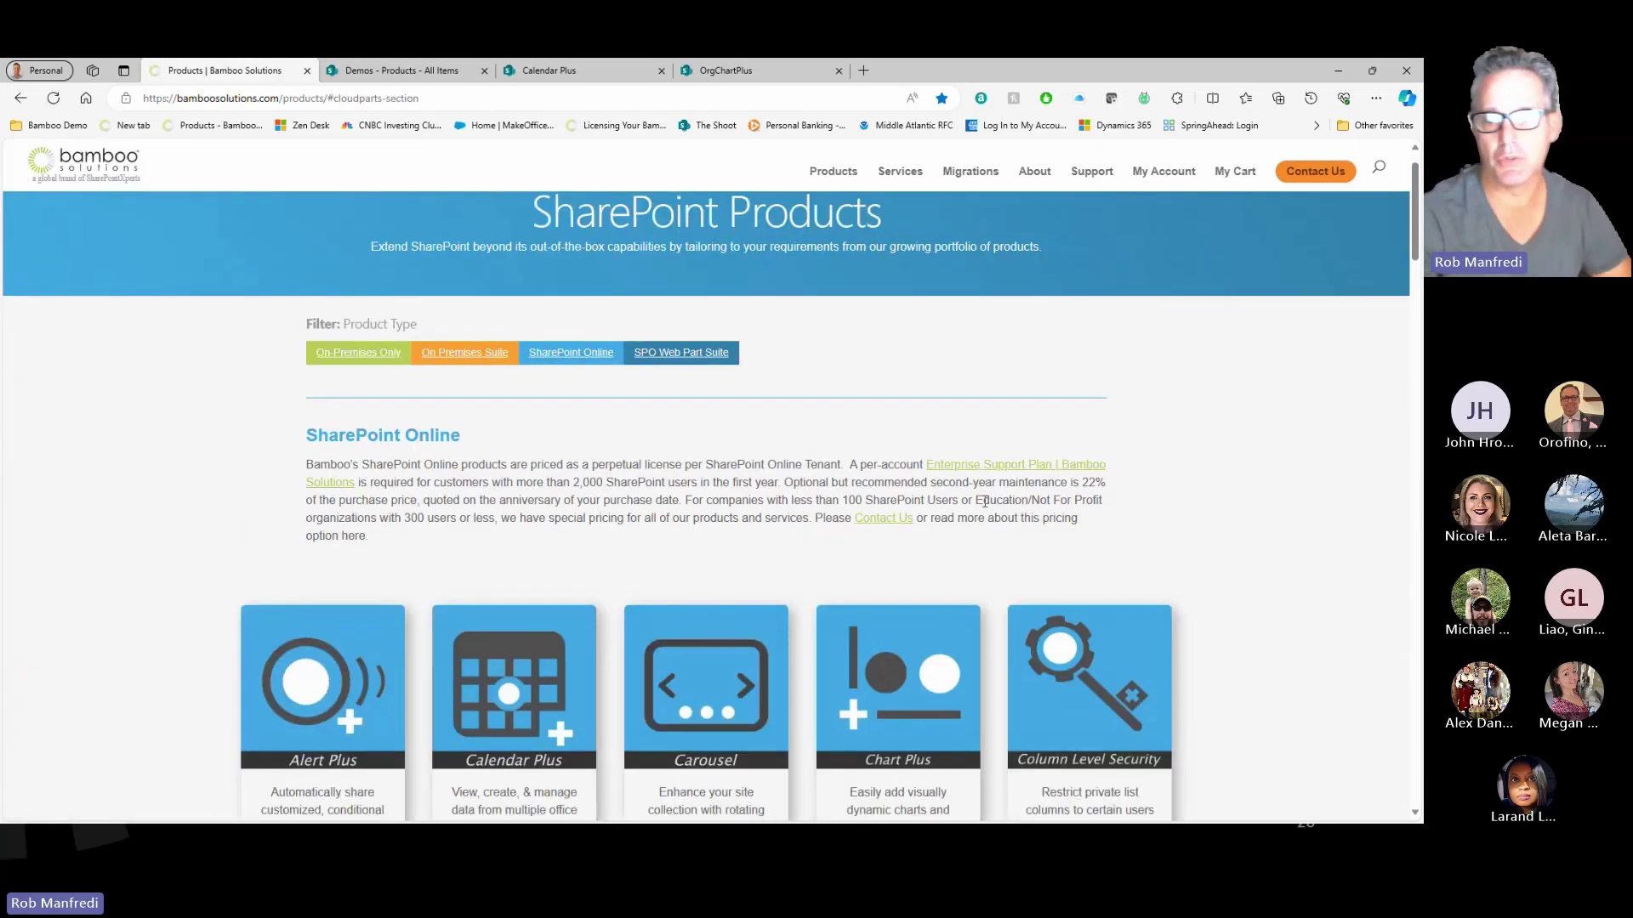
scroll(1094, 478, "down", 4)
scroll(1221, 473, "down", 1)
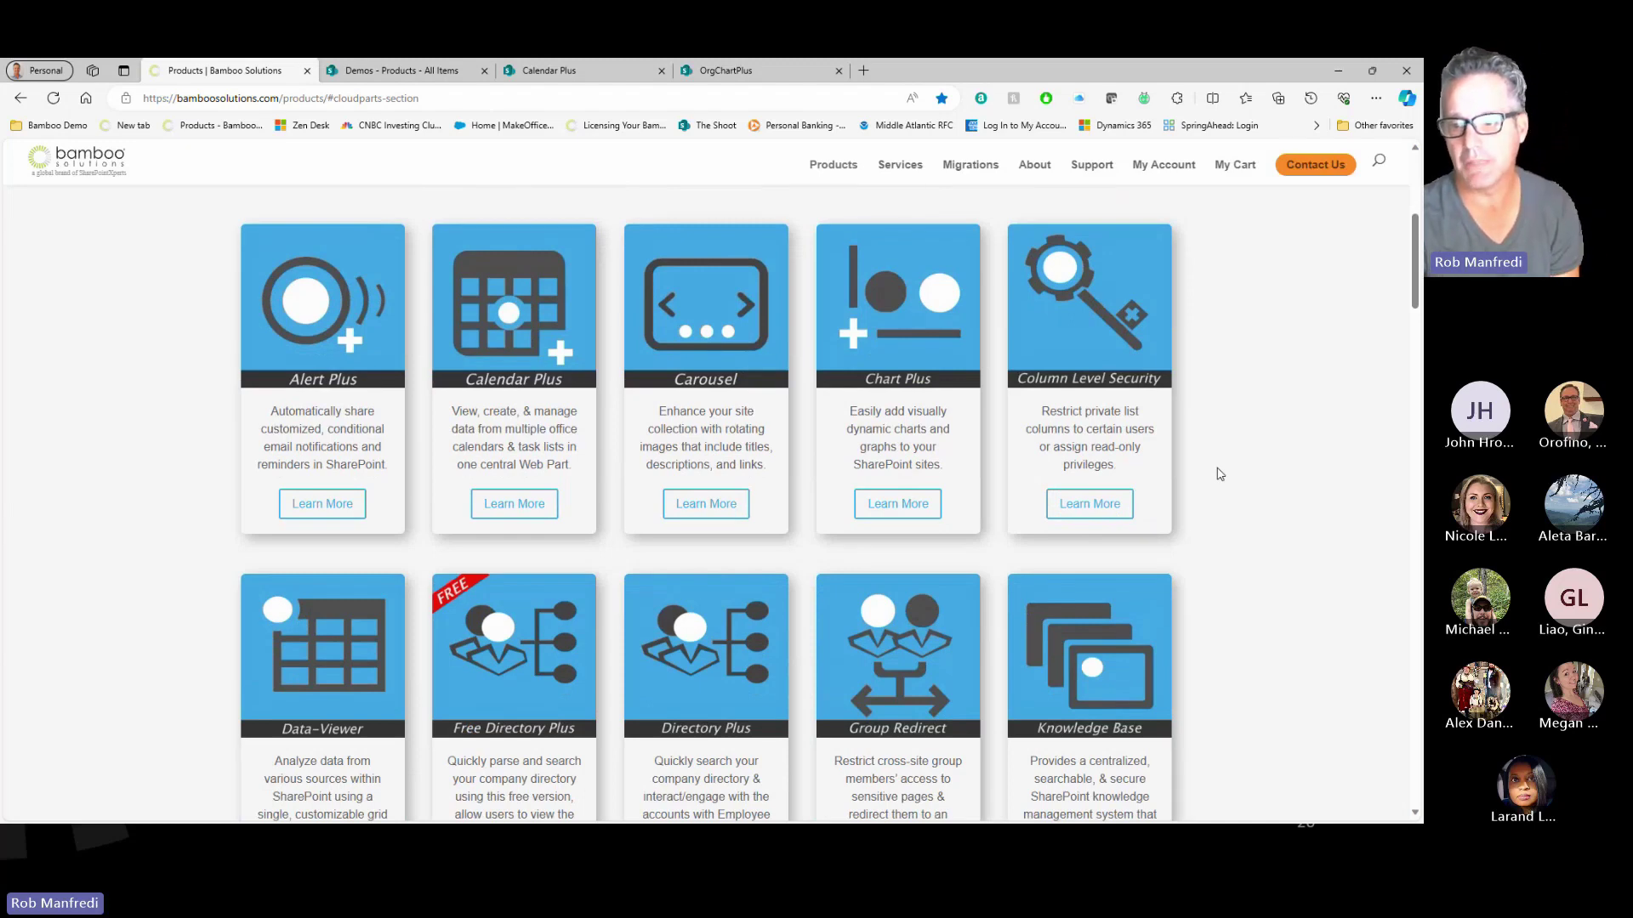
scroll(1221, 474, "down", 3)
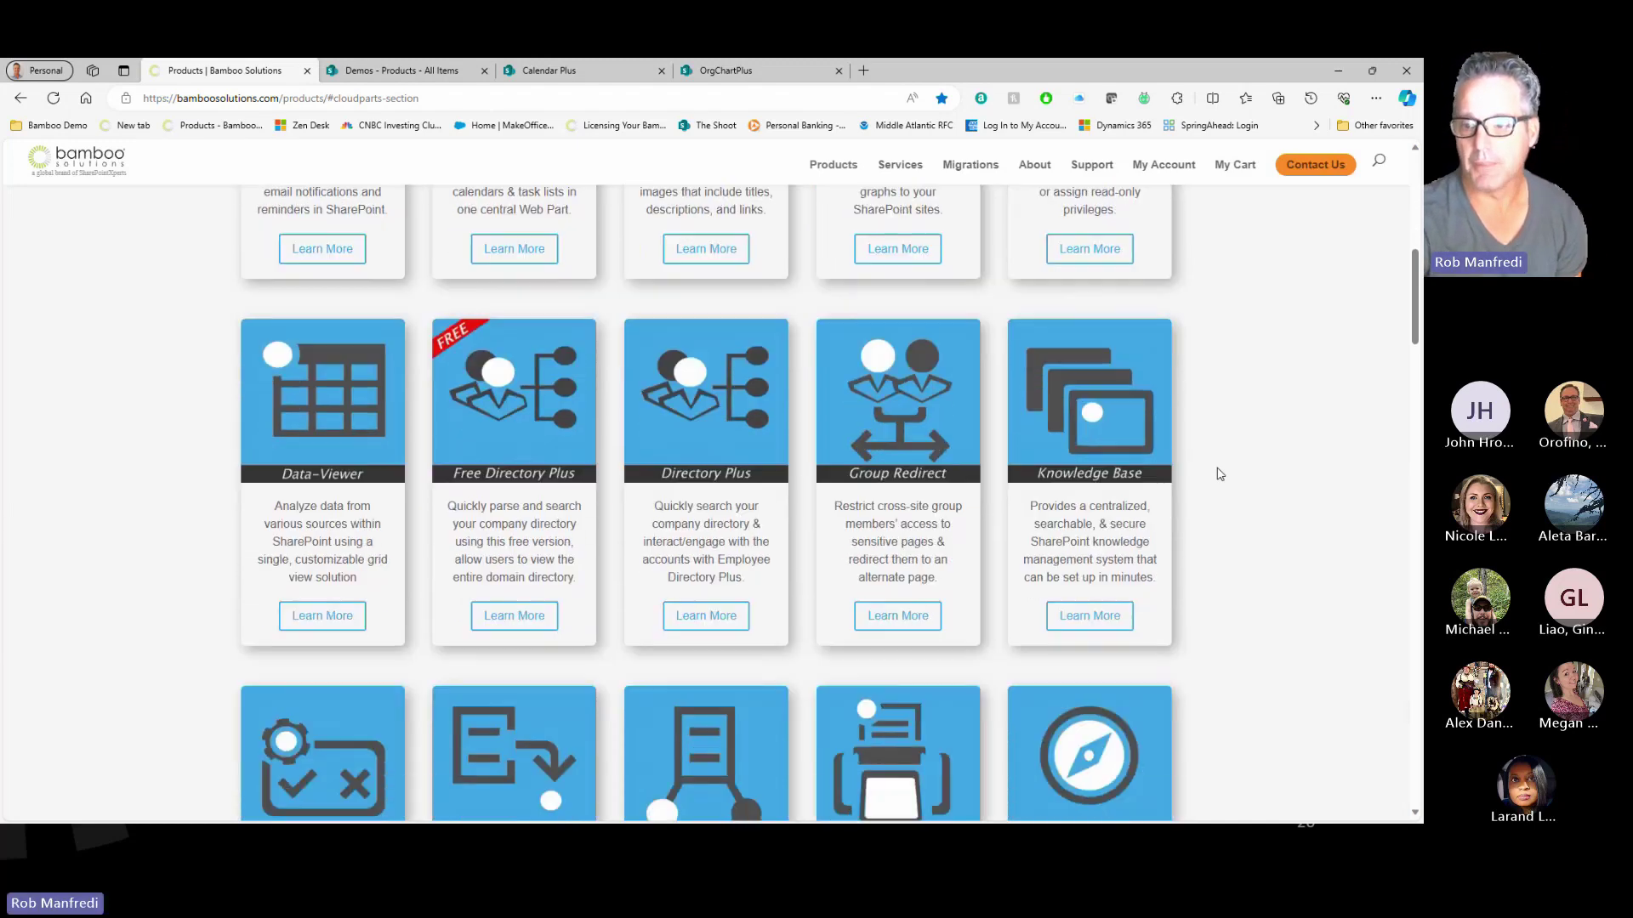
scroll(1221, 474, "down", 5)
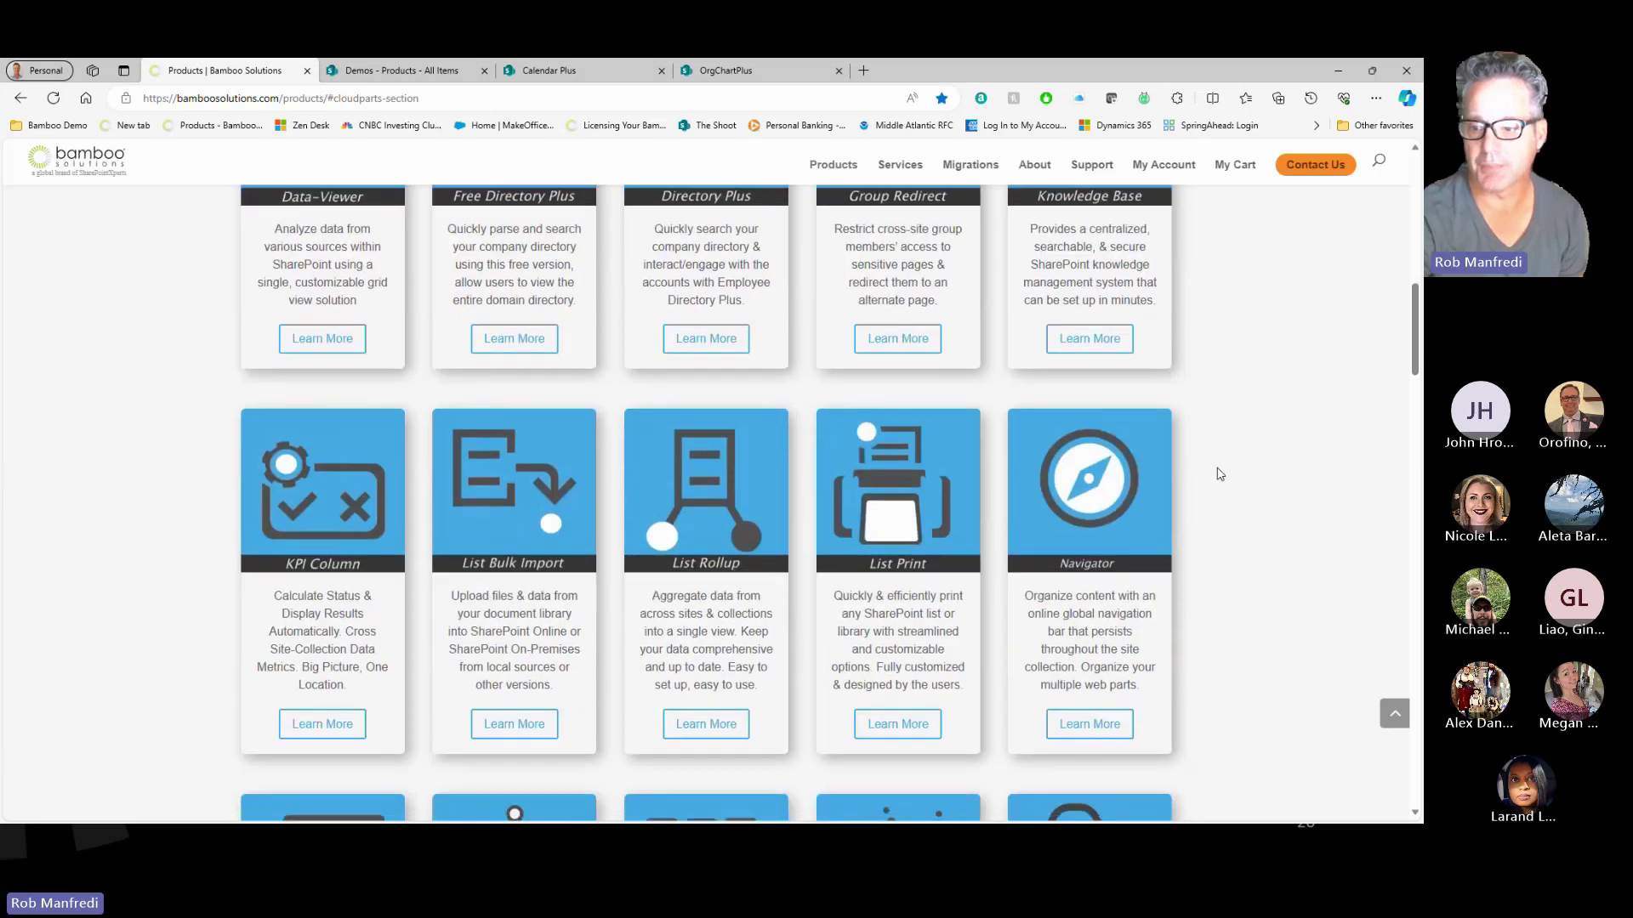
scroll(1220, 474, "down", 2)
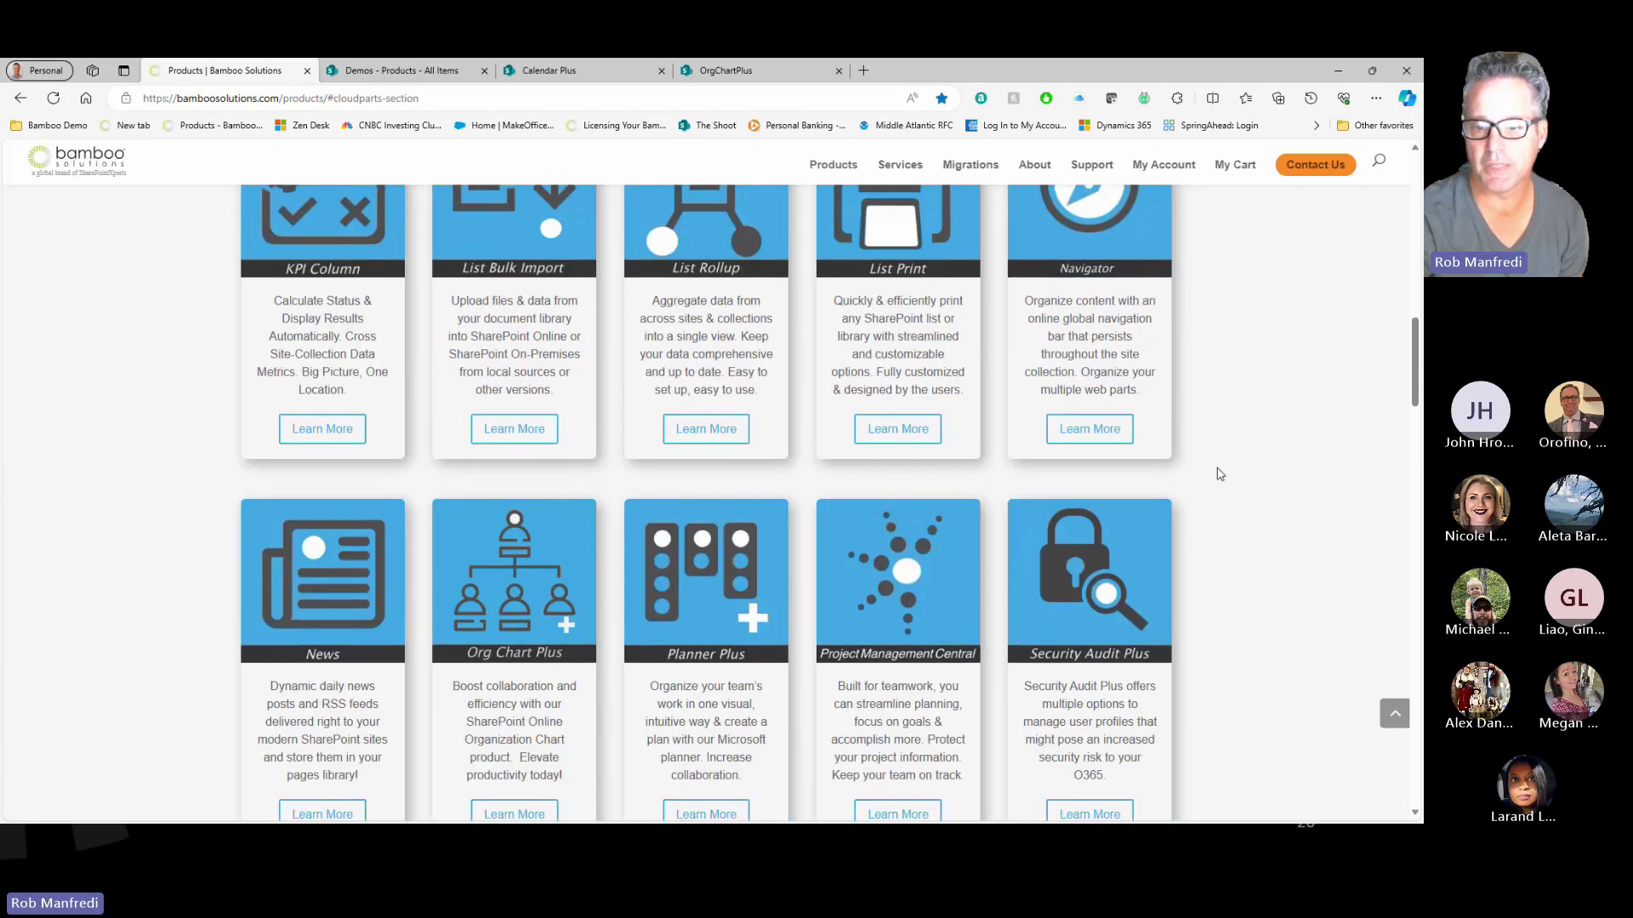
scroll(539, 459, "down", 1)
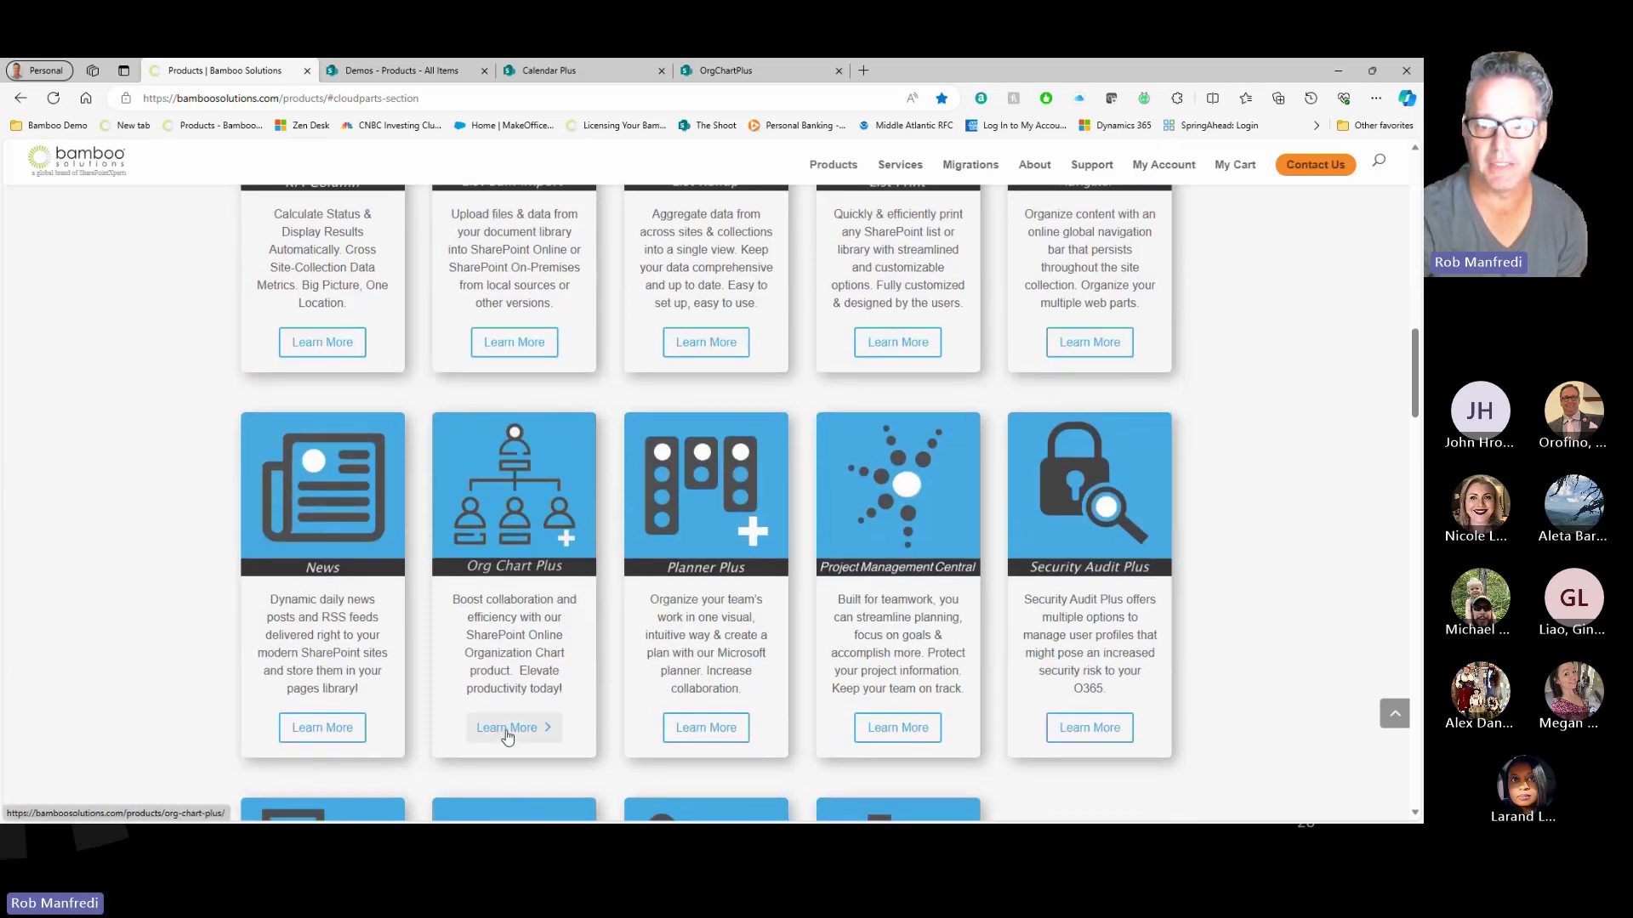
left_click(501, 732)
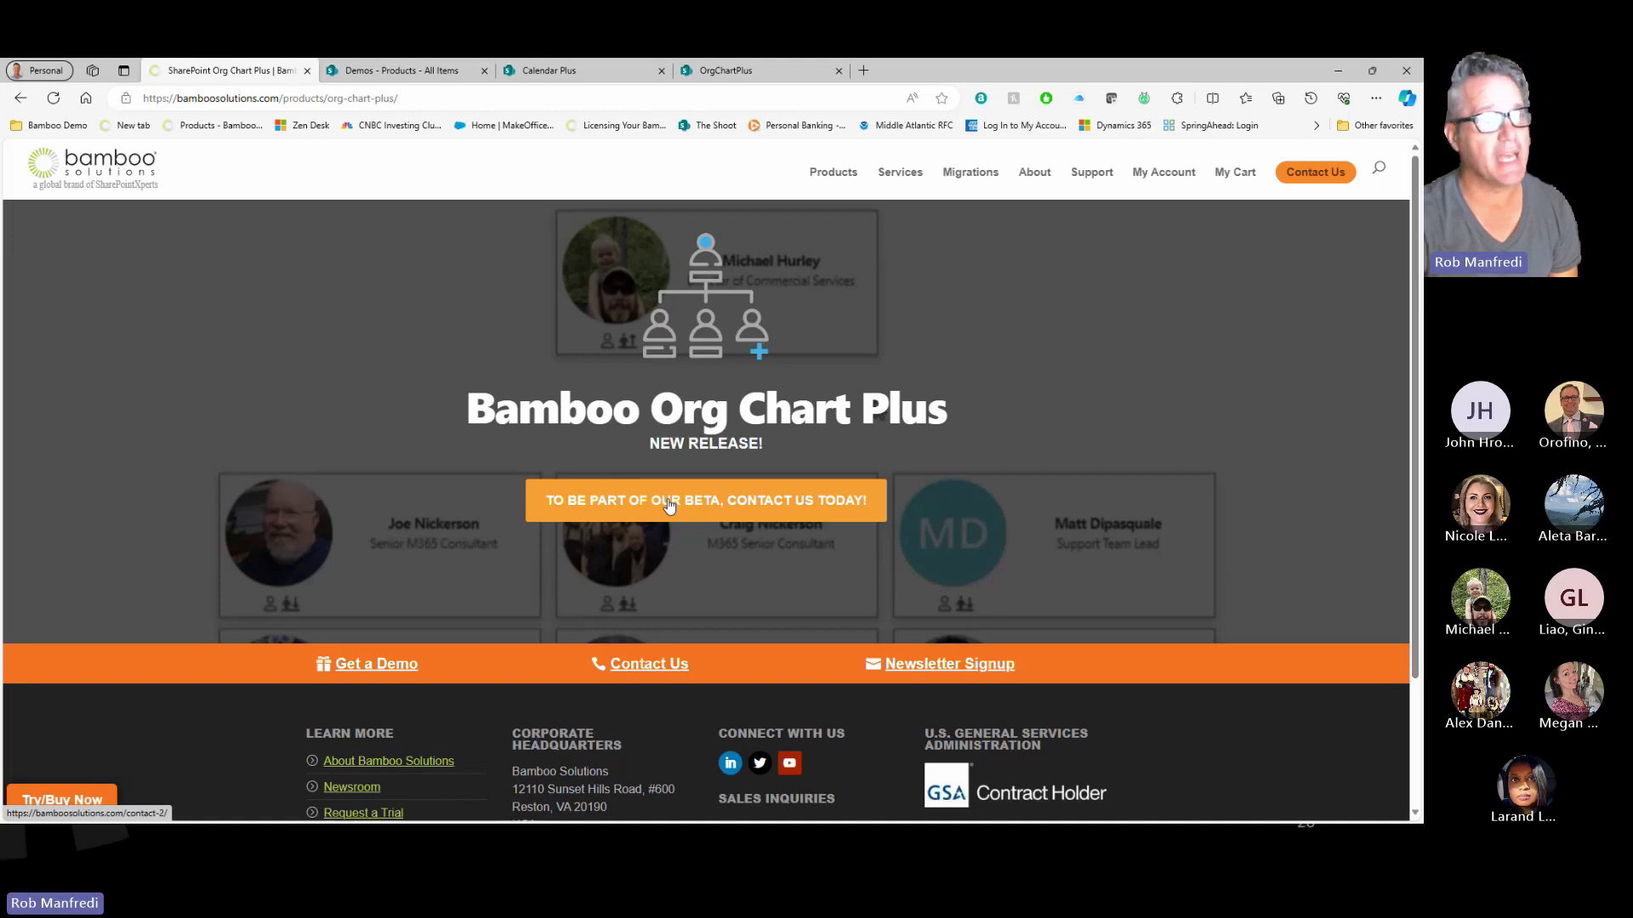
Step: Restore the browser window to a smaller size and switch to the OrgChartPlus demo page
double_click(925, 77)
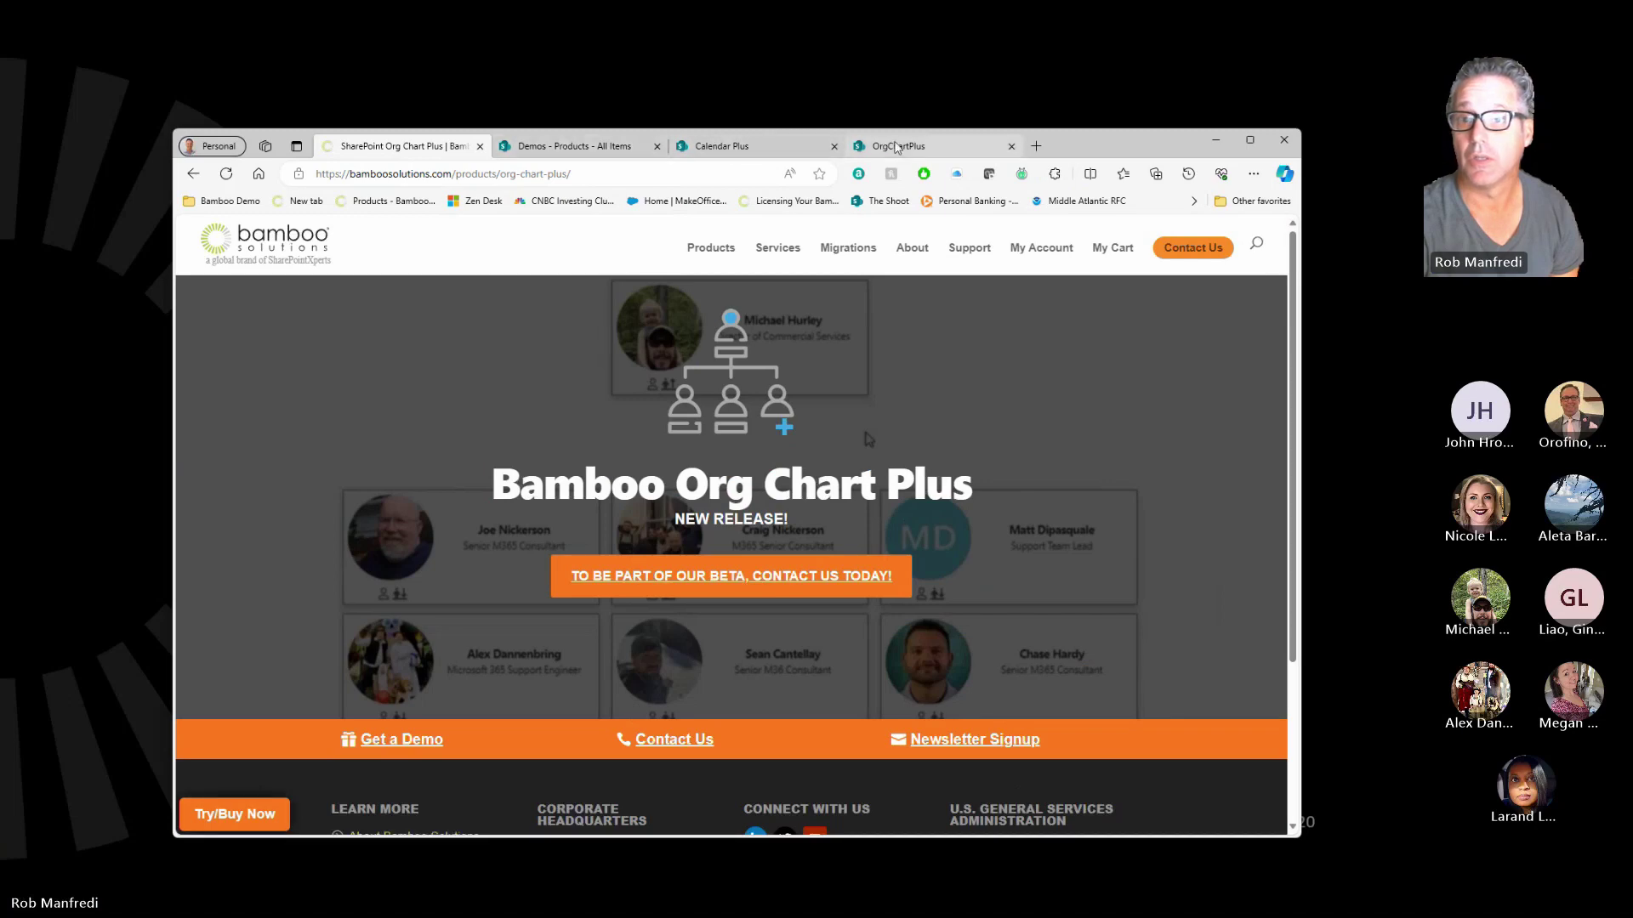
left_click(897, 147)
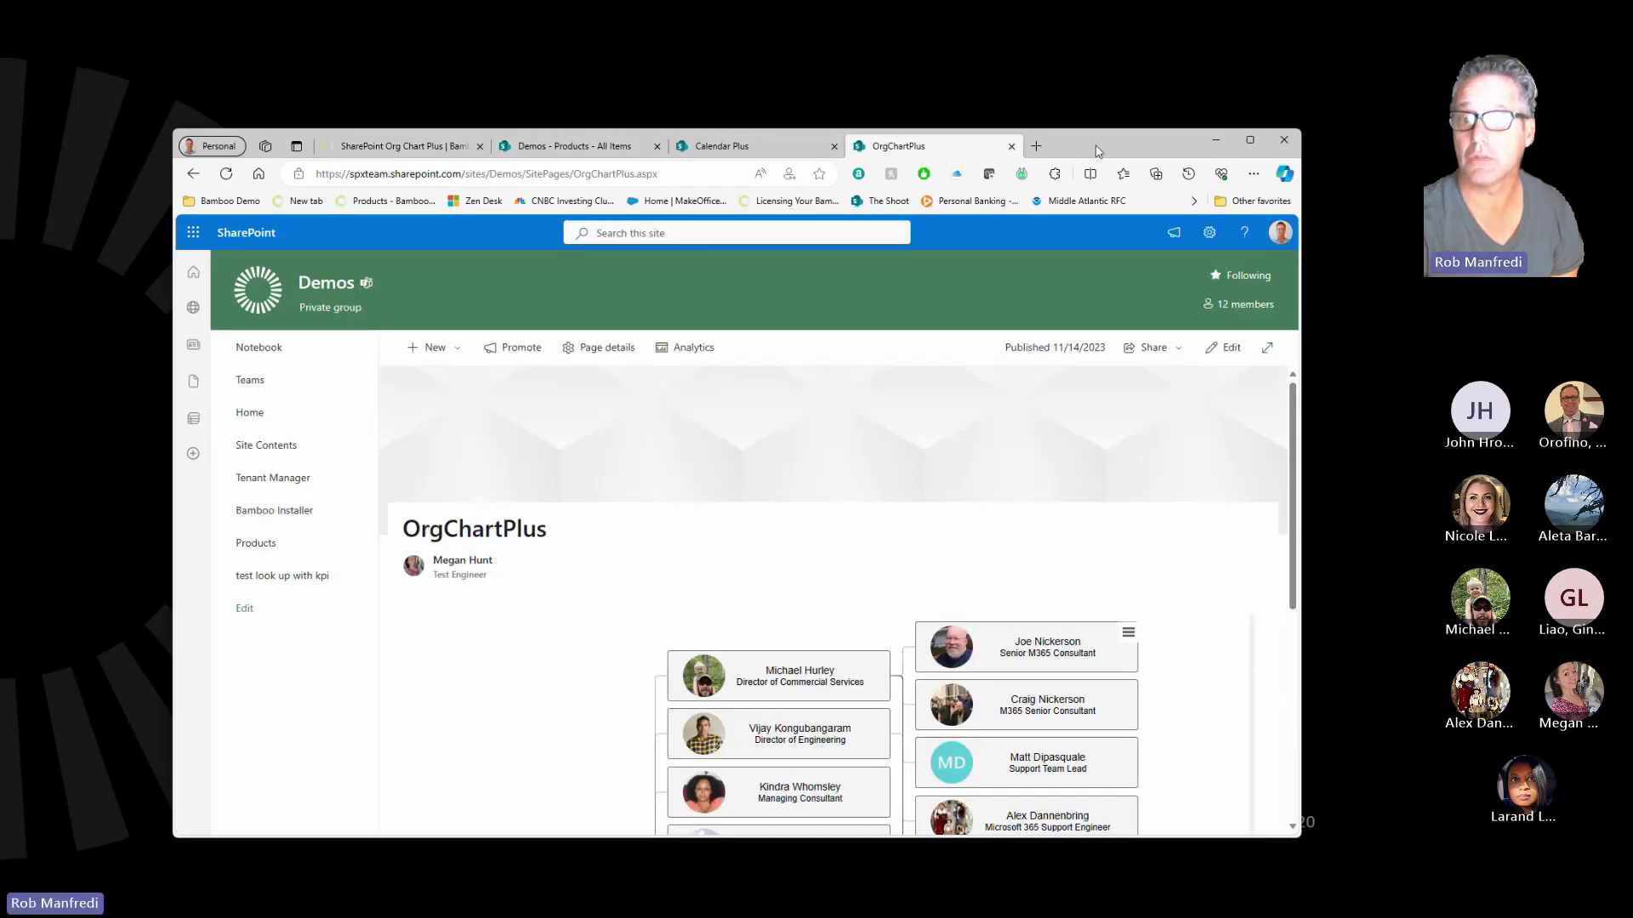
Step: Maximize the browser and scroll through the org chart from the Finance Team Lead downward
double_click(1096, 152)
scroll(1230, 553, "down", 2)
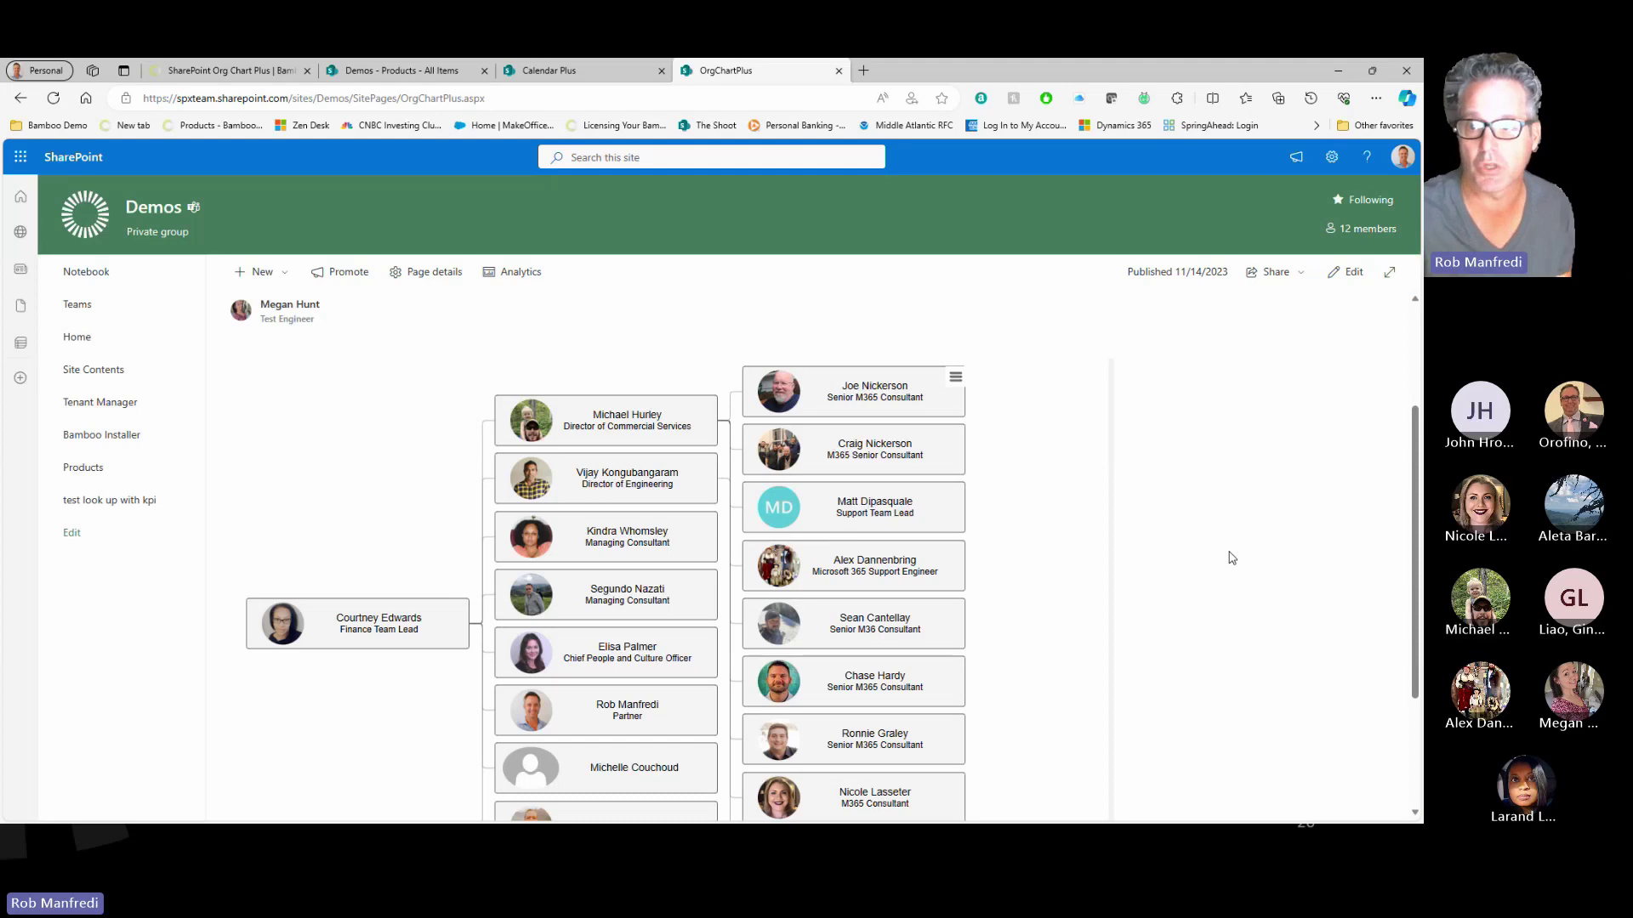
scroll(1216, 558, "down", 3)
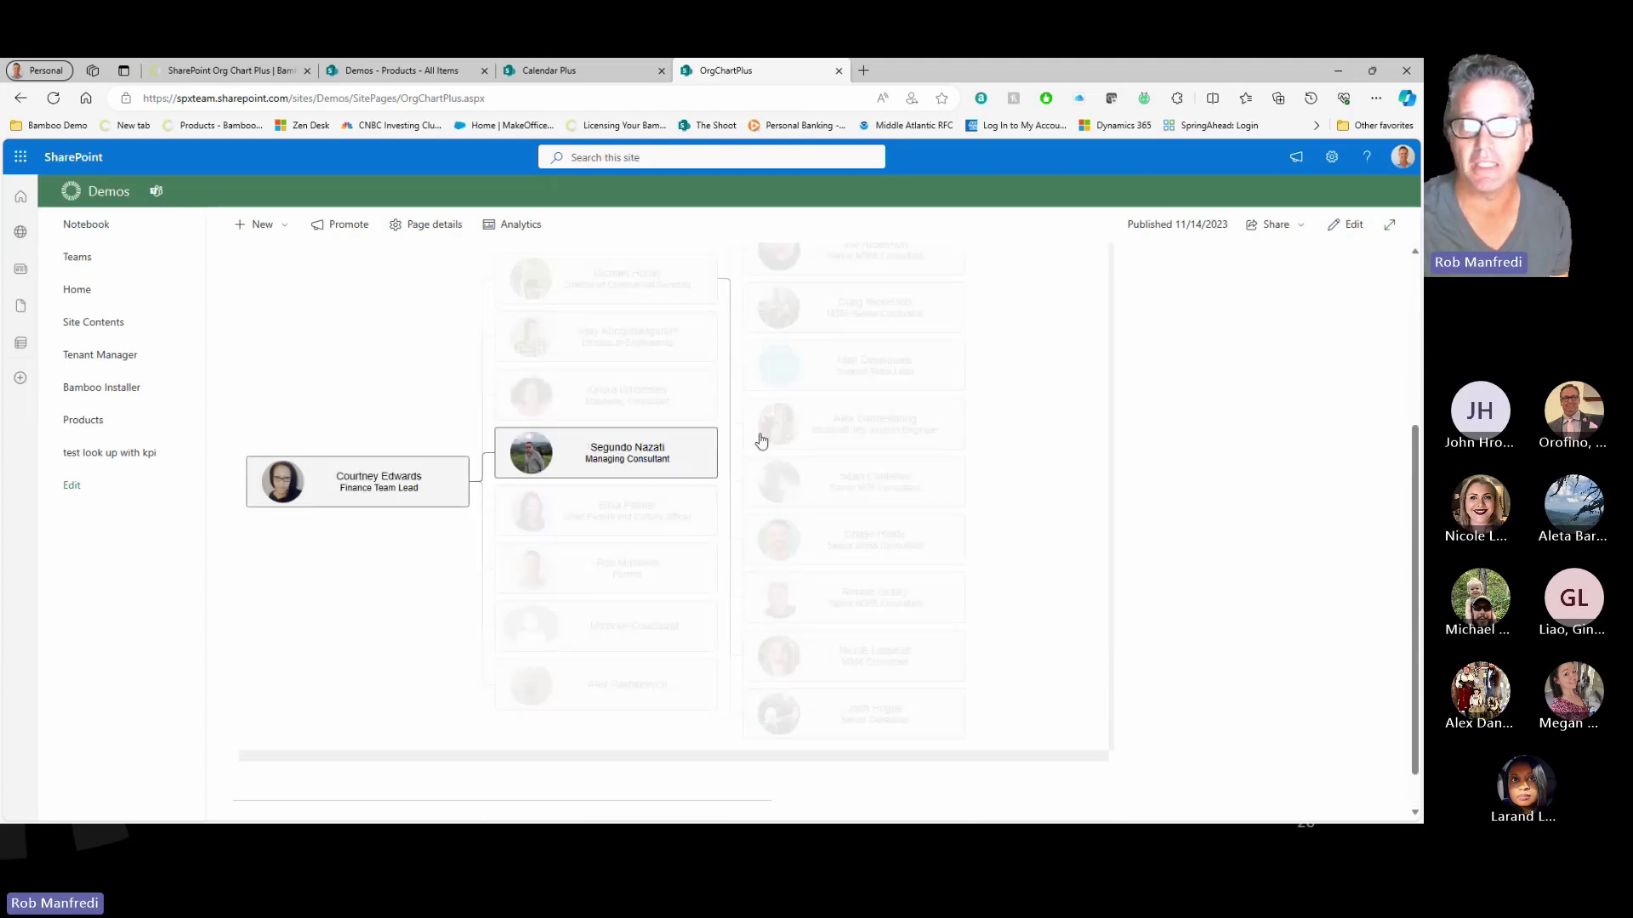
left_click(809, 606)
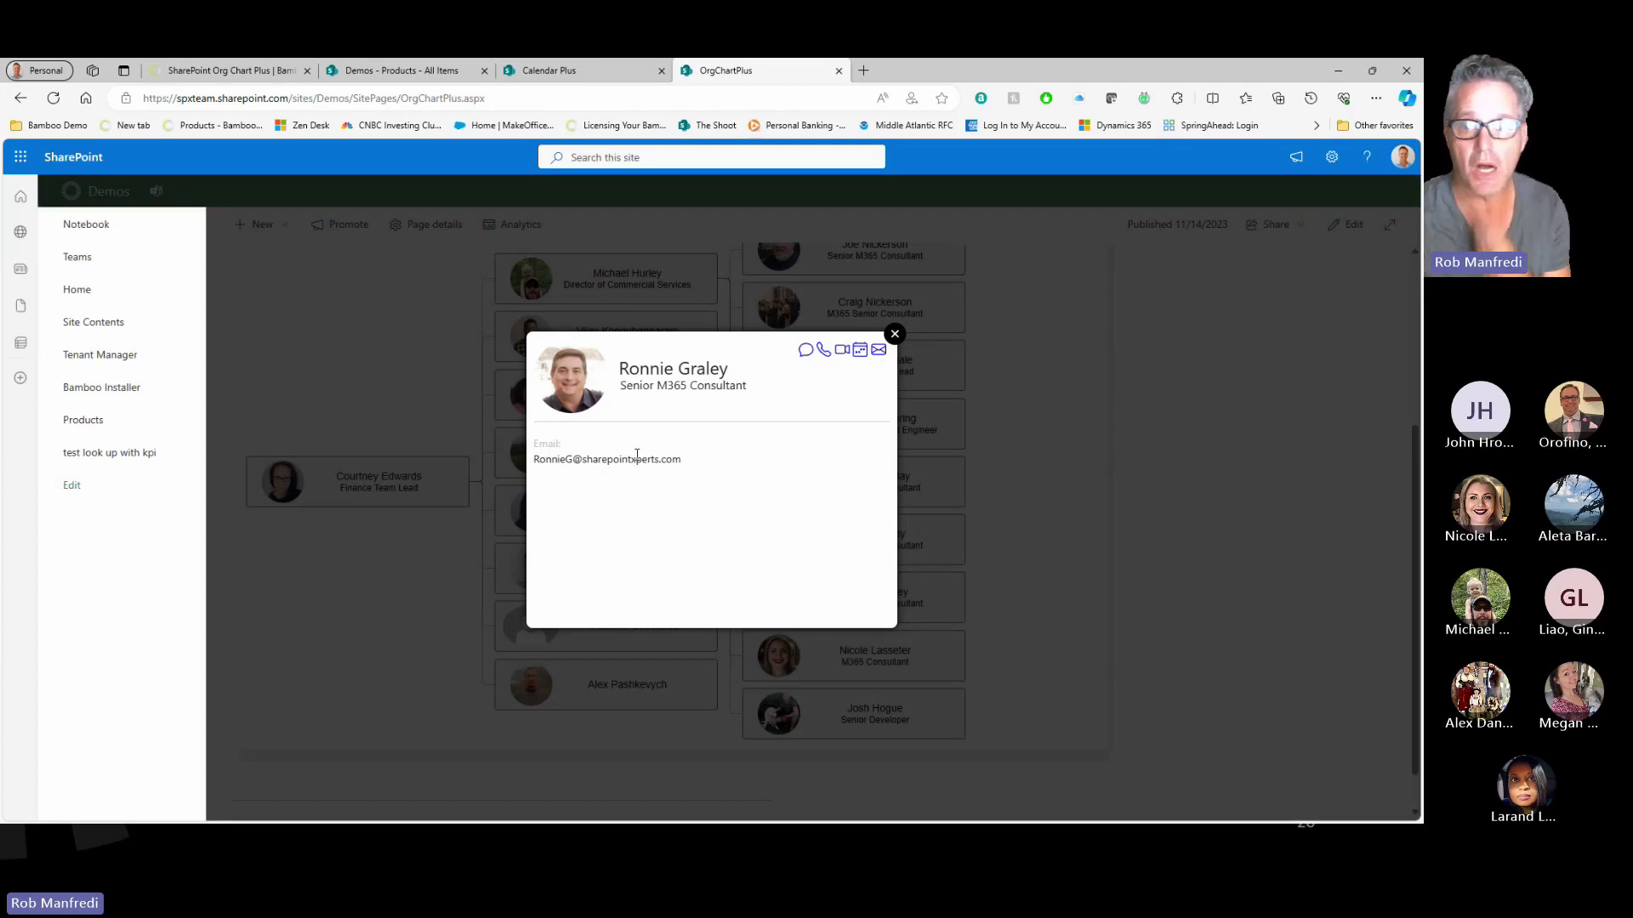
key("Escape")
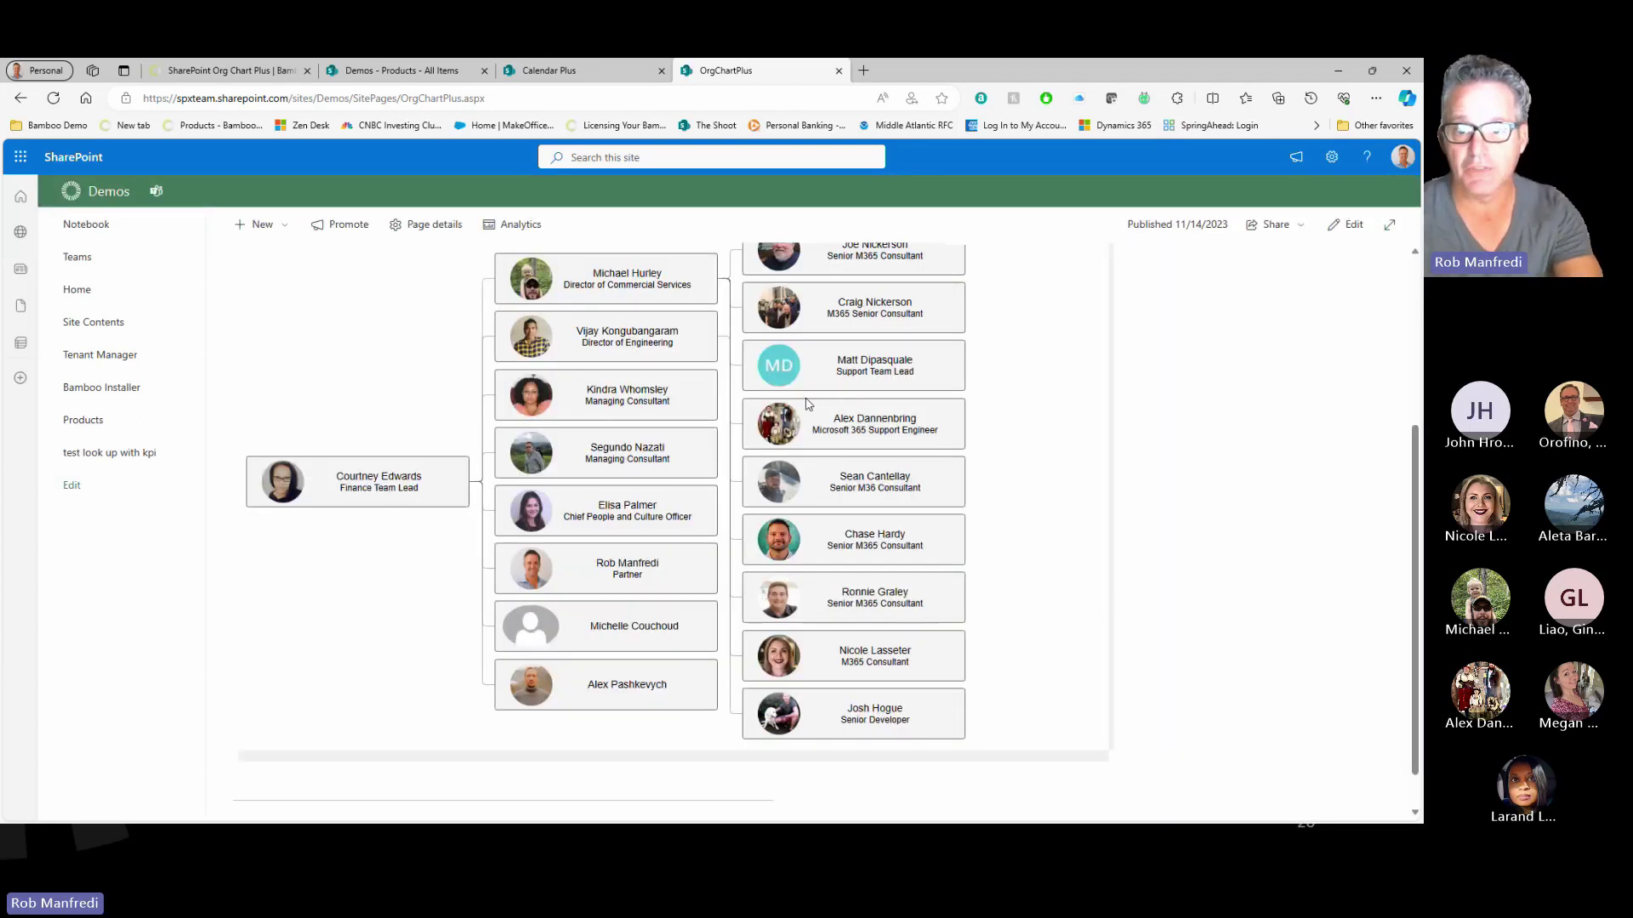
left_click(385, 476)
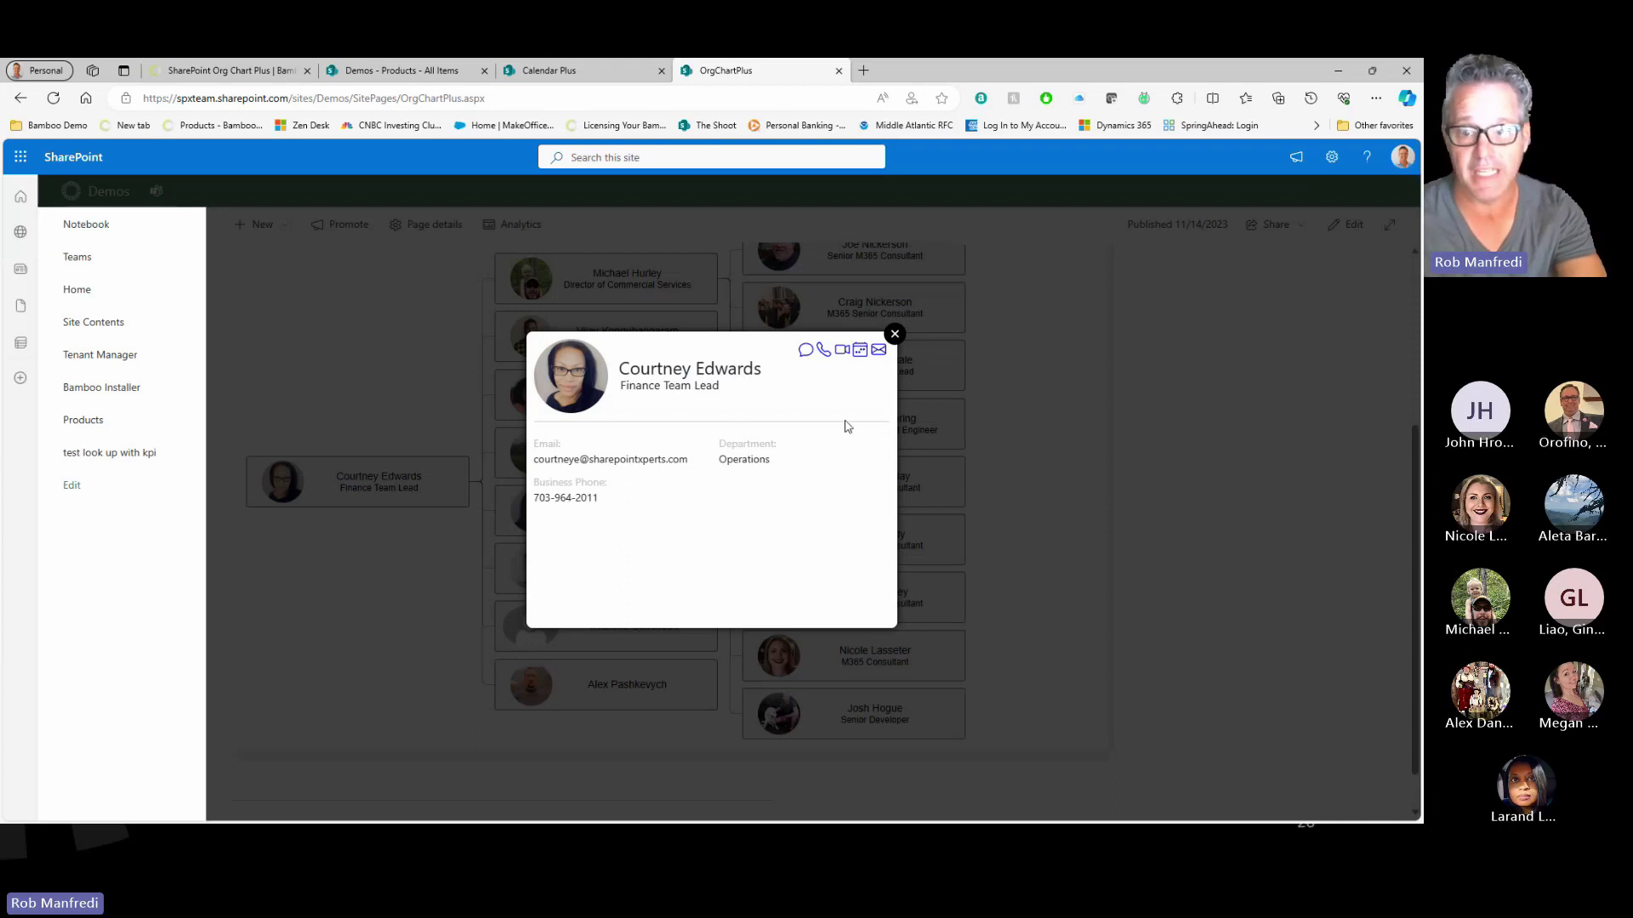
key("Escape")
left_click(609, 520)
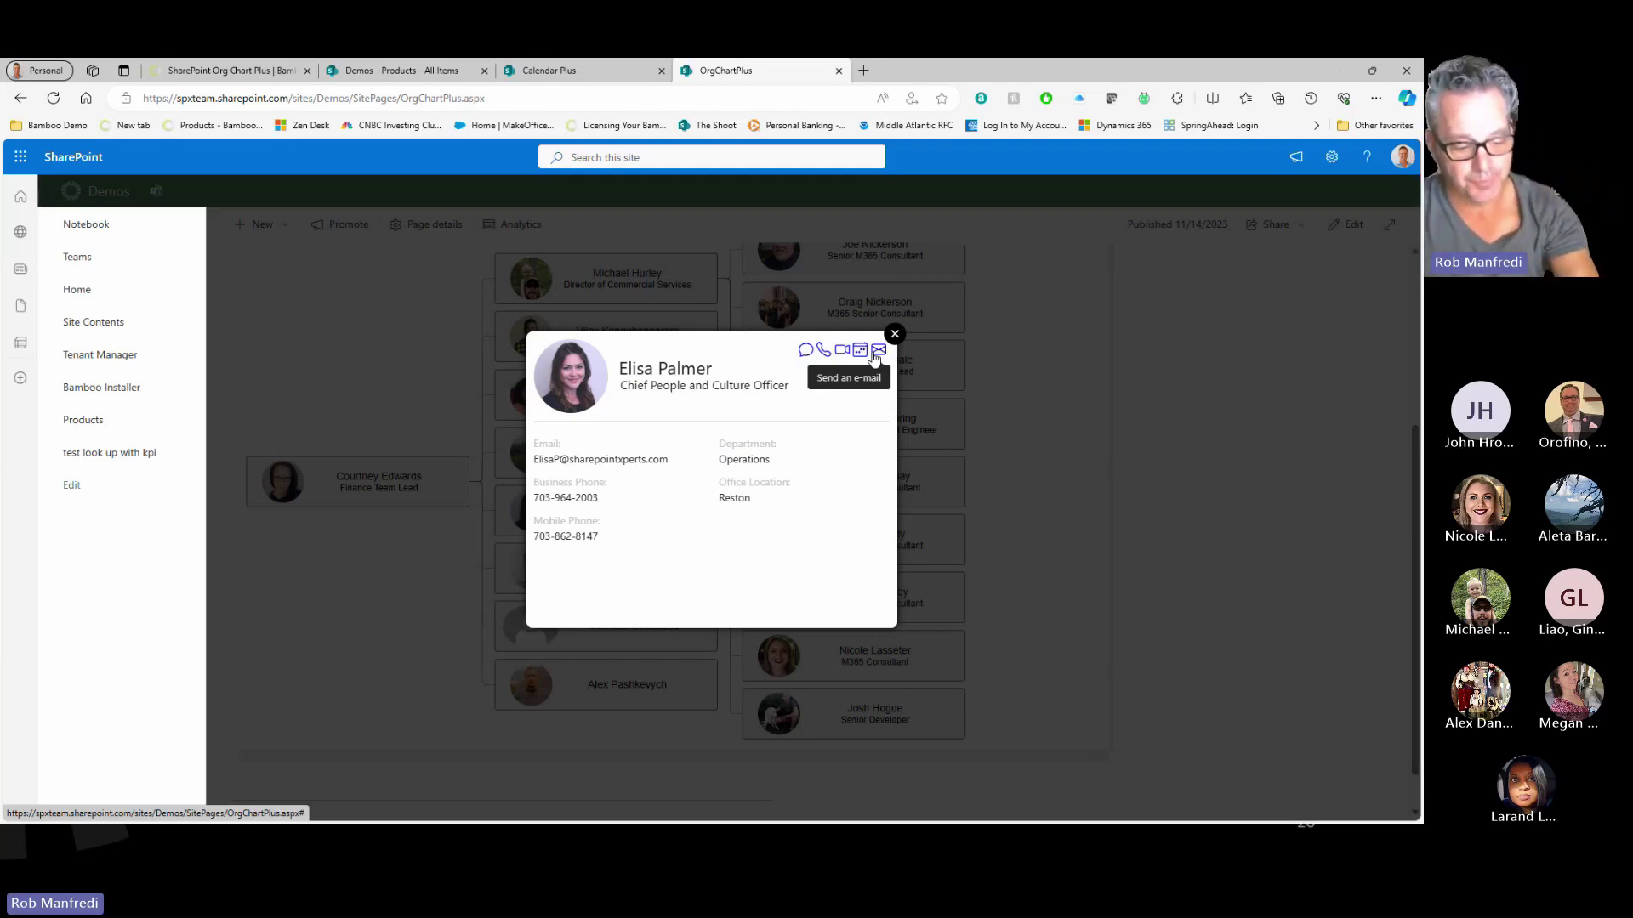
key("Escape")
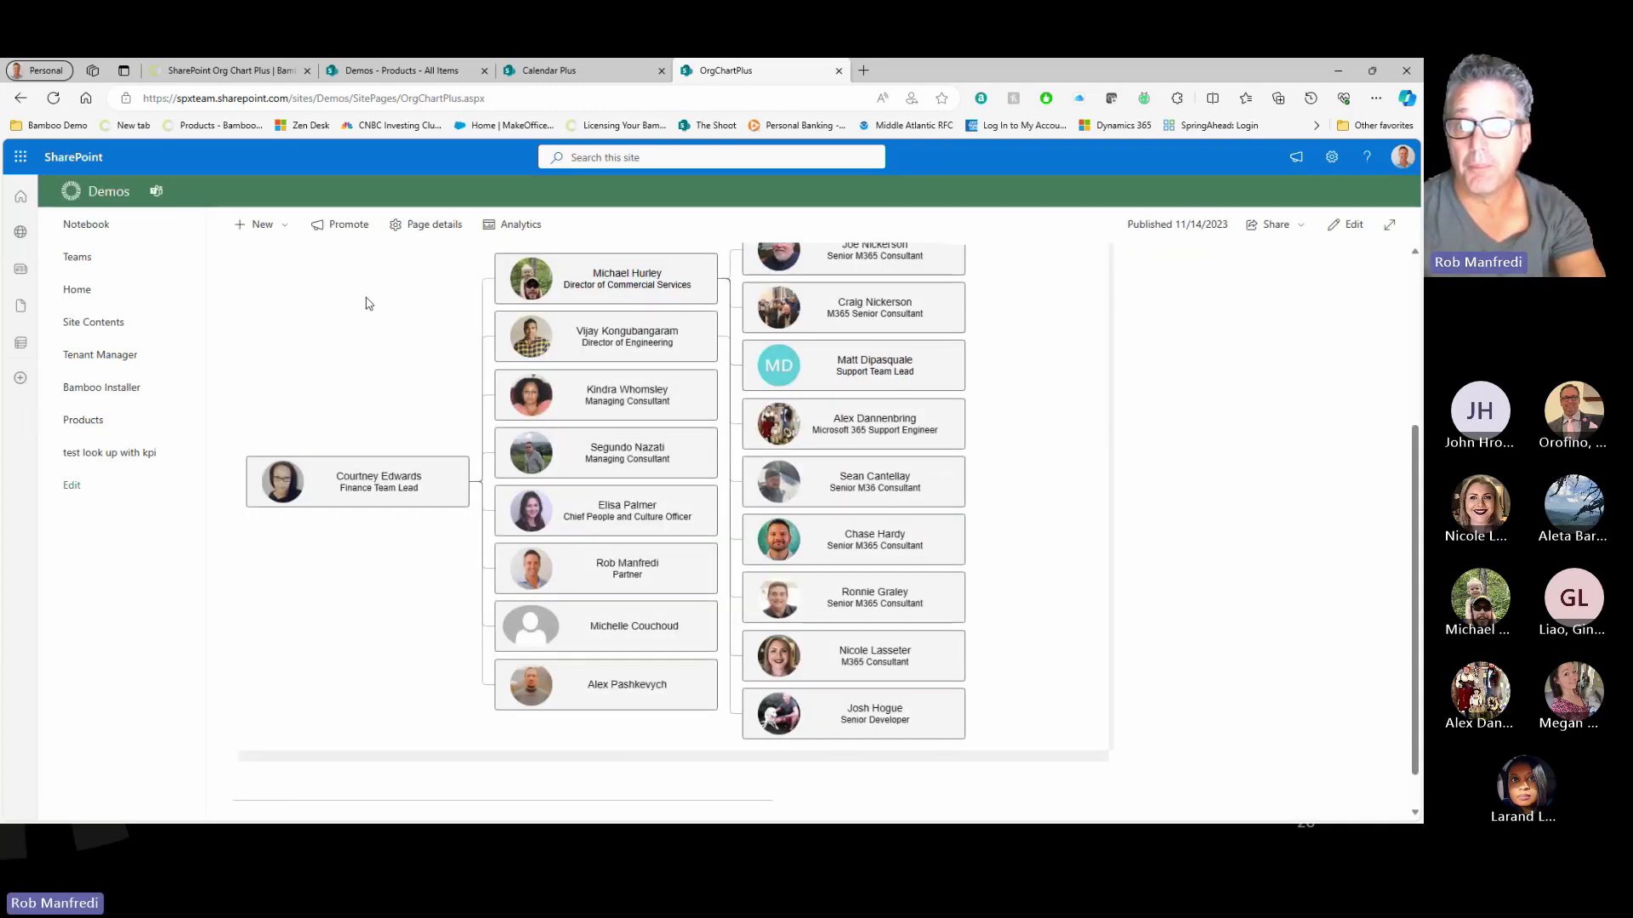
scroll(1190, 561, "up", 3)
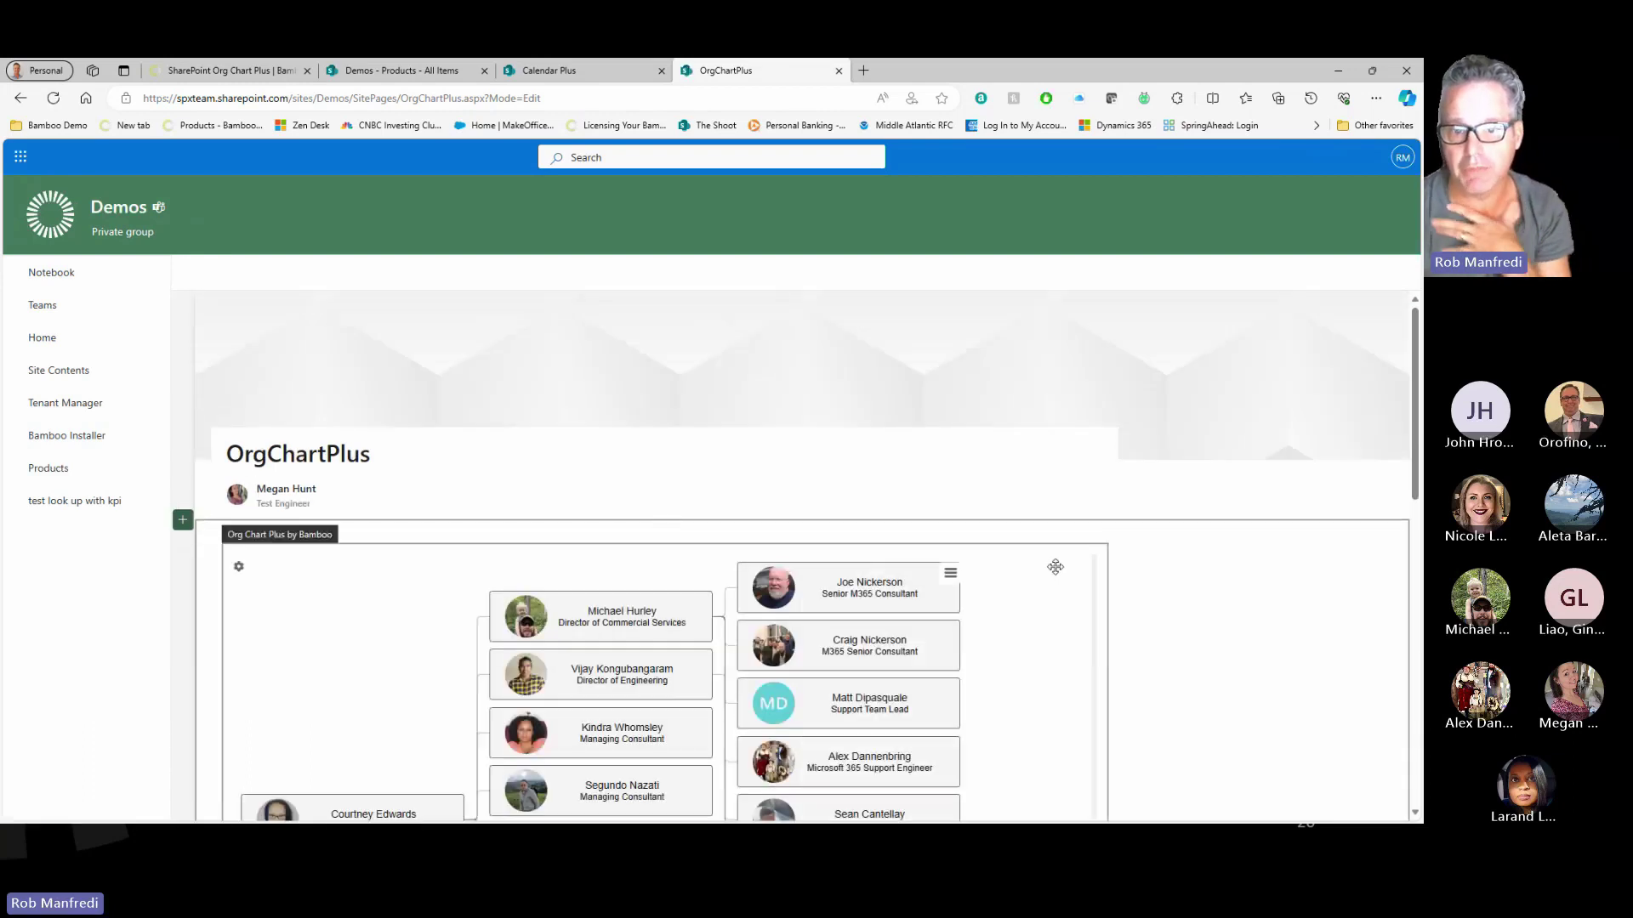
Step: Select the org chart web part and open its settings panel
scroll(1109, 563, "down", 2)
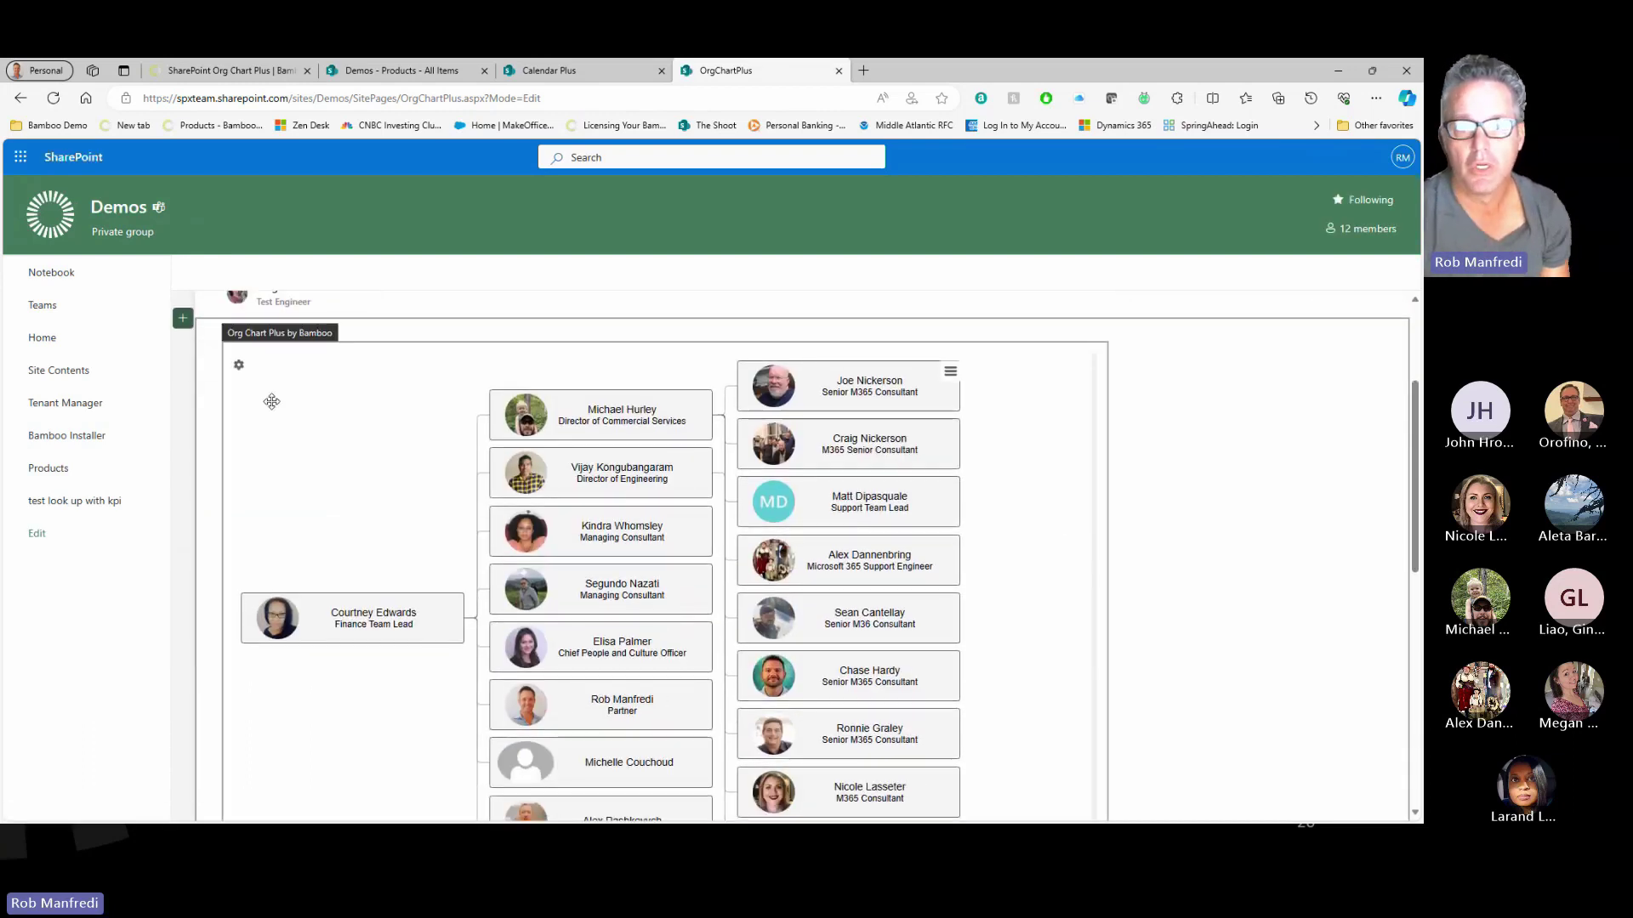
left_click(240, 369)
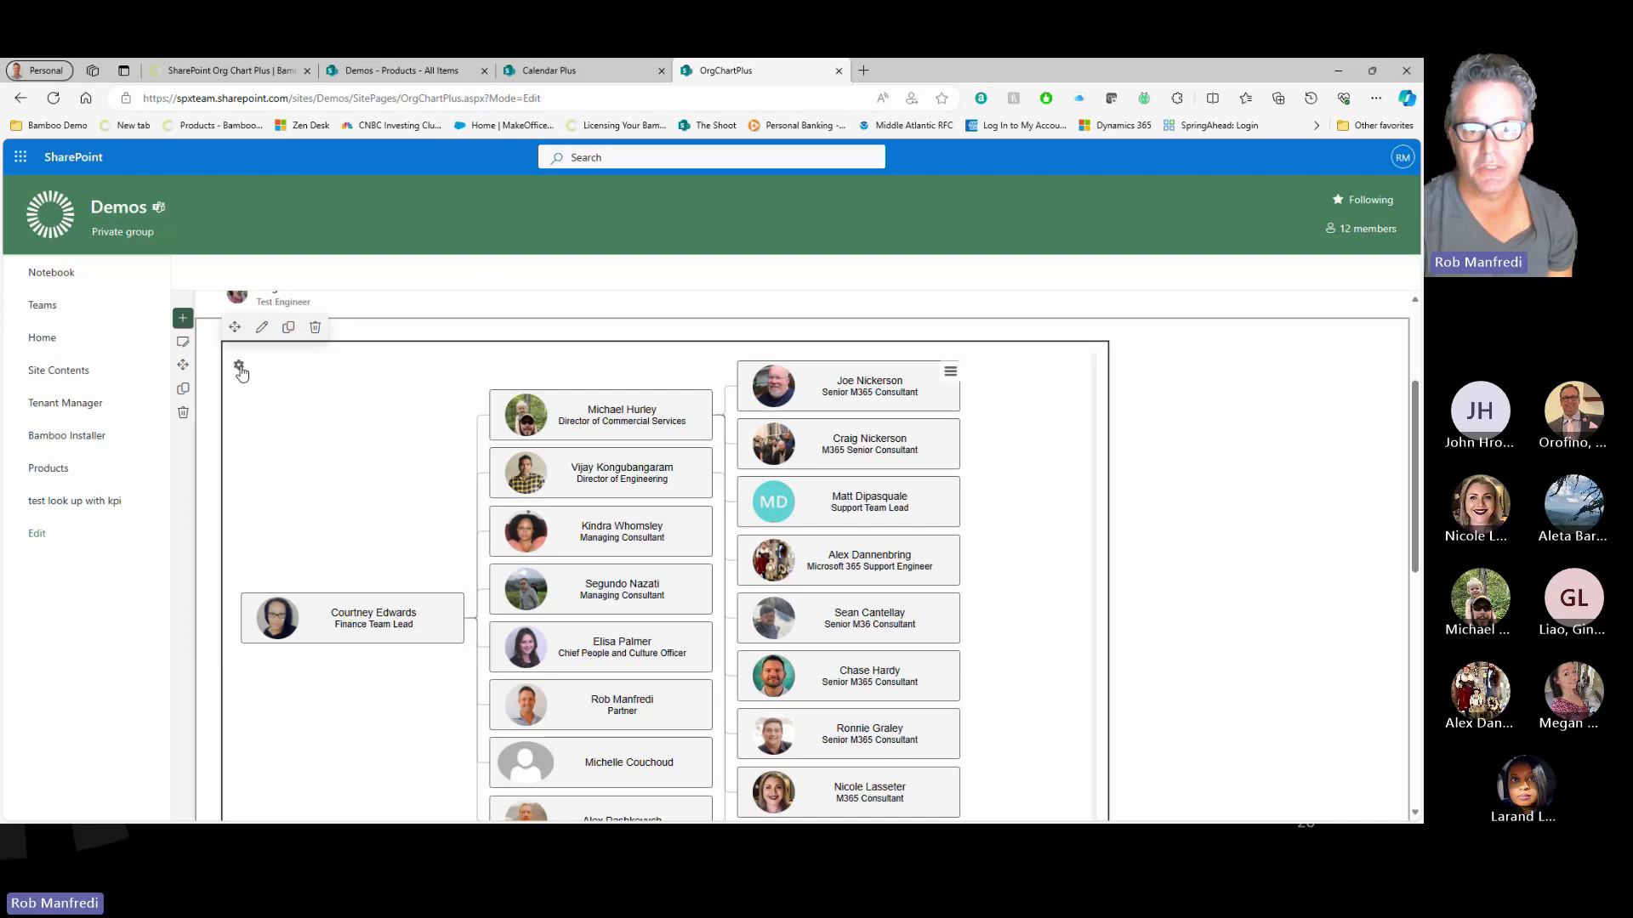
left_click(240, 368)
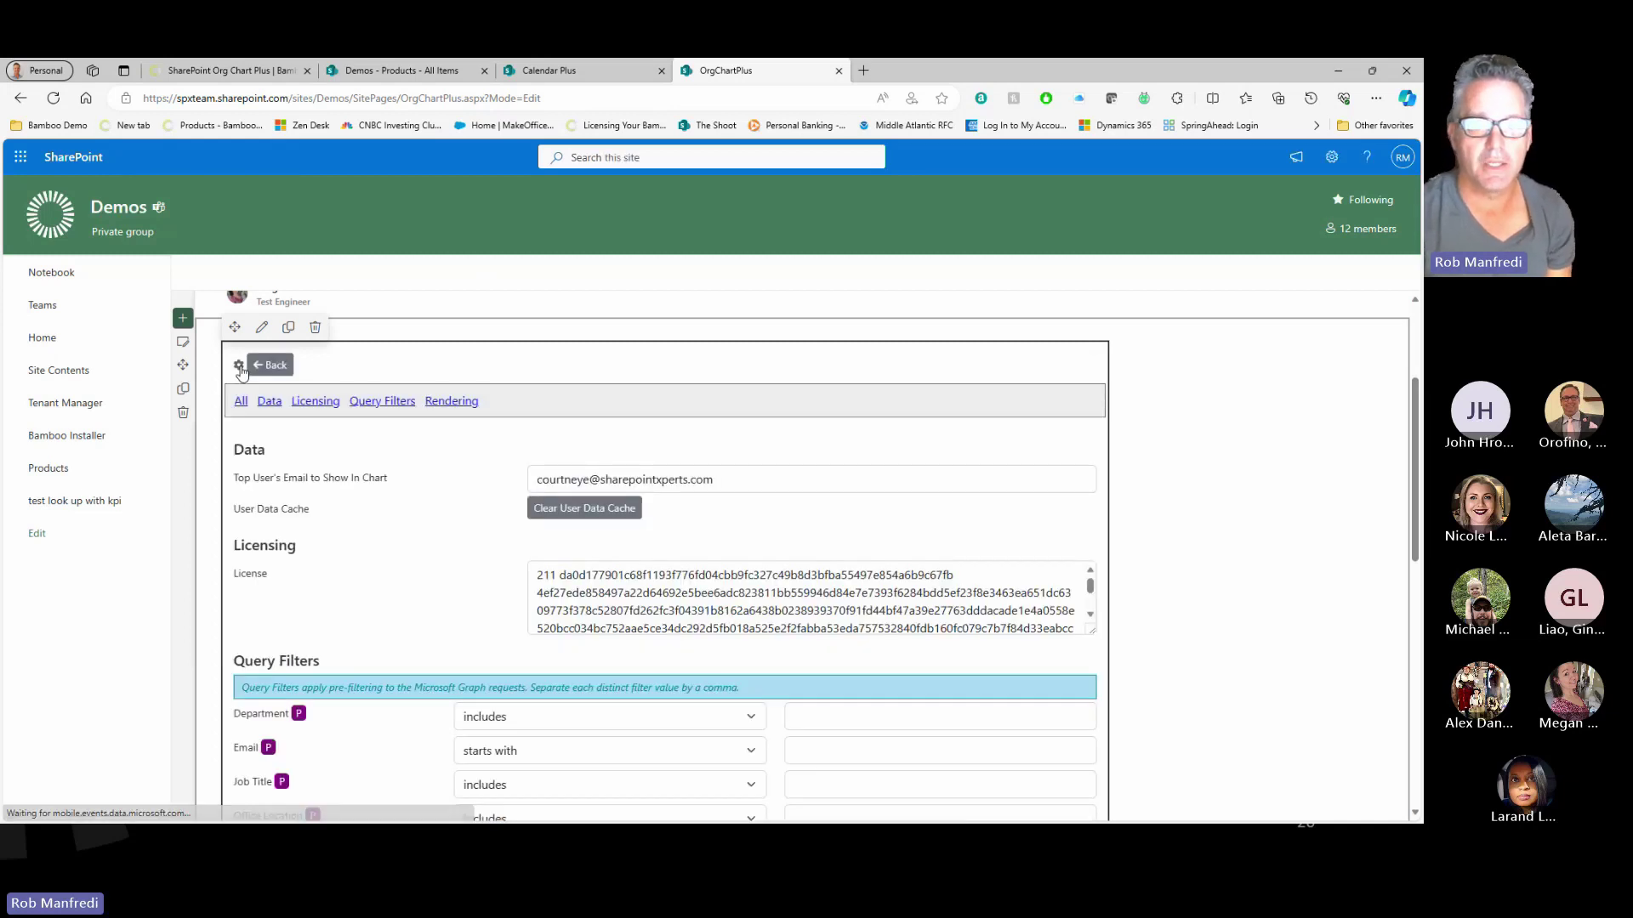
scroll(1188, 519, "down", 1)
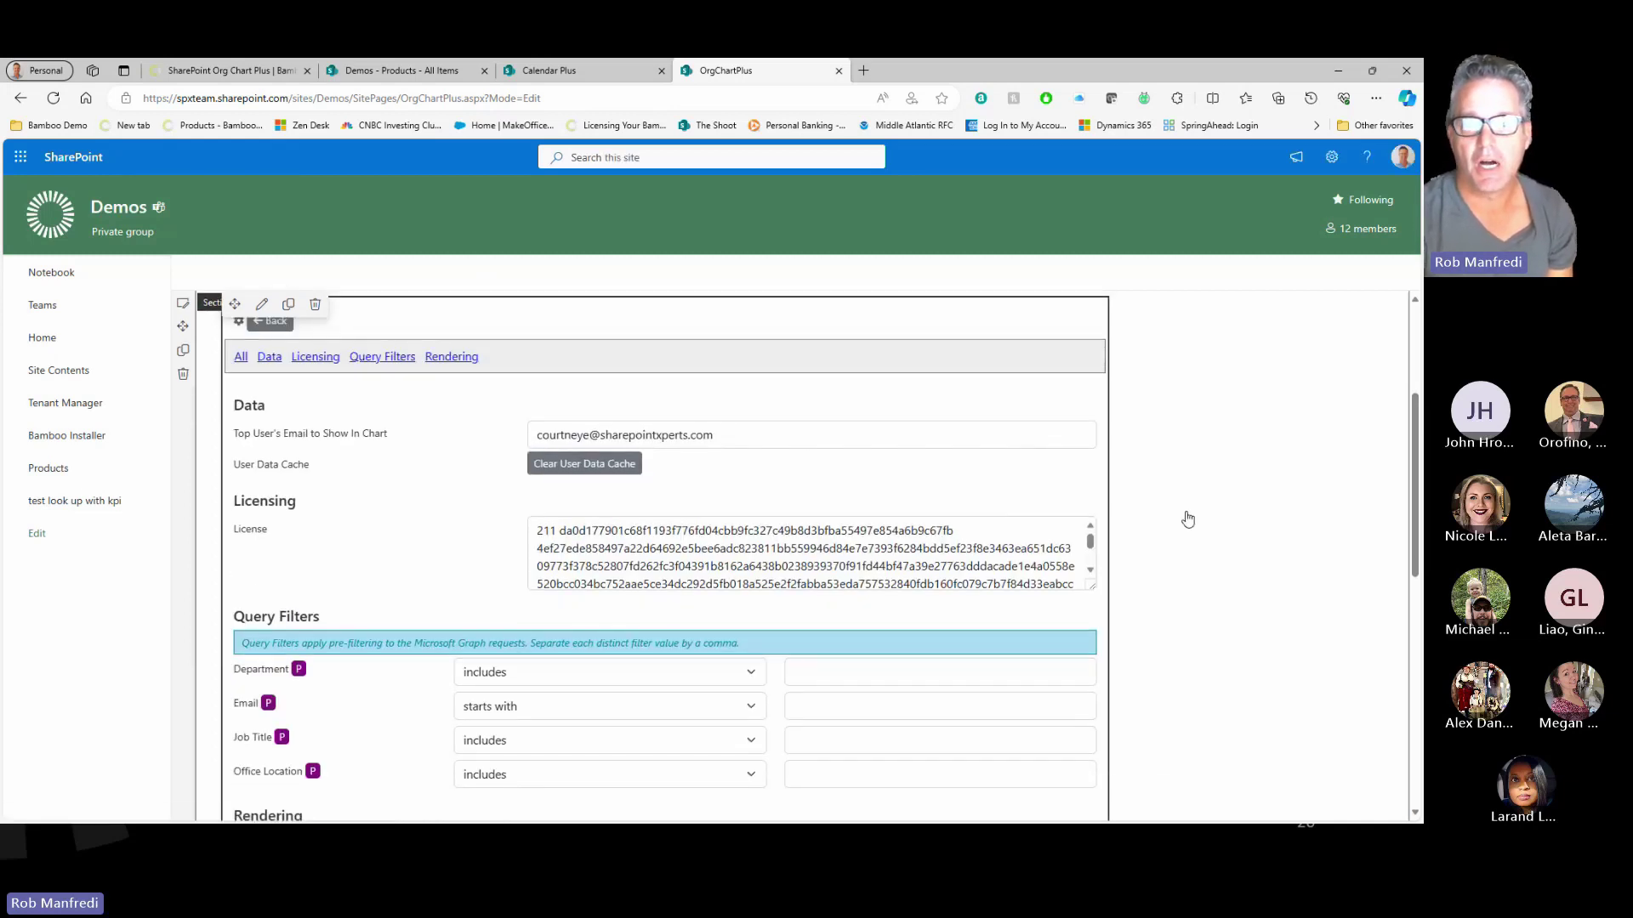
scroll(901, 646, "down", 5)
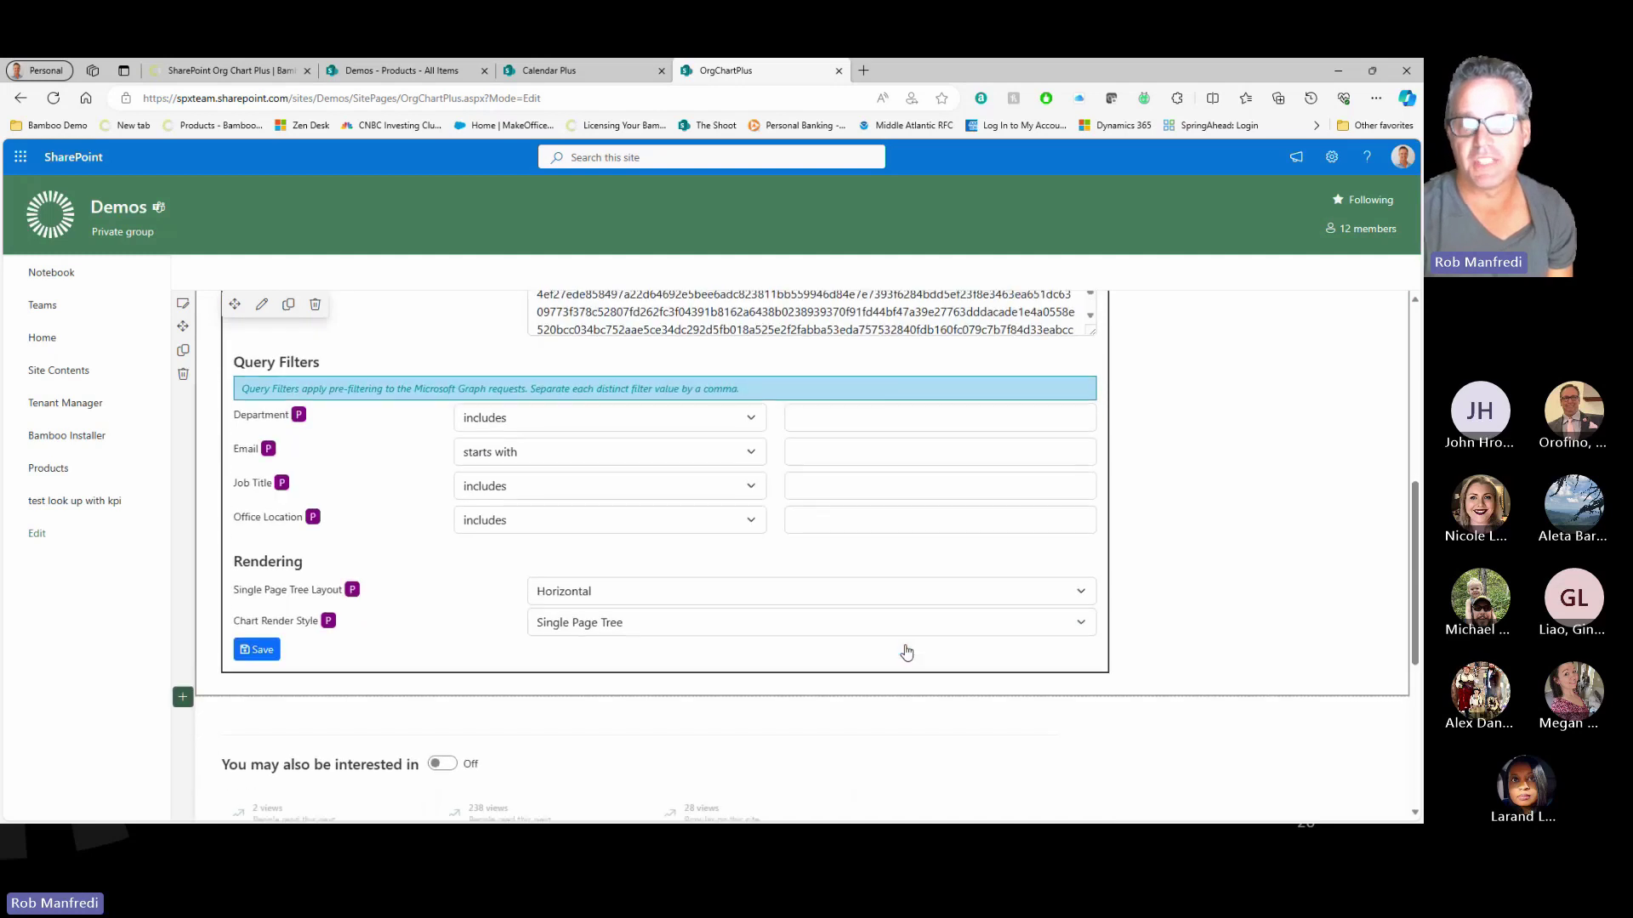
scroll(845, 608, "up", 4)
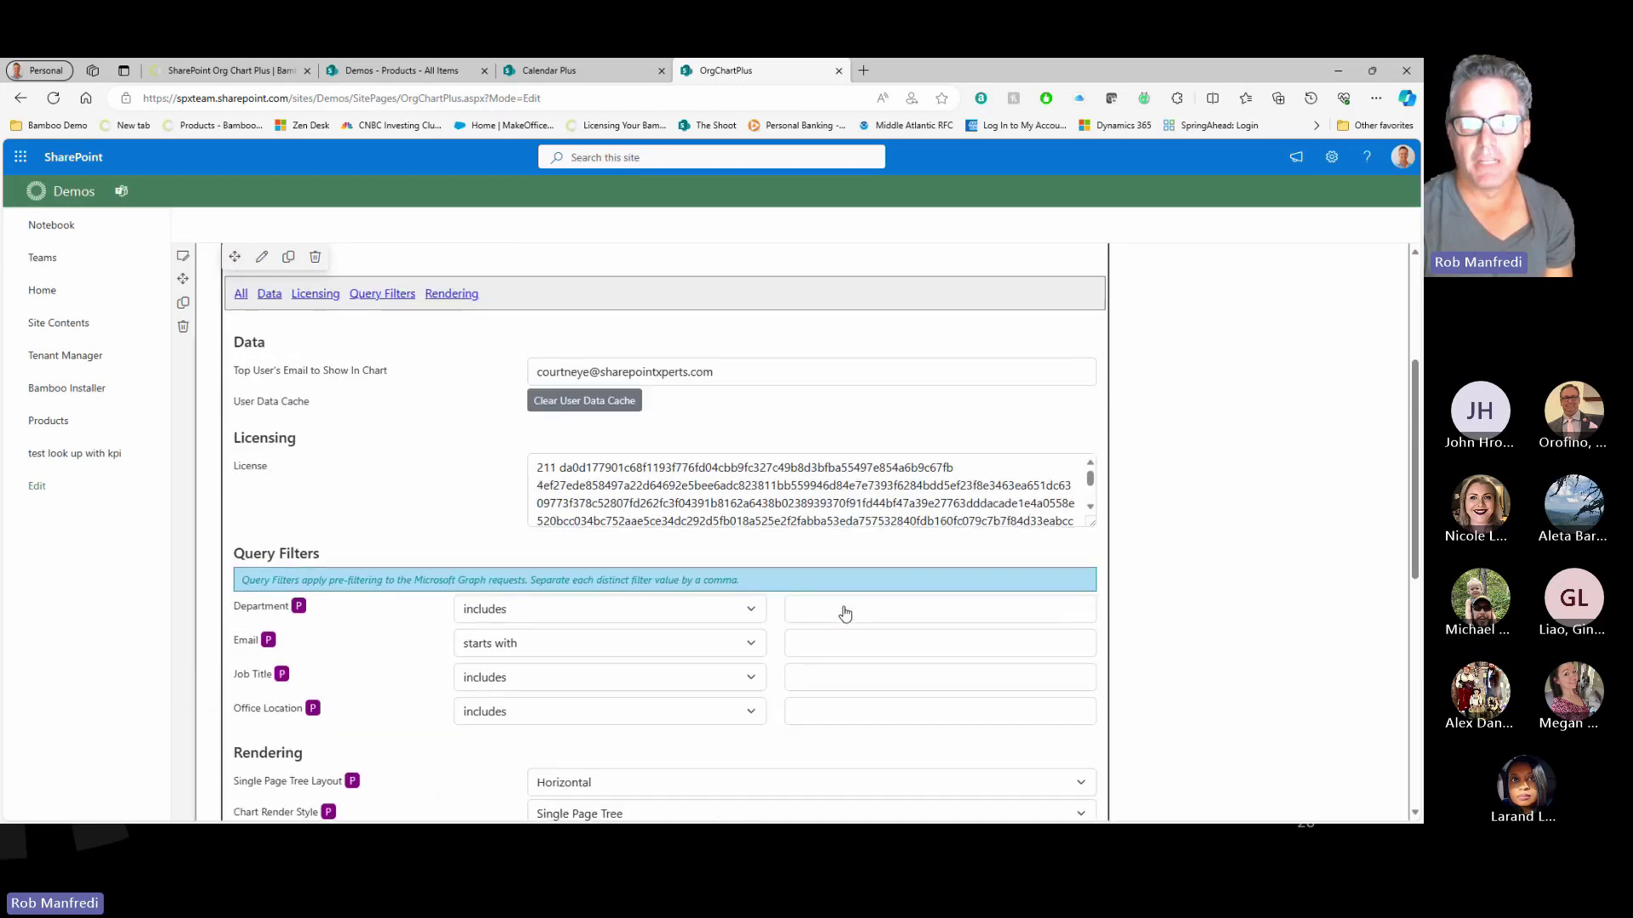
Step: Replace the Top User's Email with a different user's address
double_click(588, 373)
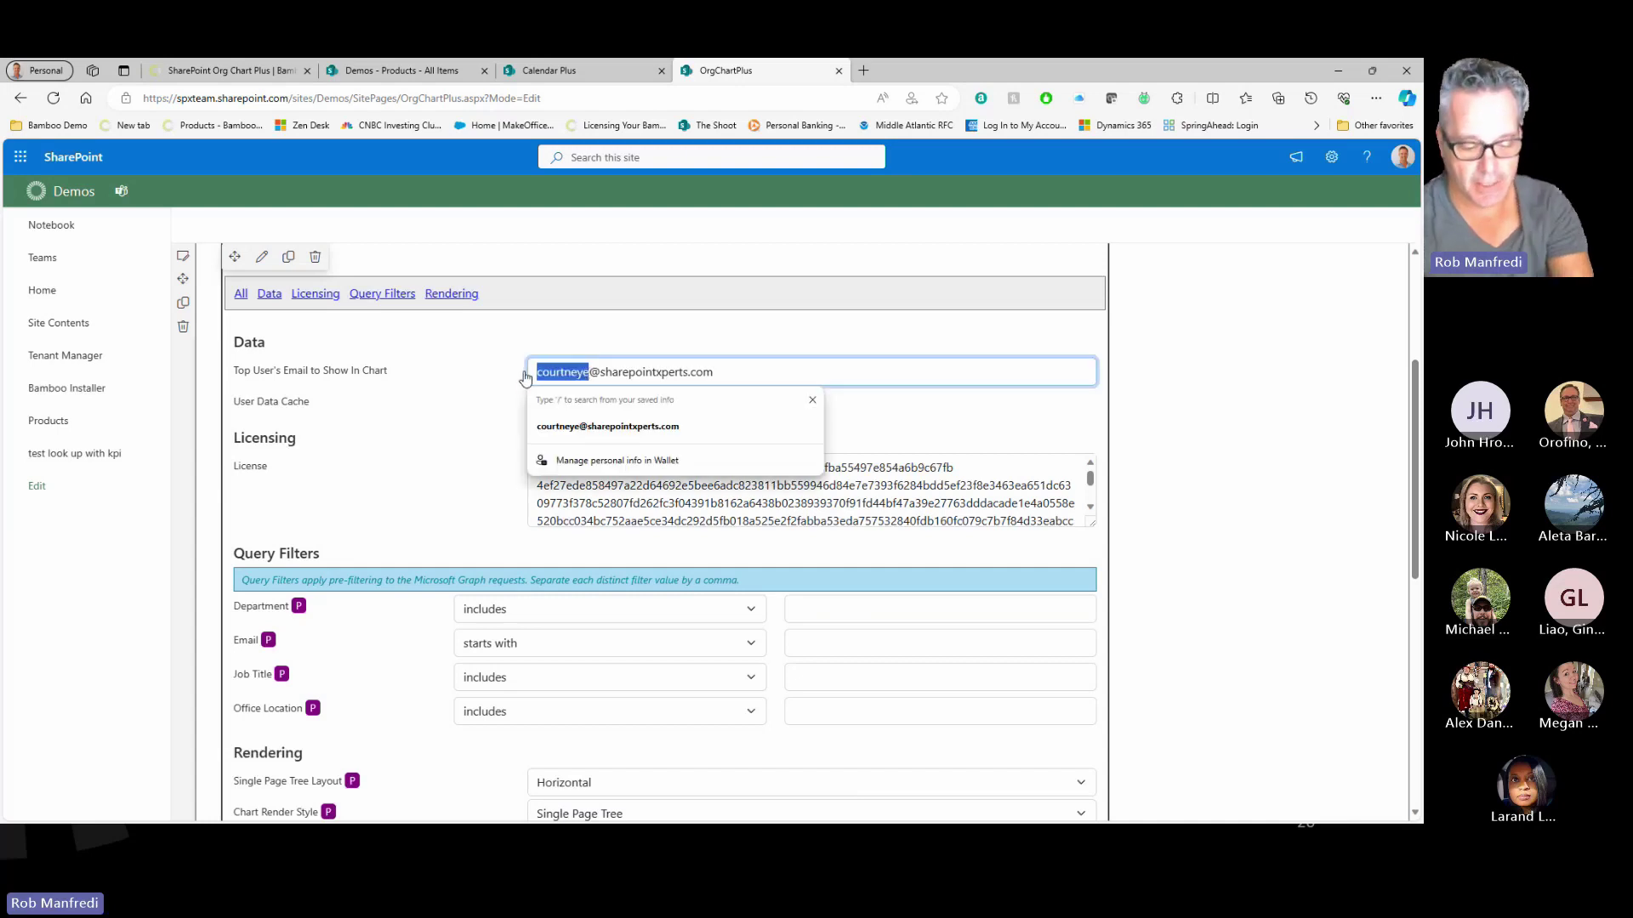
type("nu")
key("BackSpace")
key("BackSpace")
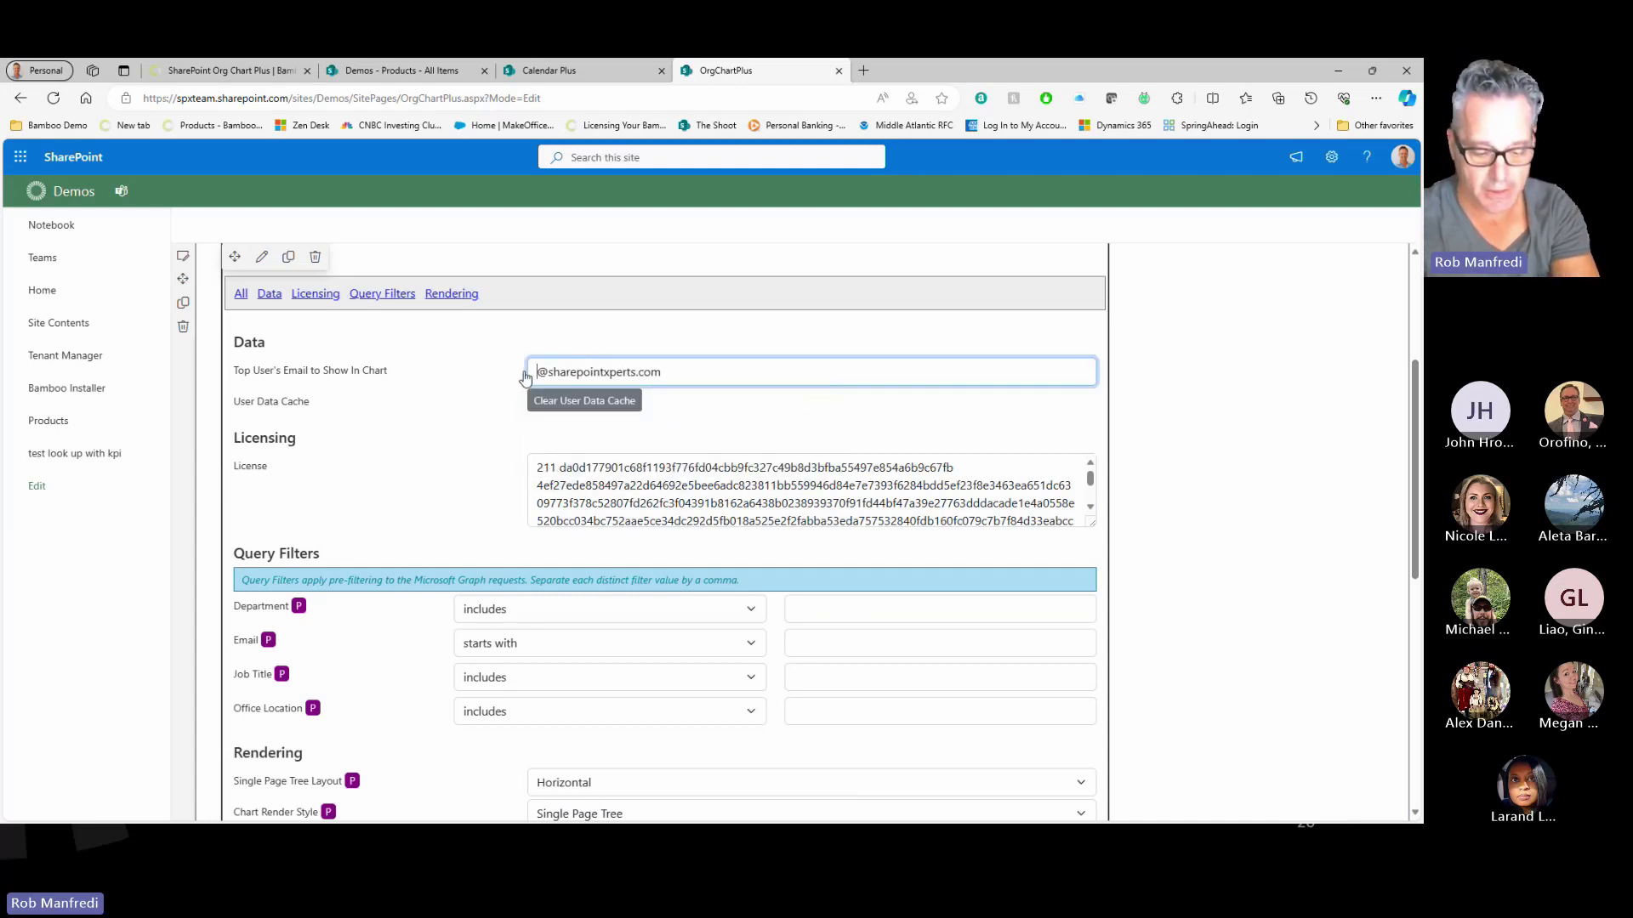
type("mikeh")
key("Tab")
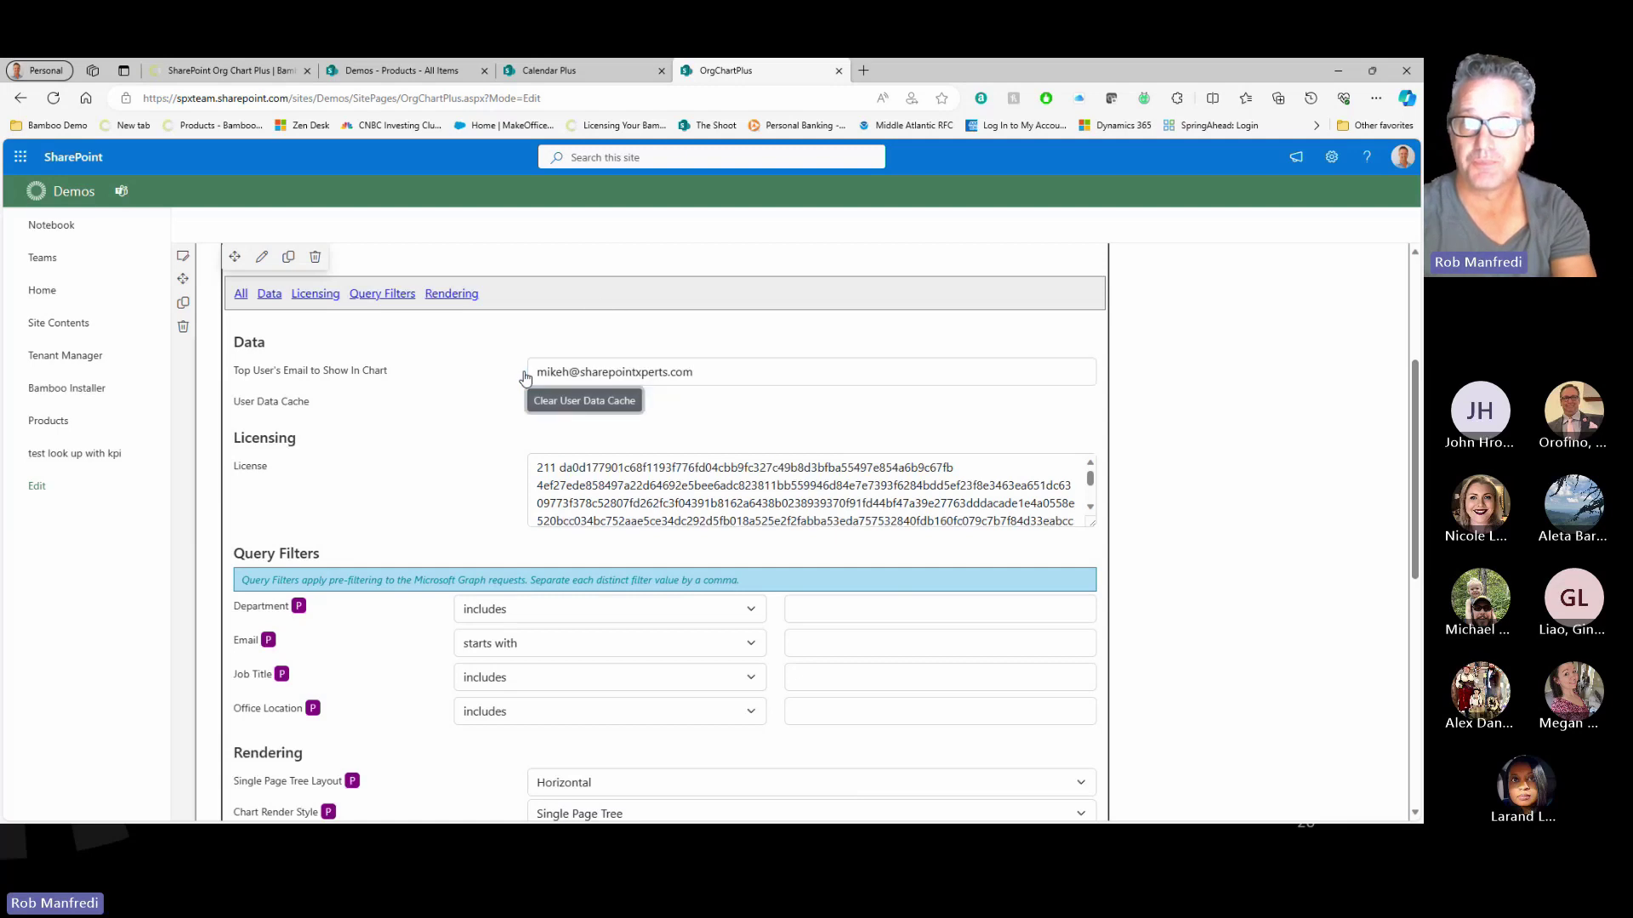
Step: Review the Department and Office Location query filters, leaving Department matching by includes
scroll(786, 413, "down", 1)
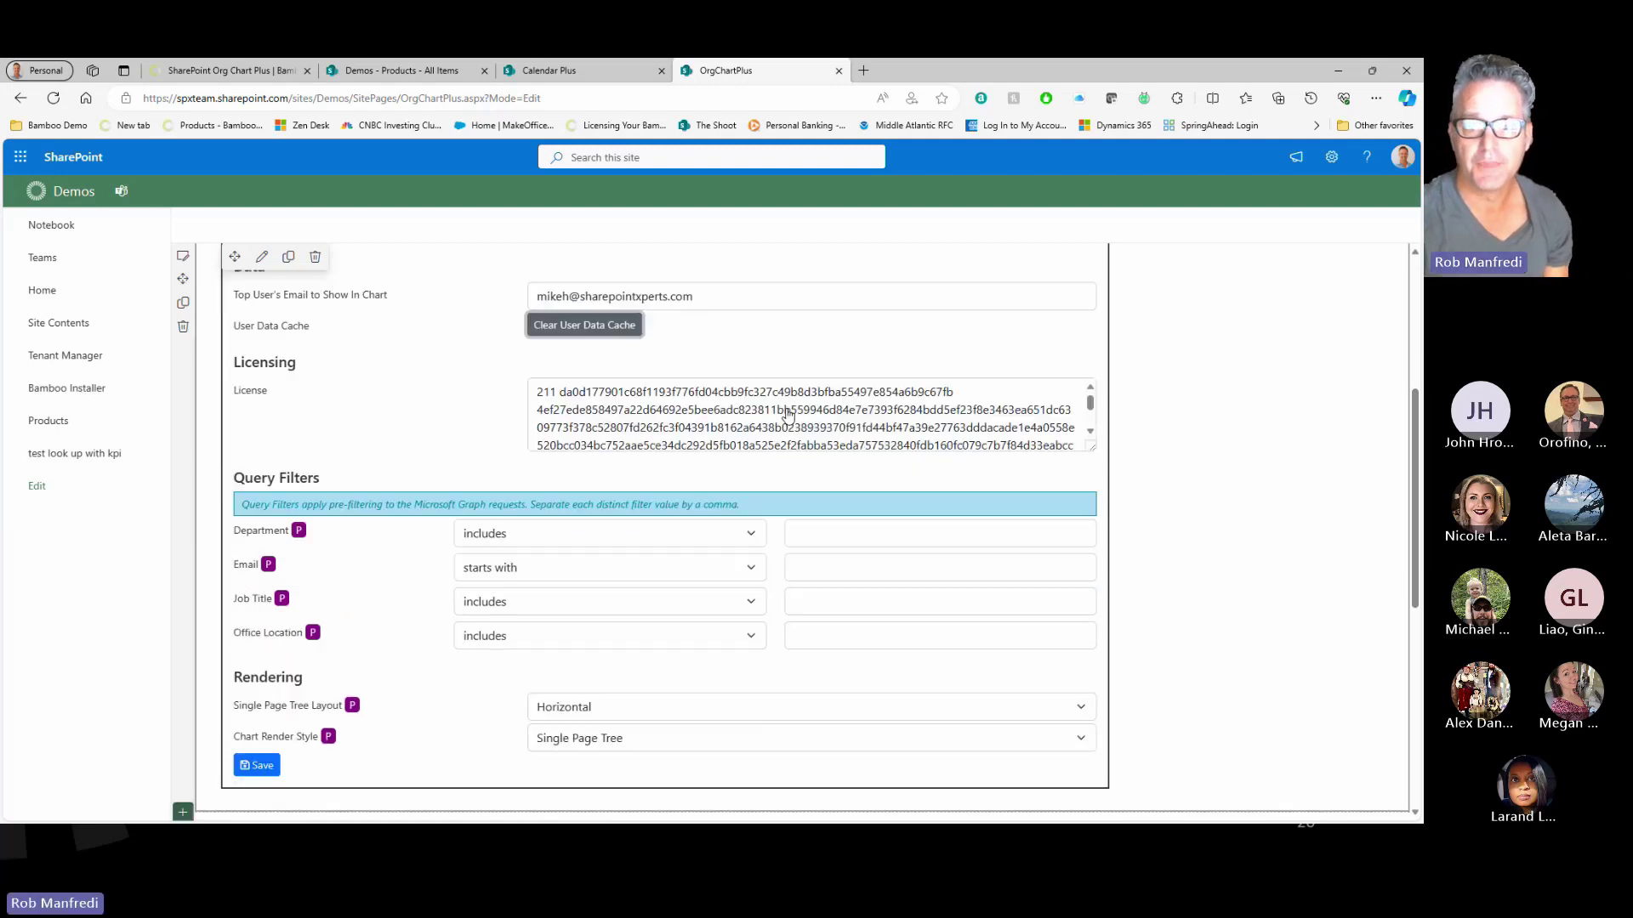
scroll(787, 415, "down", 1)
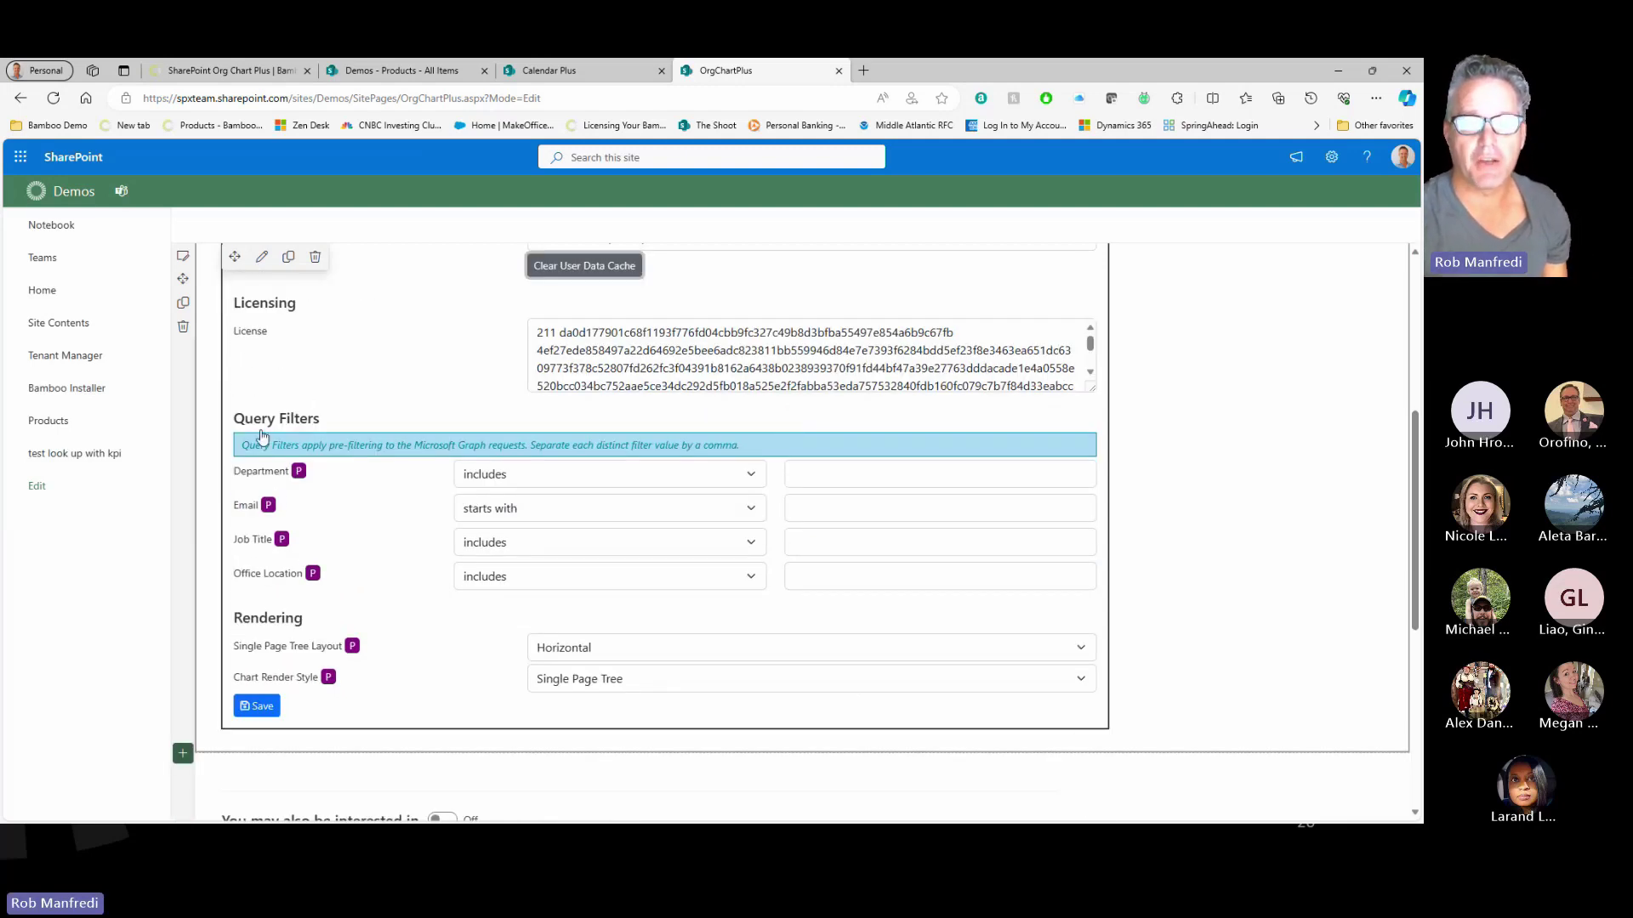
left_click(627, 479)
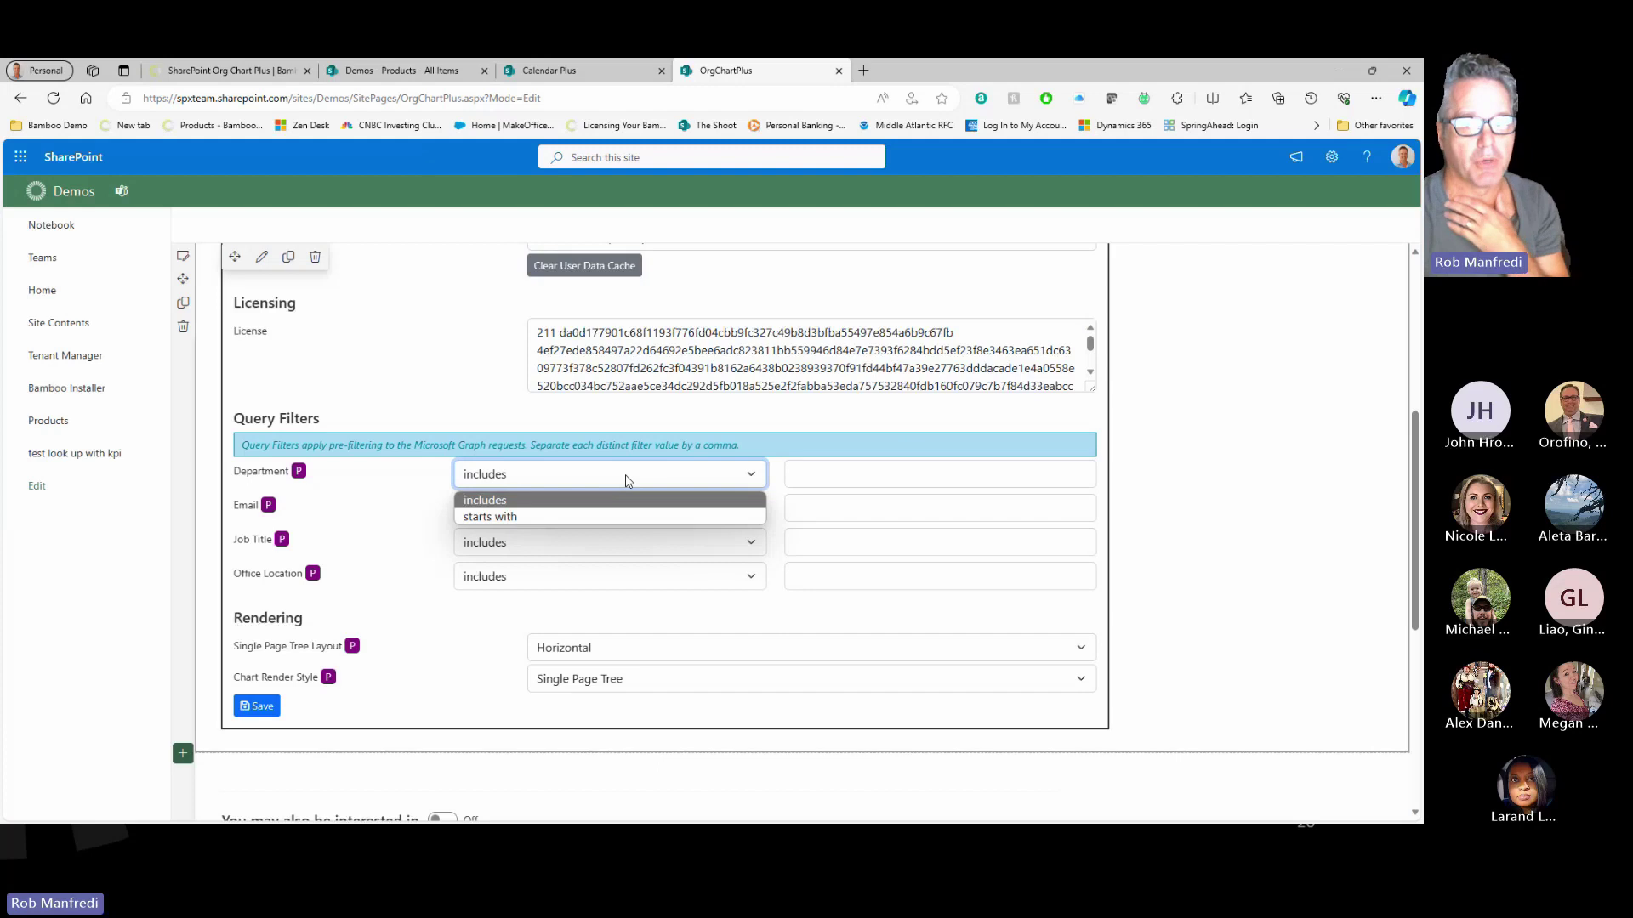
left_click(535, 517)
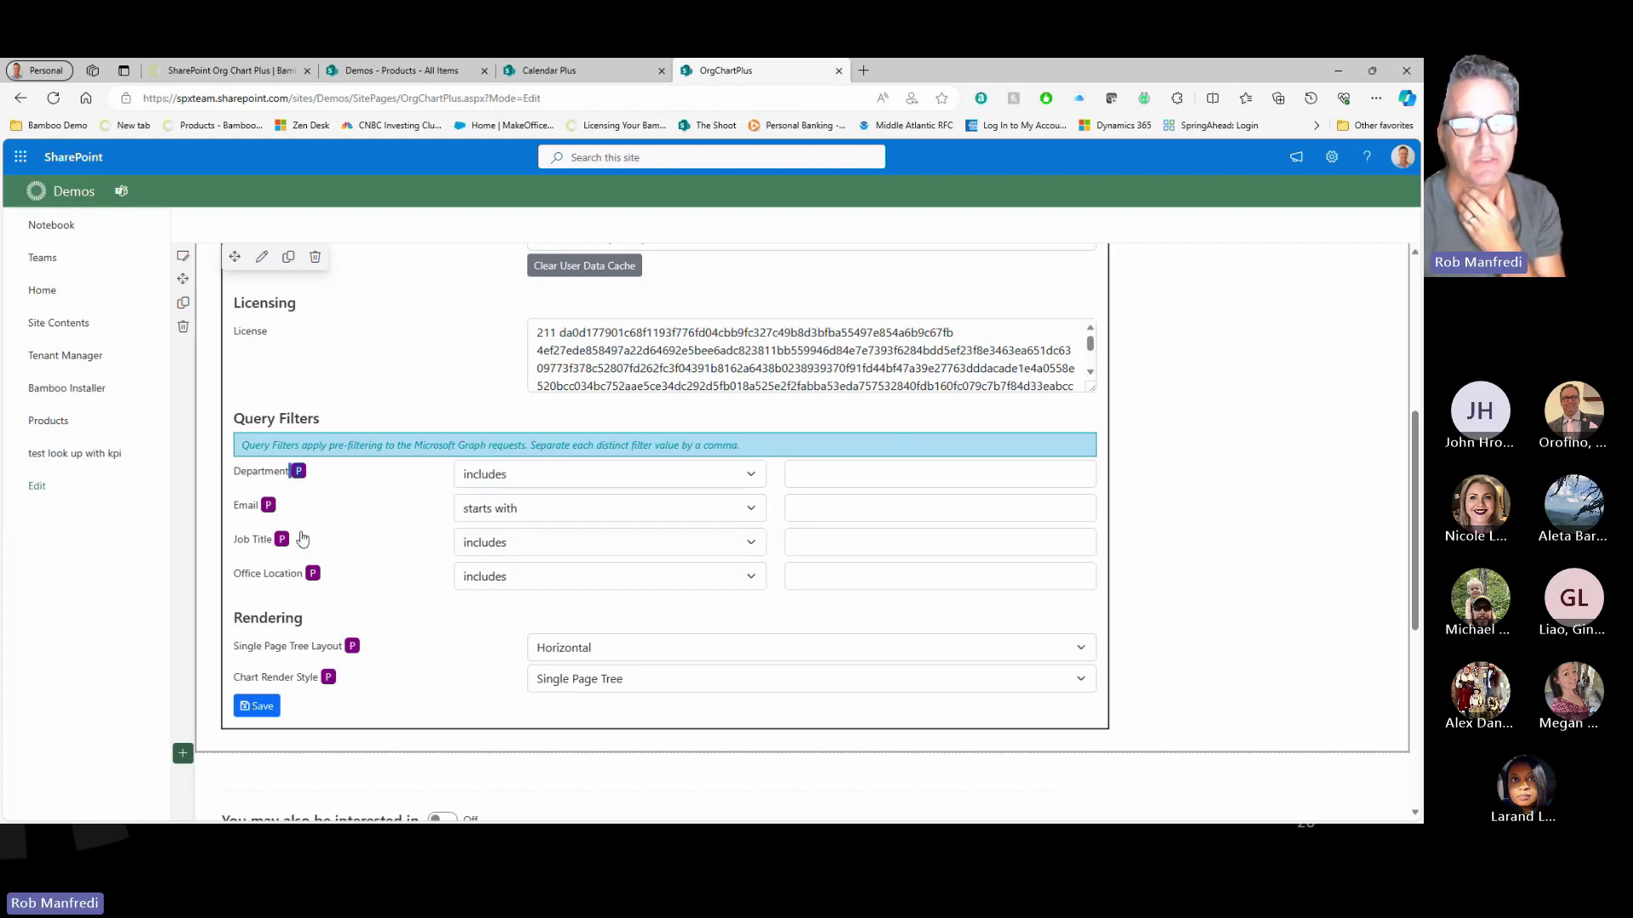
left_click(548, 585)
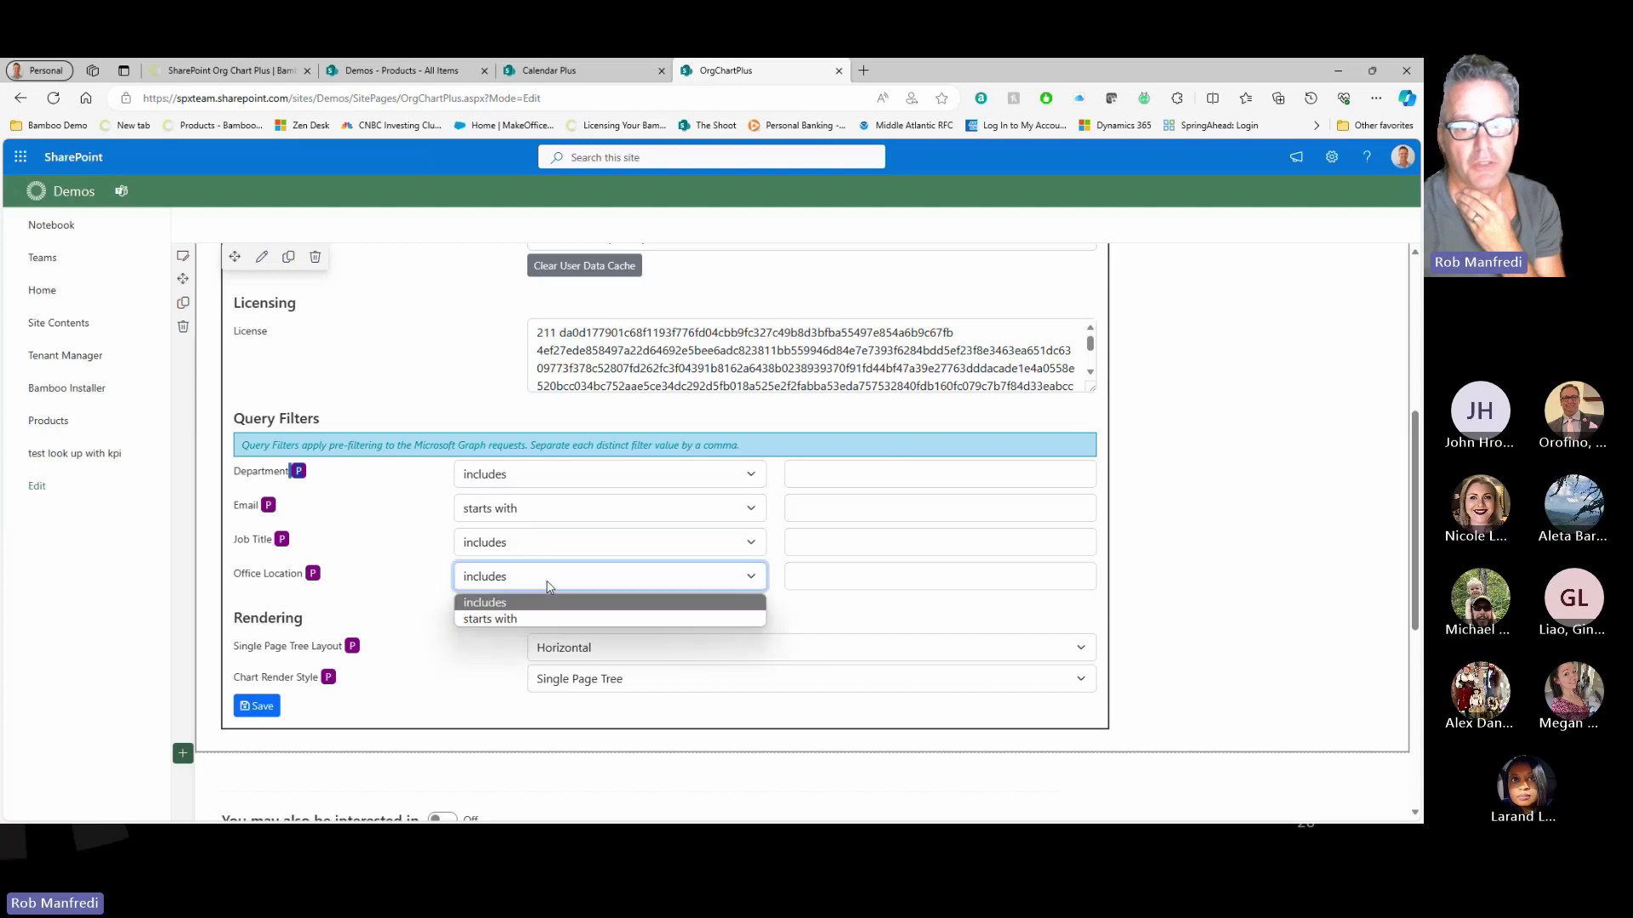
left_click(549, 585)
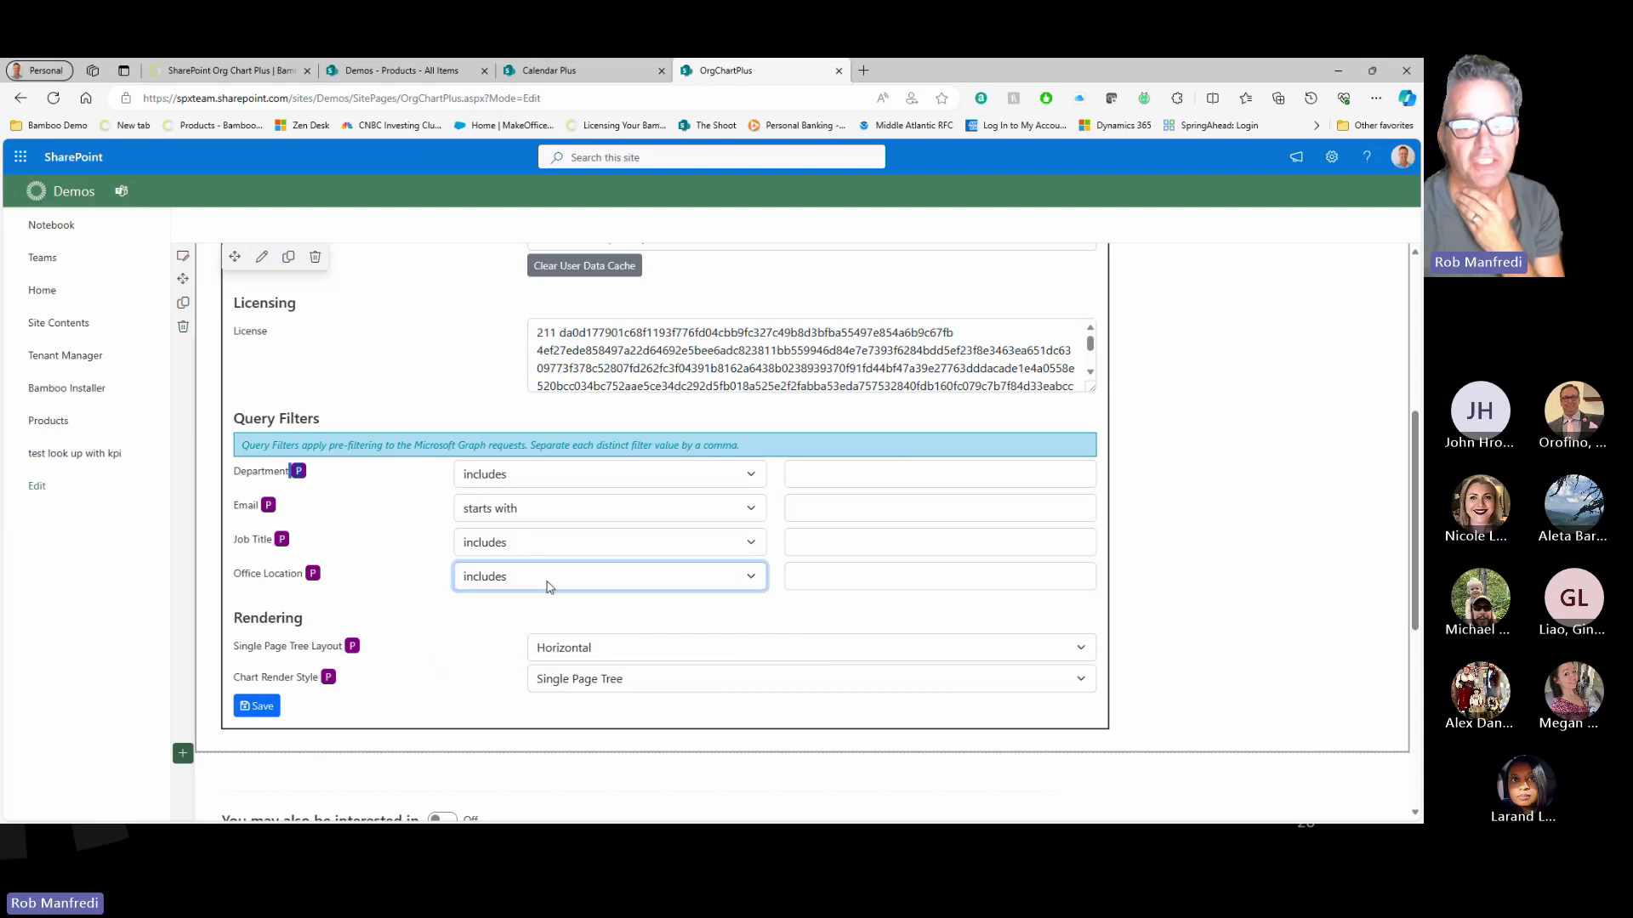
left_click(841, 572)
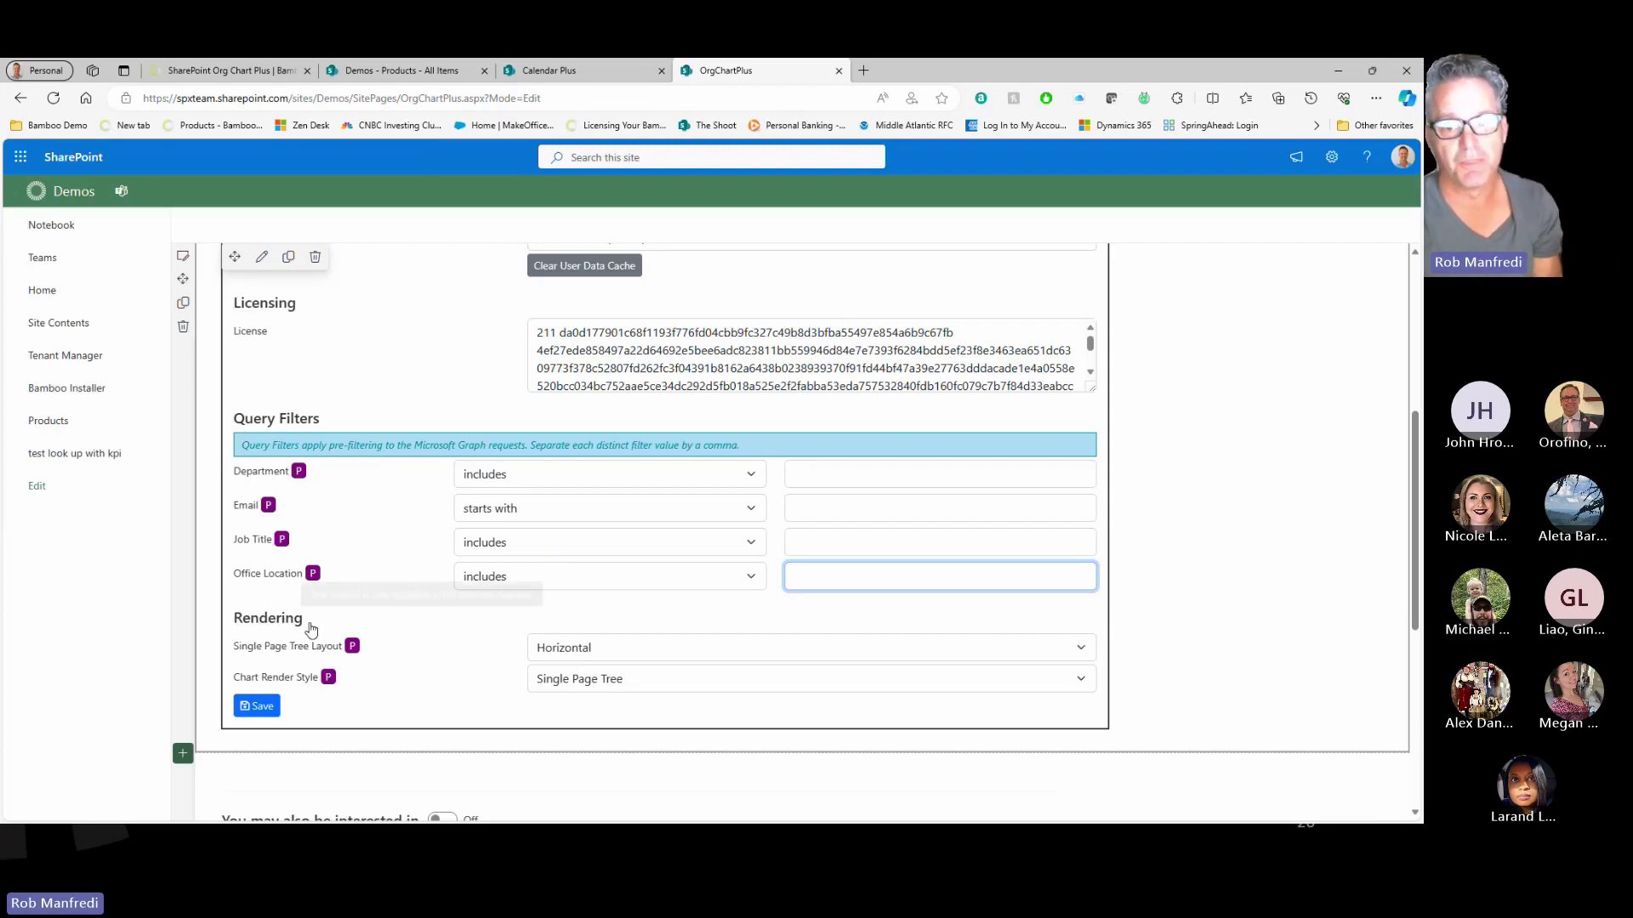
Step: Set tree layout to Vertical and render style to Simple, save, and acknowledge the re-fetch notice
left_click(618, 657)
left_click(613, 674)
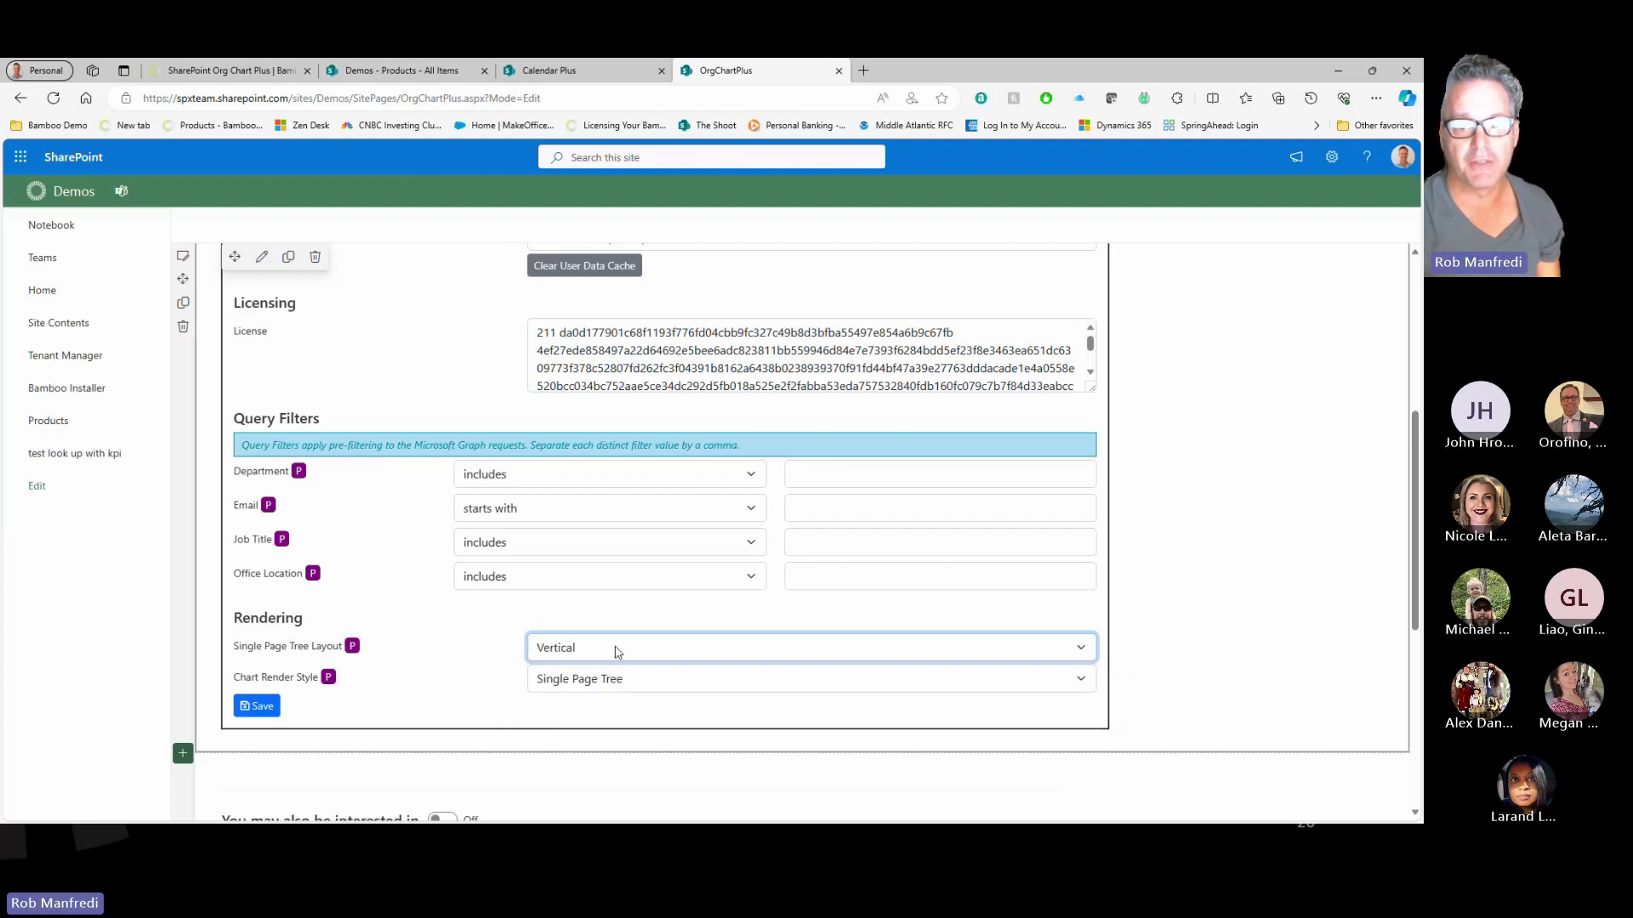
left_click(591, 680)
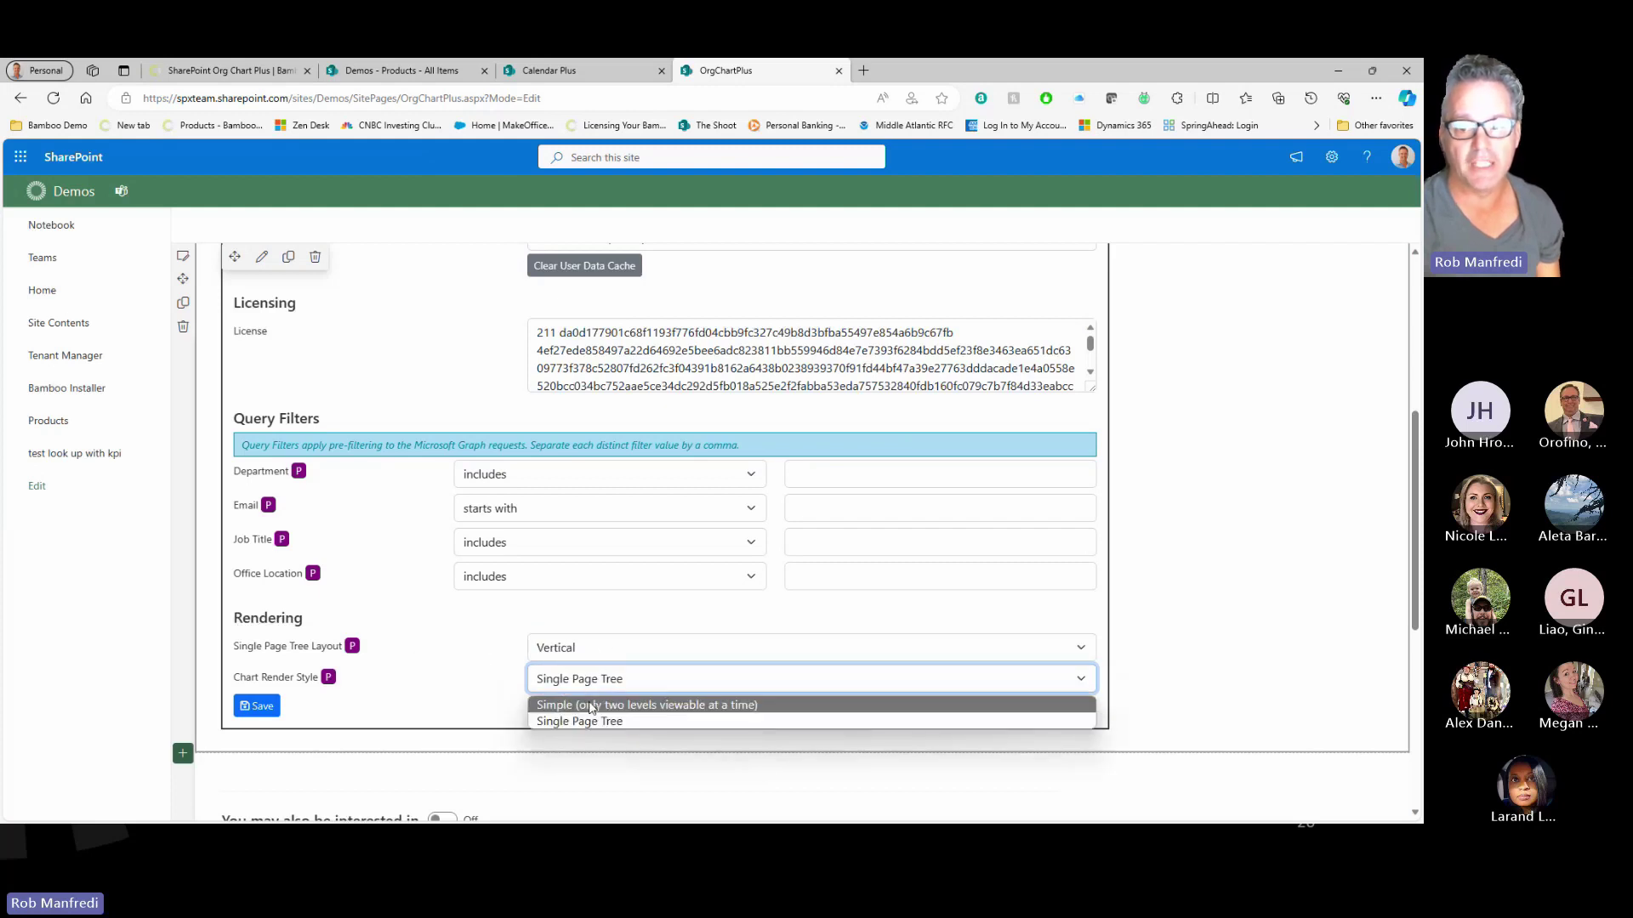
left_click(592, 706)
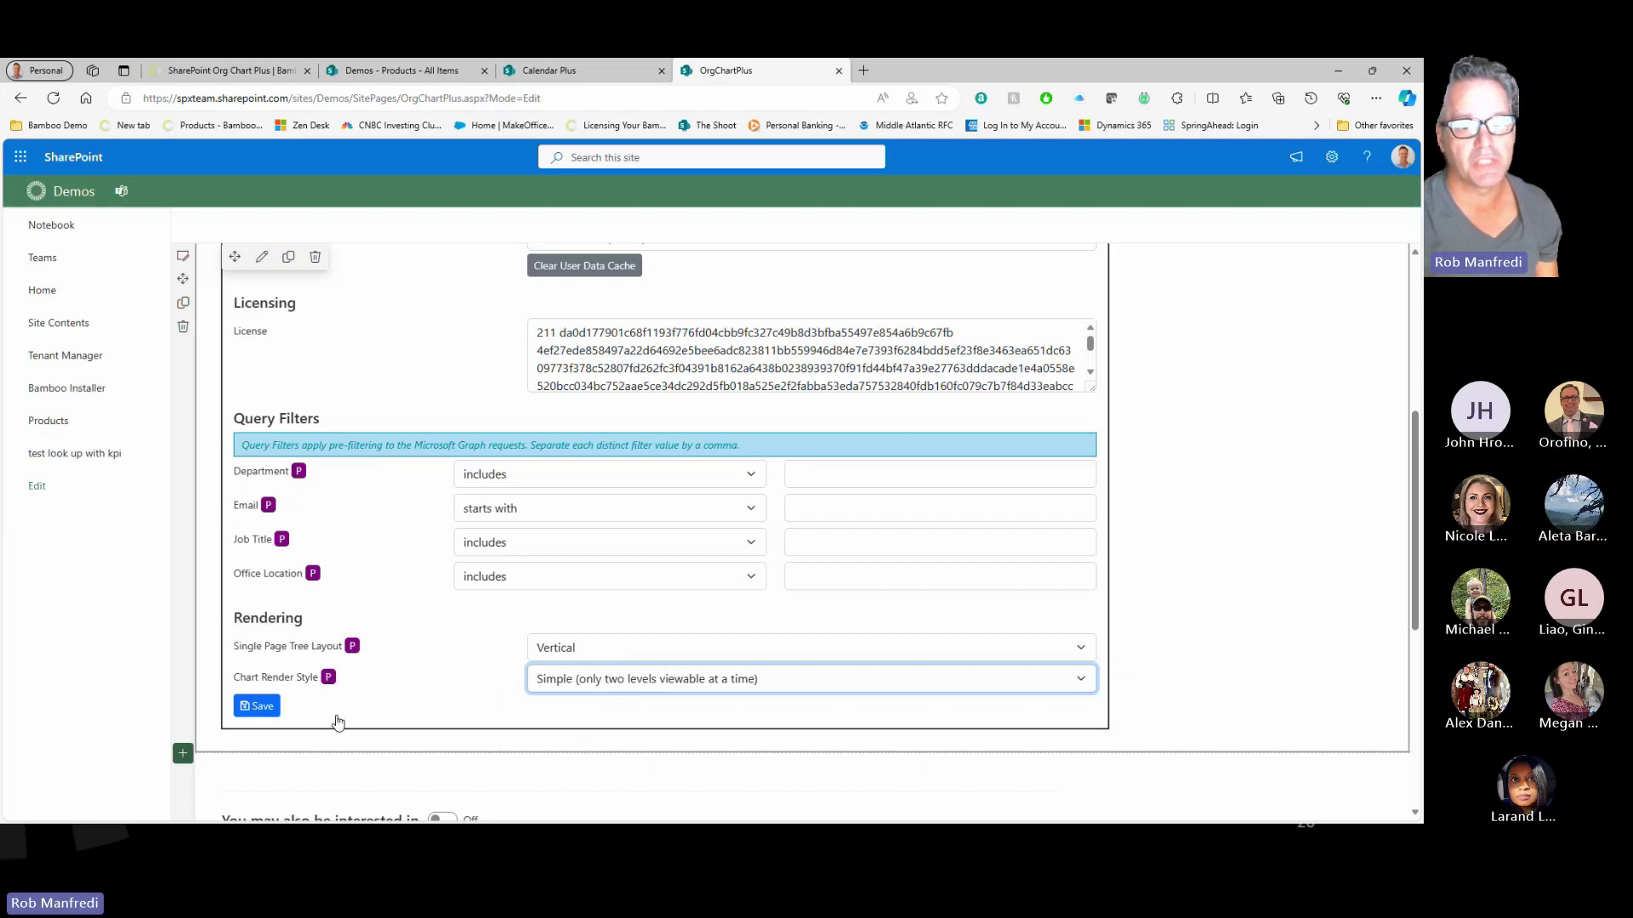
left_click(262, 707)
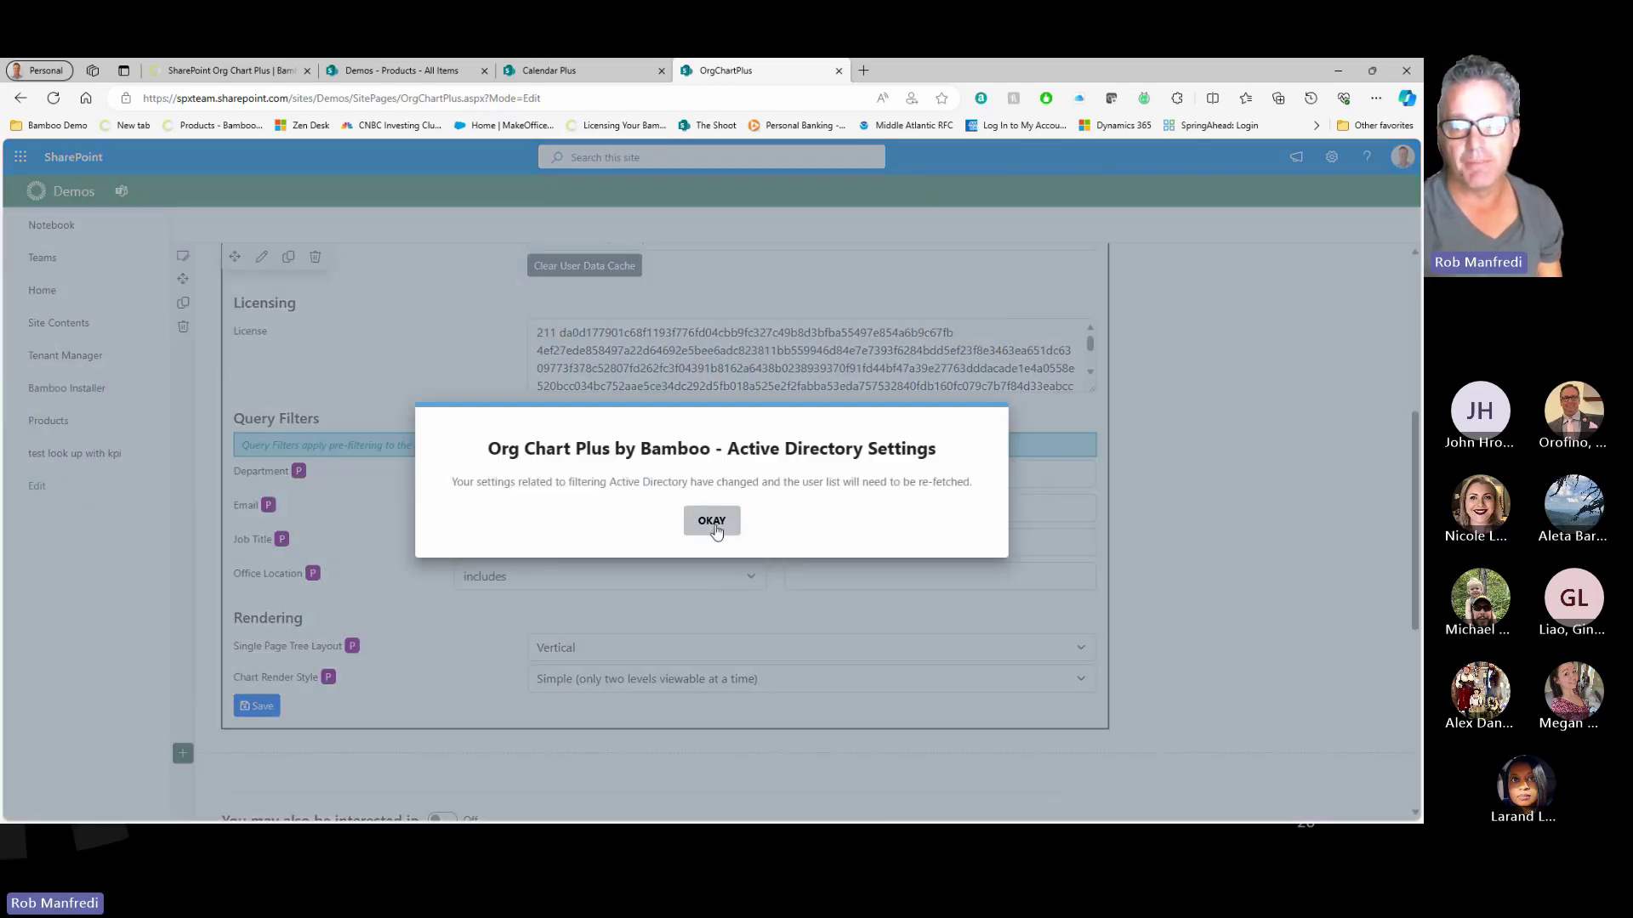
left_click(711, 522)
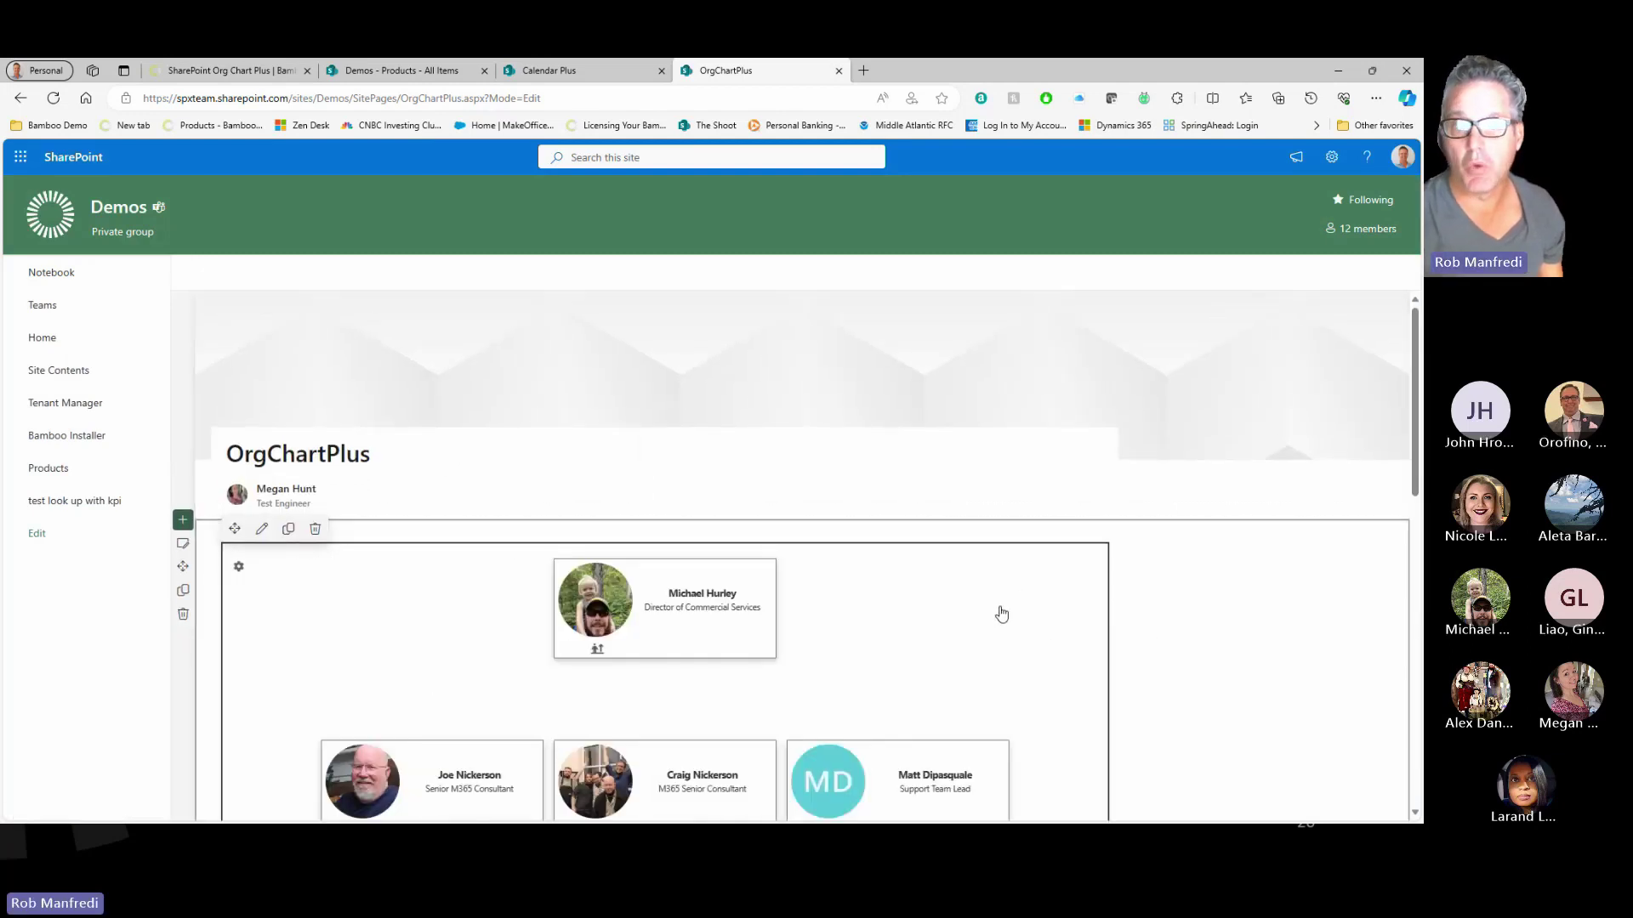
Step: Re-root the chart on the top person's manager, then on the director's direct reports
scroll(1003, 608, "down", 4)
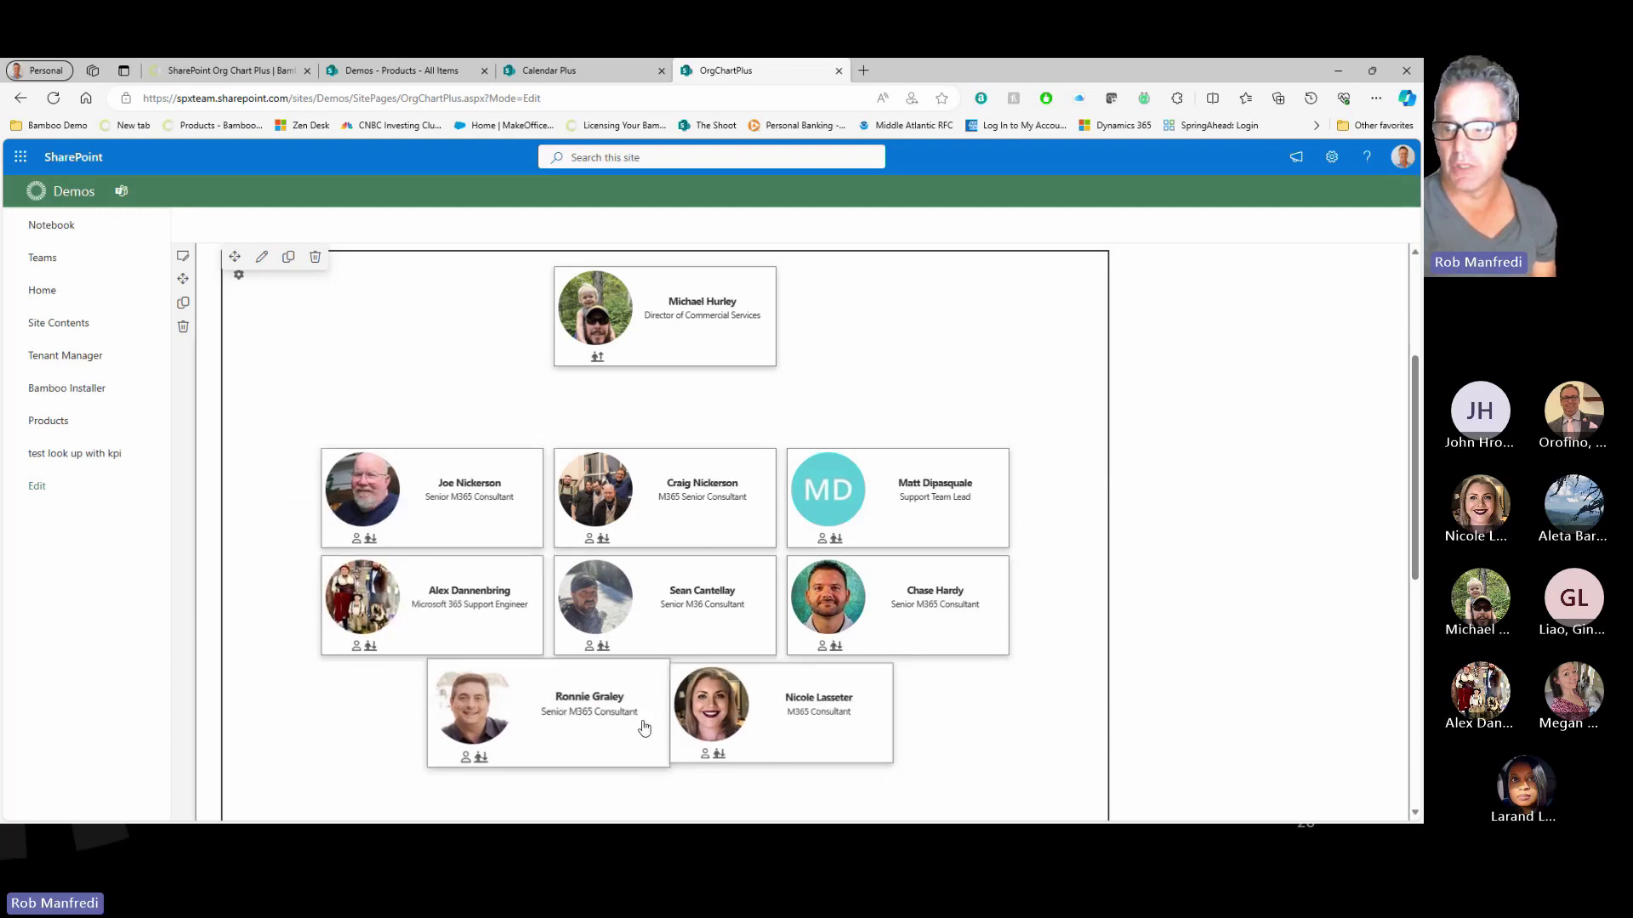
left_click(591, 363)
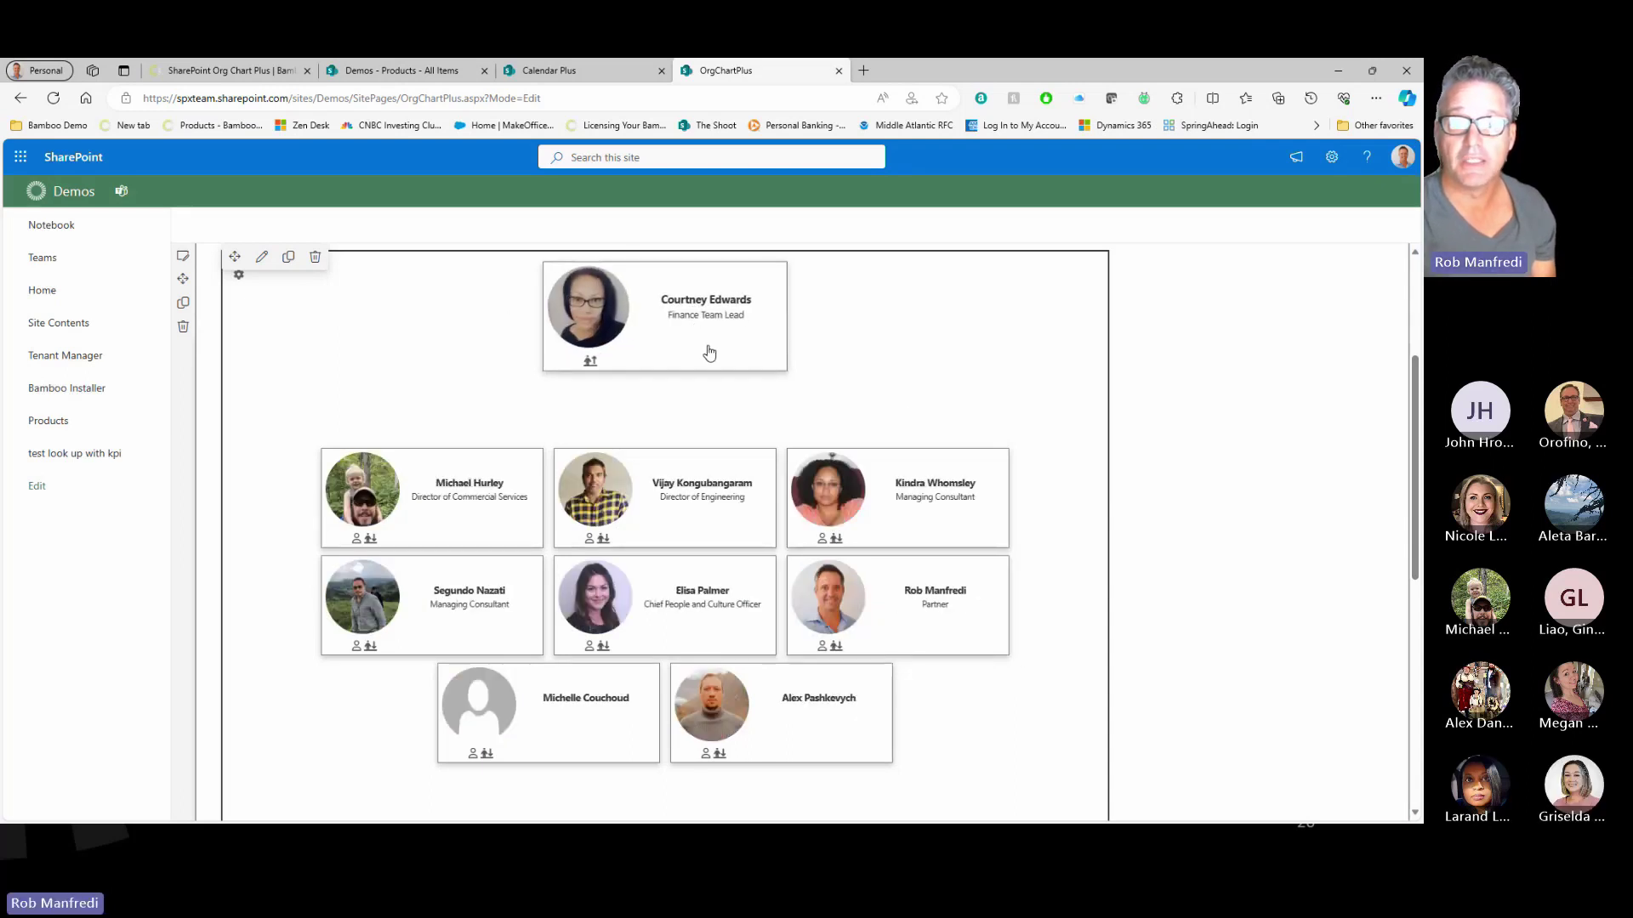
left_click(361, 543)
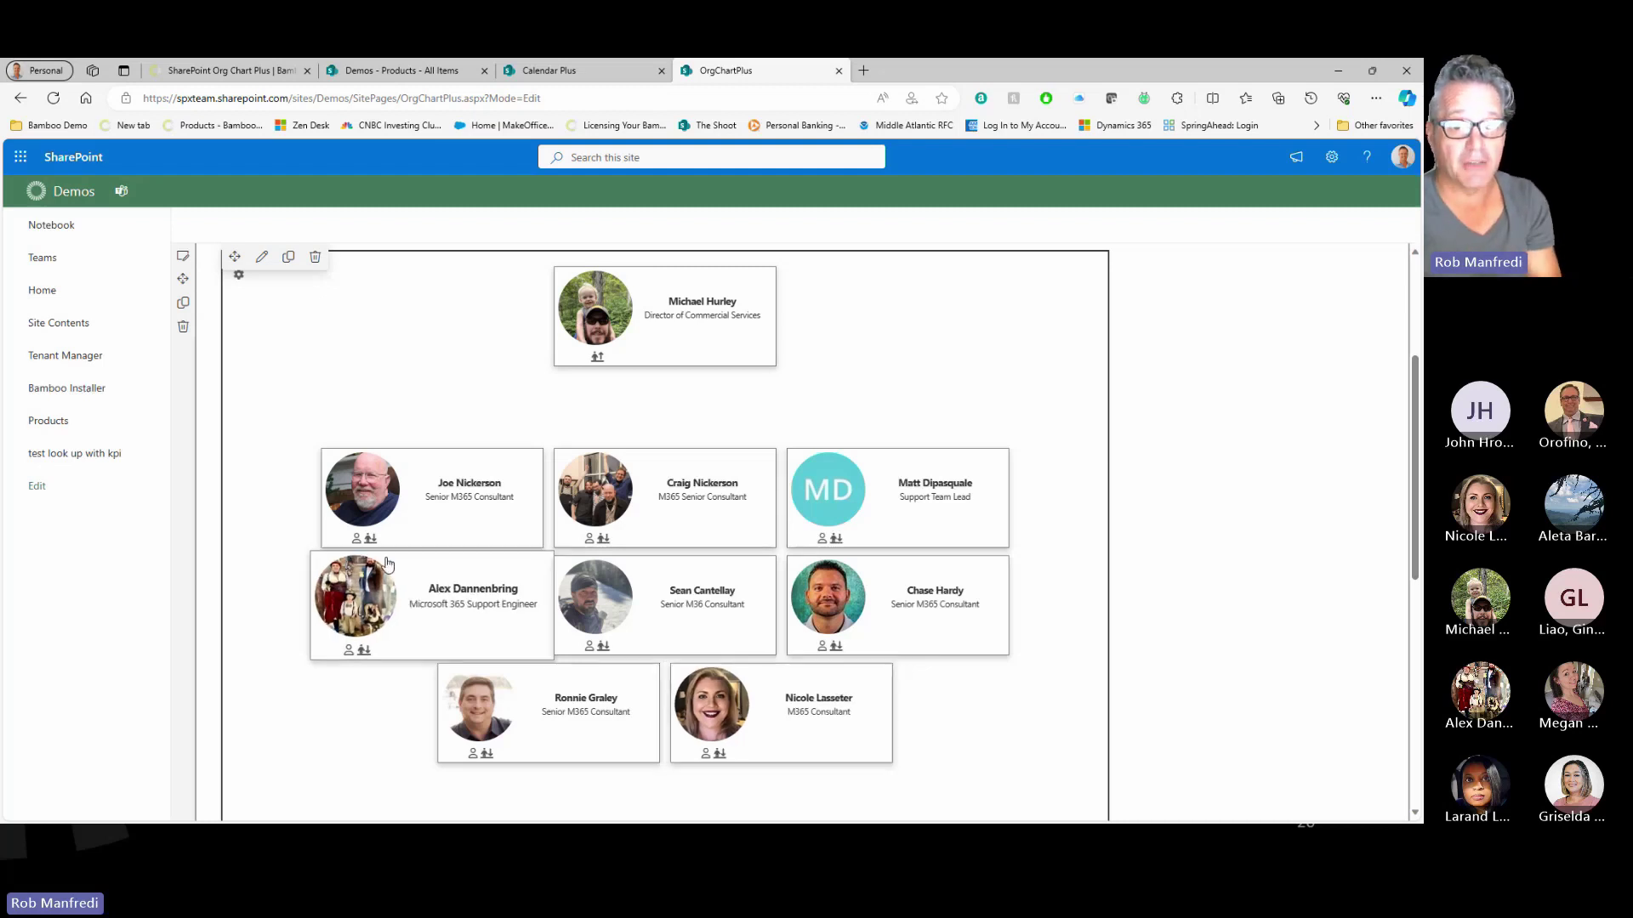
Step: View a team member's contact card, close it, and reopen the web part settings
left_click(366, 495)
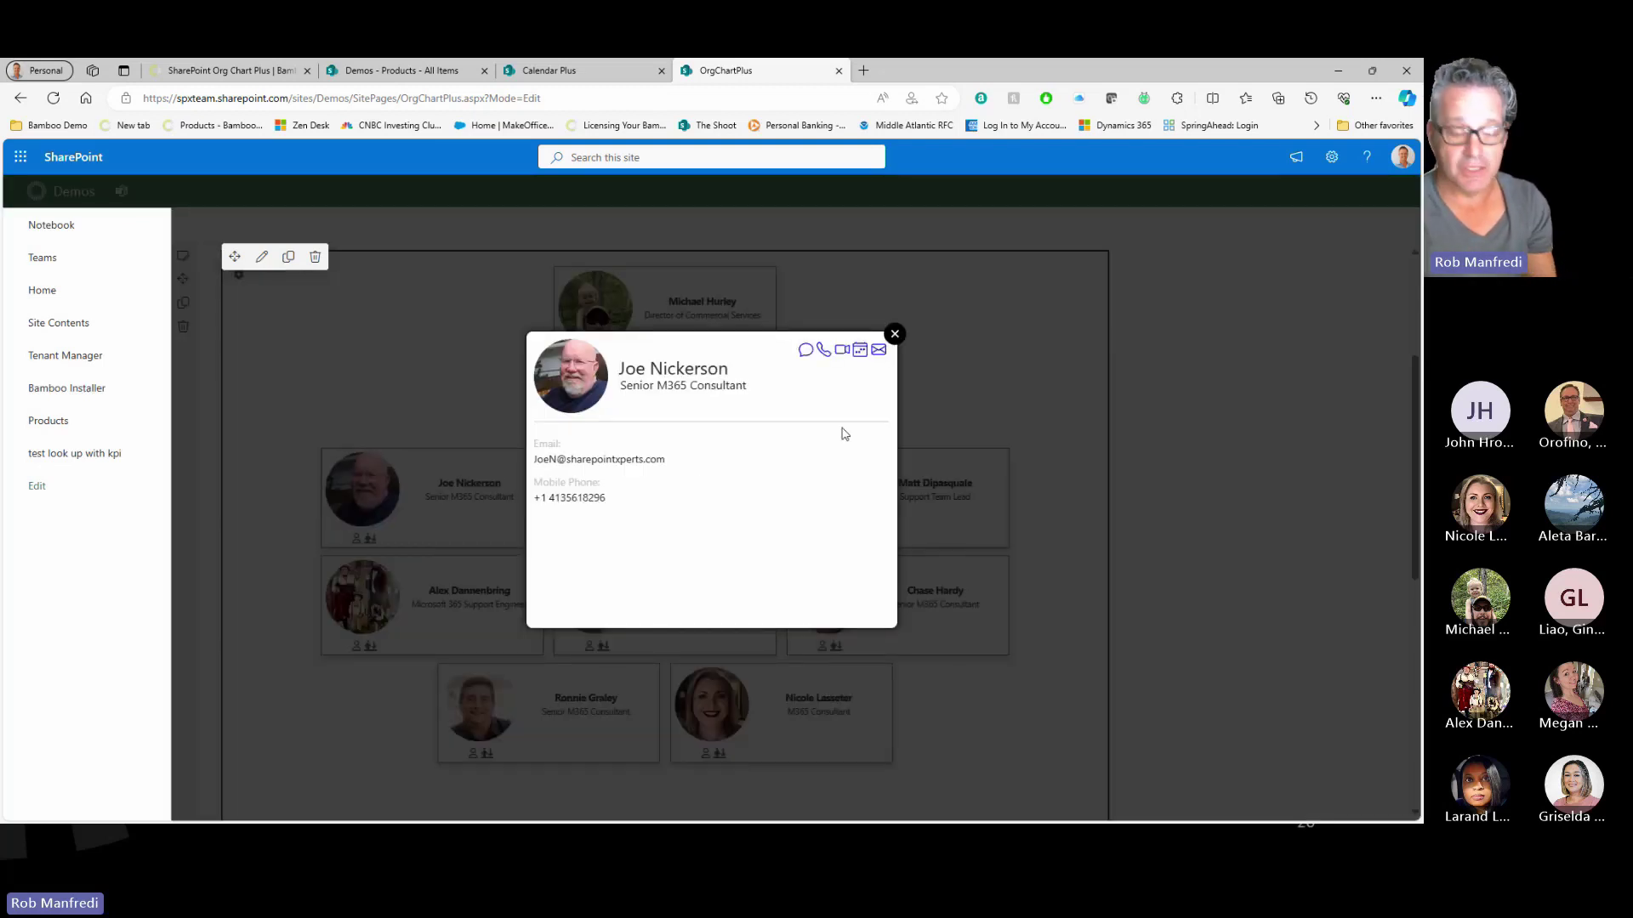
key("Escape")
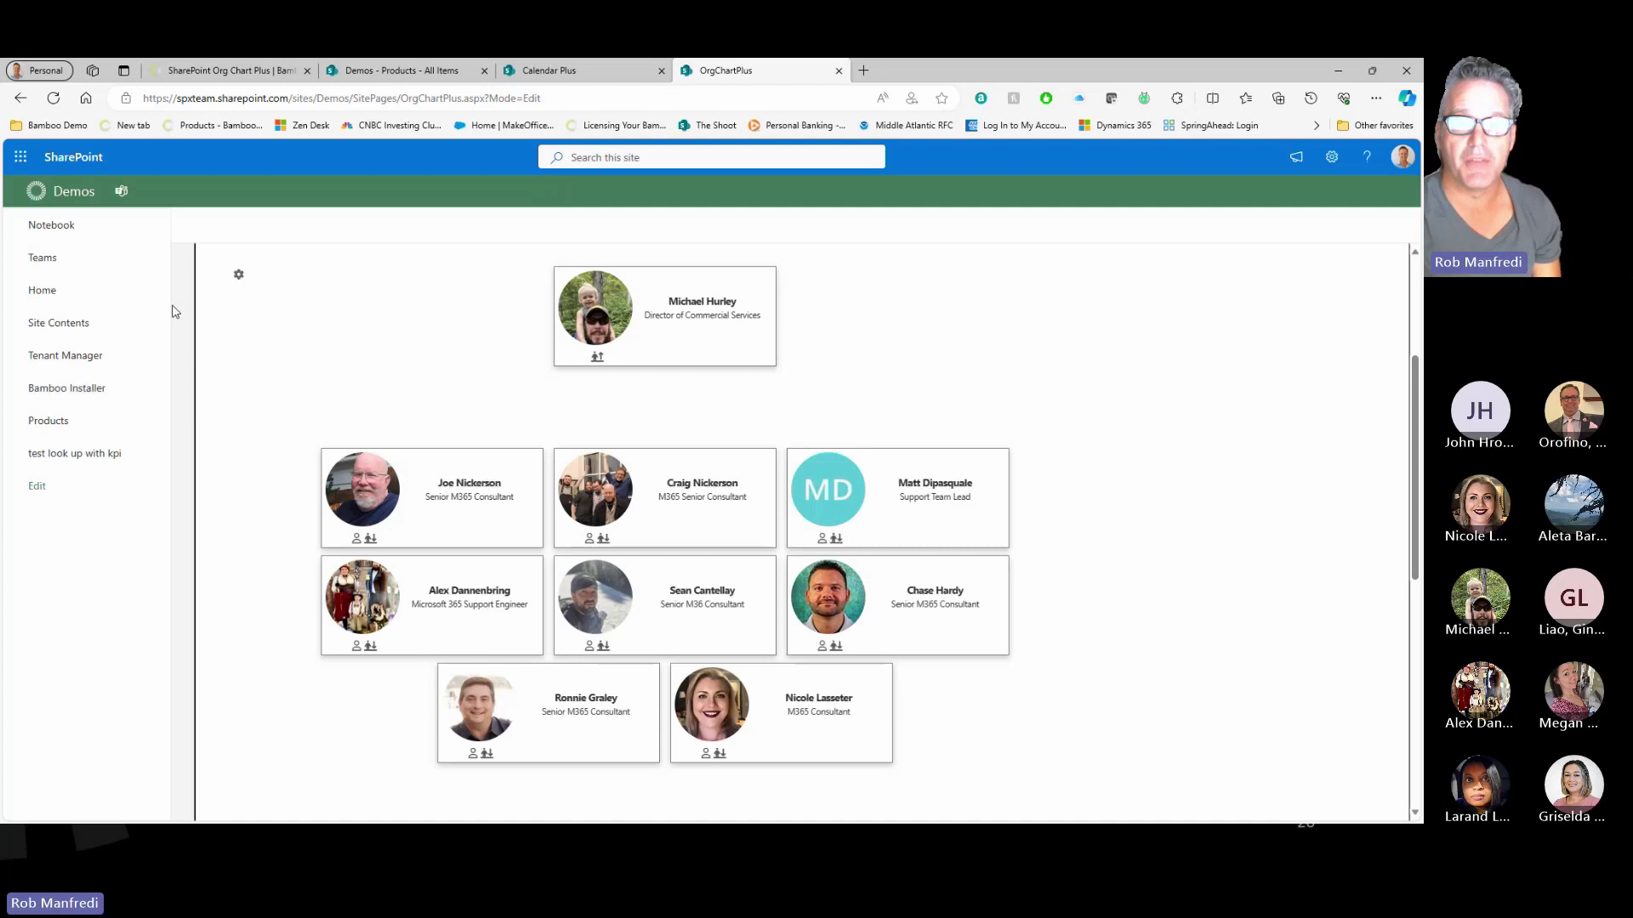
left_click(235, 276)
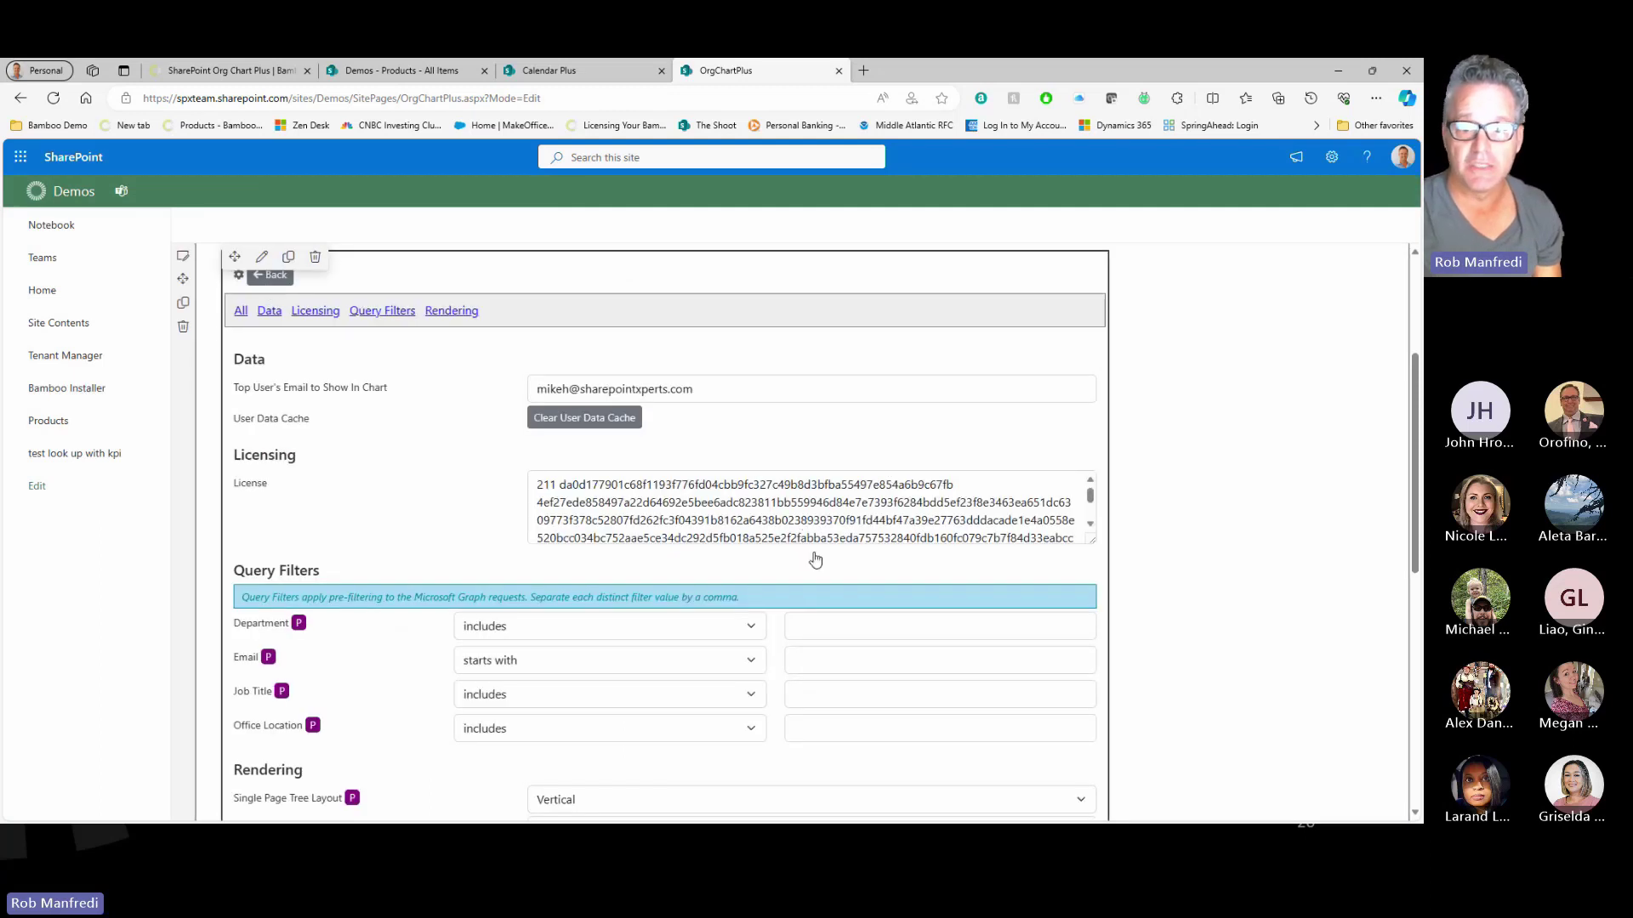
Step: Keep the Vertical tree layout, set render style to Single Page Tree, and save
scroll(815, 560, "down", 4)
left_click(619, 434)
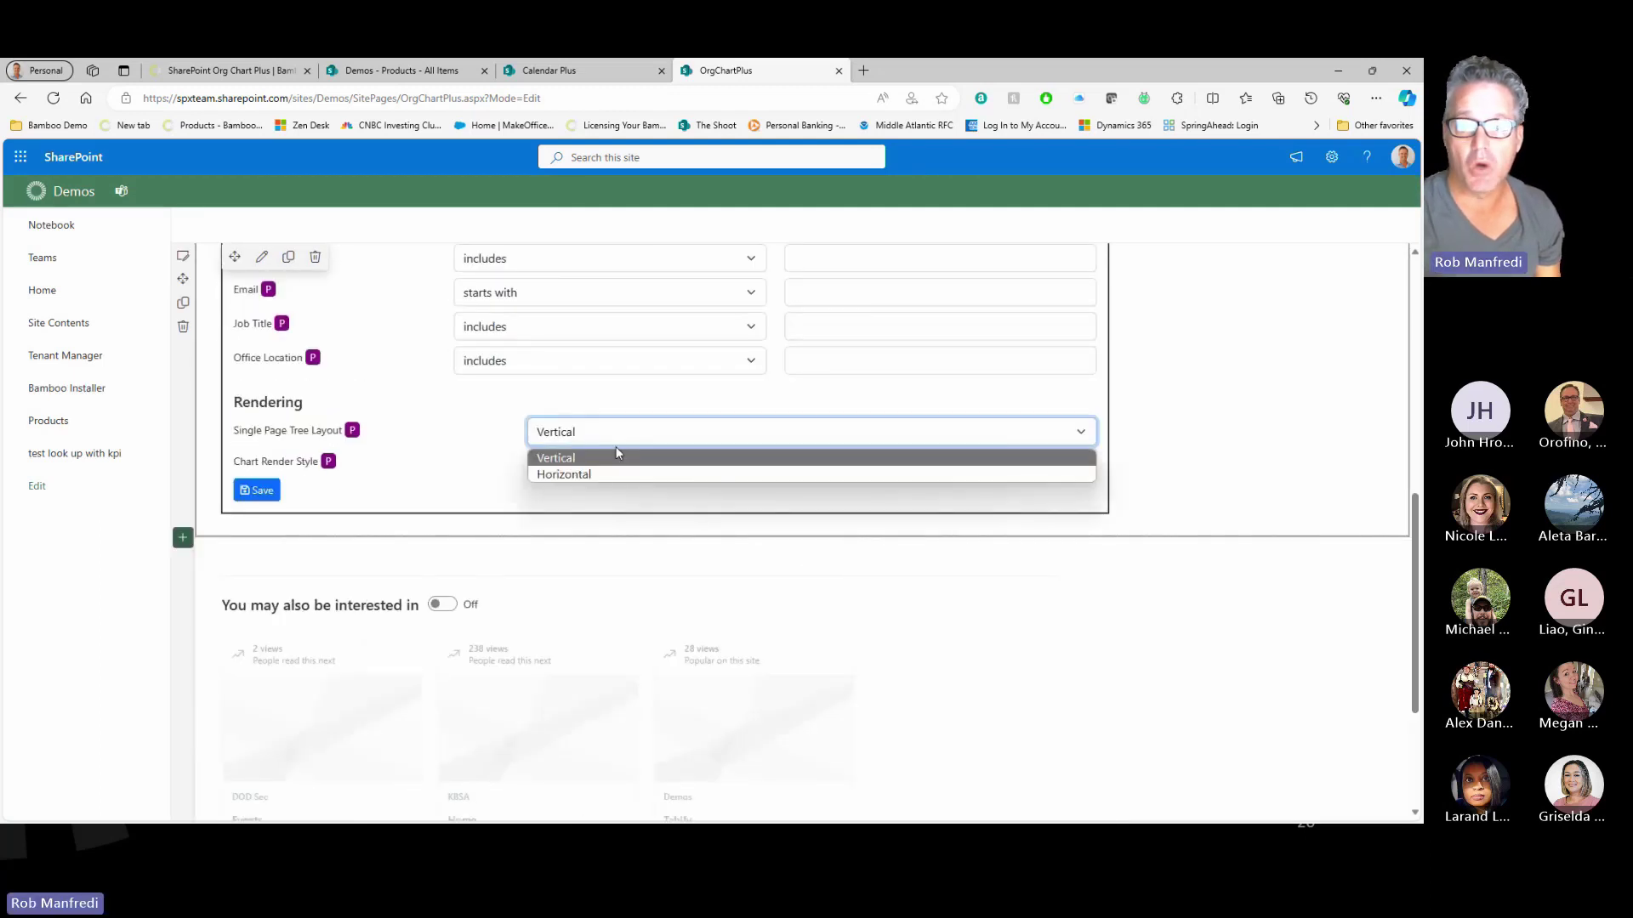
left_click(612, 414)
left_click(593, 470)
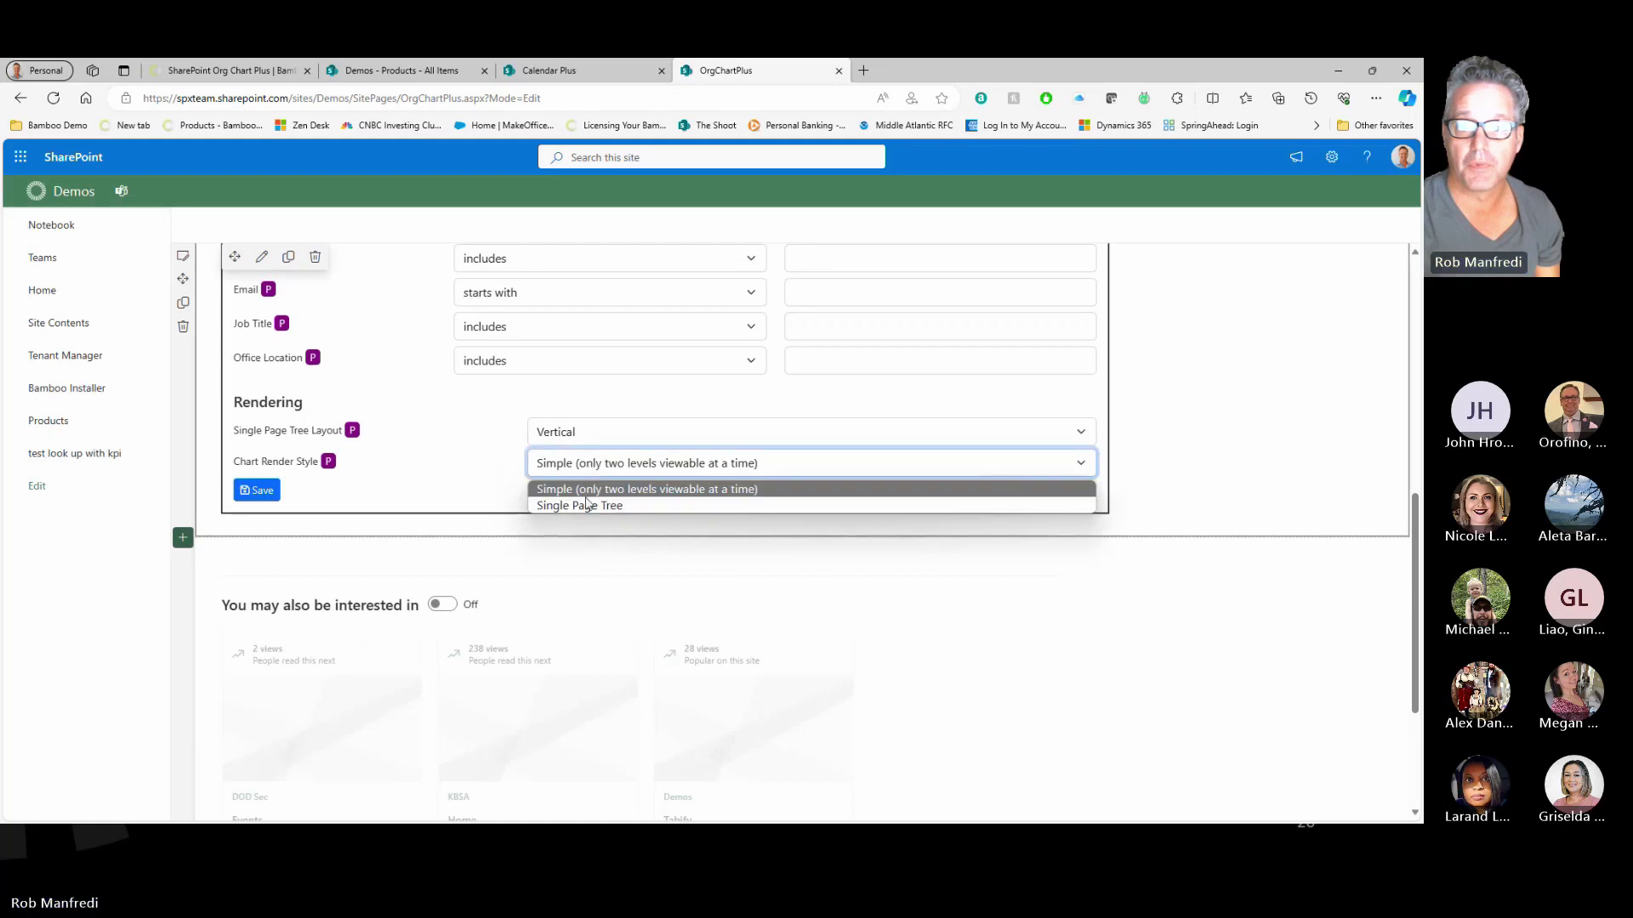
left_click(587, 504)
left_click(257, 490)
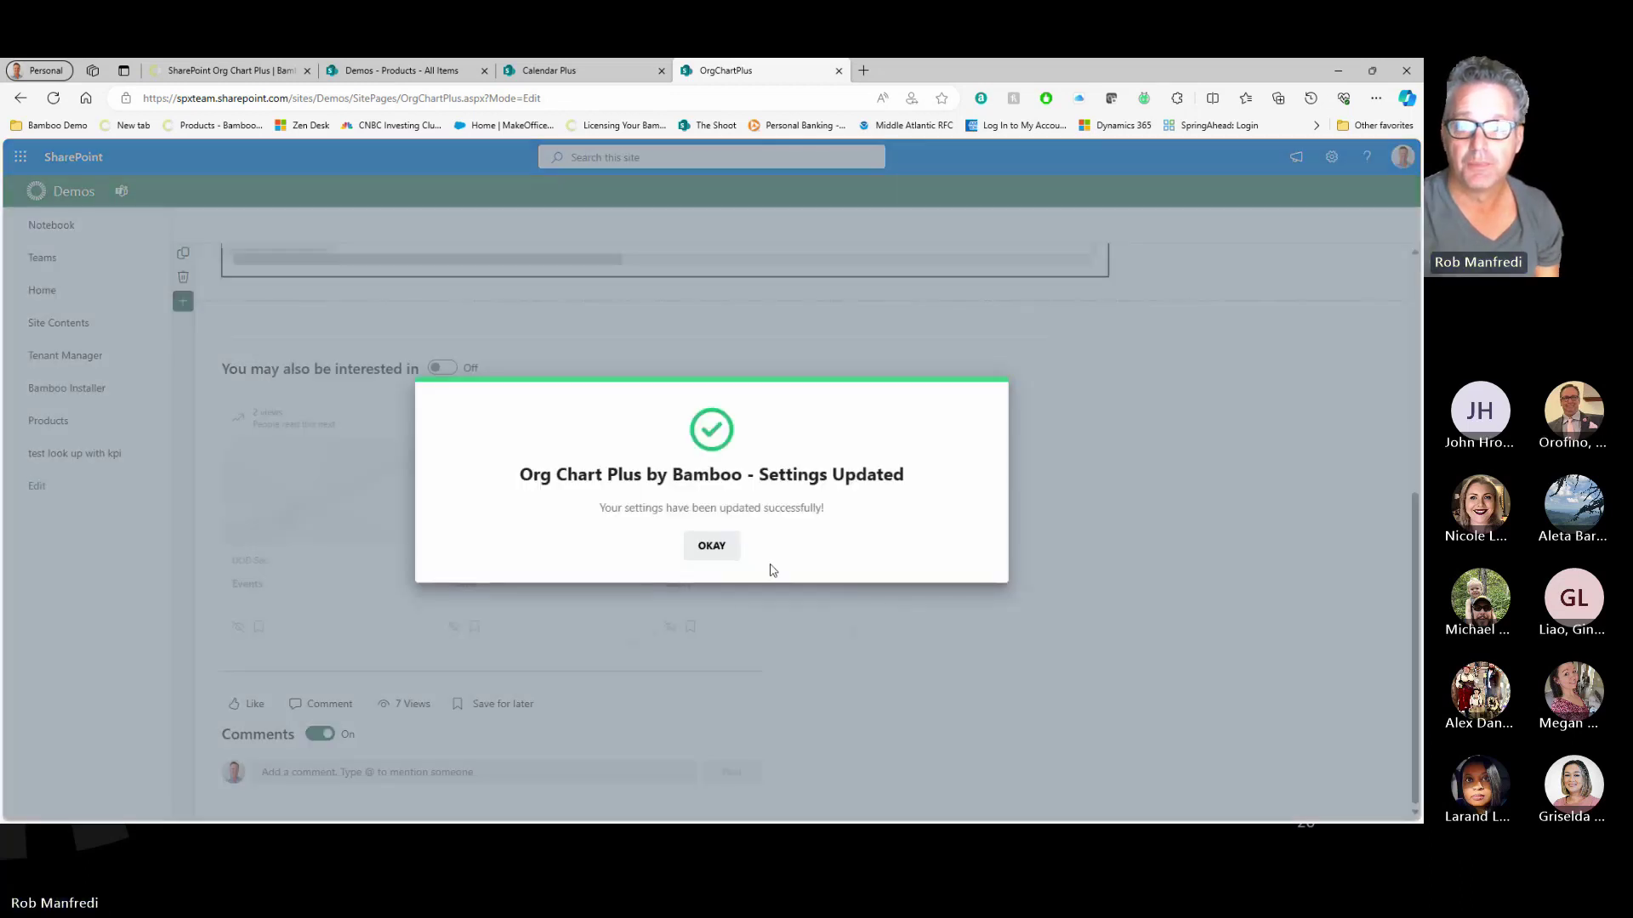
left_click(703, 549)
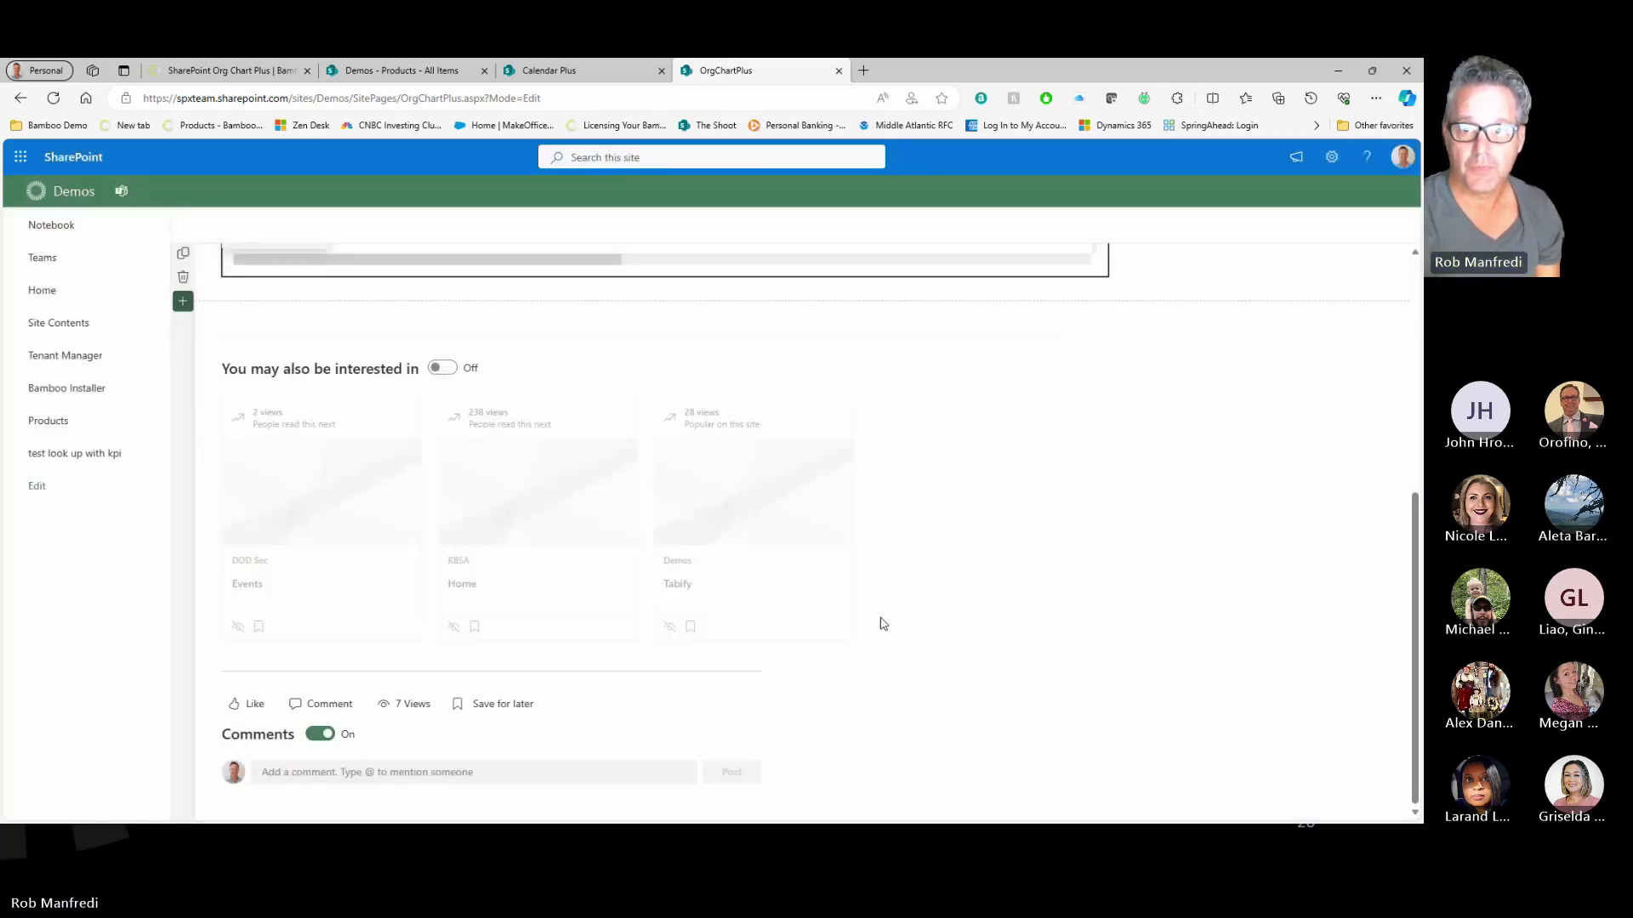
Step: Pan across the single row of consultants and reopen the web part settings
scroll(881, 621, "up", 5)
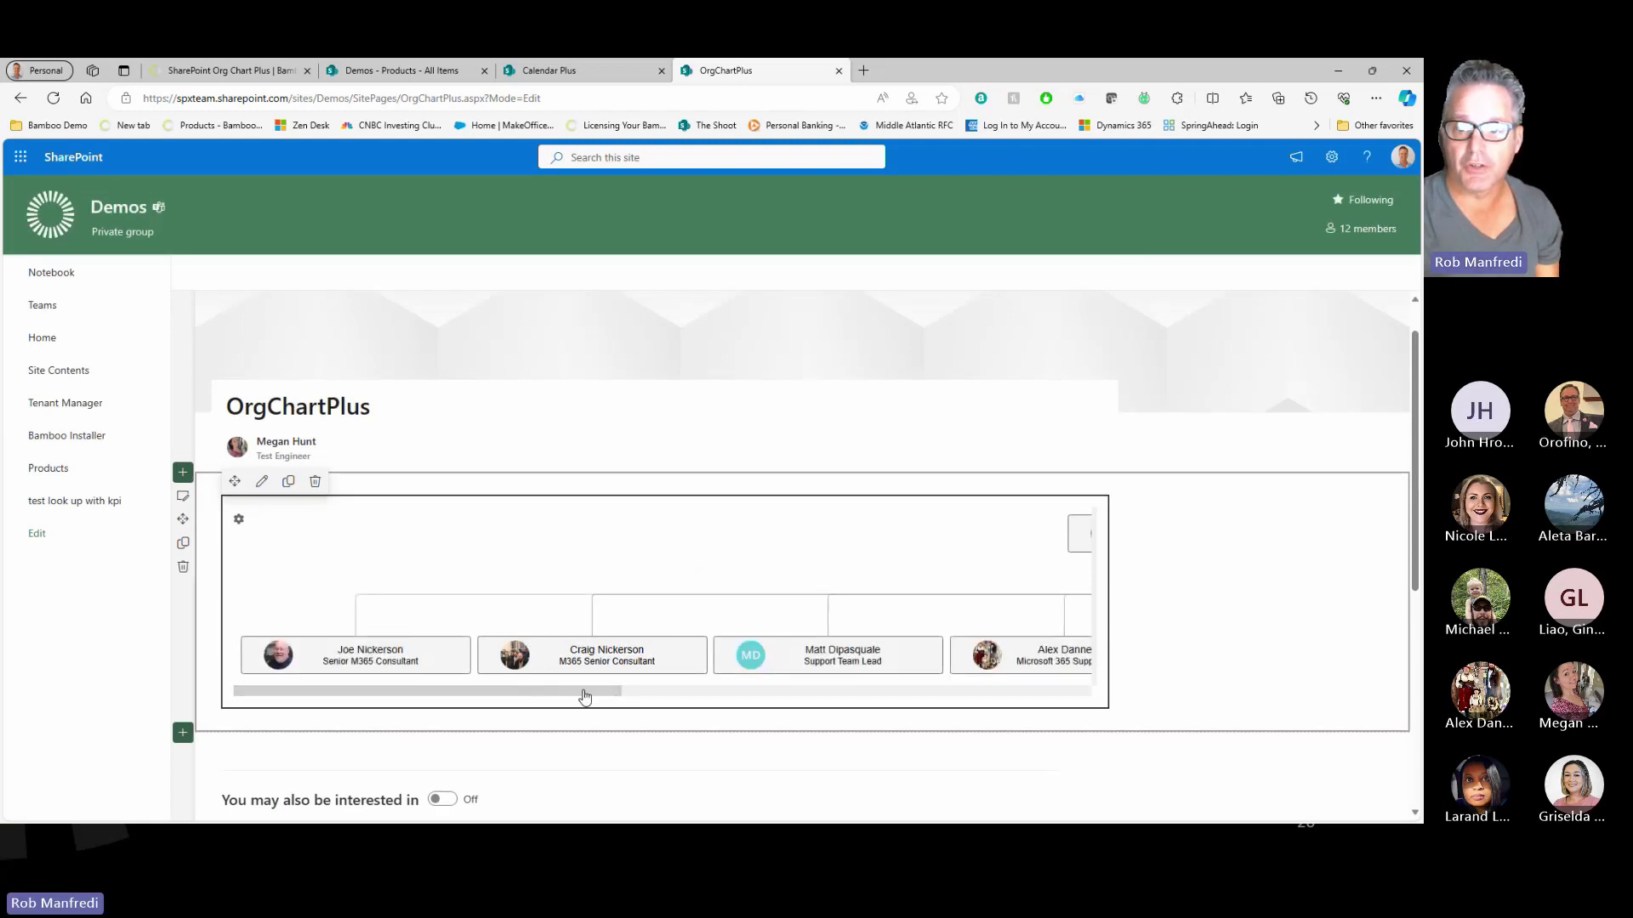
left_click_drag(584, 697, 442, 699)
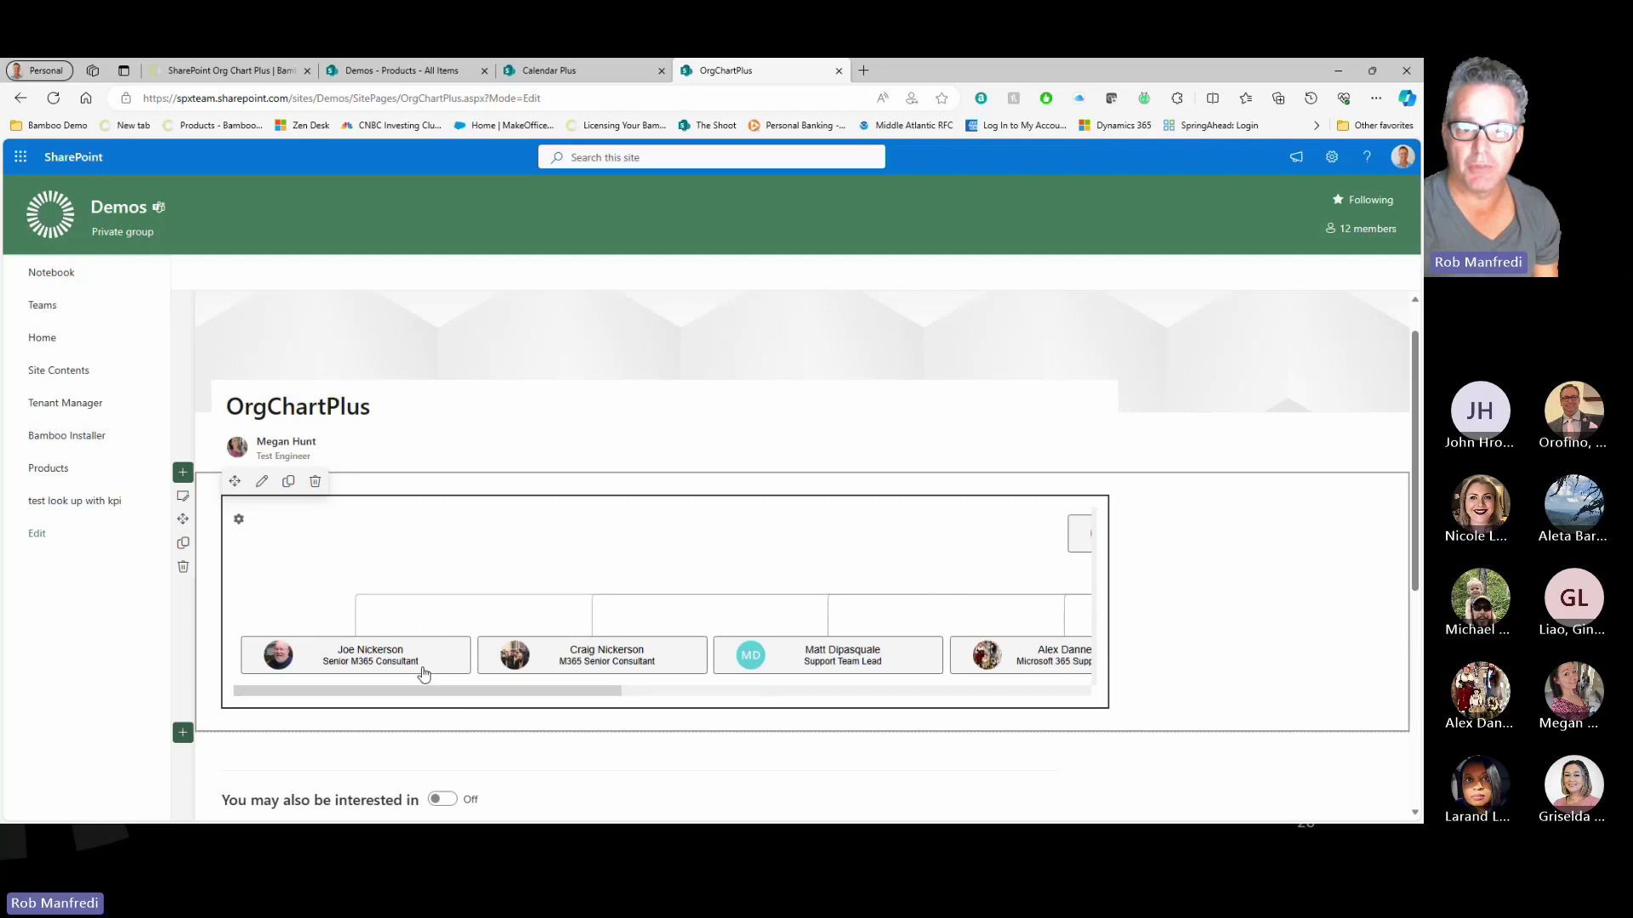
left_click(239, 522)
Step: Change the single page tree layout to Horizontal and save the settings
scroll(758, 627, "down", 5)
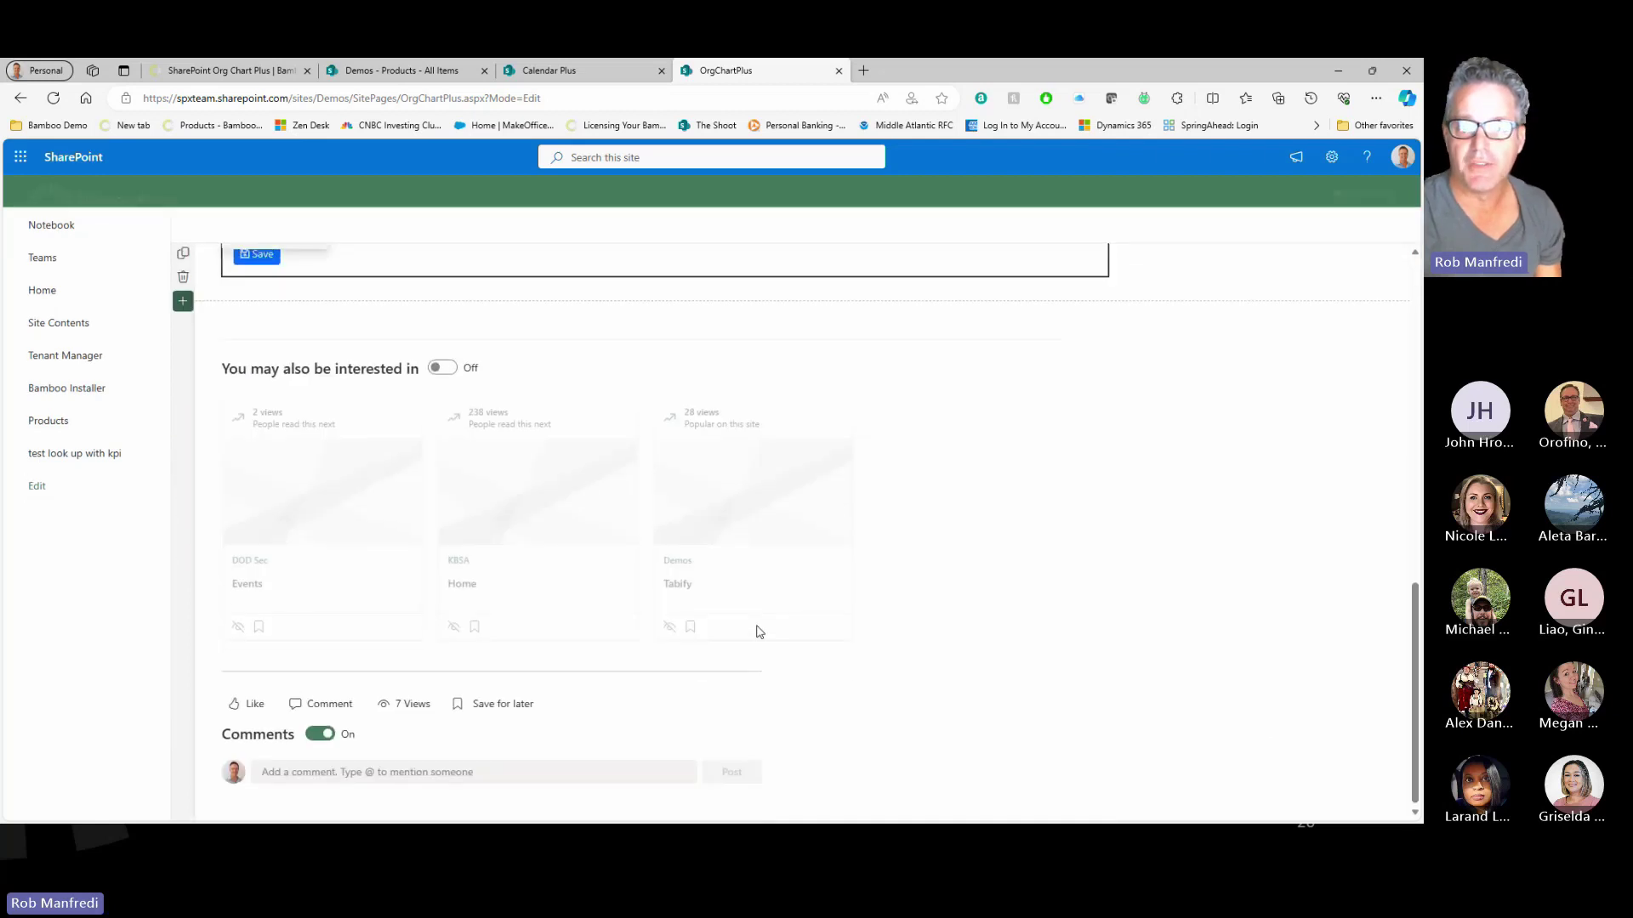
scroll(745, 604, "up", 1)
scroll(745, 605, "up", 3)
left_click(630, 511)
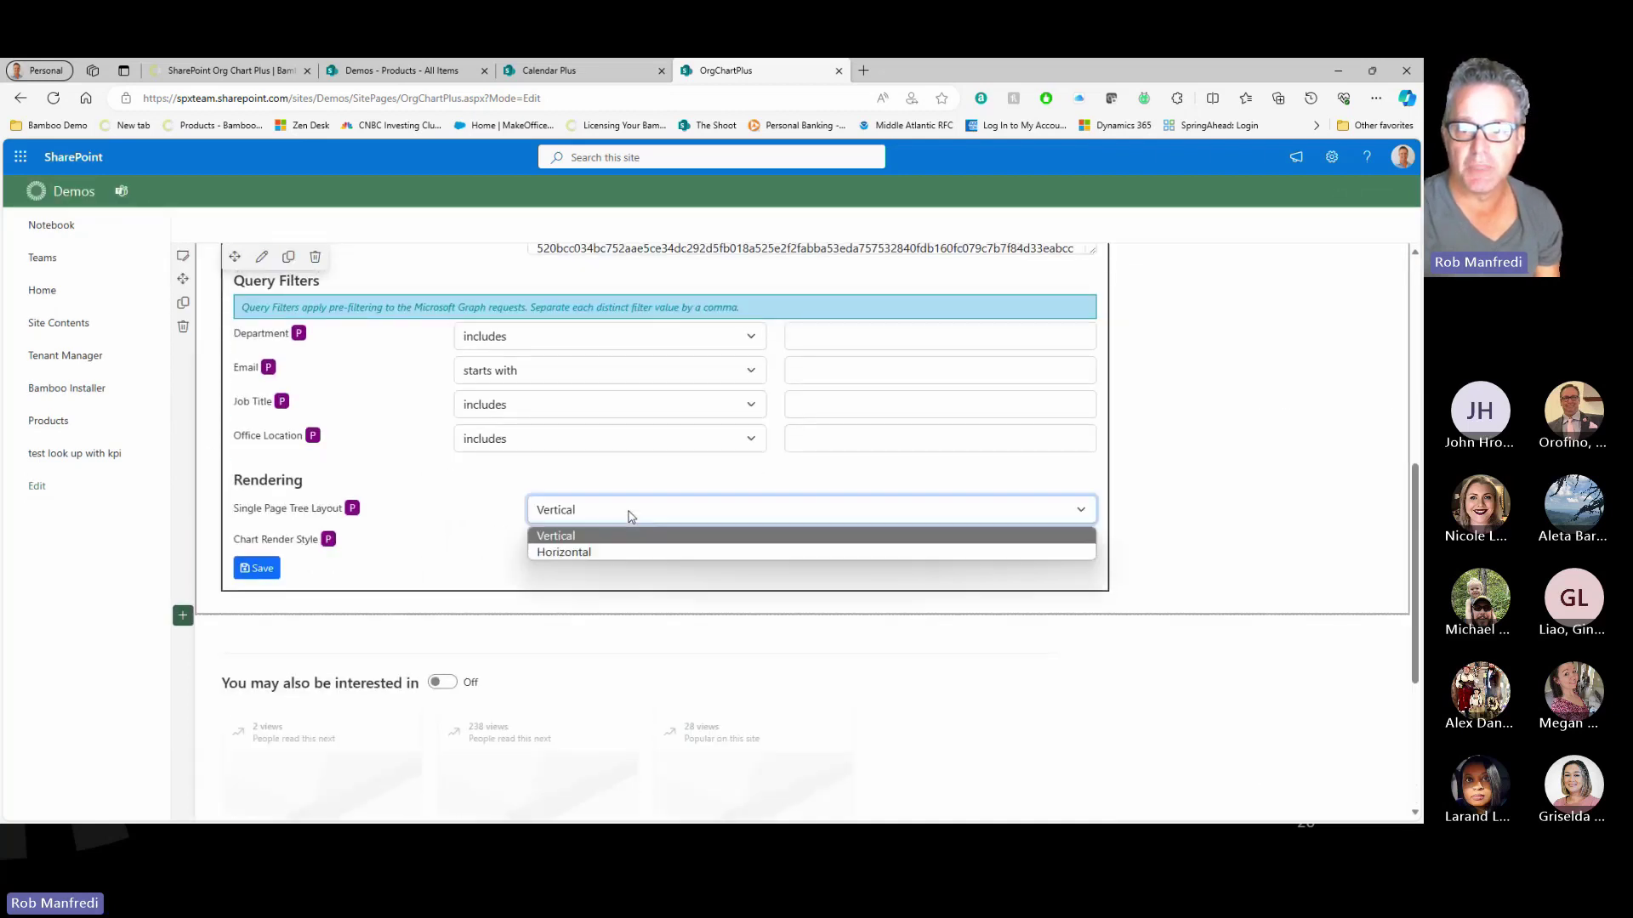
left_click(602, 552)
left_click(256, 568)
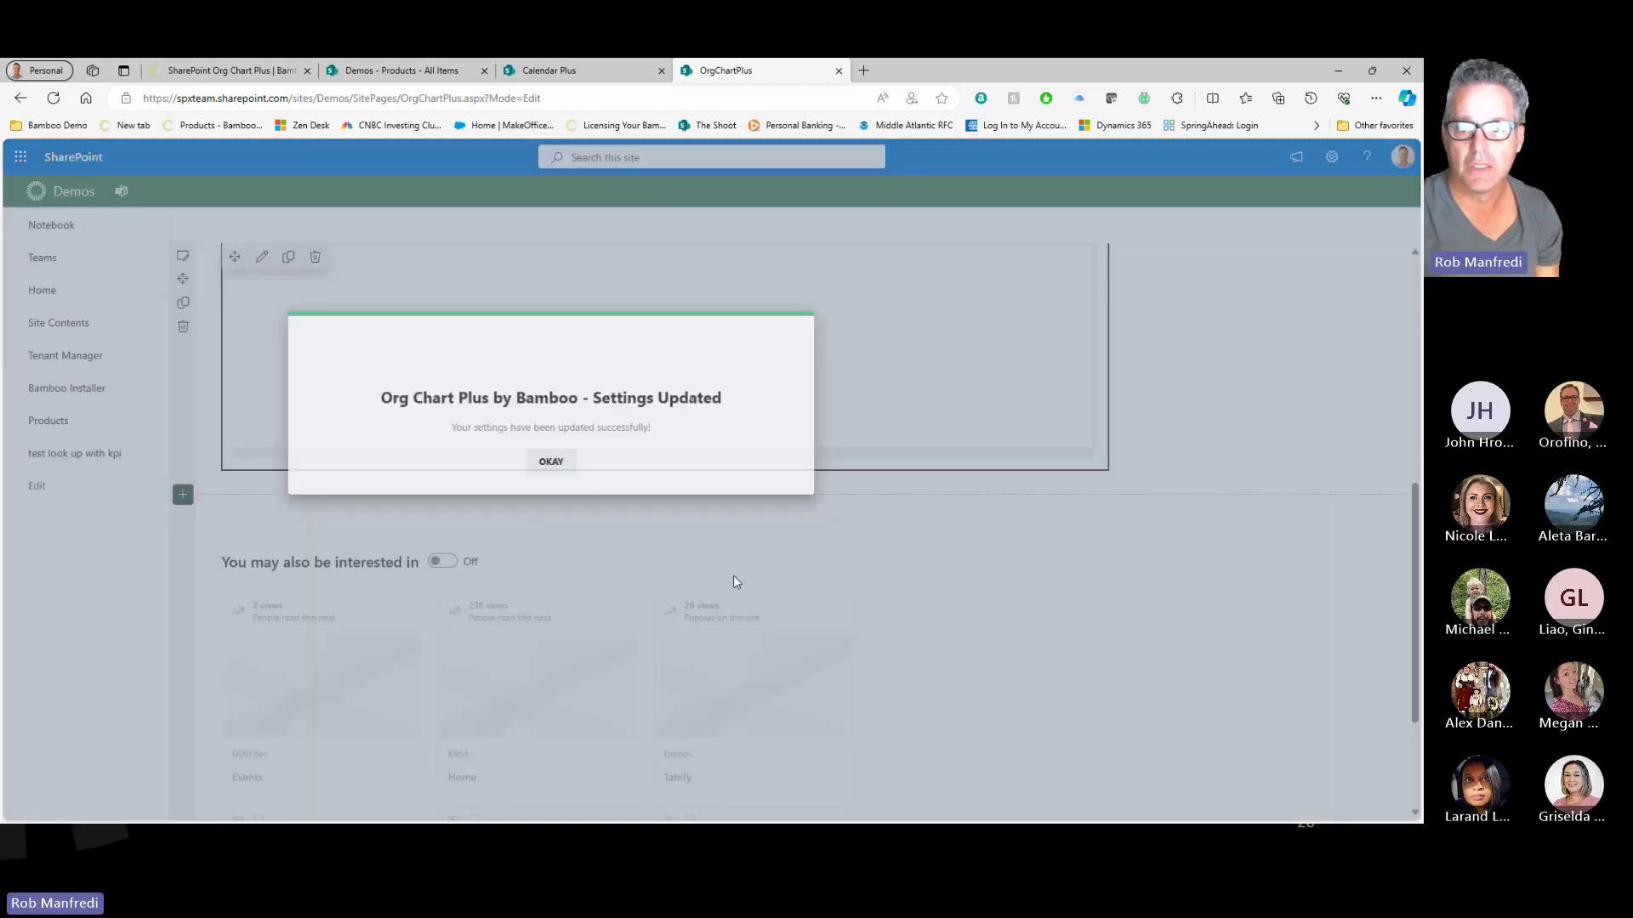
left_click(693, 547)
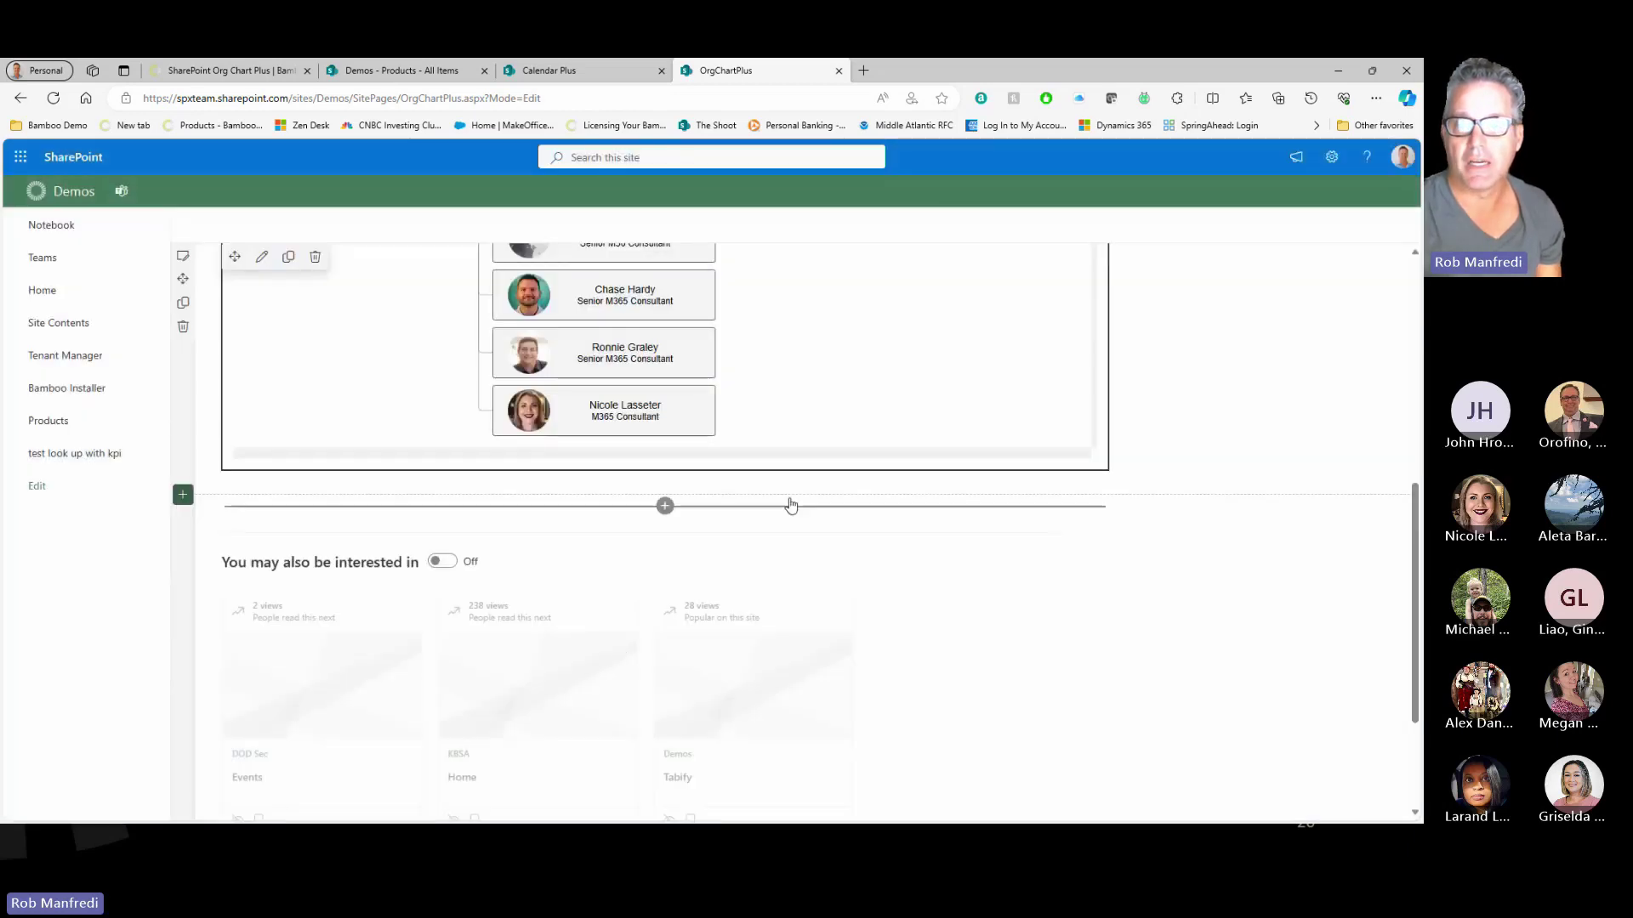
Step: Scroll through the restacked reports and reopen the web part settings
scroll(802, 497, "up", 5)
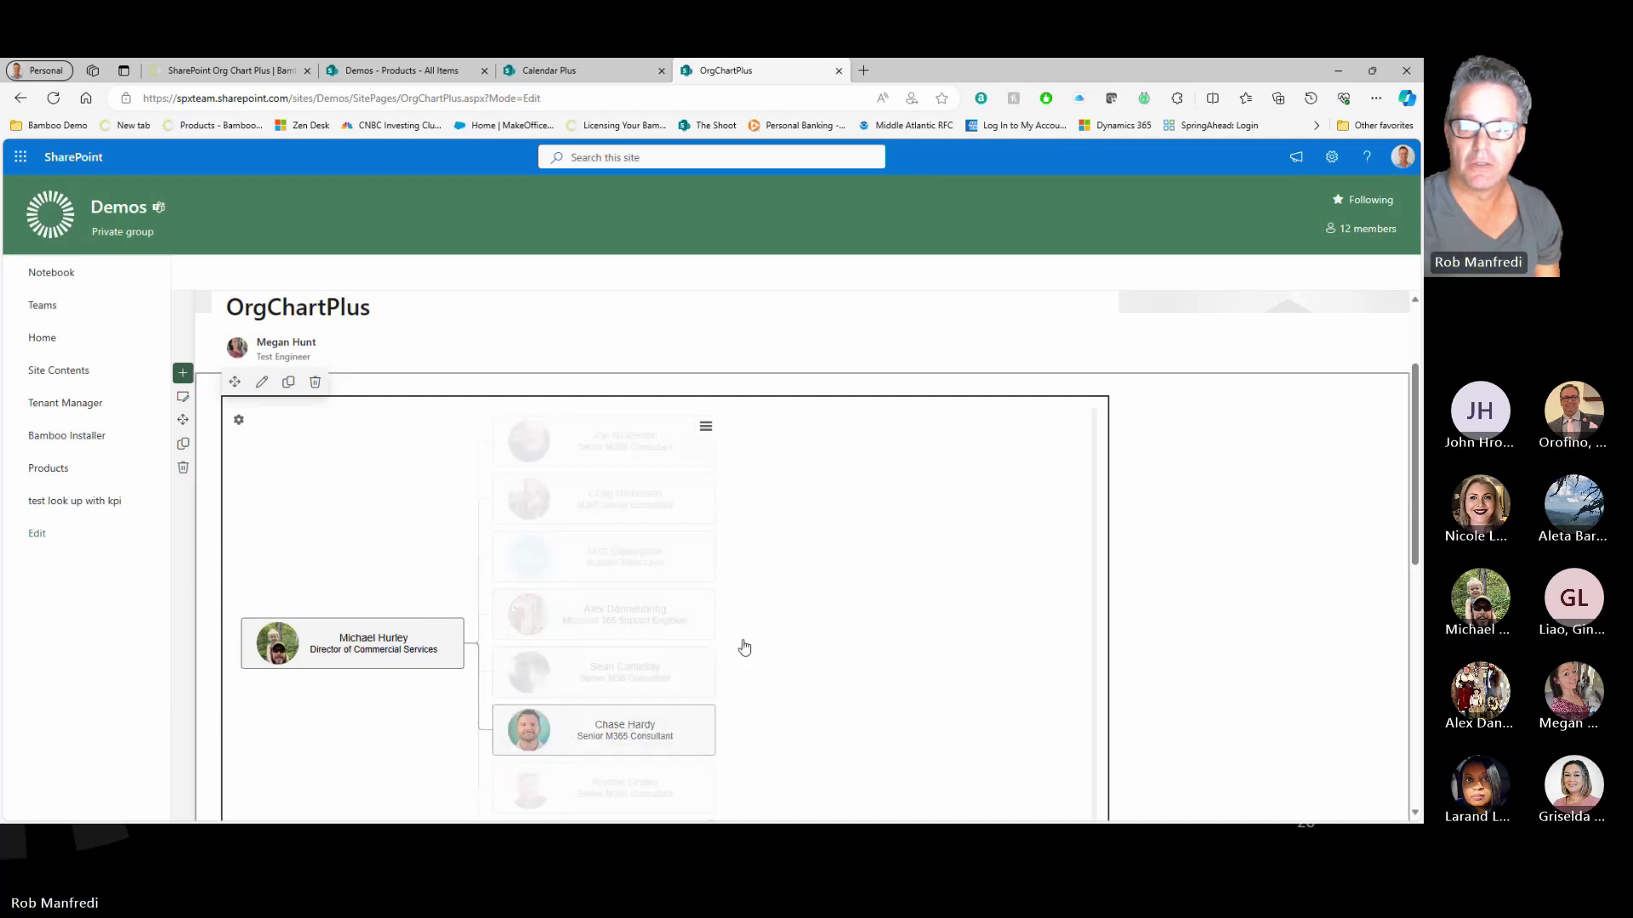
scroll(837, 630, "down", 2)
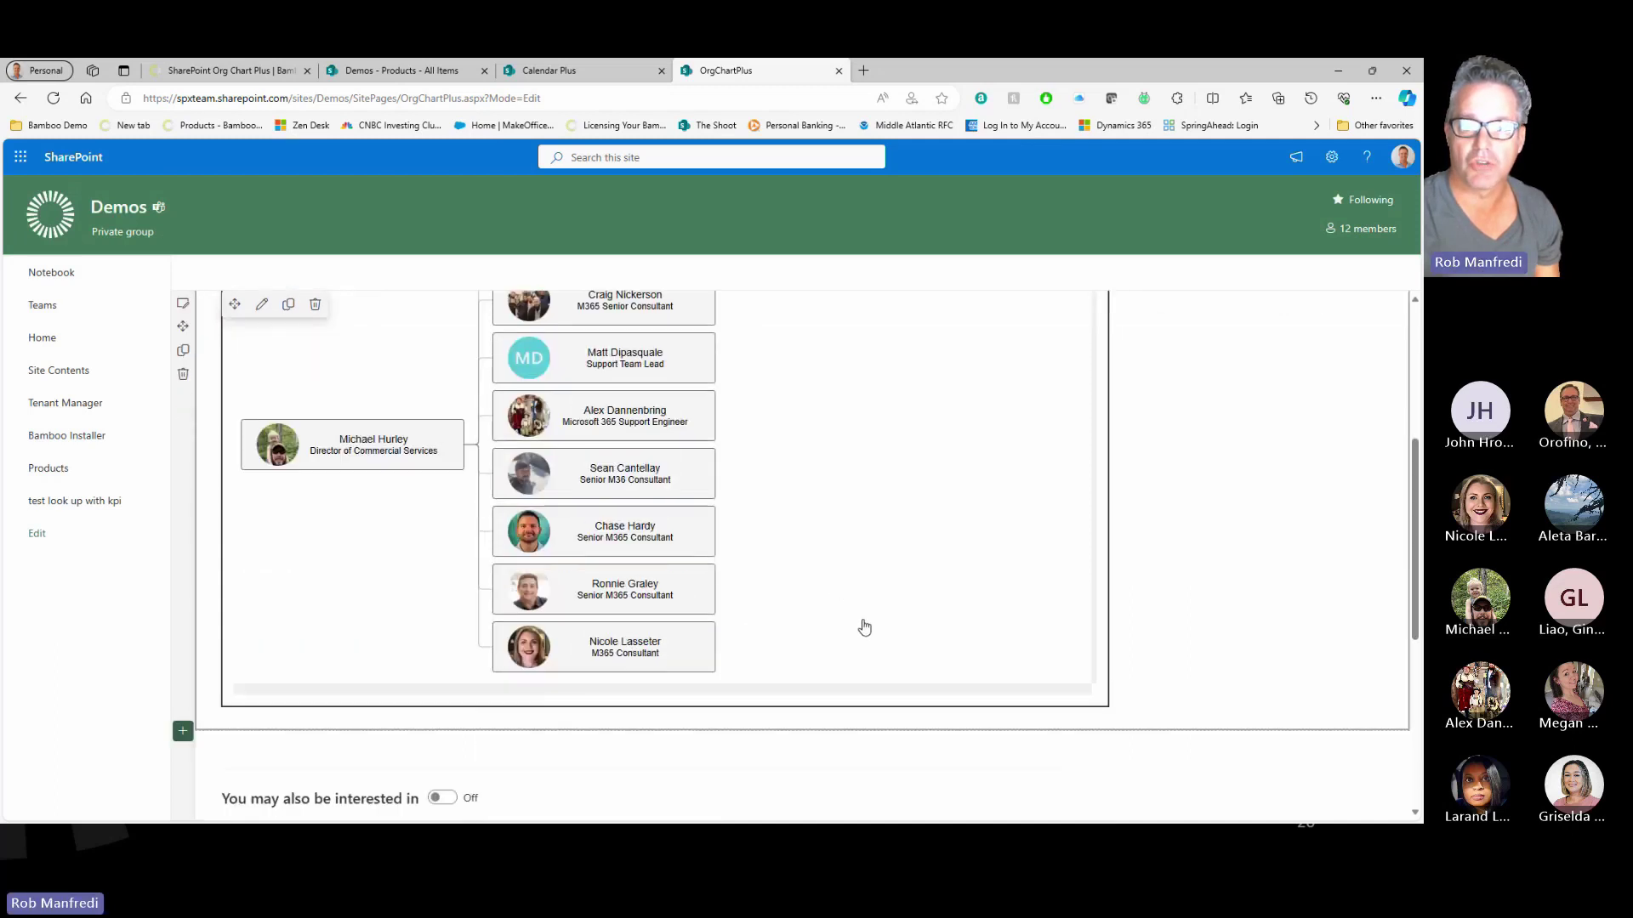
scroll(864, 628, "up", 1)
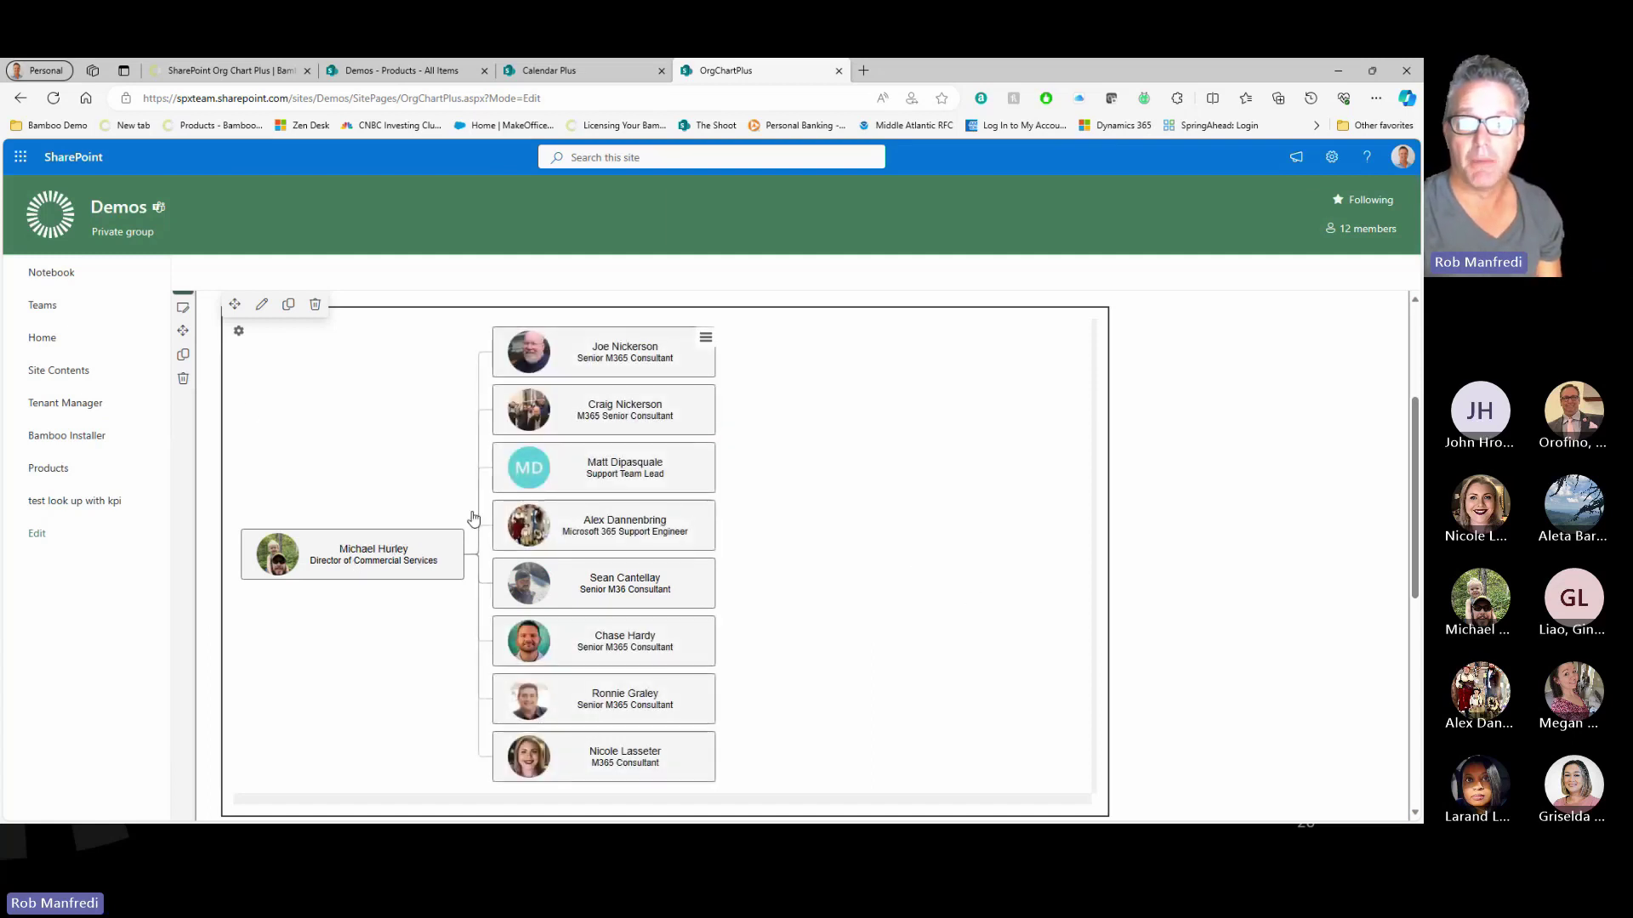
left_click(238, 331)
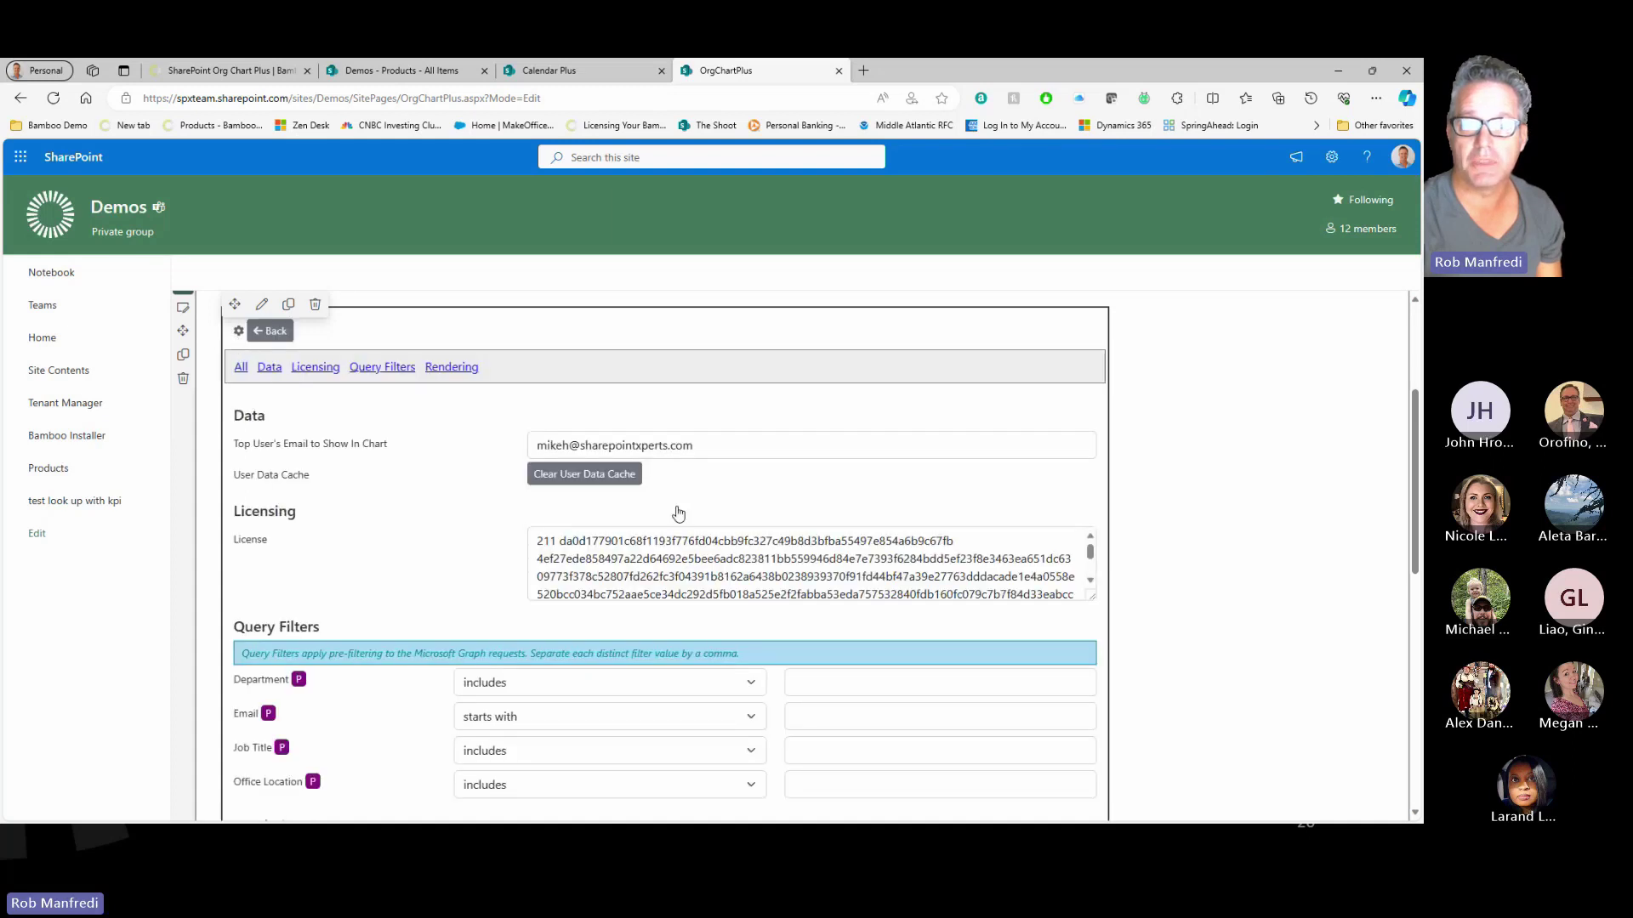
Step: Change the name part of the top user's e-mail, save, and dismiss the Active Directory and render notices
double_click(572, 445)
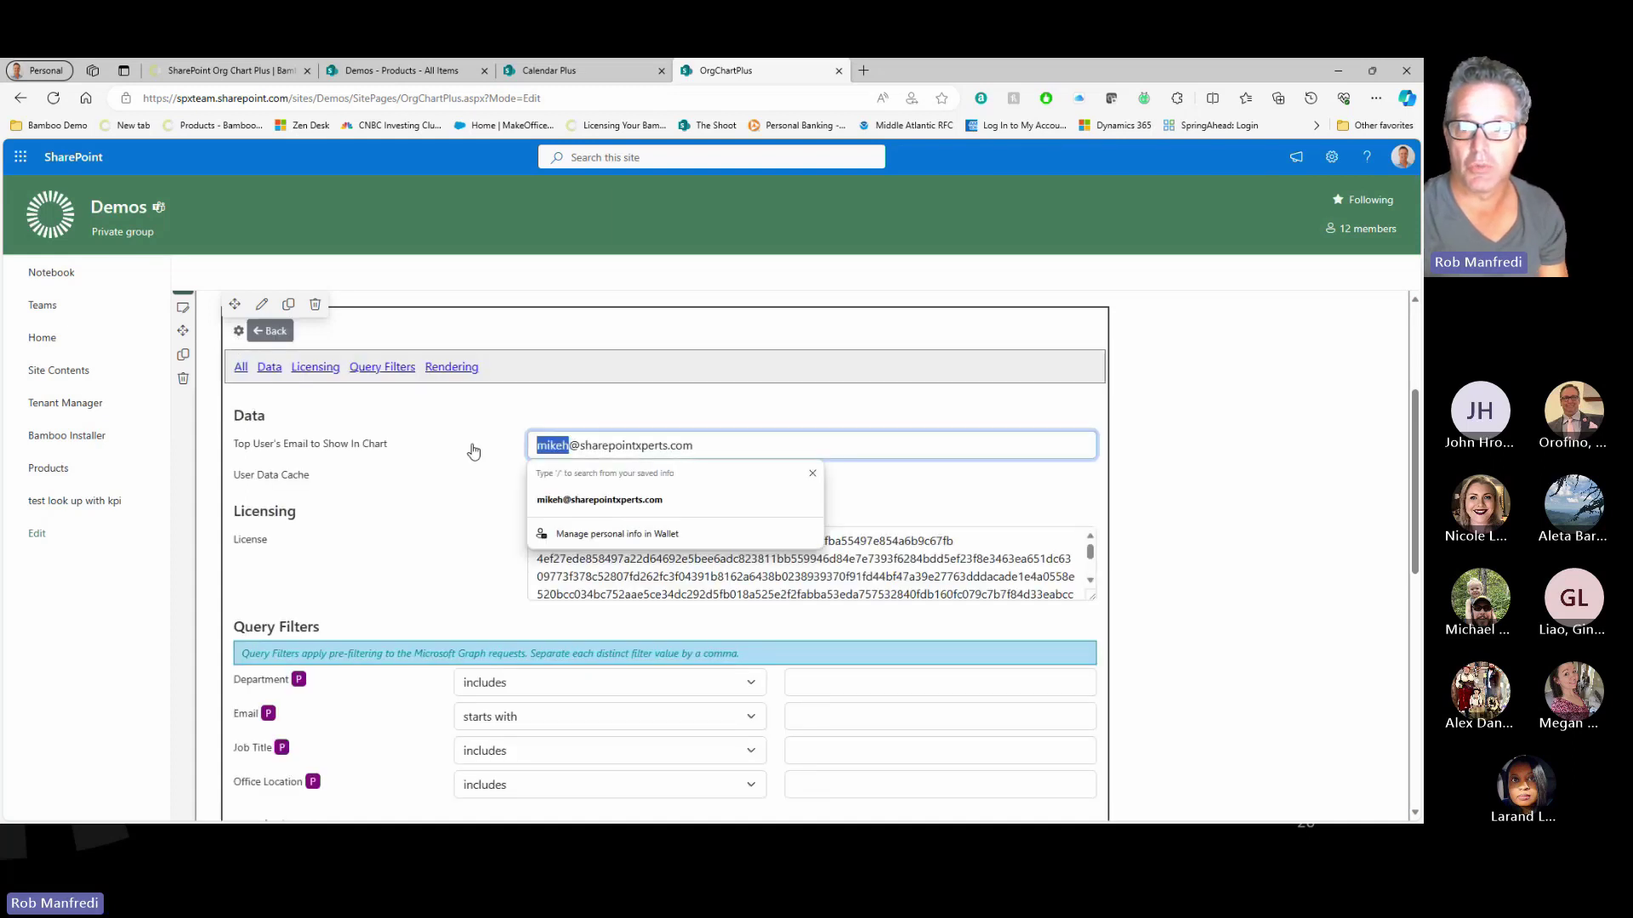
type("courtney")
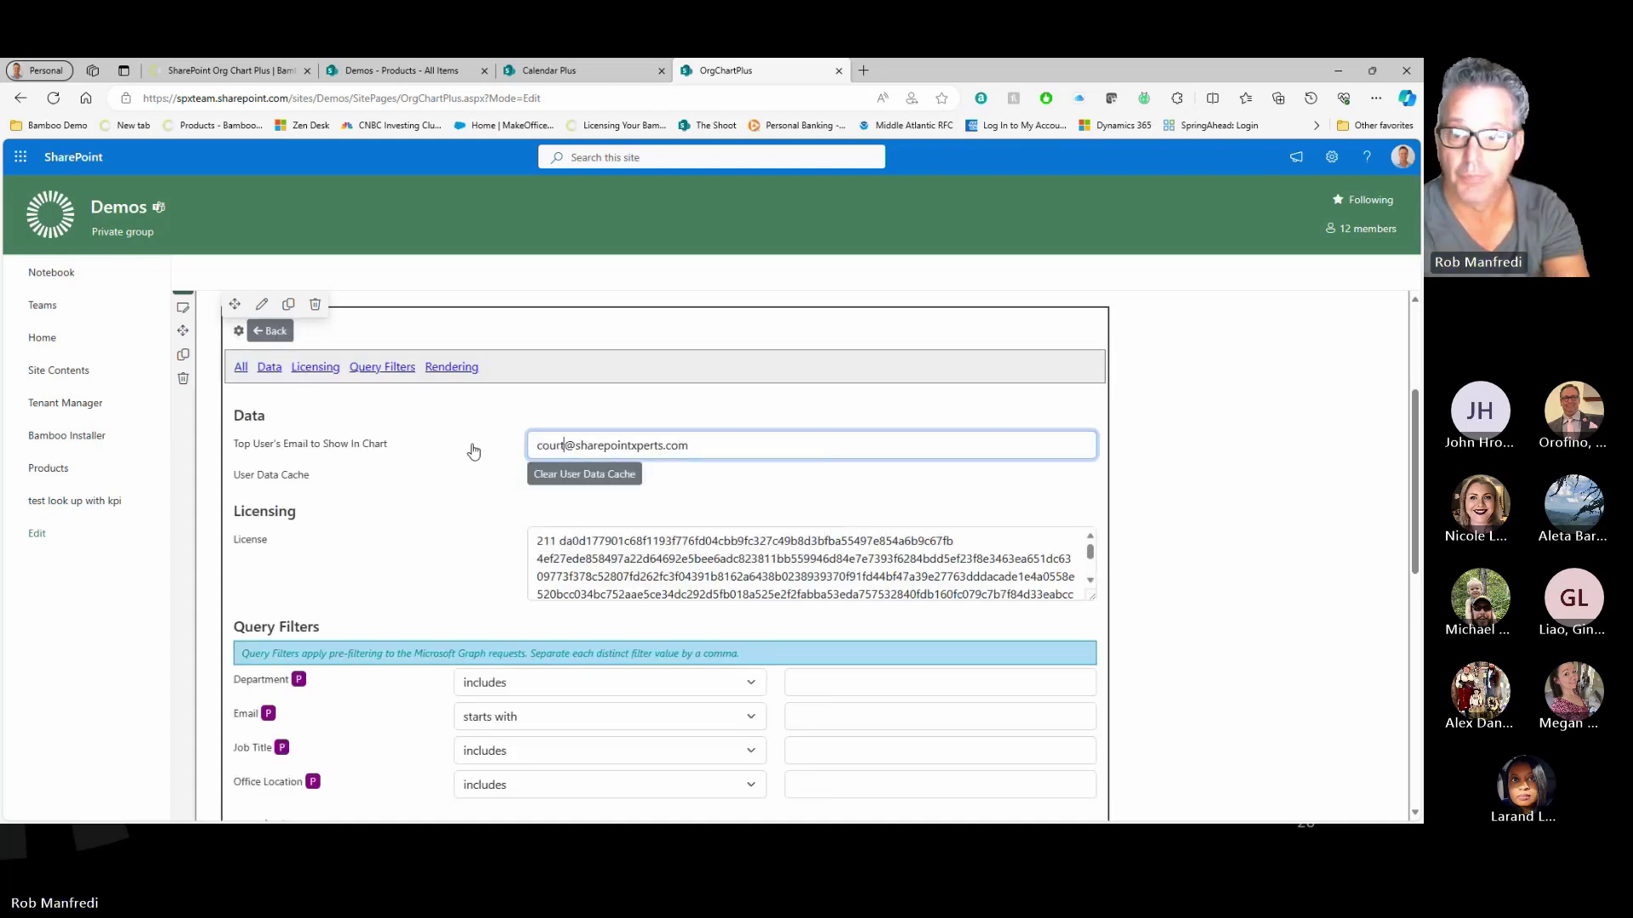
type("h")
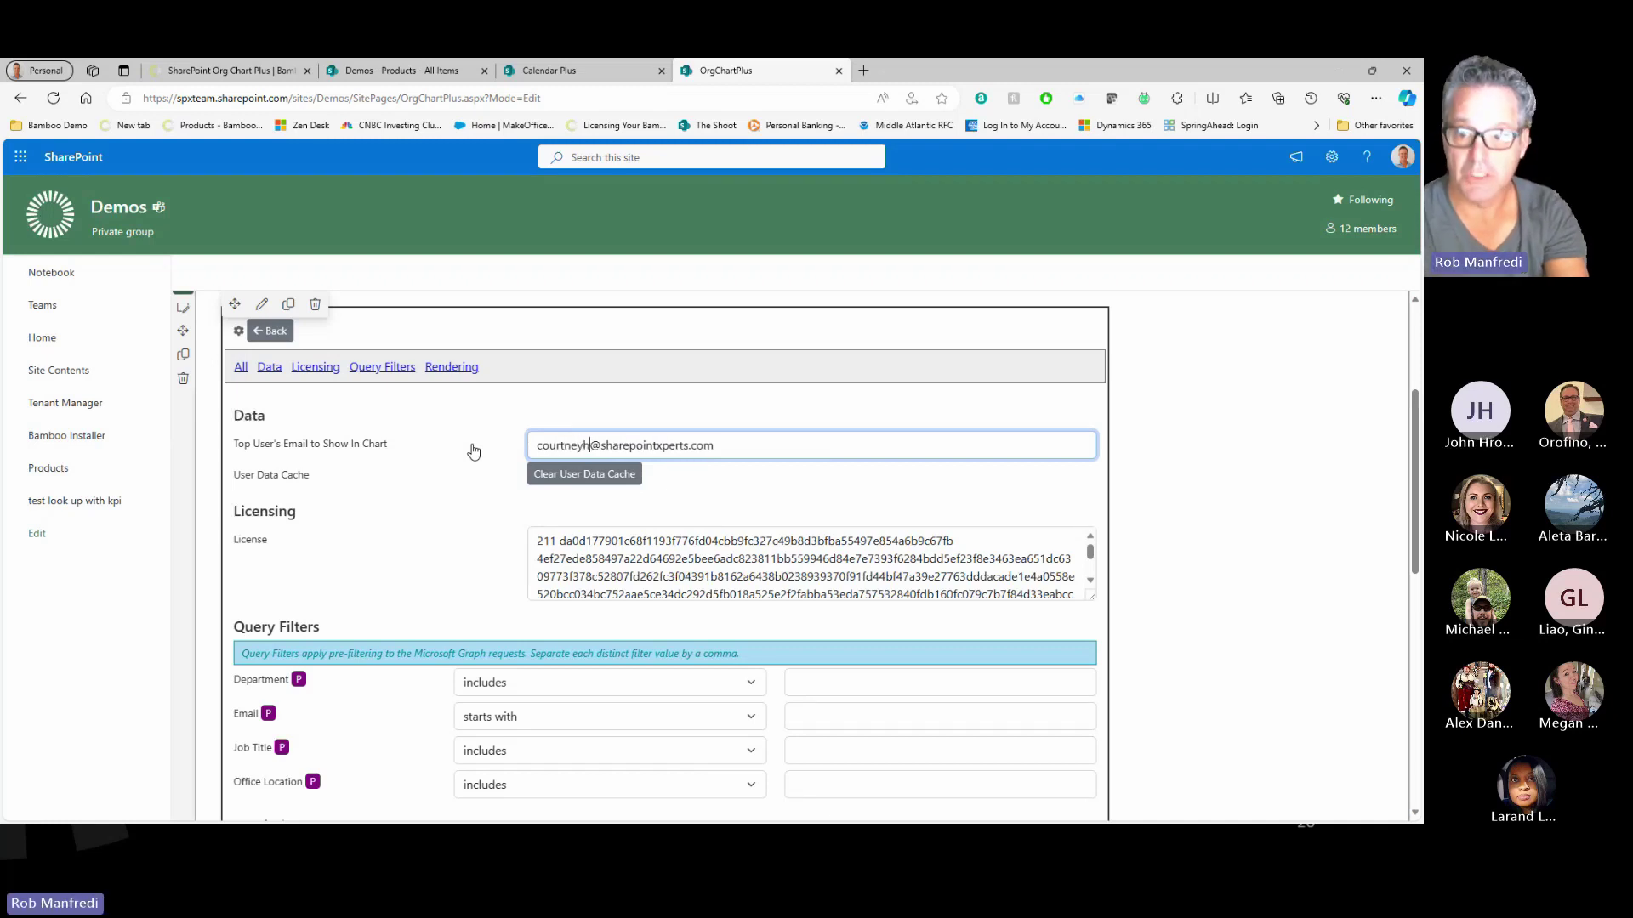
scroll(812, 486, "down", 5)
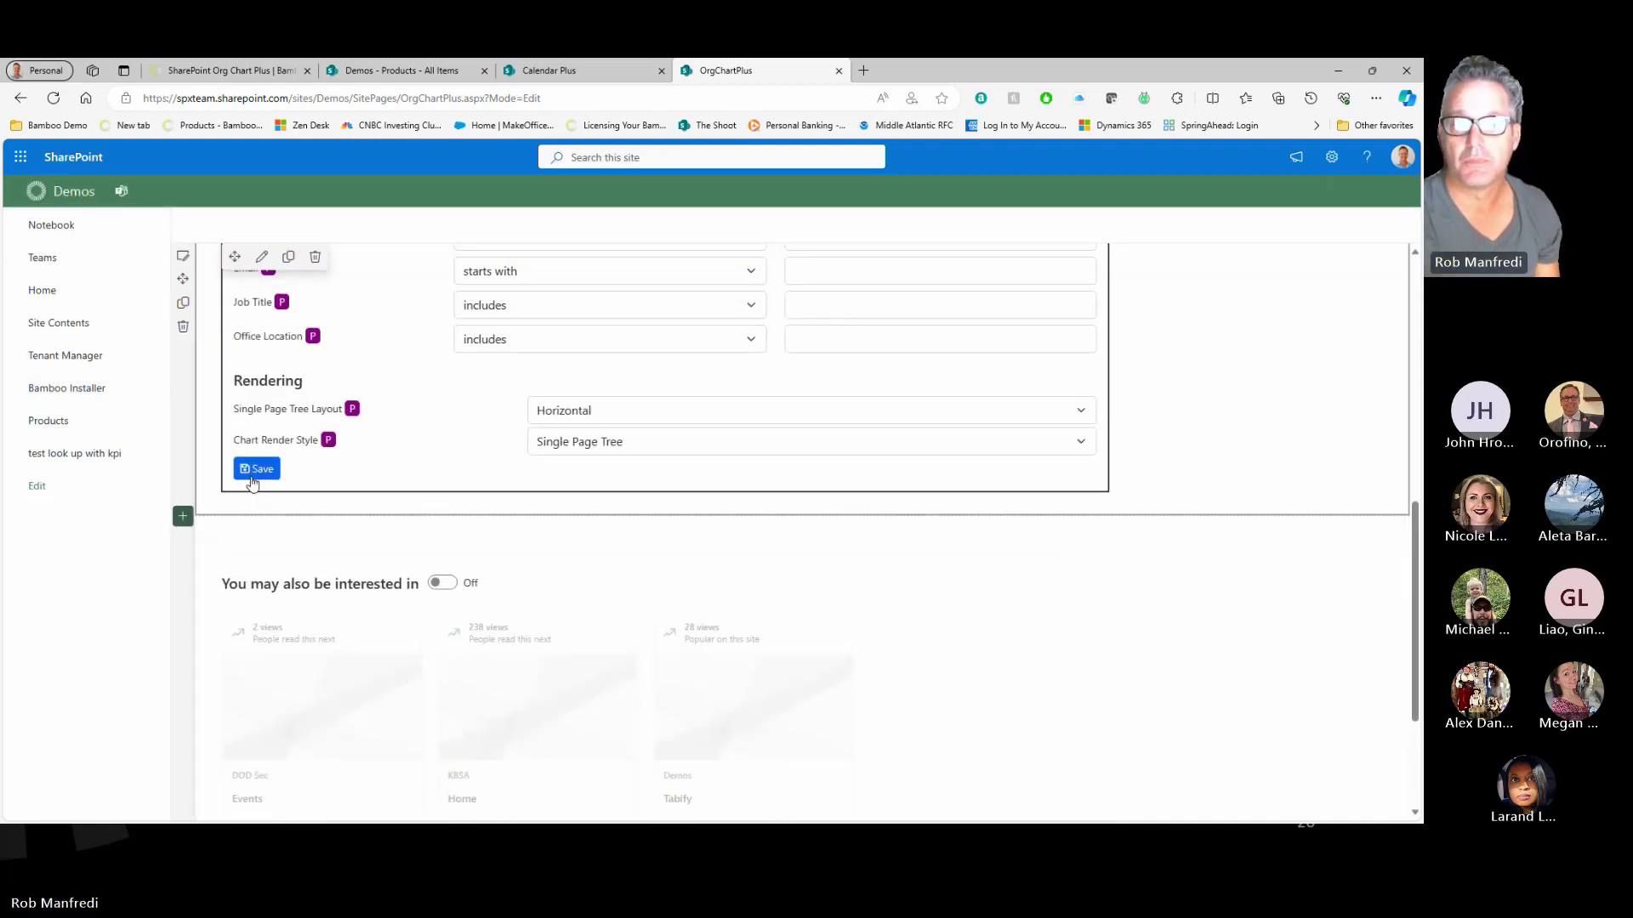
left_click(255, 469)
left_click(712, 521)
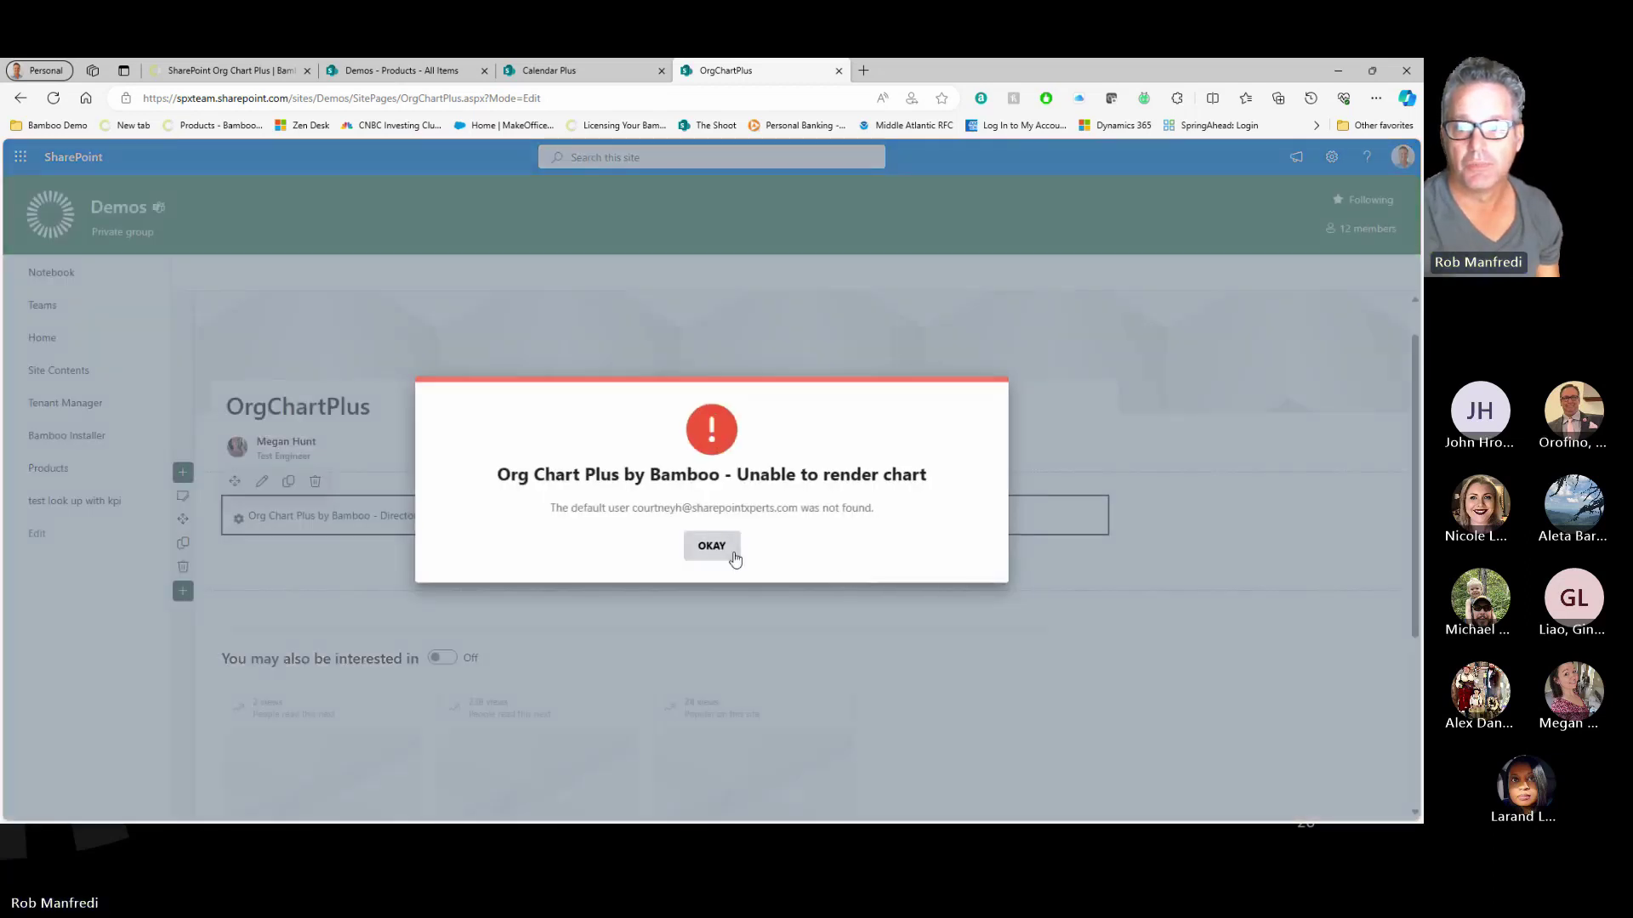
left_click(706, 545)
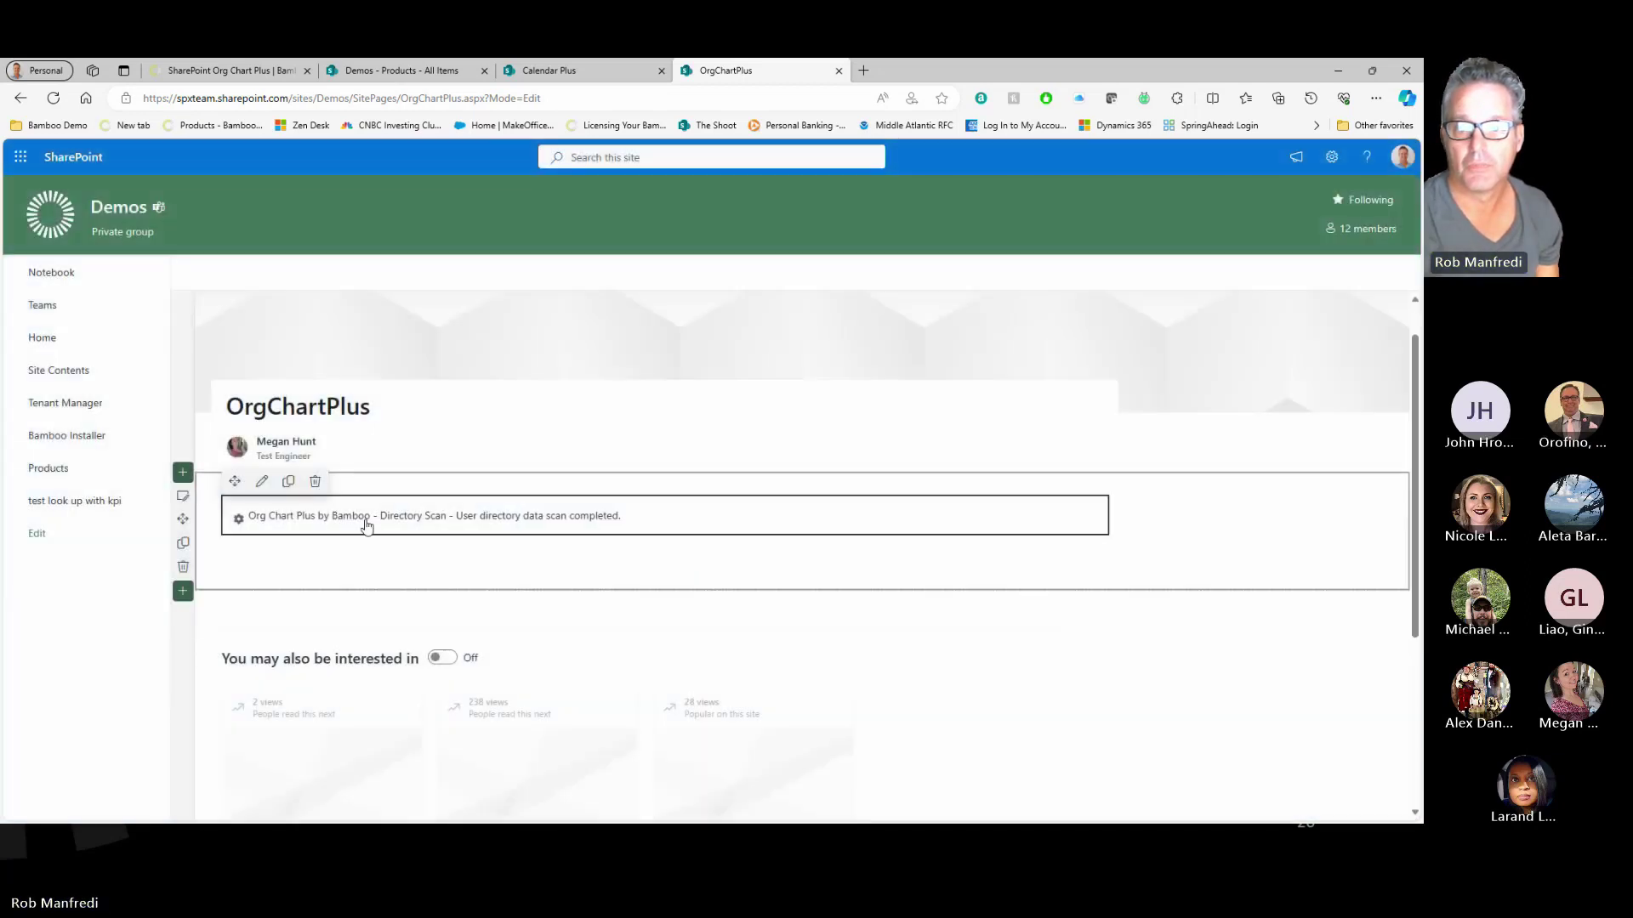
Step: Re-save the org chart web part settings, dismissing the render error and Settings Updated messages
scroll(487, 498, "down", 1)
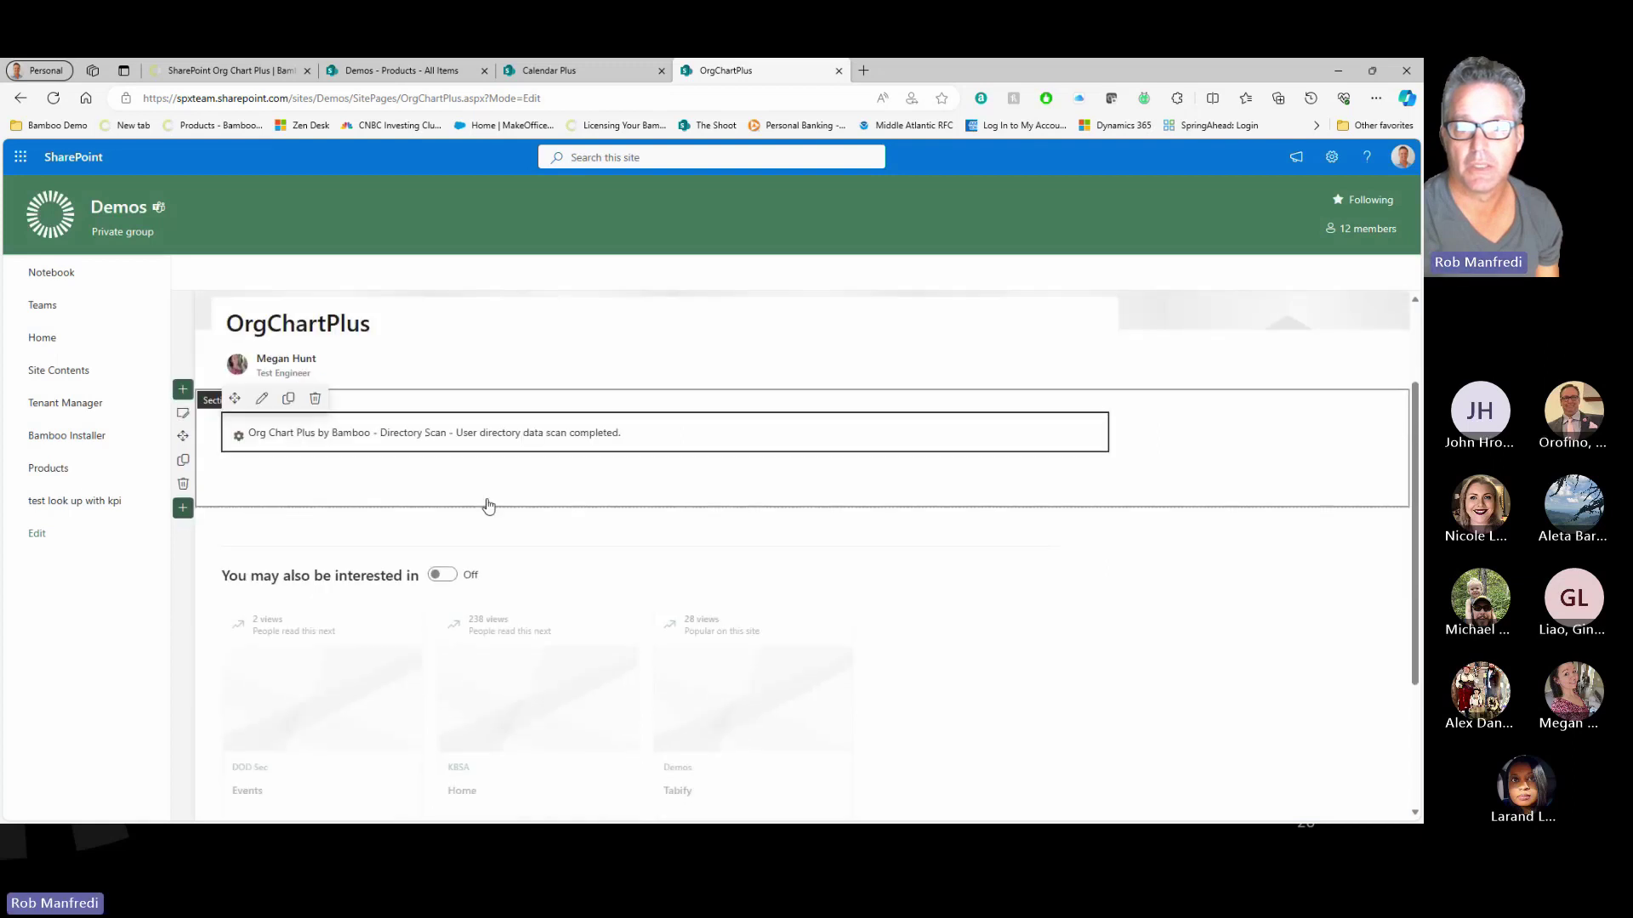
left_click(238, 437)
scroll(536, 485, "down", 8)
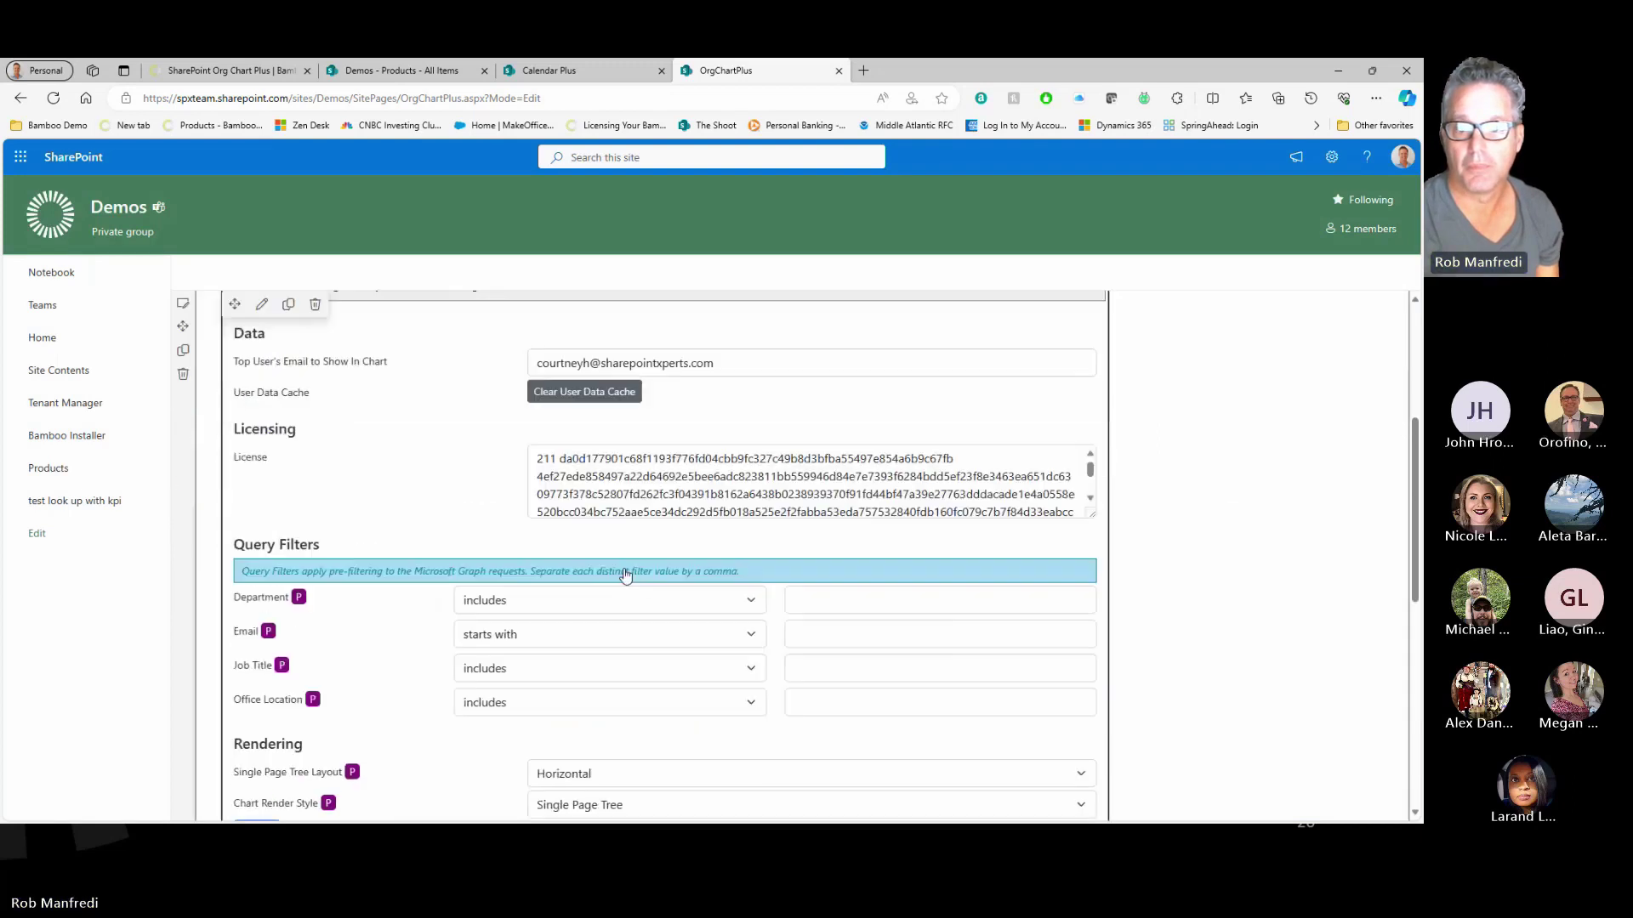
left_click(253, 359)
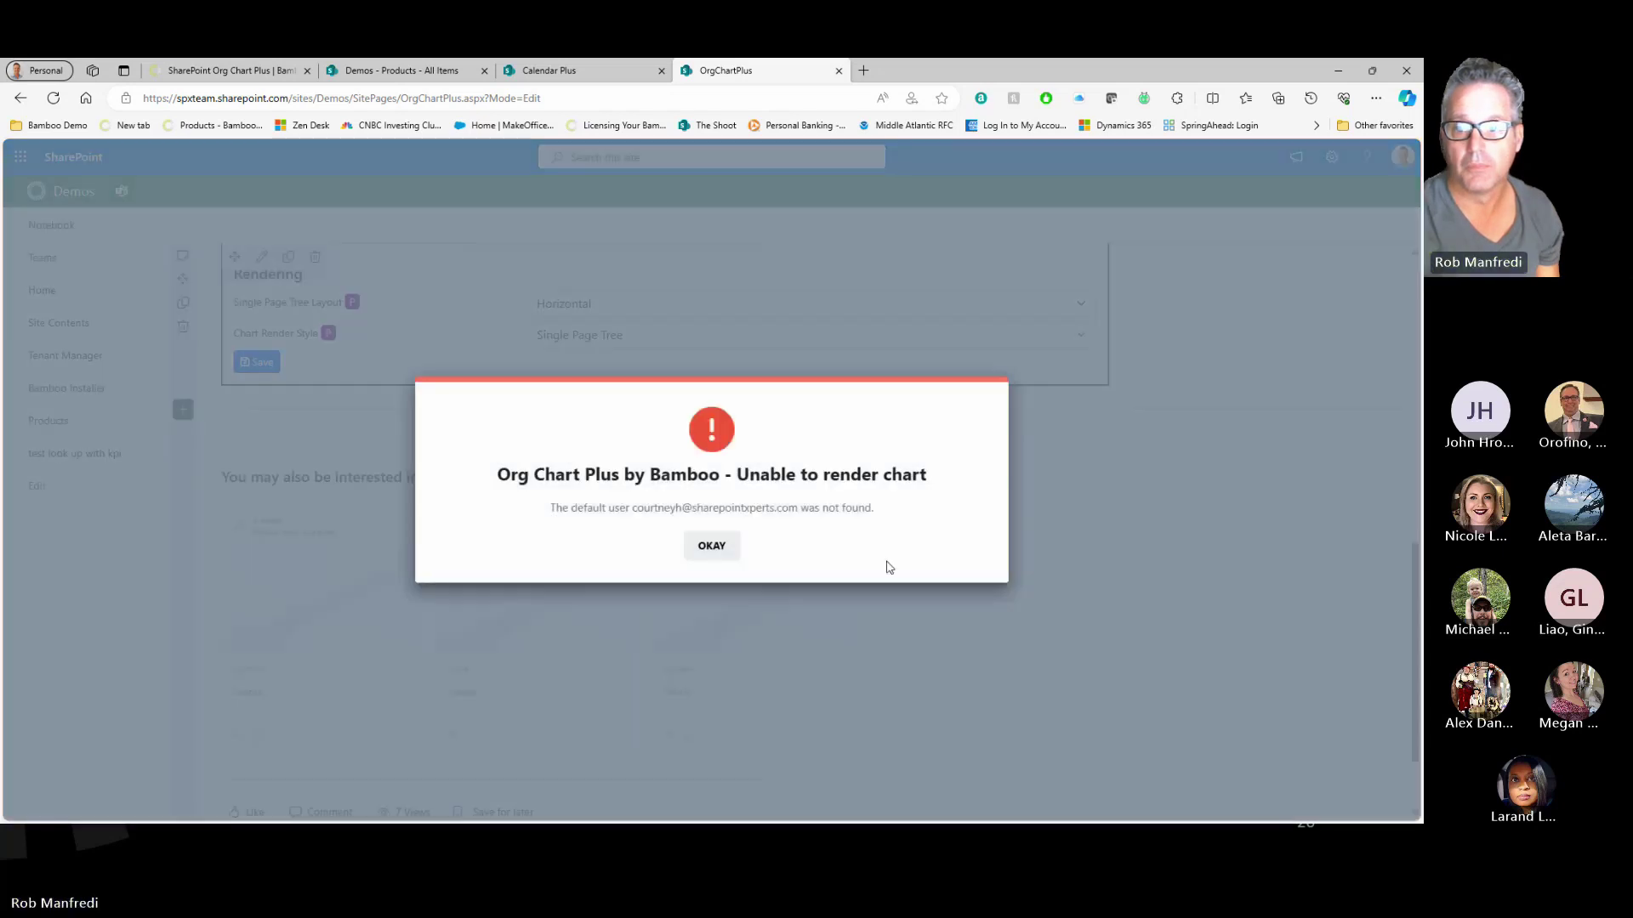
left_click(711, 552)
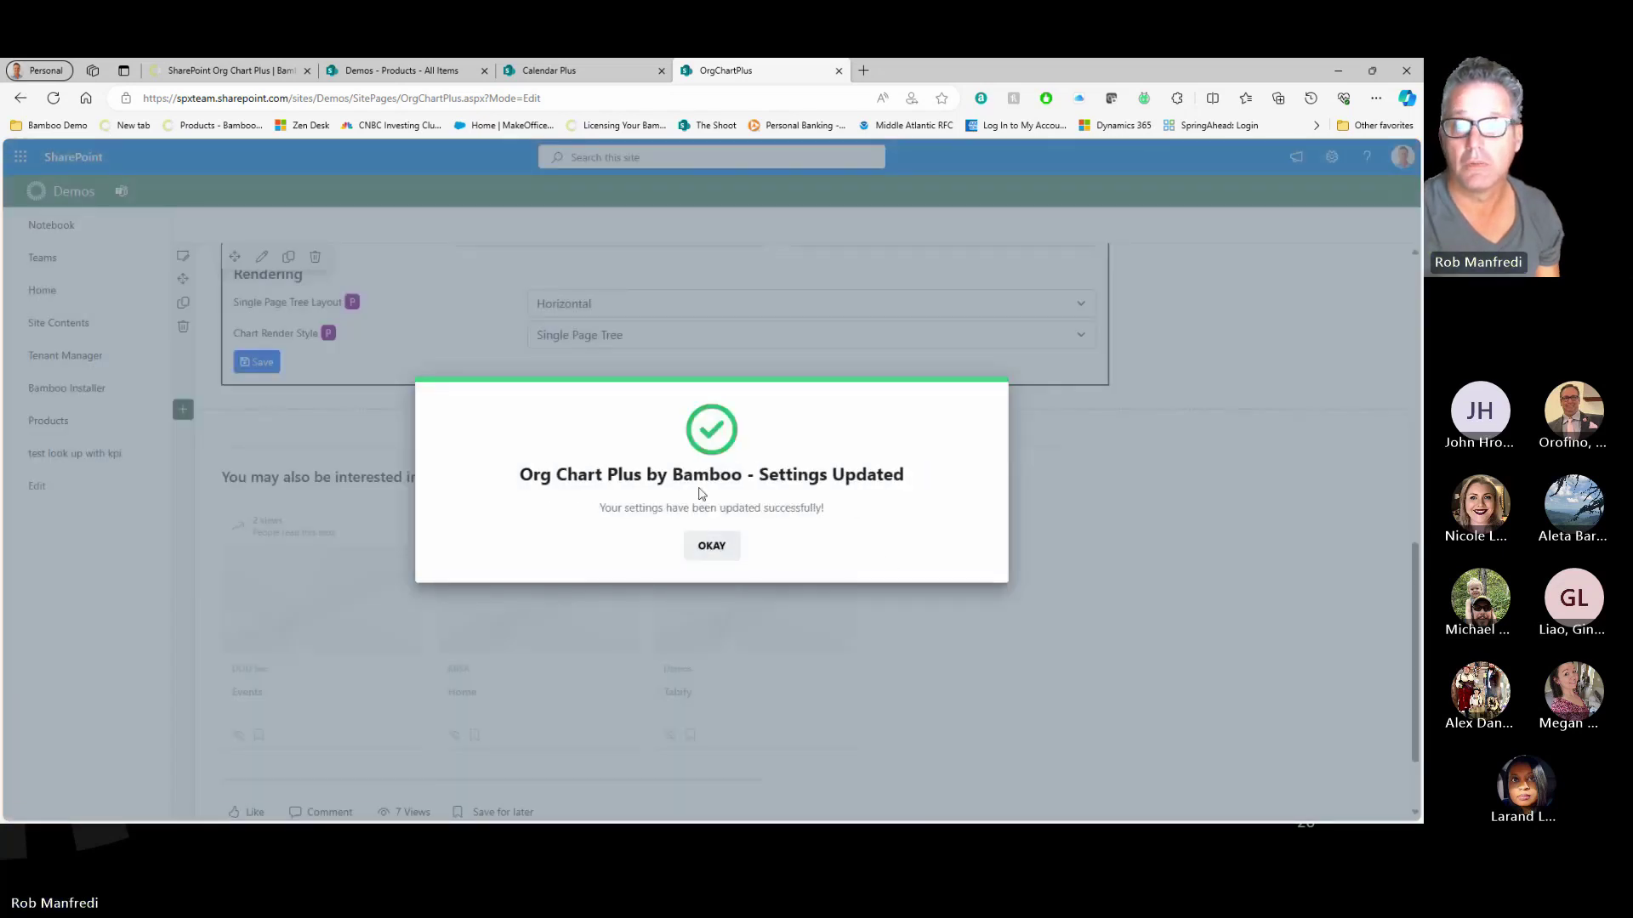
left_click(708, 546)
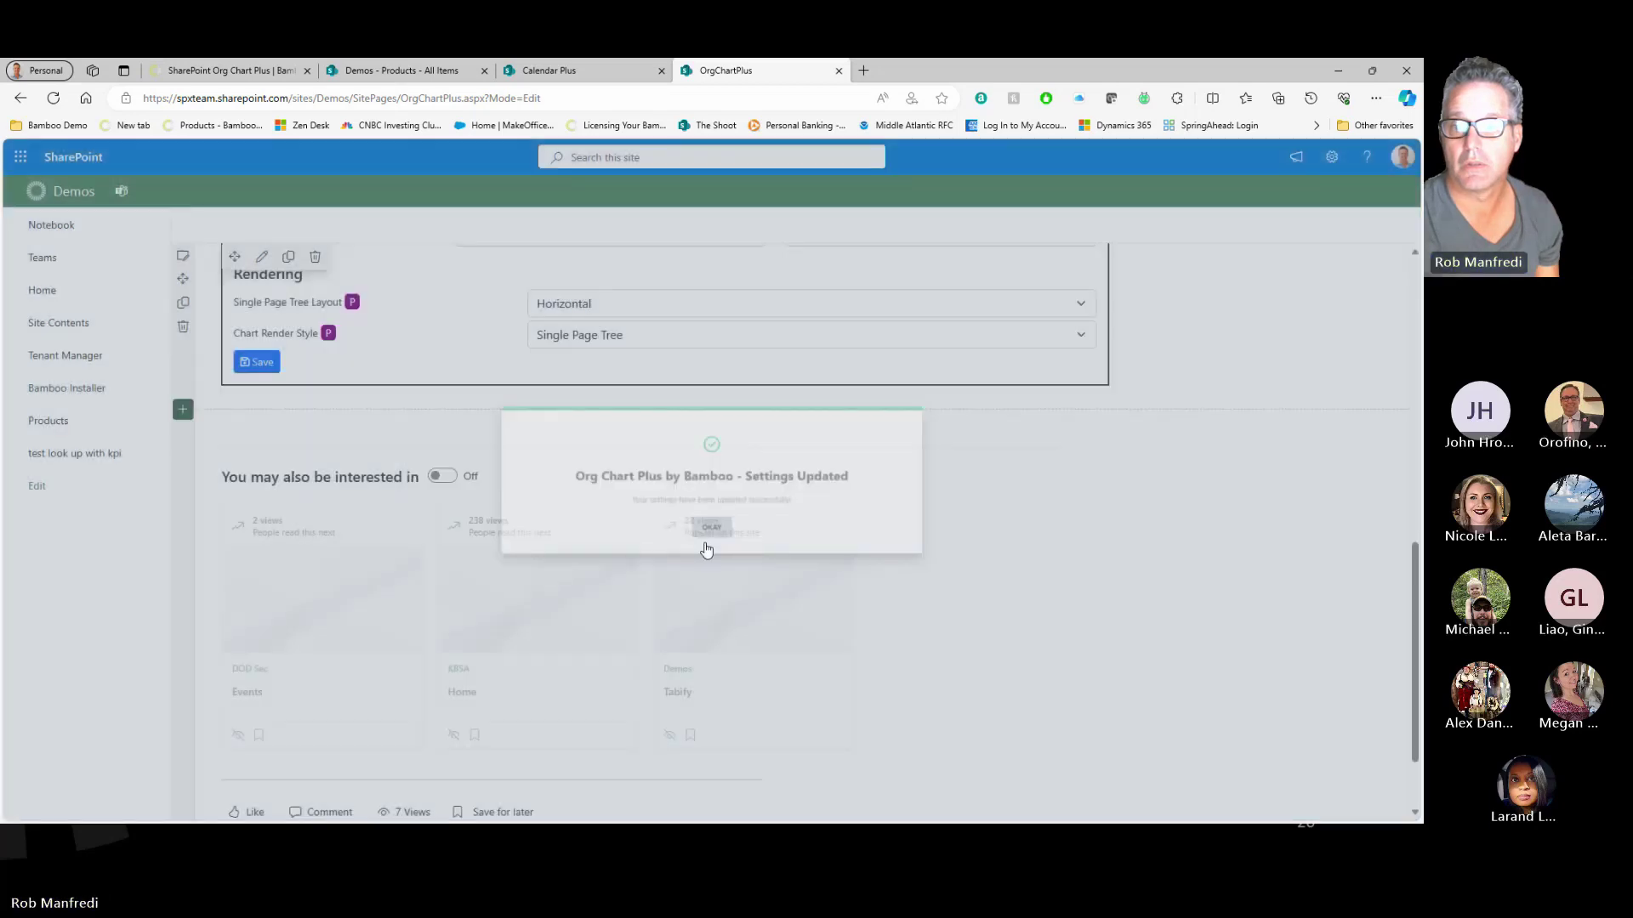
scroll(787, 534, "down", 2)
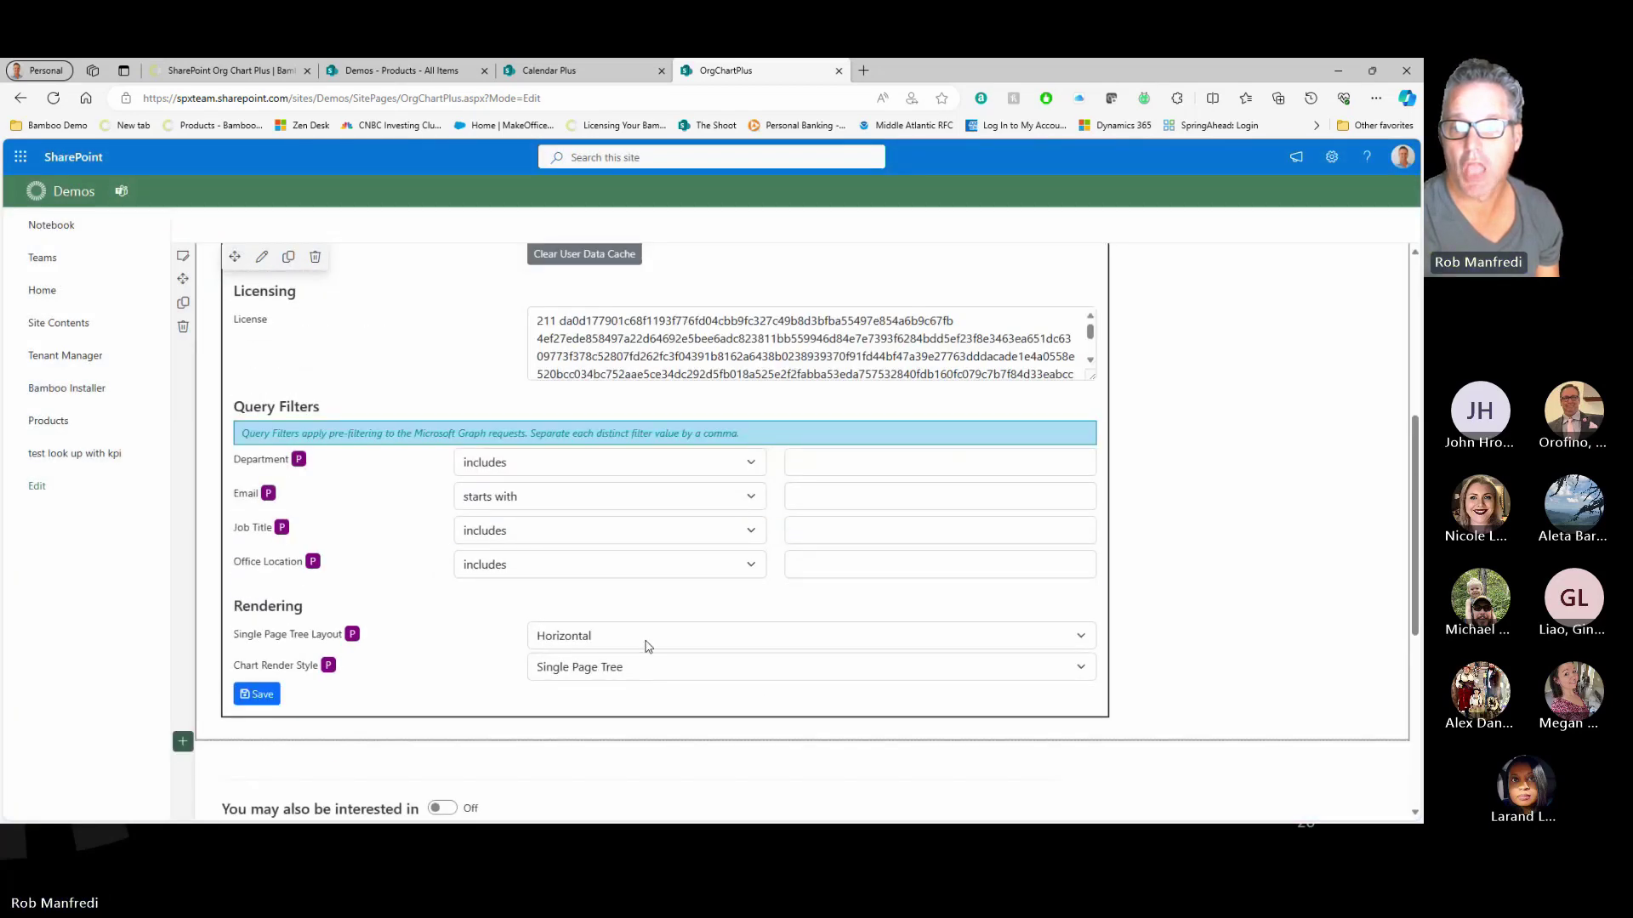
Step: Fix the wrong letter in the top user's e-mail, replacing it with 'e', then save and acknowledge the re-fetch notice
scroll(679, 631, "up", 3)
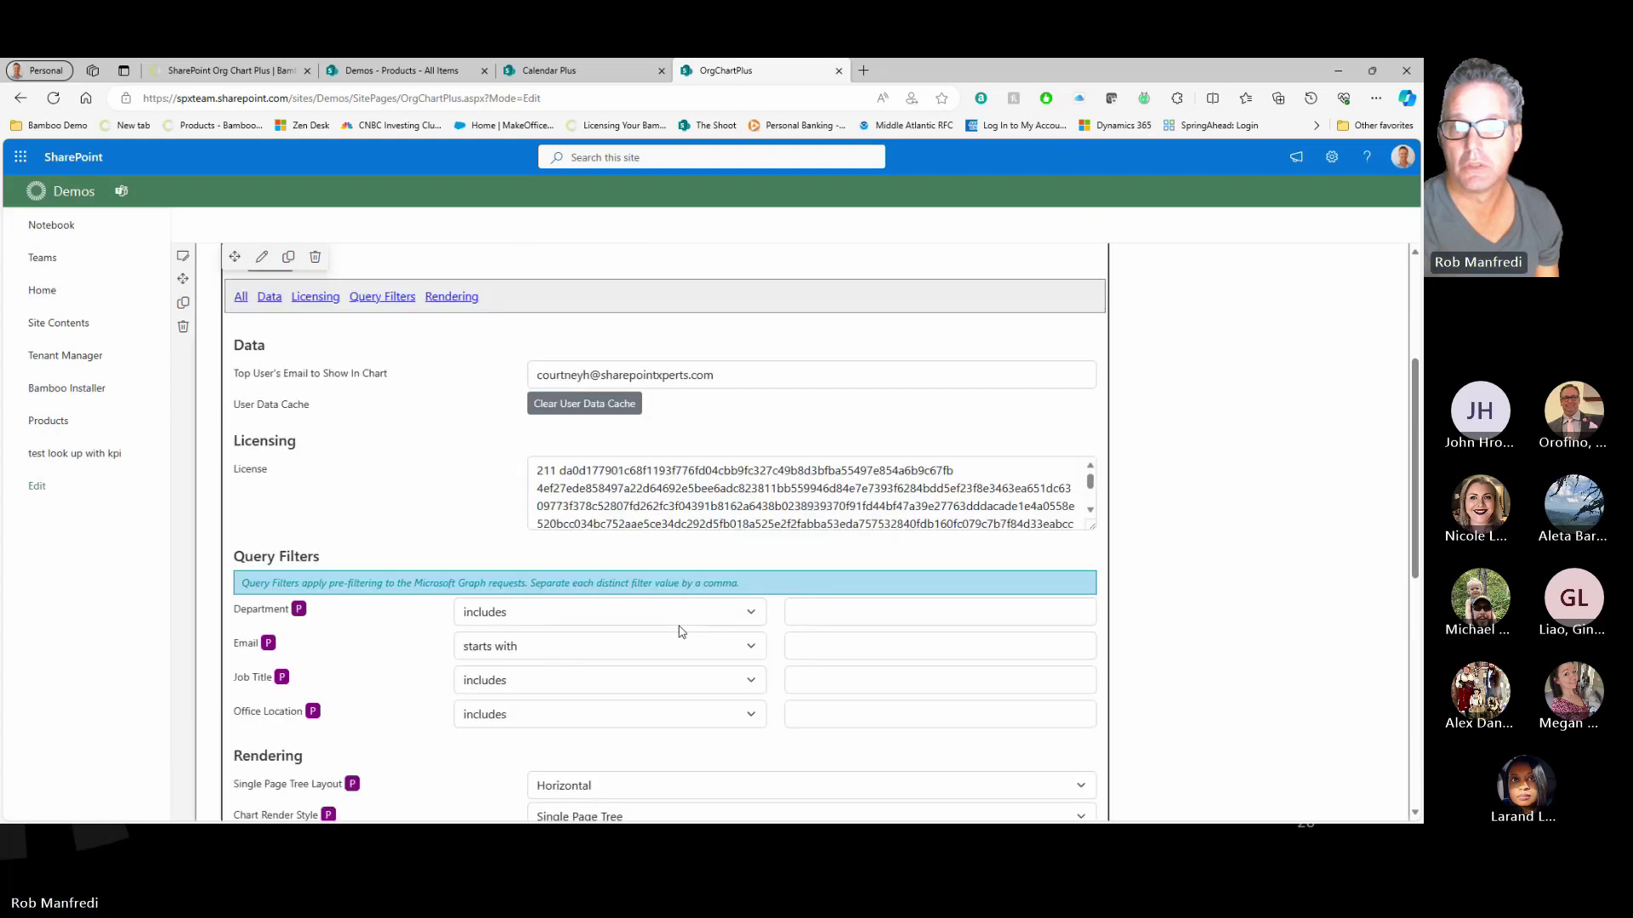
left_click(591, 496)
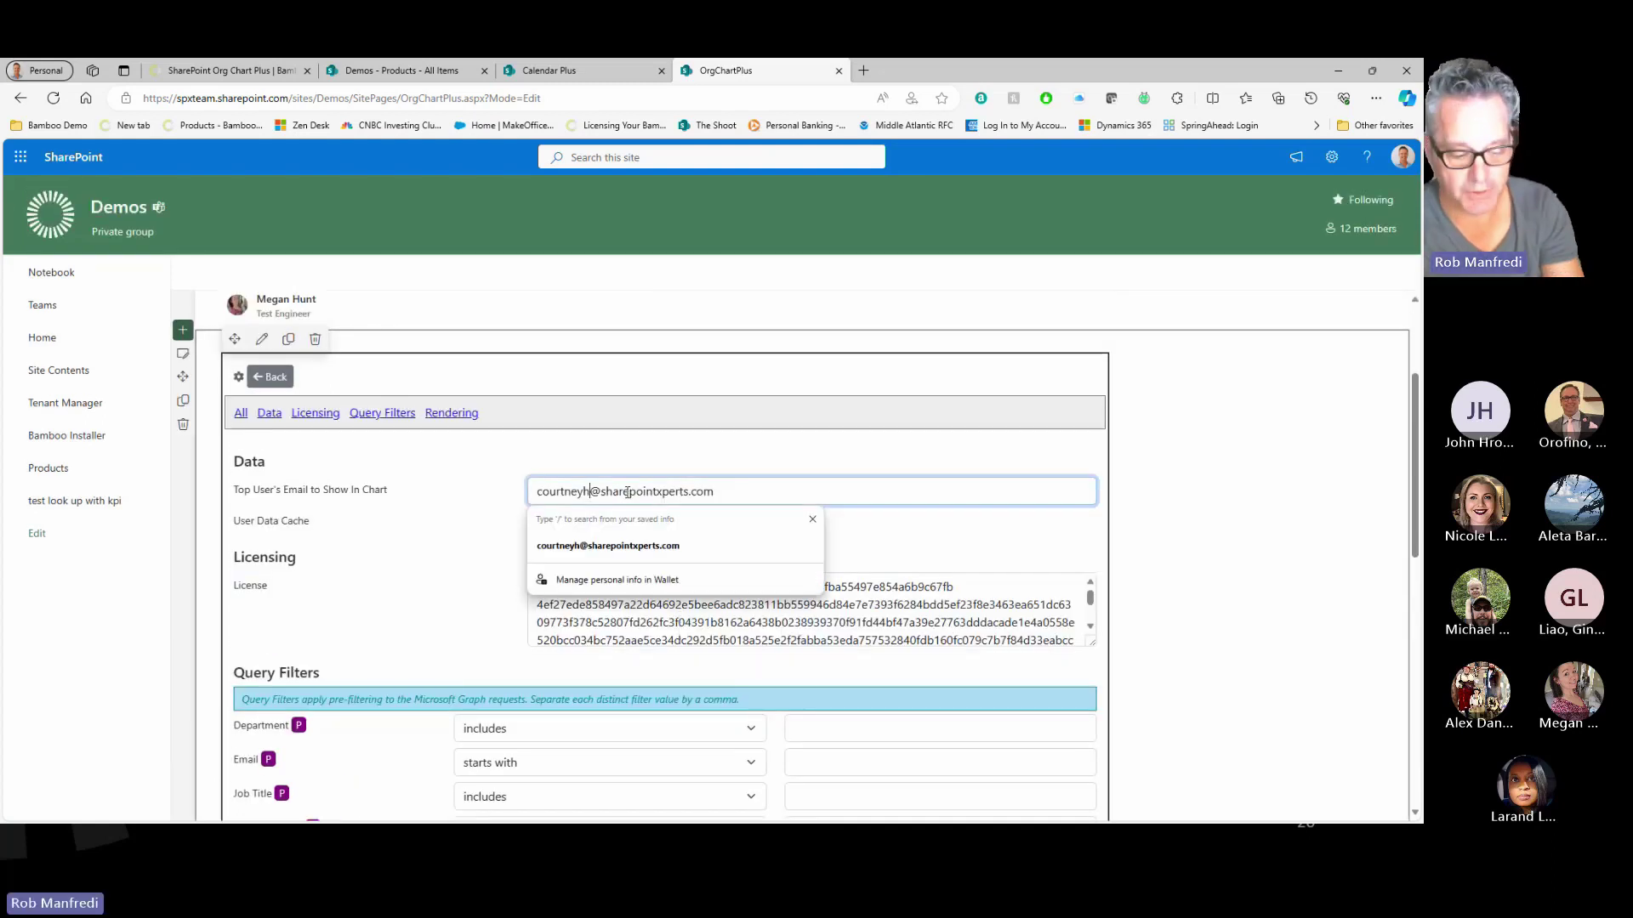
key("BackSpace")
type("e")
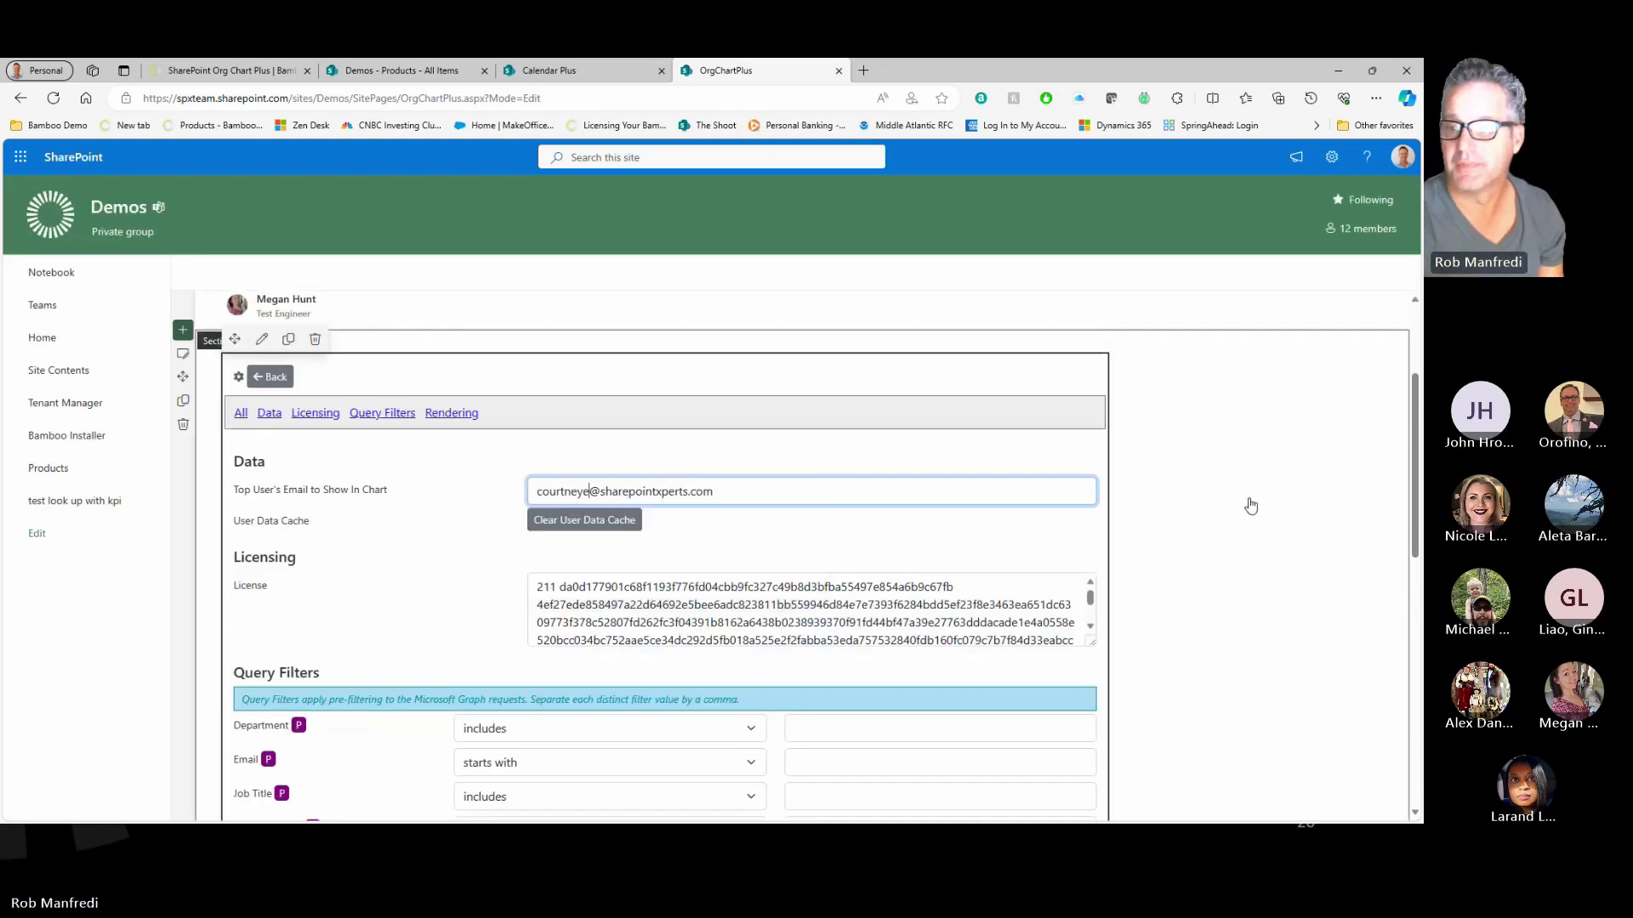
scroll(263, 629, "down", 4)
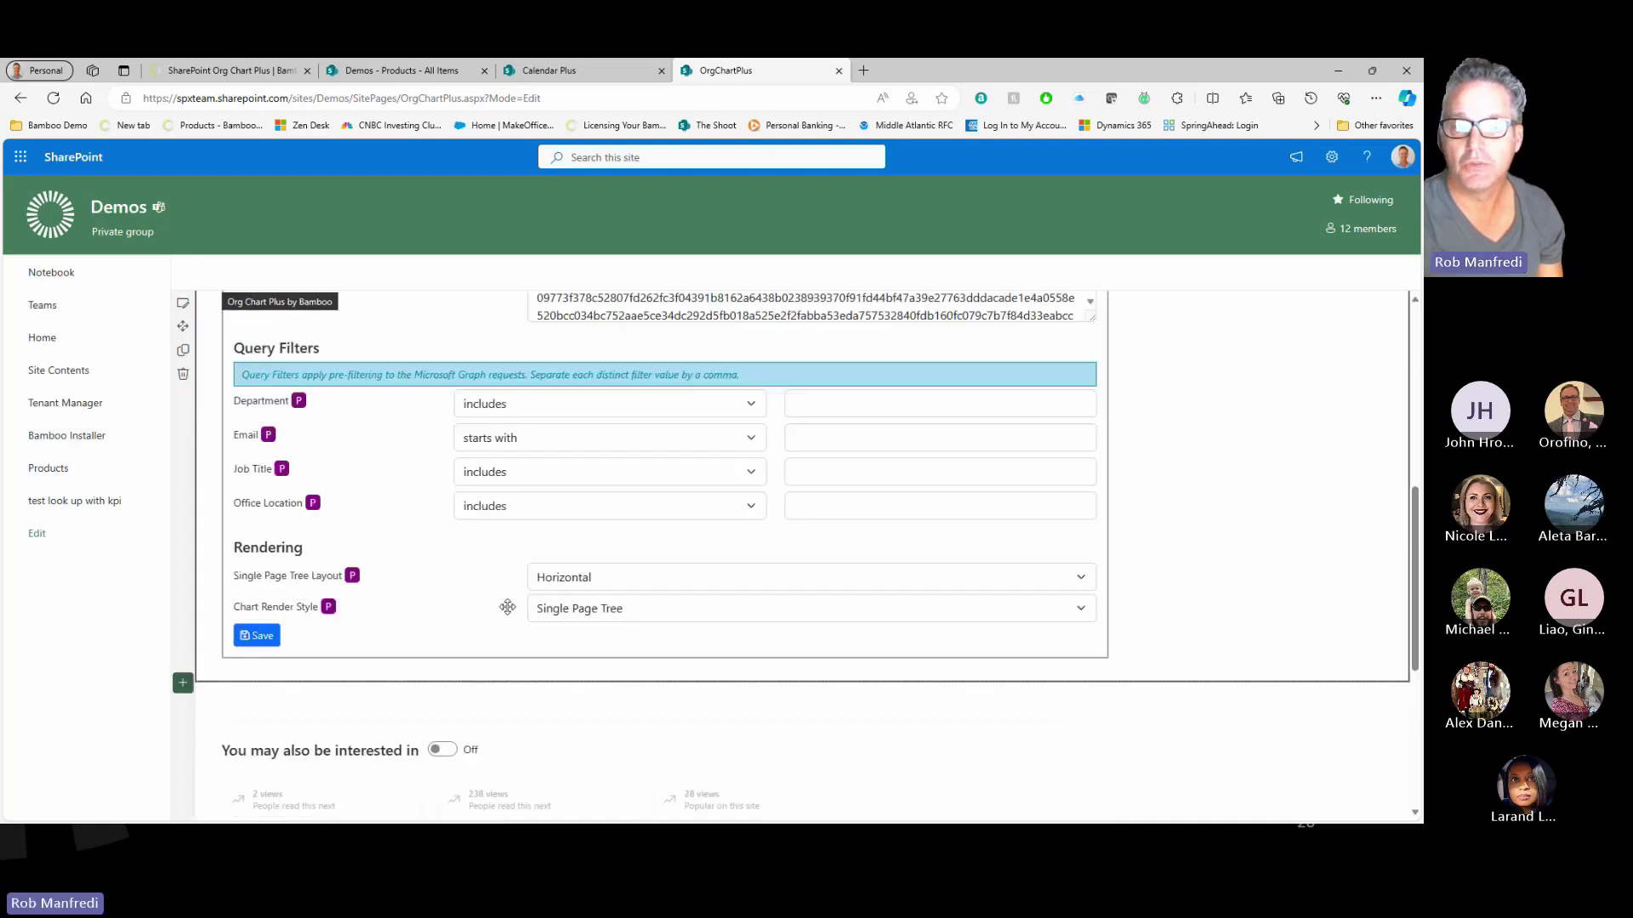
left_click(261, 636)
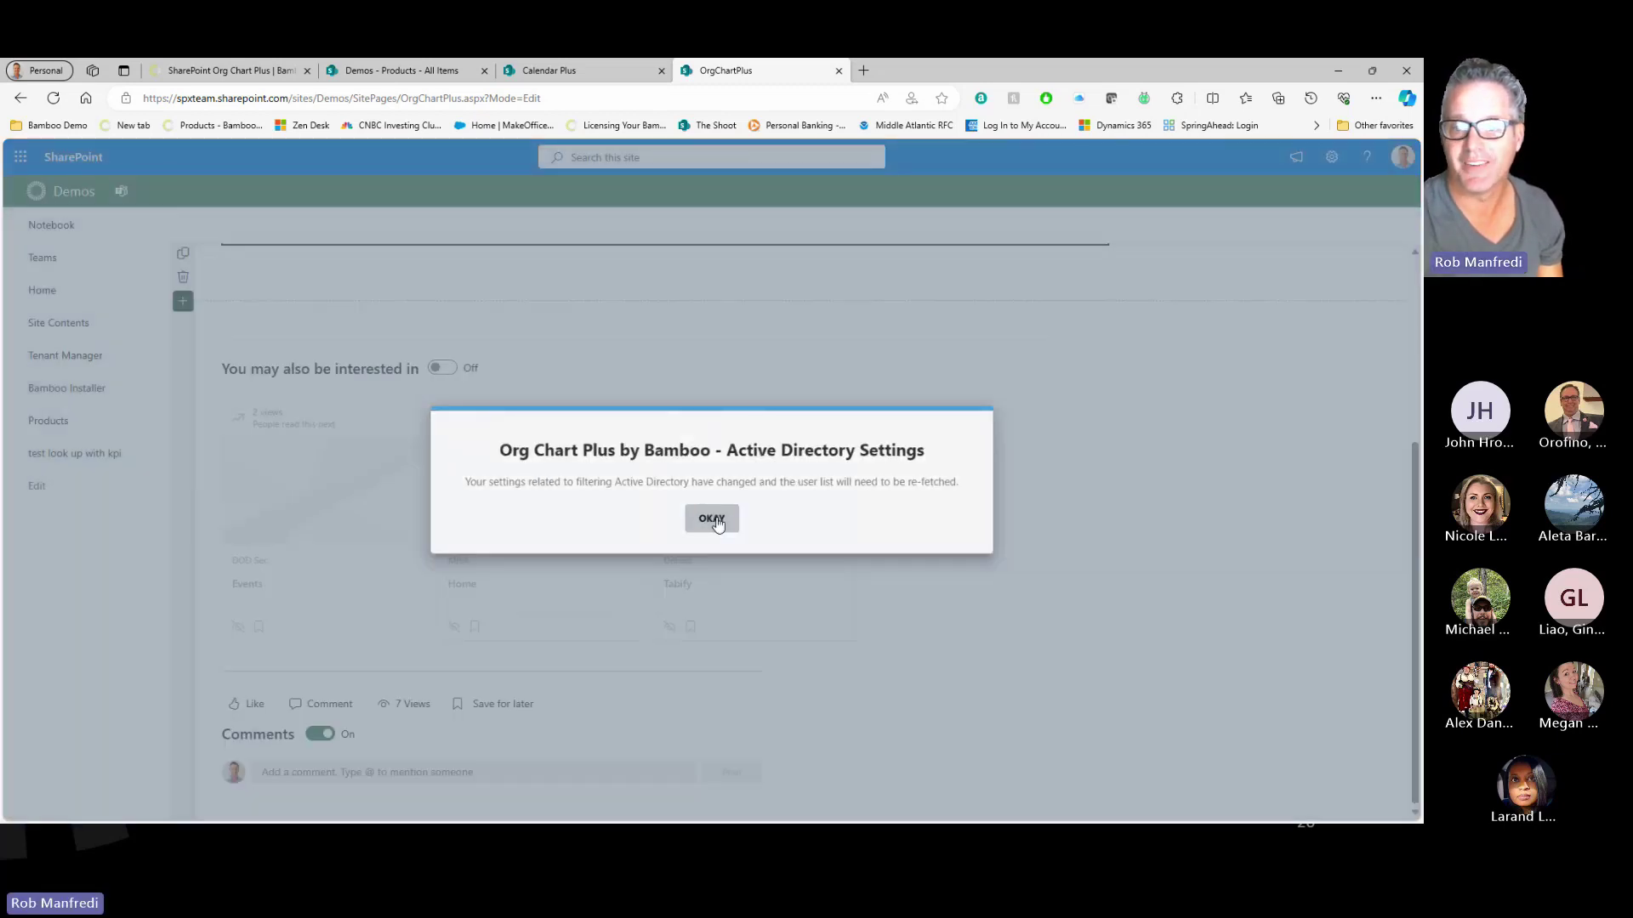
left_click(760, 553)
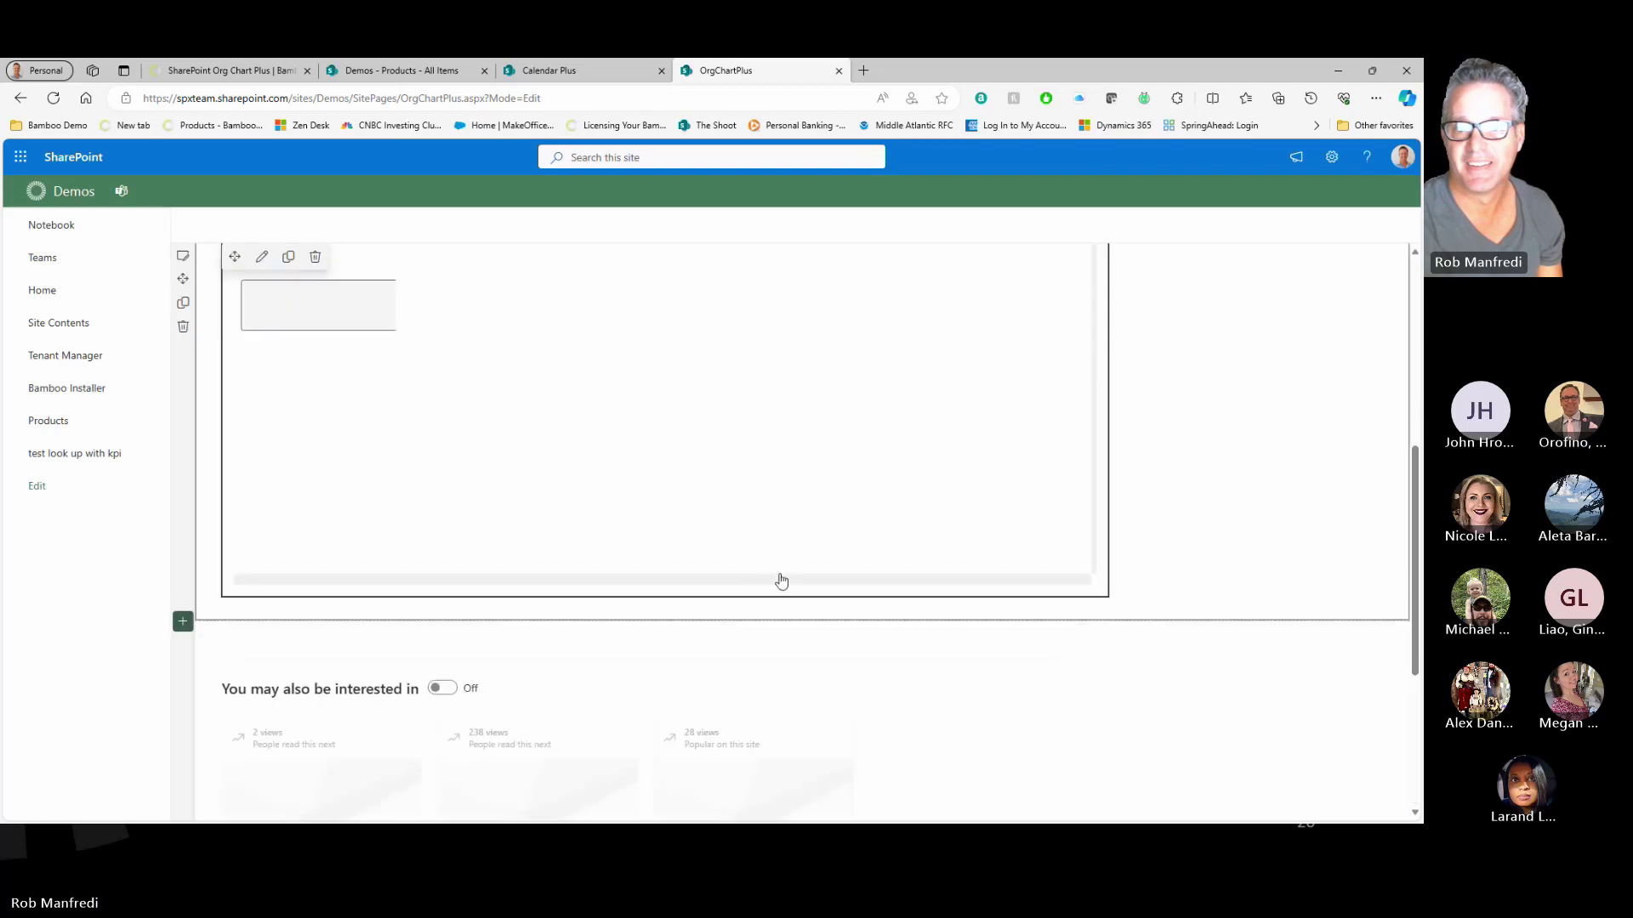
scroll(781, 581, "up", 2)
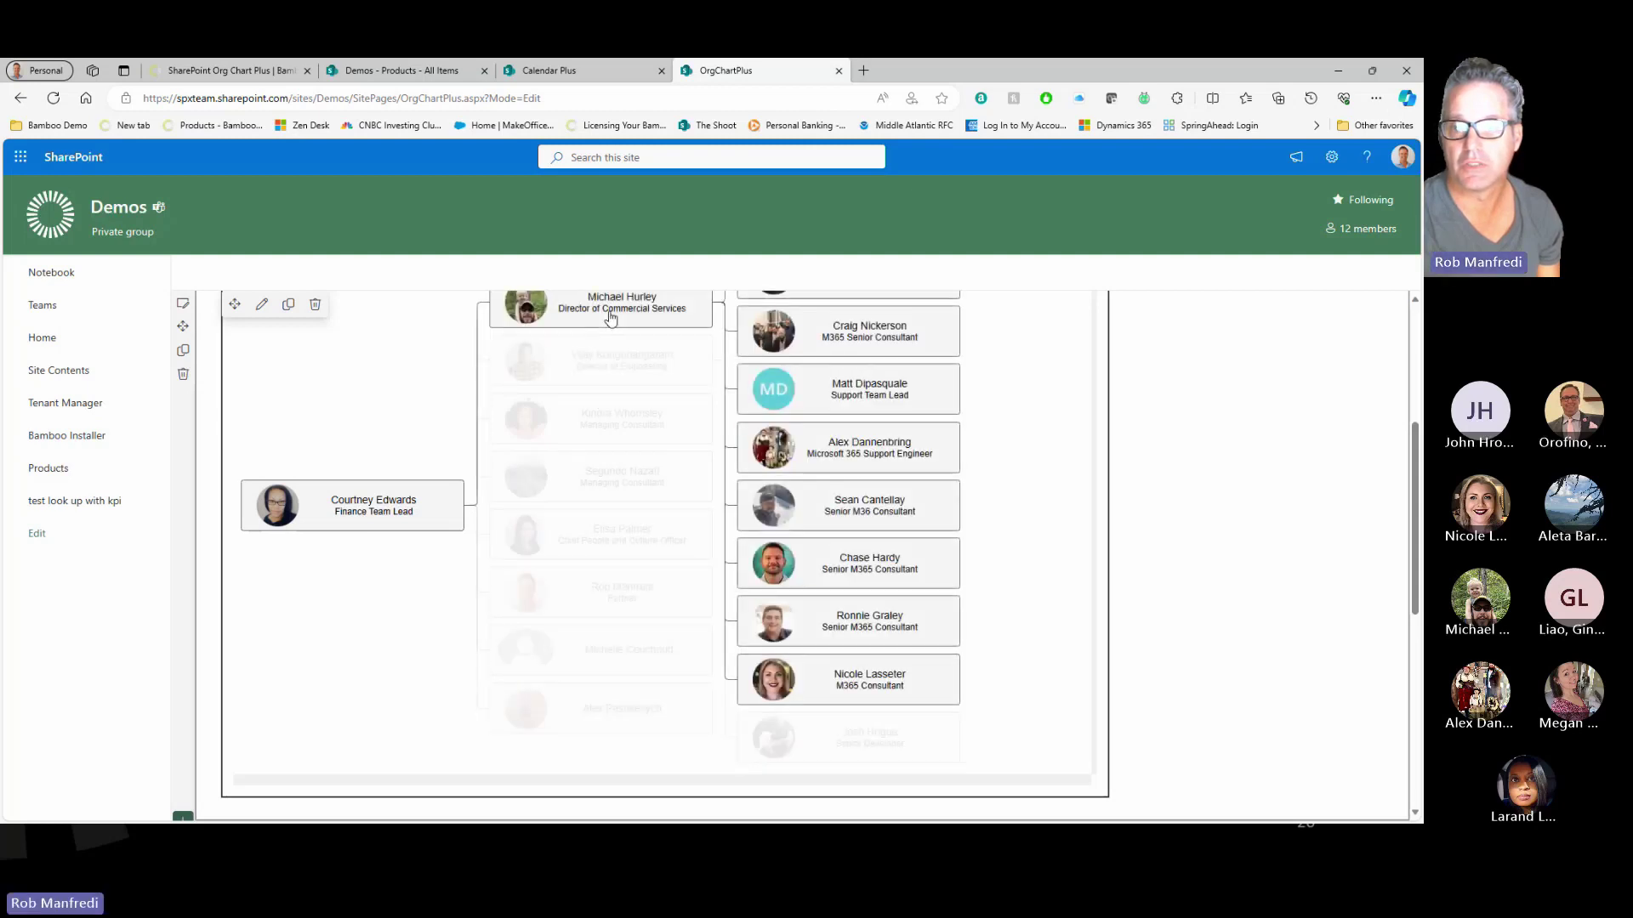
Step: Scroll up to see the top of the rendered org chart with the Finance Team Lead
scroll(610, 317, "up", 2)
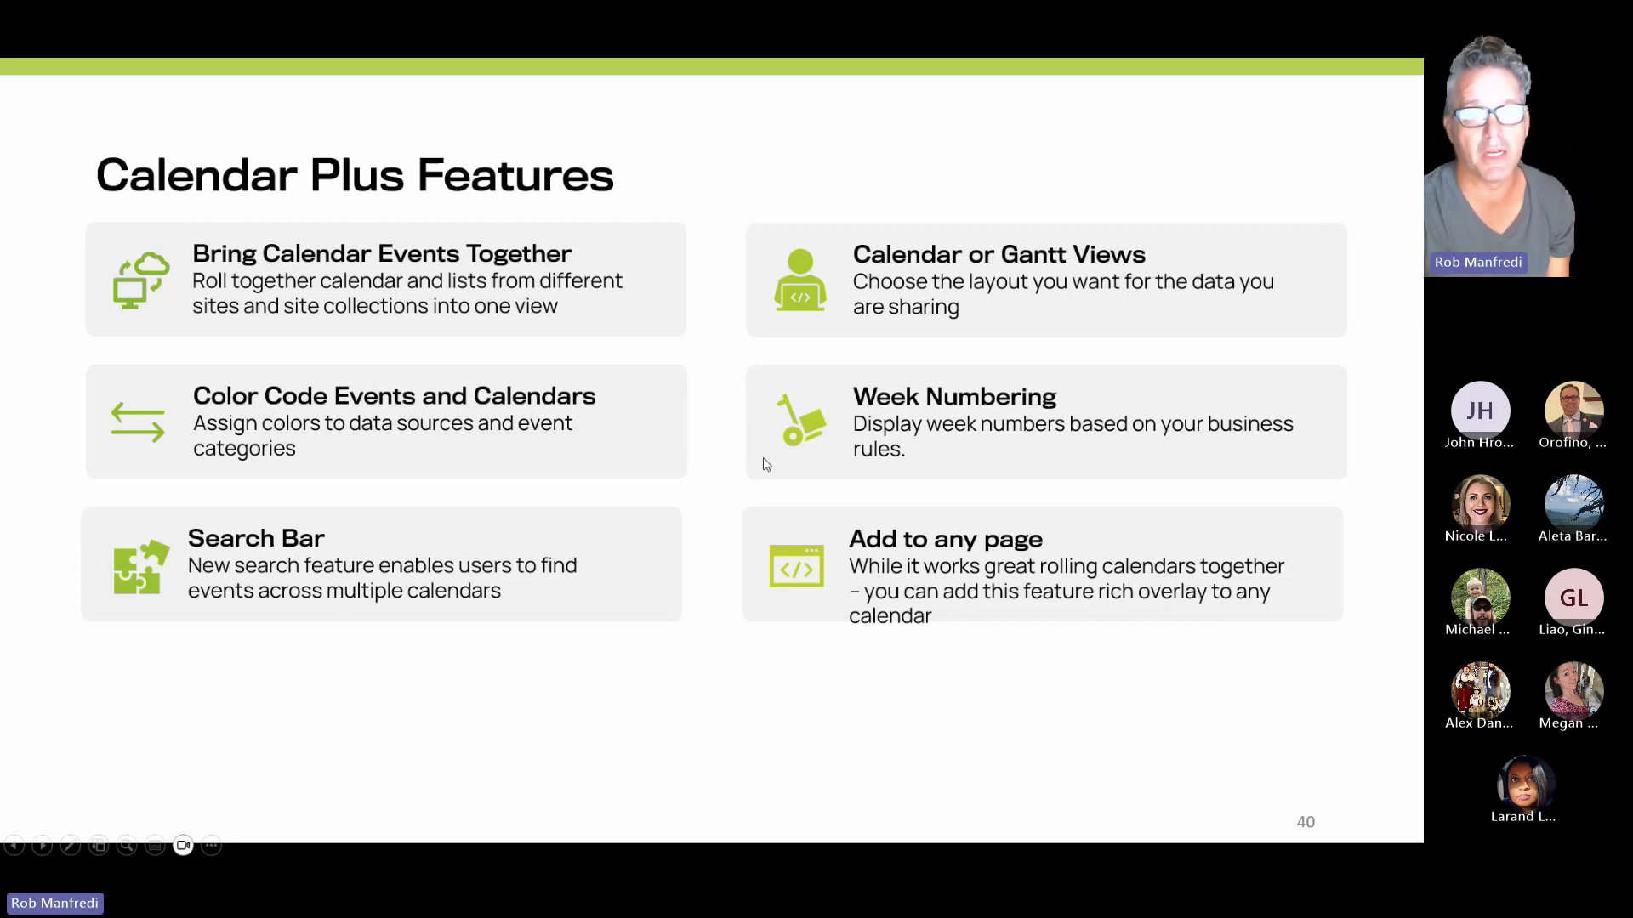
Step: Advance the slideshow to slide 41, Calendar Plus Update
left_click(421, 651)
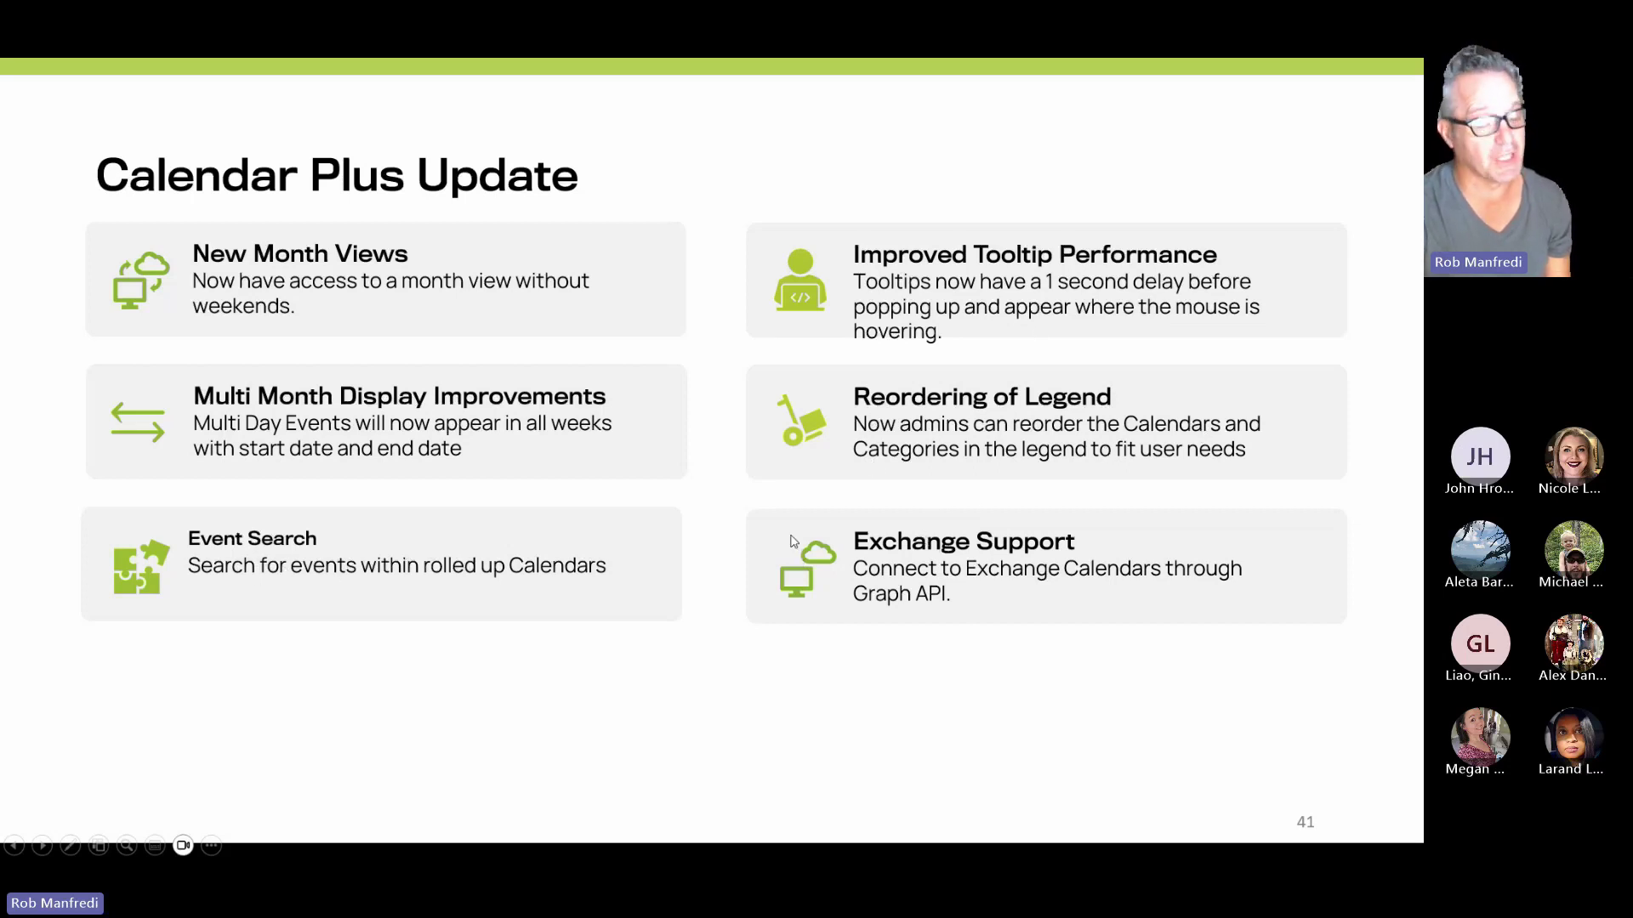
Step: Advance the slideshow to slide 42, Exchange Support - September release
left_click(459, 671)
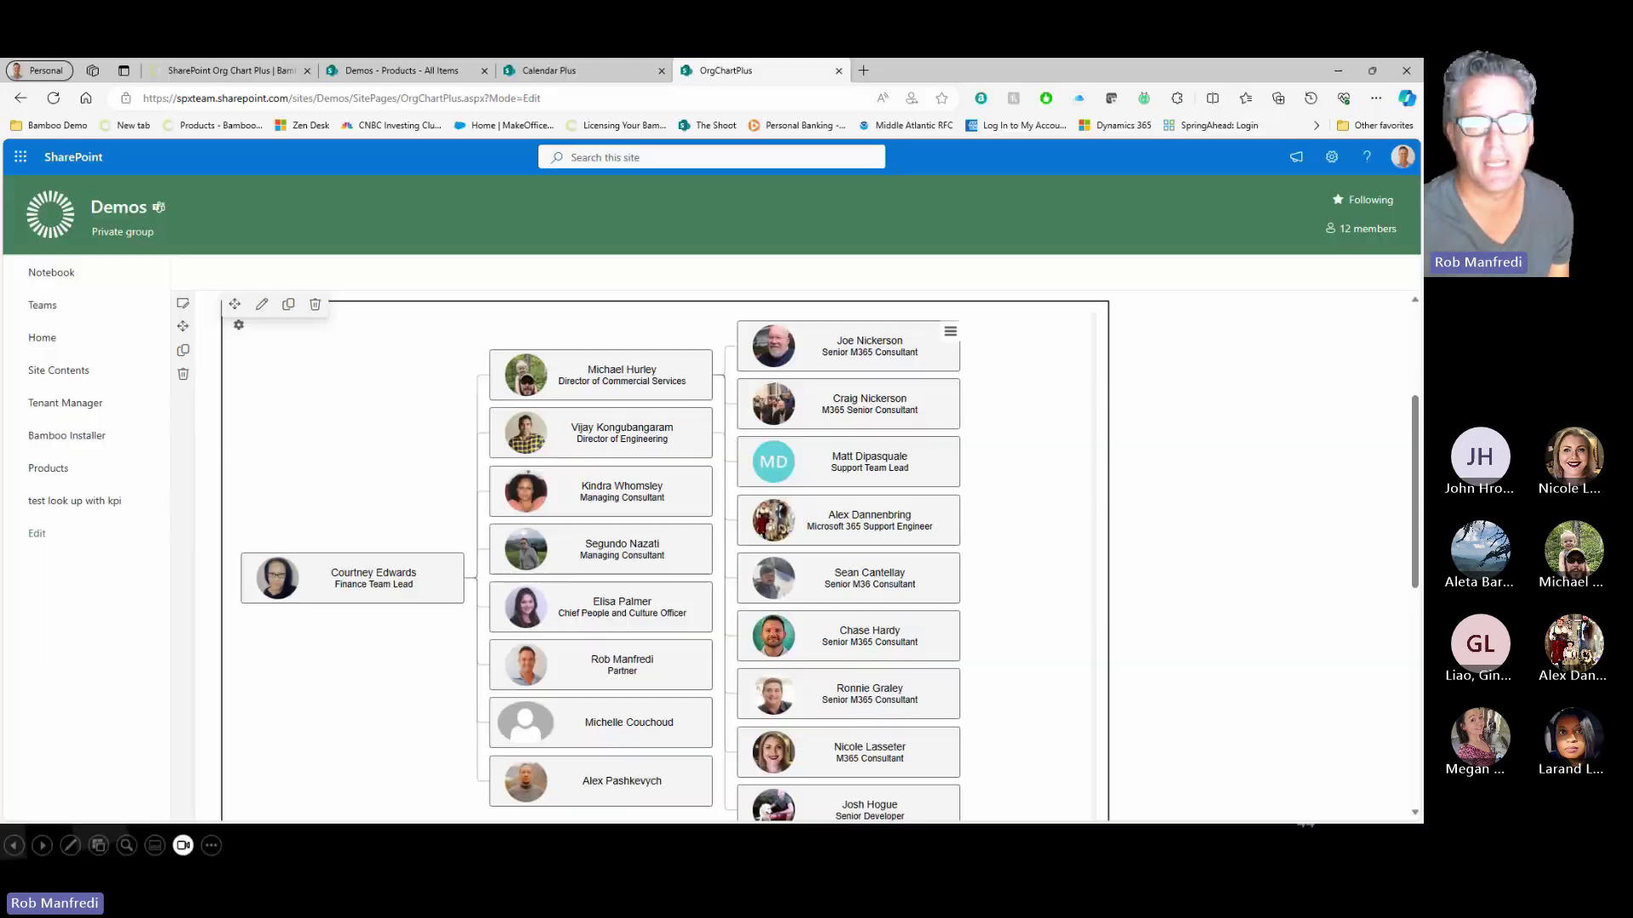
Step: Switch to the Bamboo website tab and open the Calendar Plus product page from Products
left_click(210, 72)
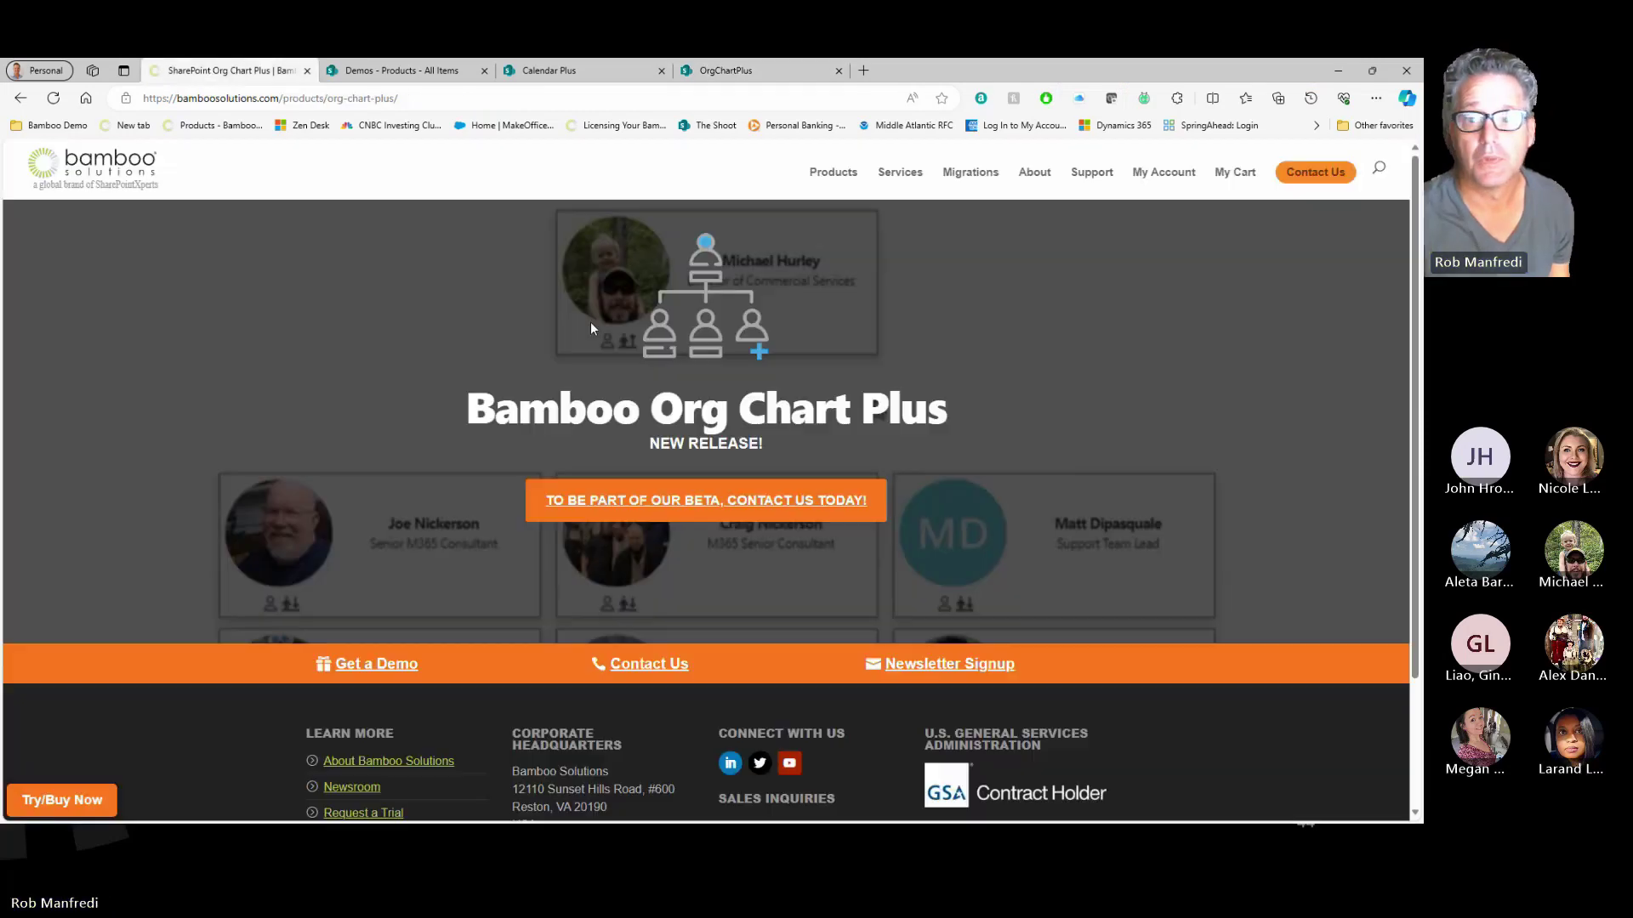
mouse_move(829, 173)
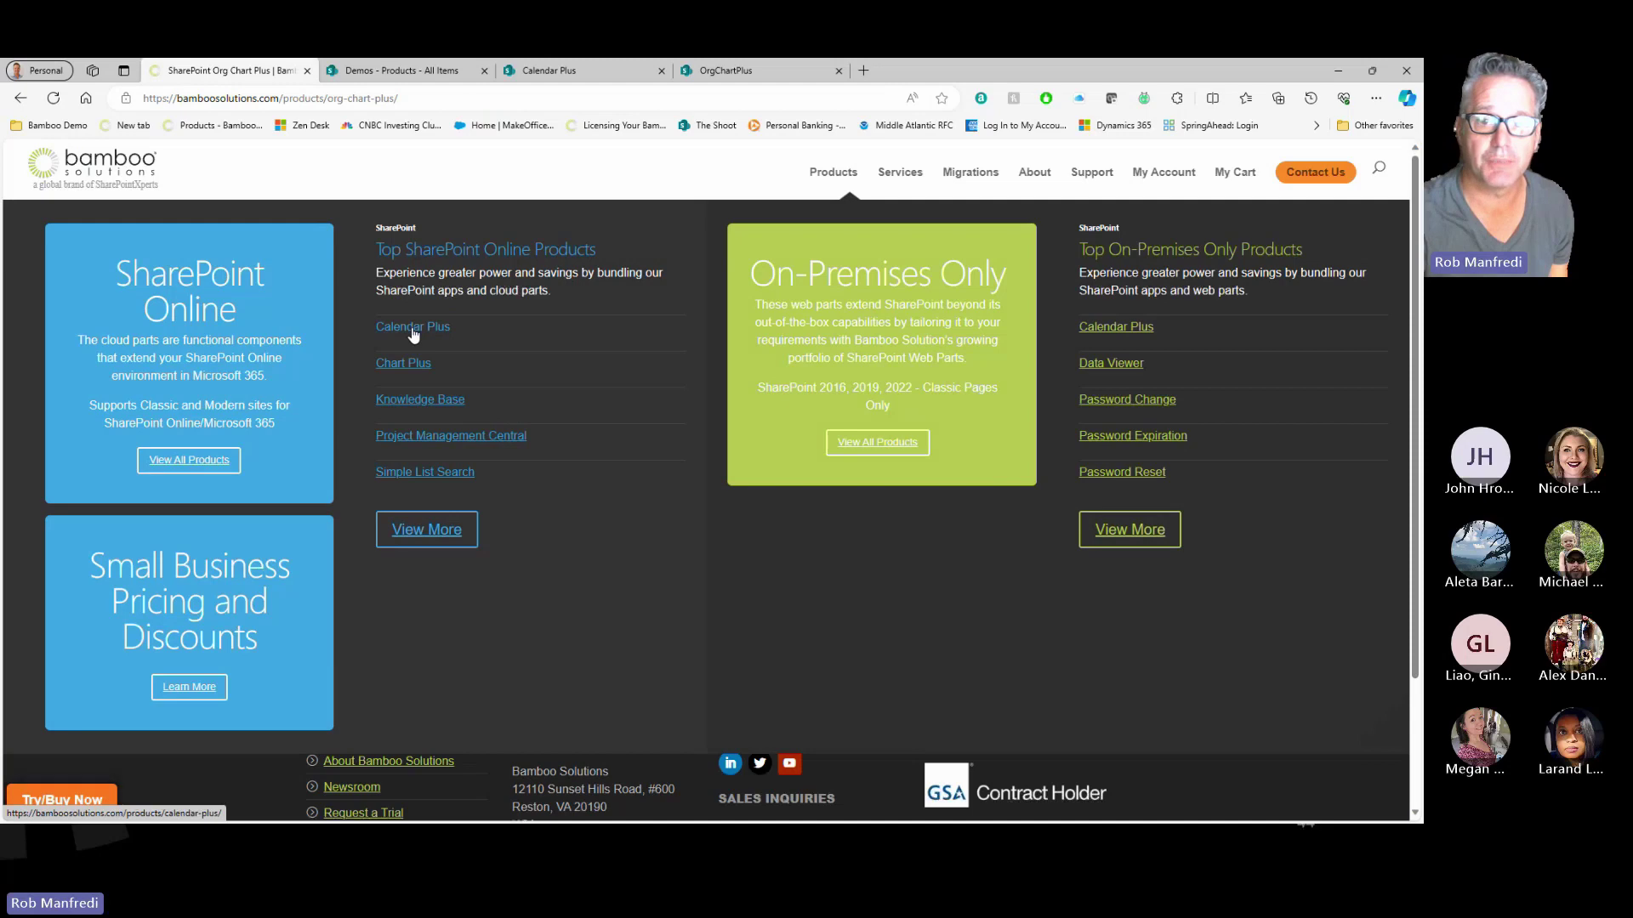
left_click(413, 331)
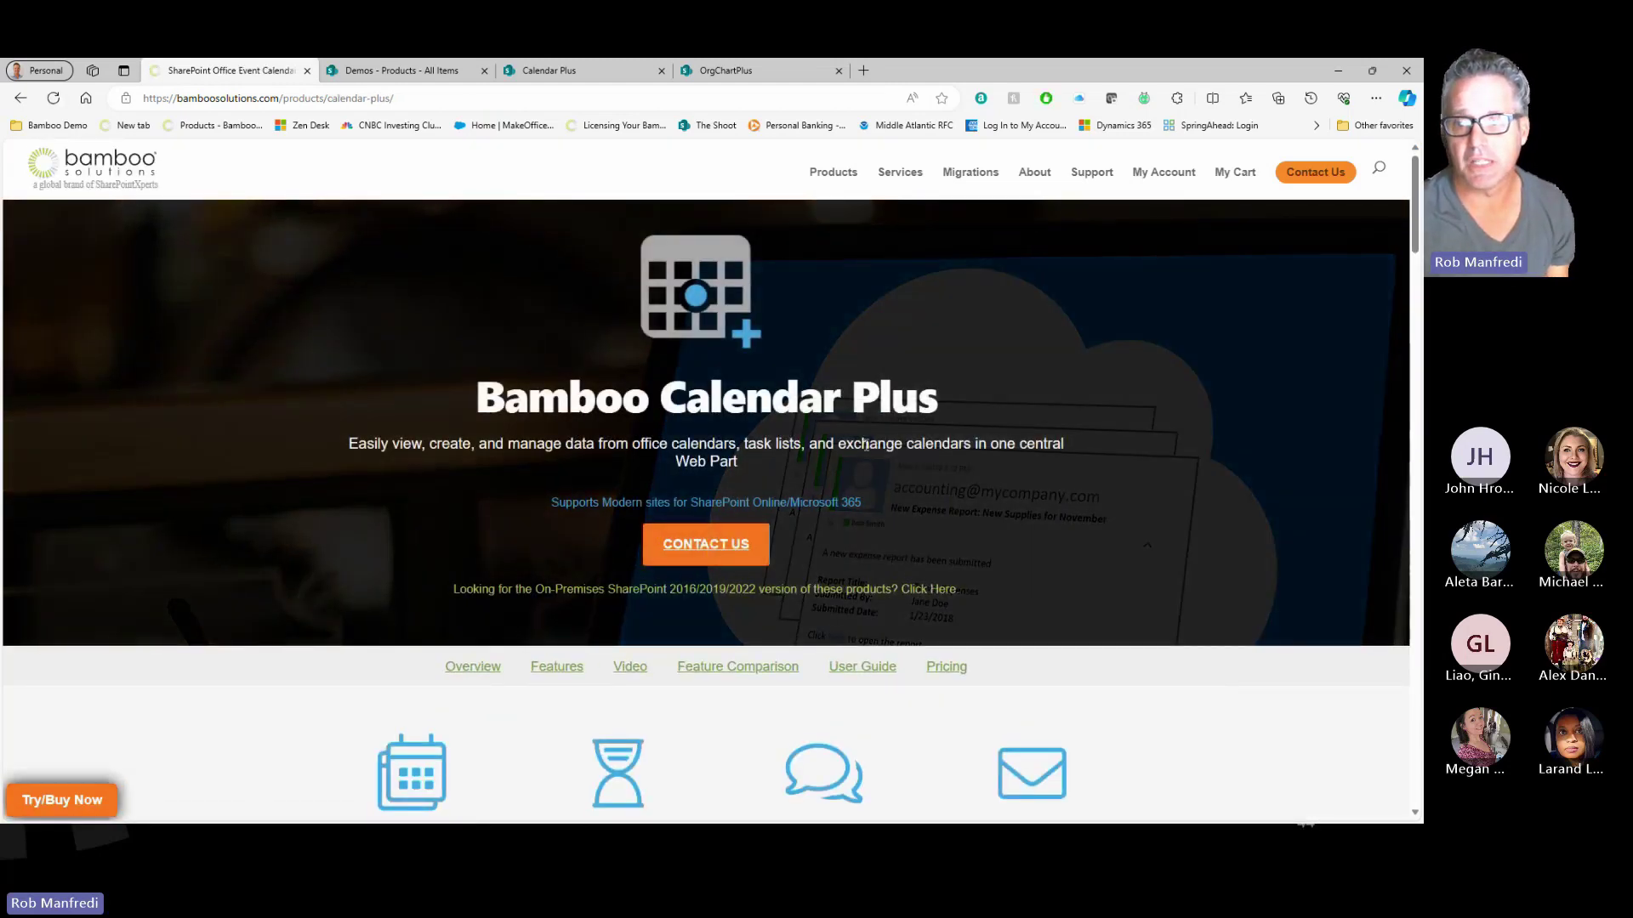
Step: Scroll to the end of the Features table and start the Calendar Plus trial
scroll(865, 444, "down", 20)
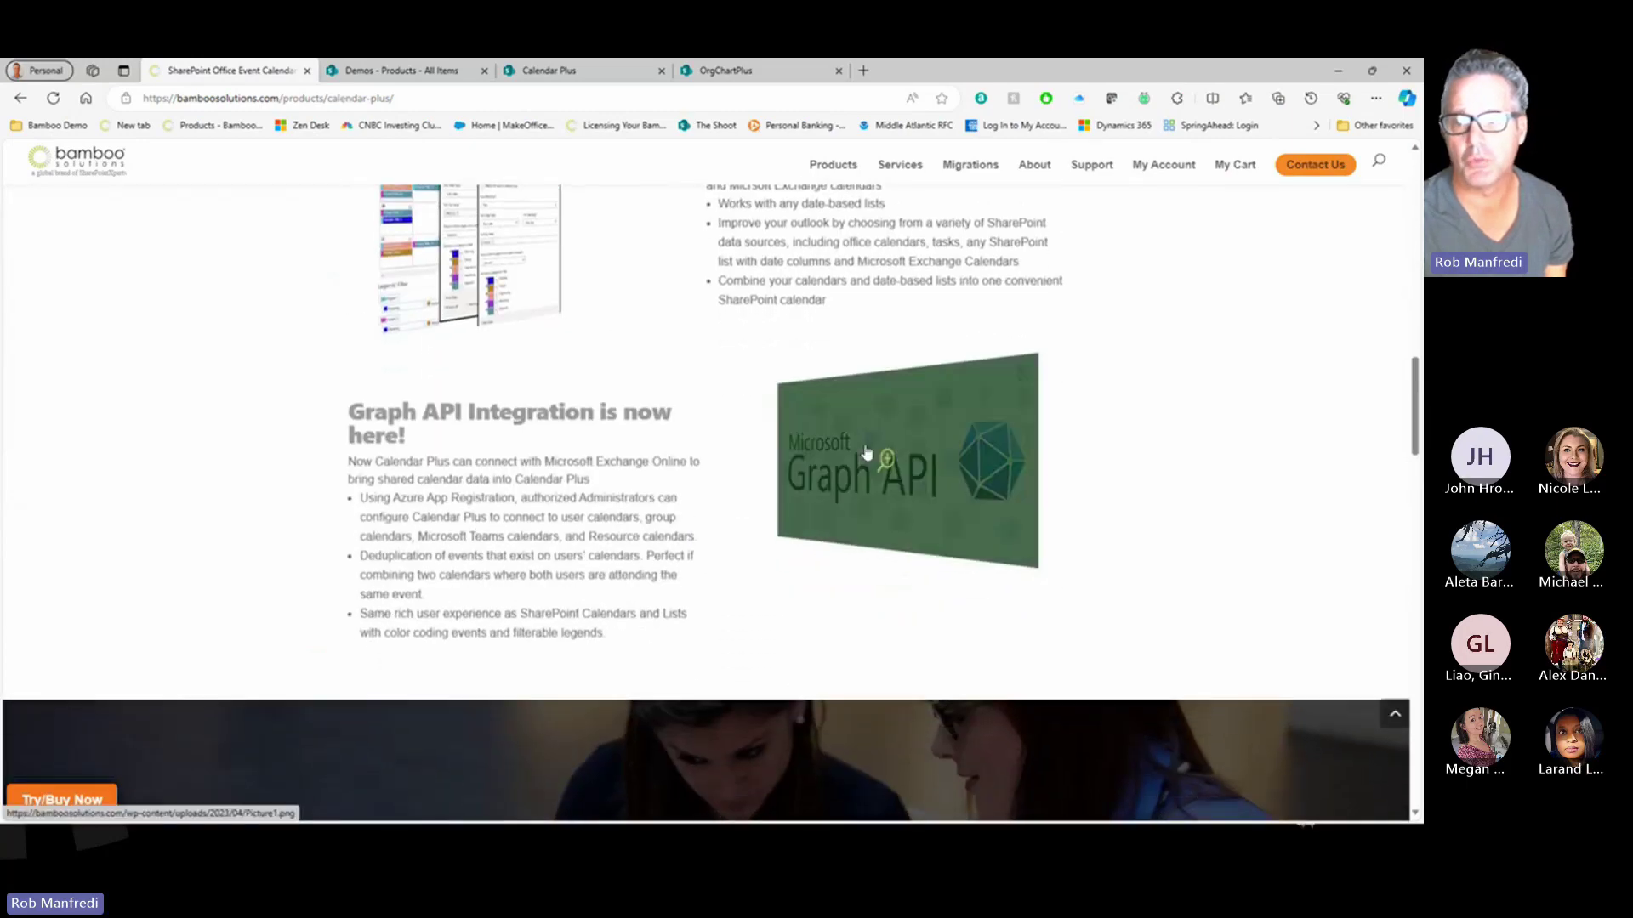
scroll(936, 510, "down", 8)
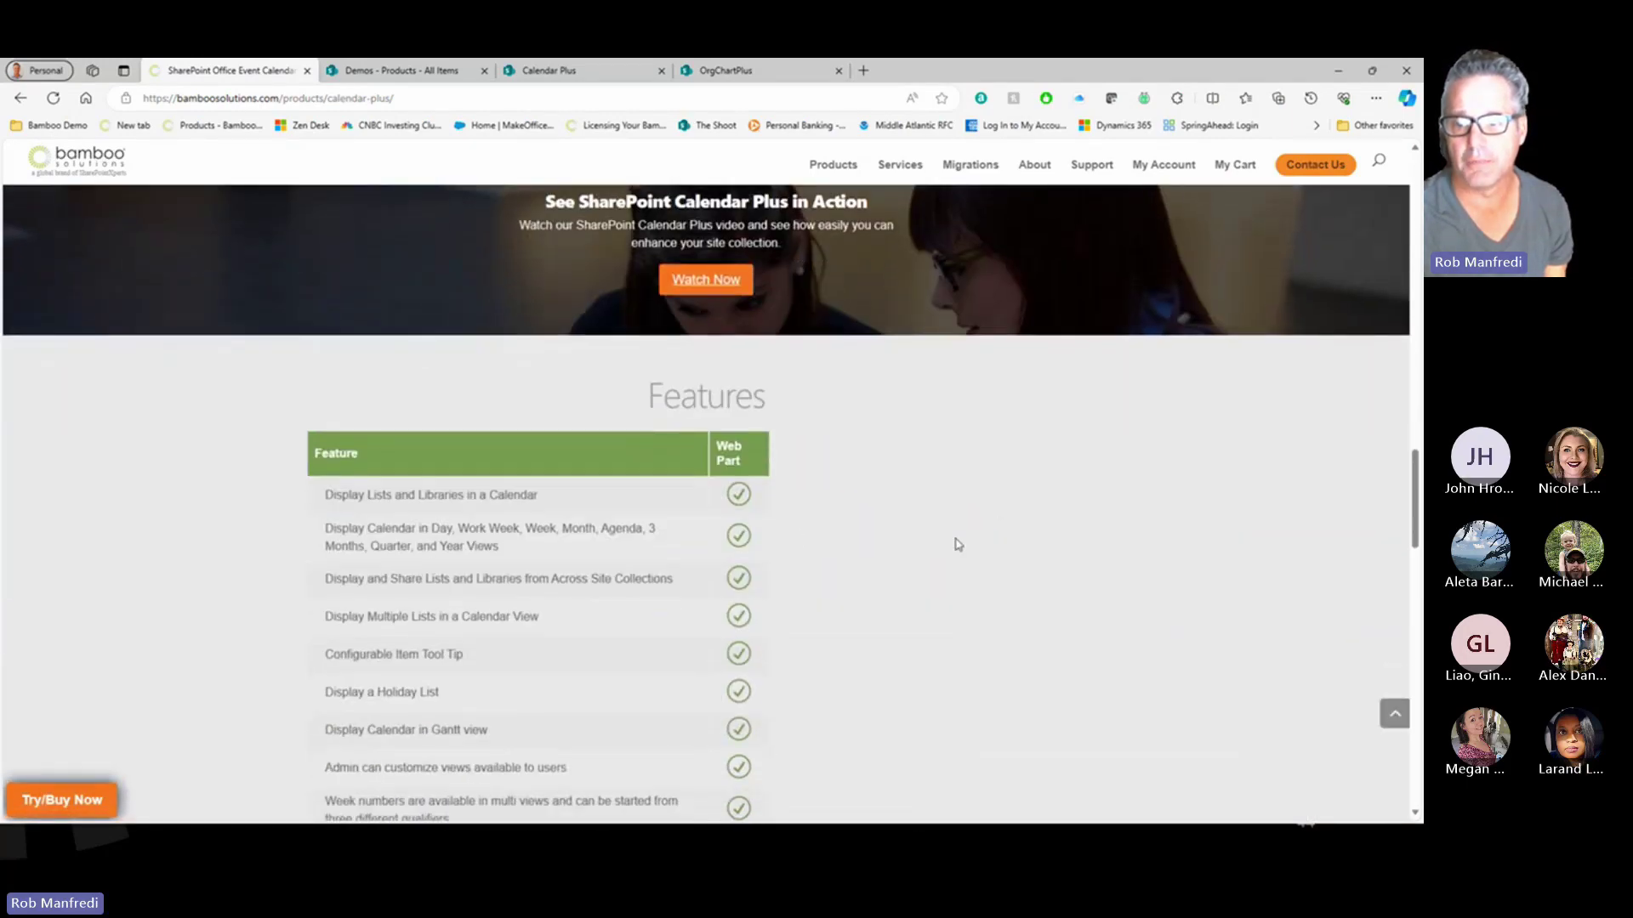
scroll(957, 544, "down", 9)
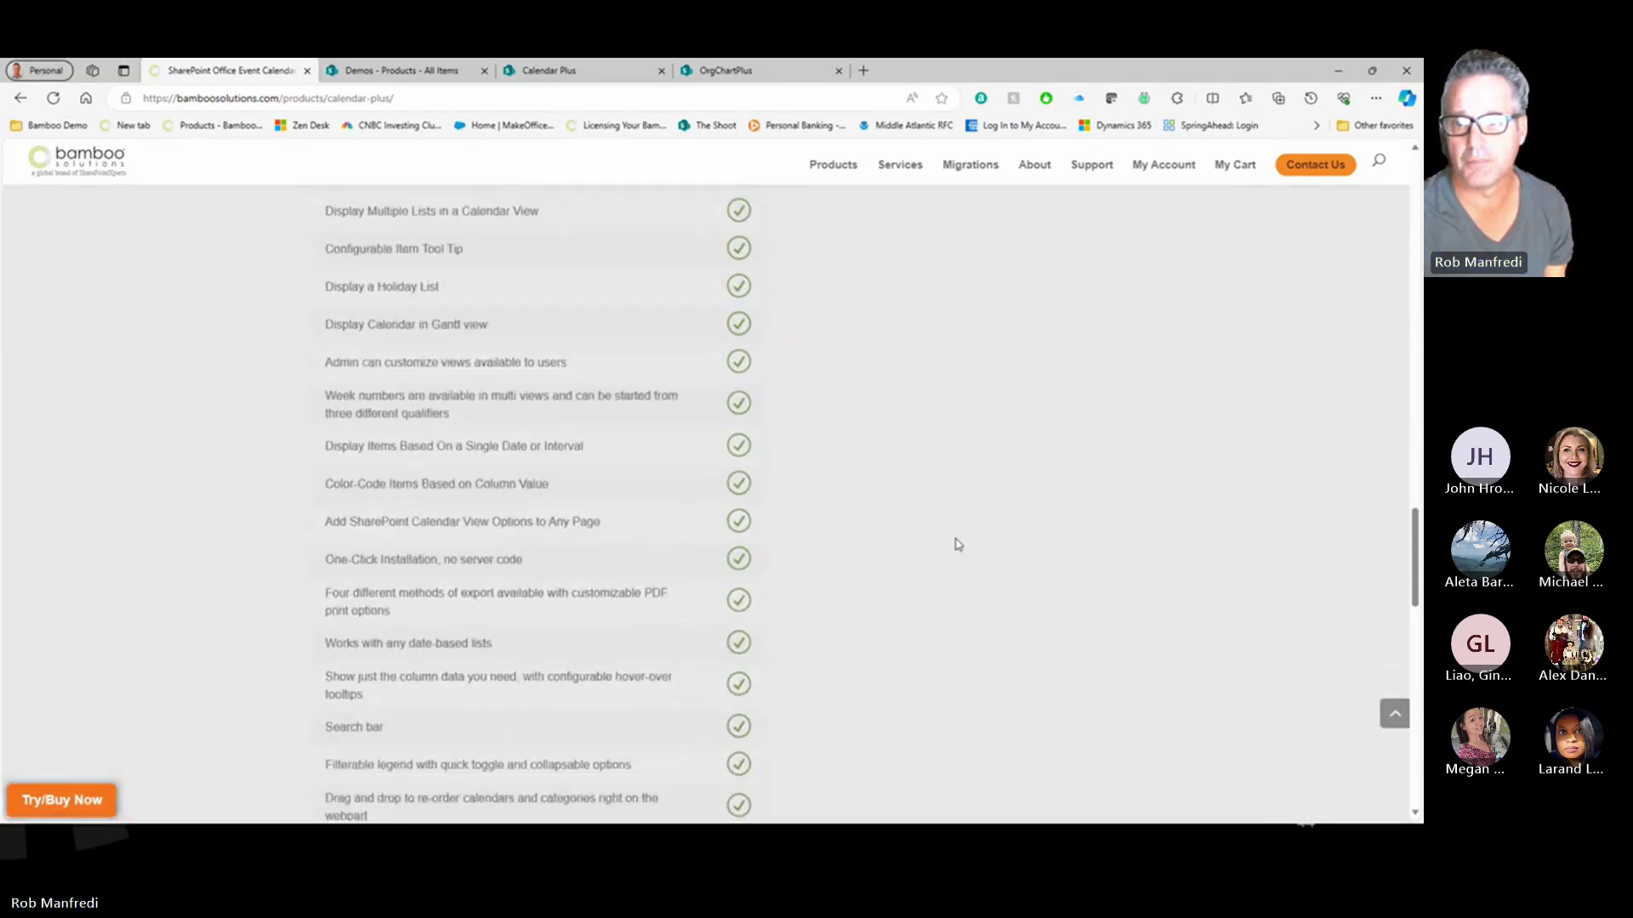
left_click(38, 812)
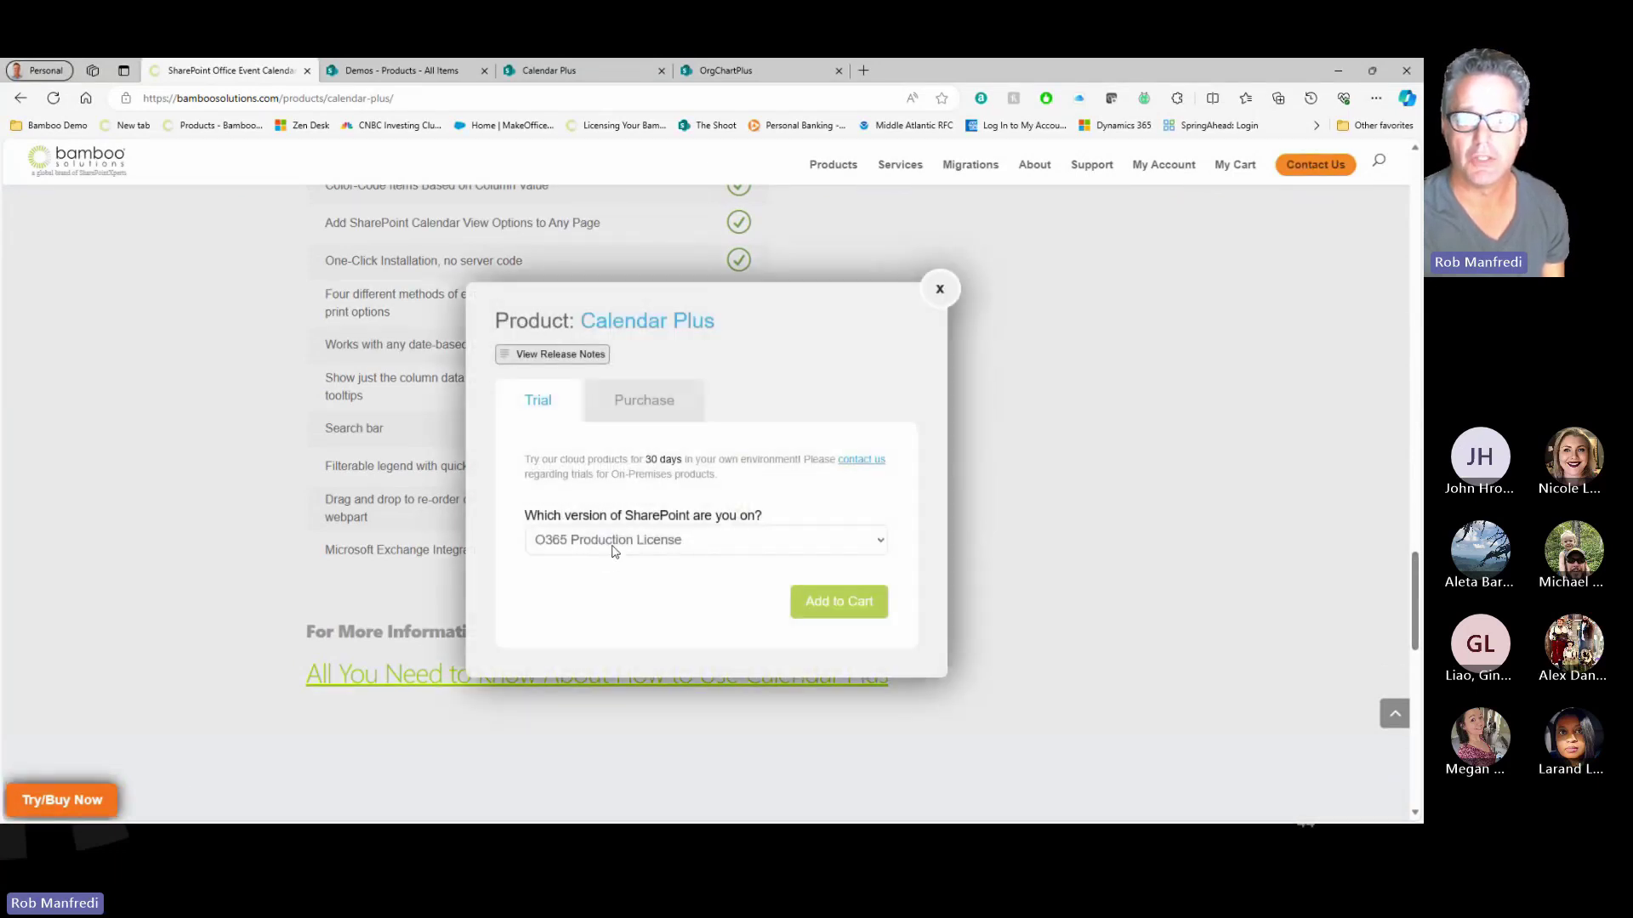
Step: Check the version list, keep O365 Production License, and close the Calendar Plus offer dialog
left_click(639, 545)
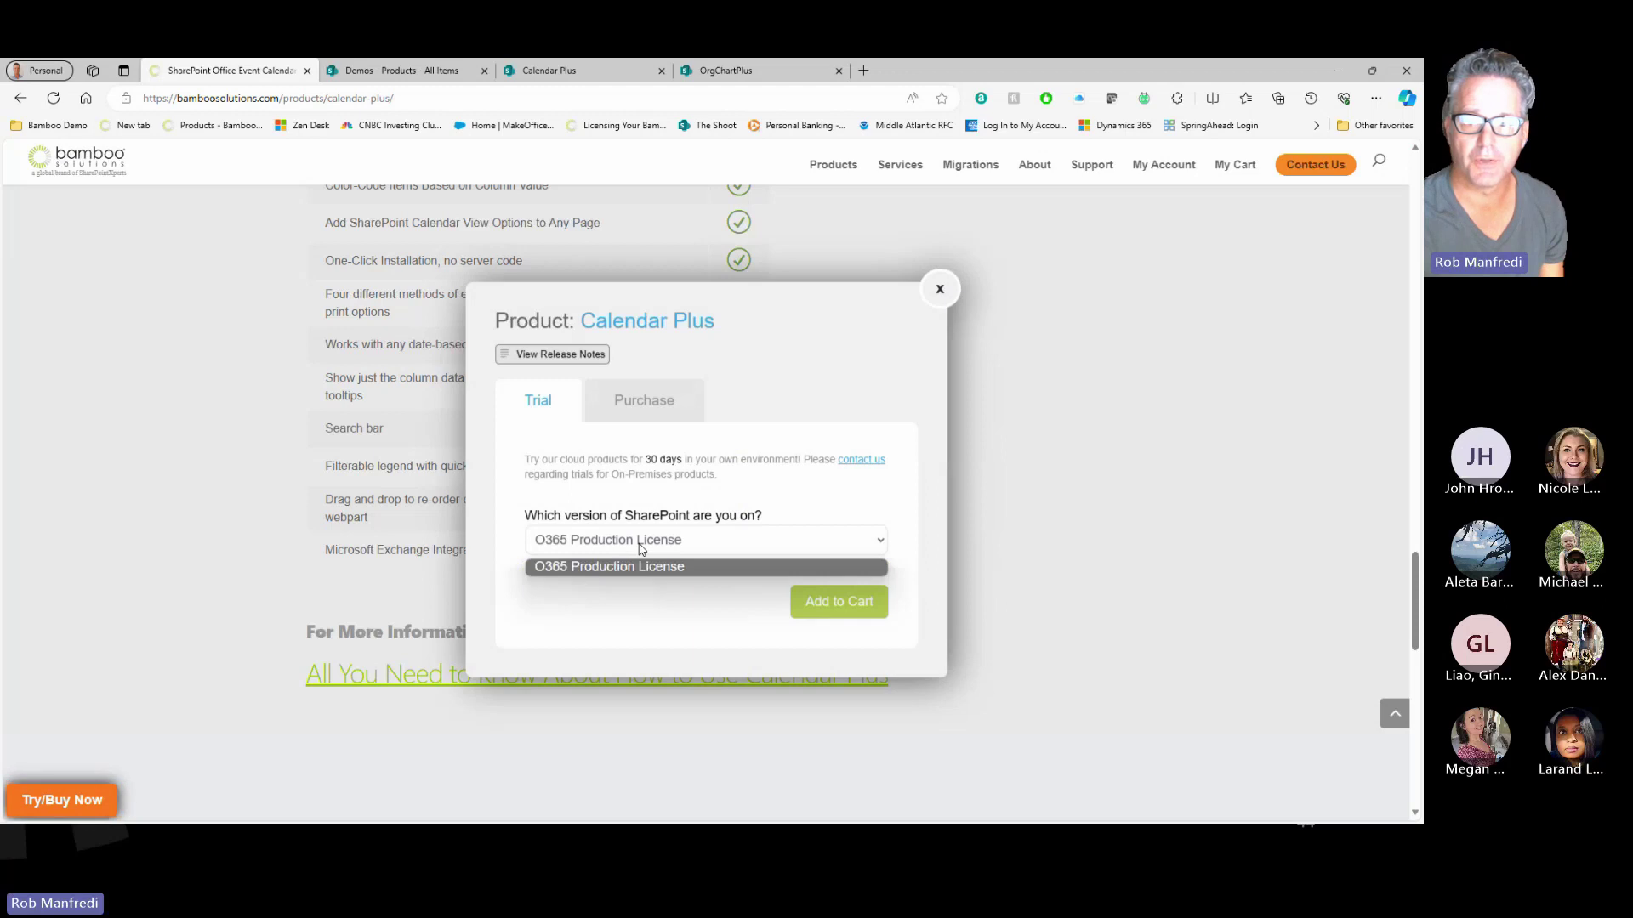
left_click(640, 547)
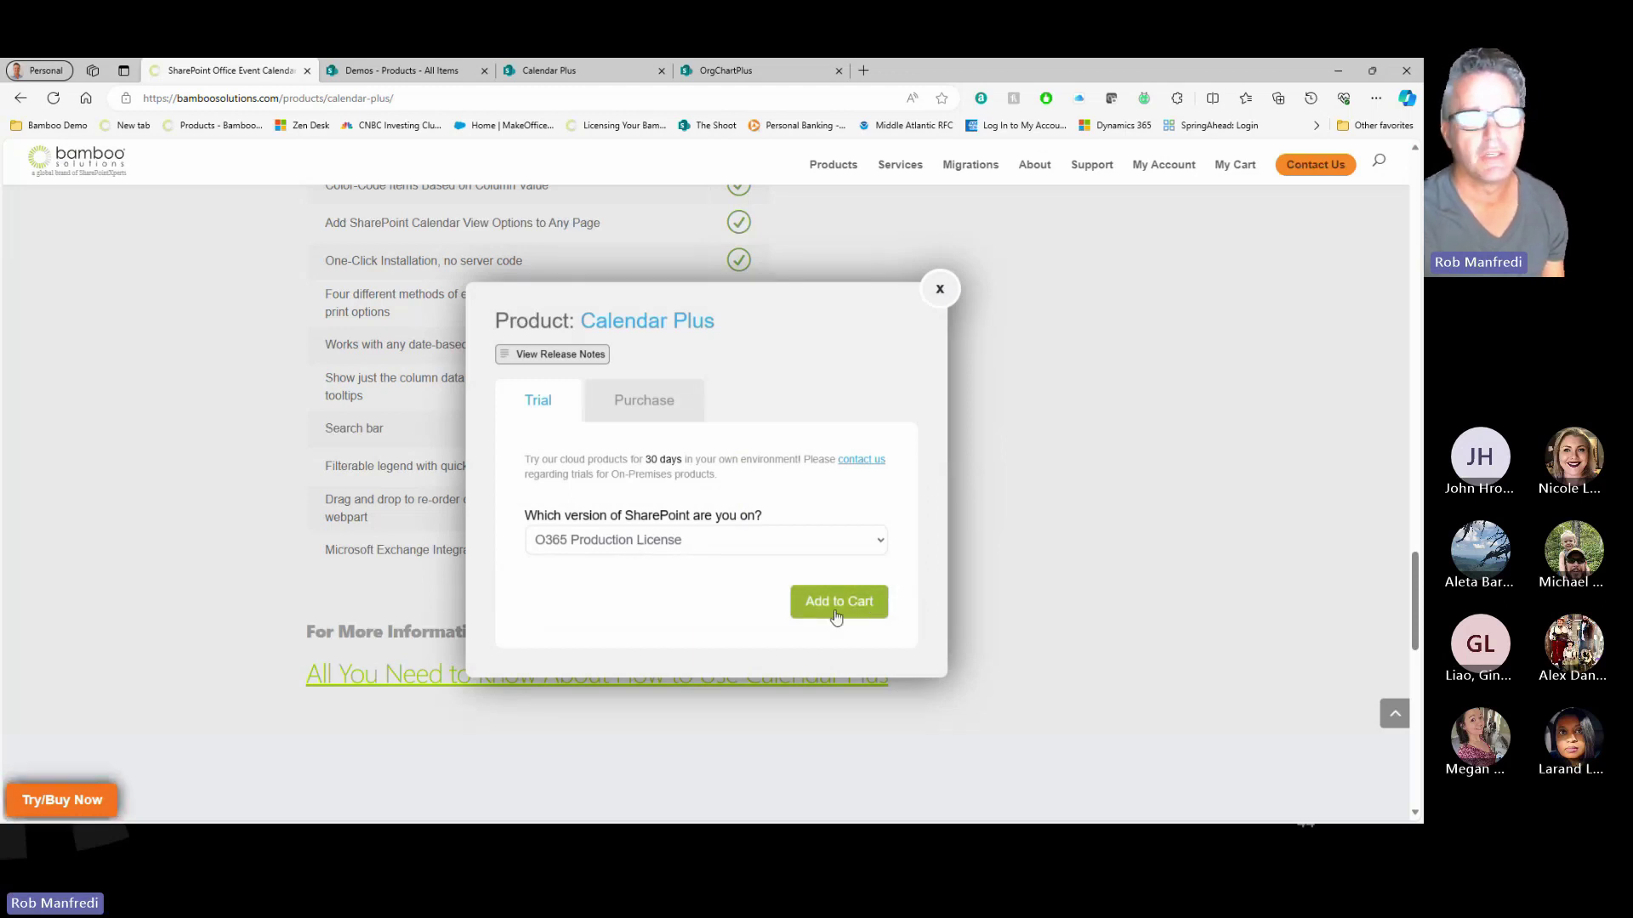
left_click(939, 290)
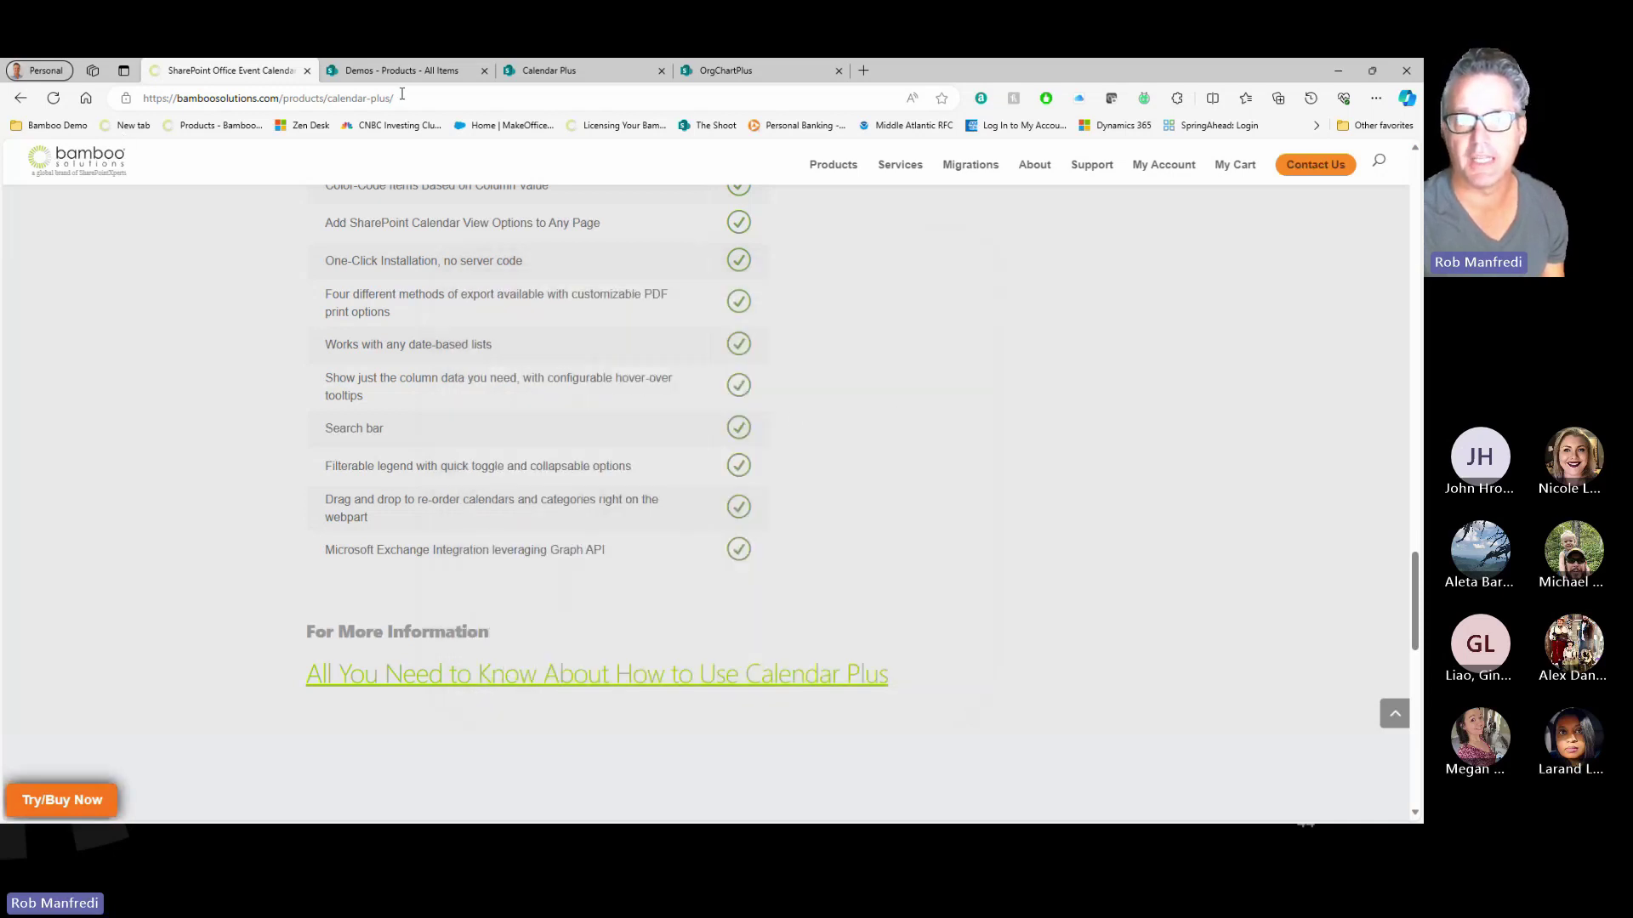
Step: Bring up the Calendar Plus SharePoint page in a maximized browser window
left_click_drag(961, 78, 877, 109)
left_click(816, 116)
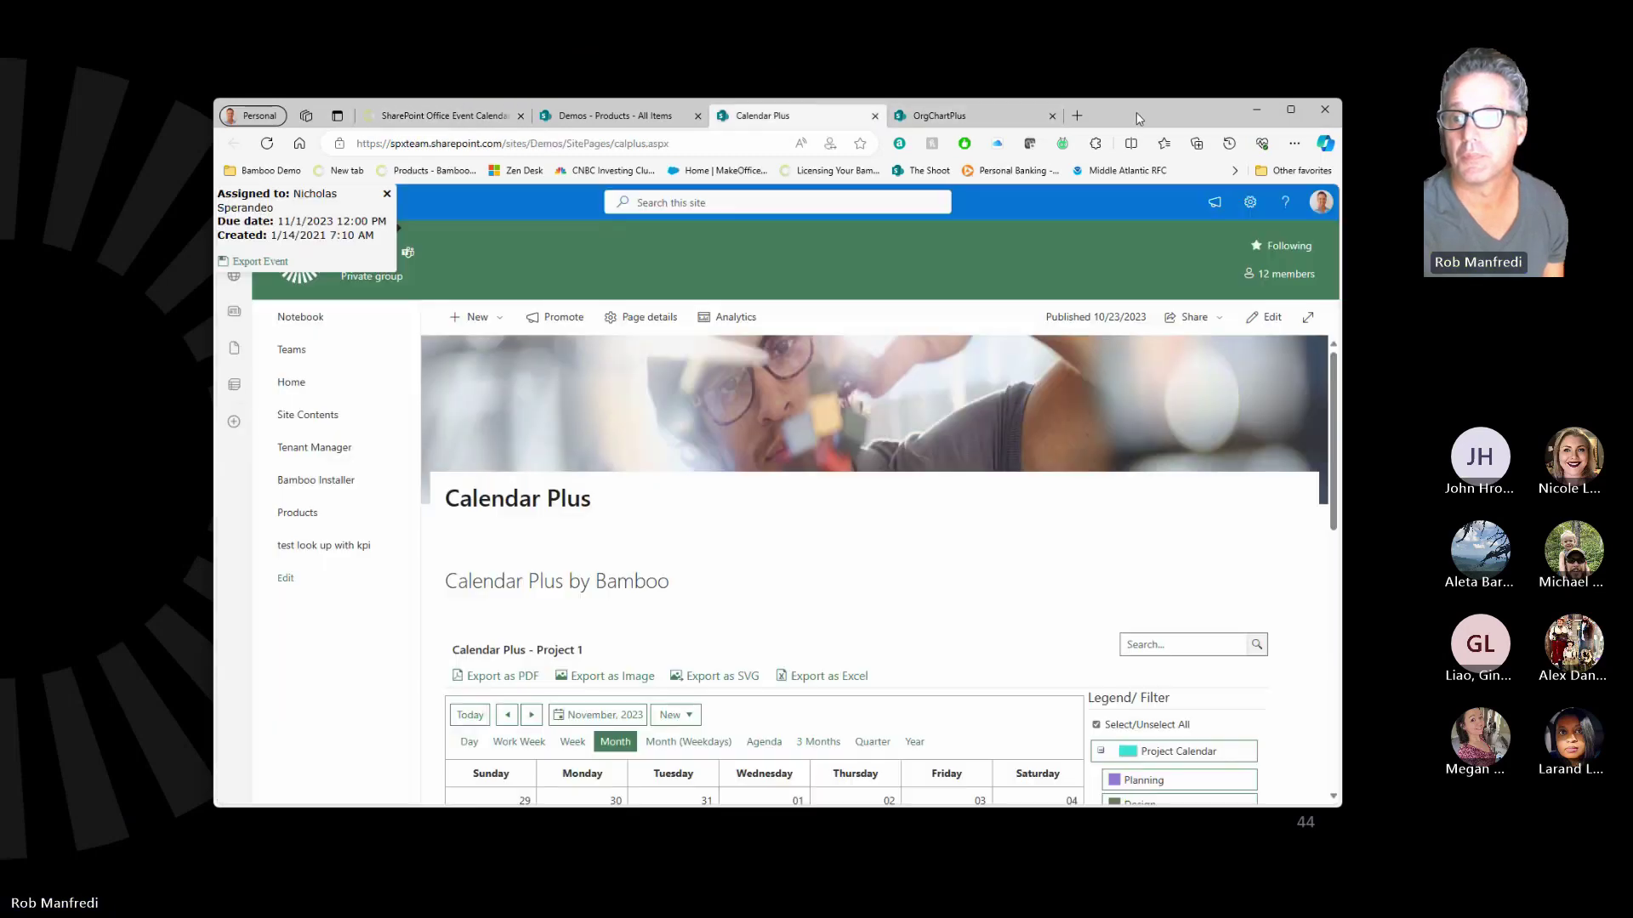
double_click(1139, 118)
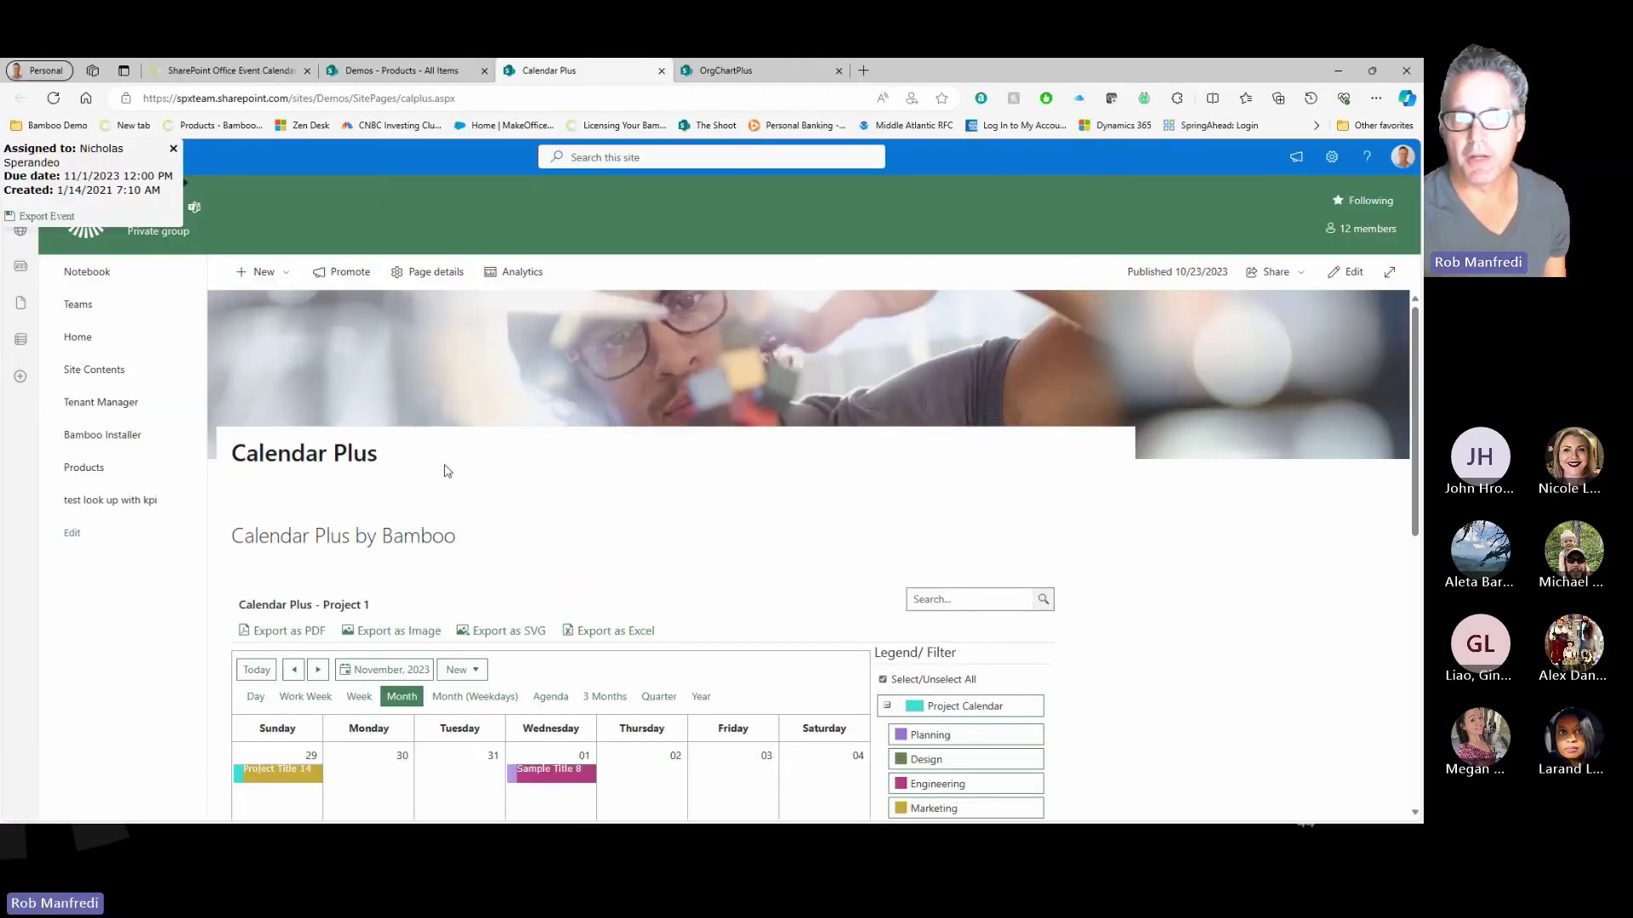
Step: View the Project Title 11 event details, then go back to October 2023 in Month view
scroll(1097, 579, "down", 2)
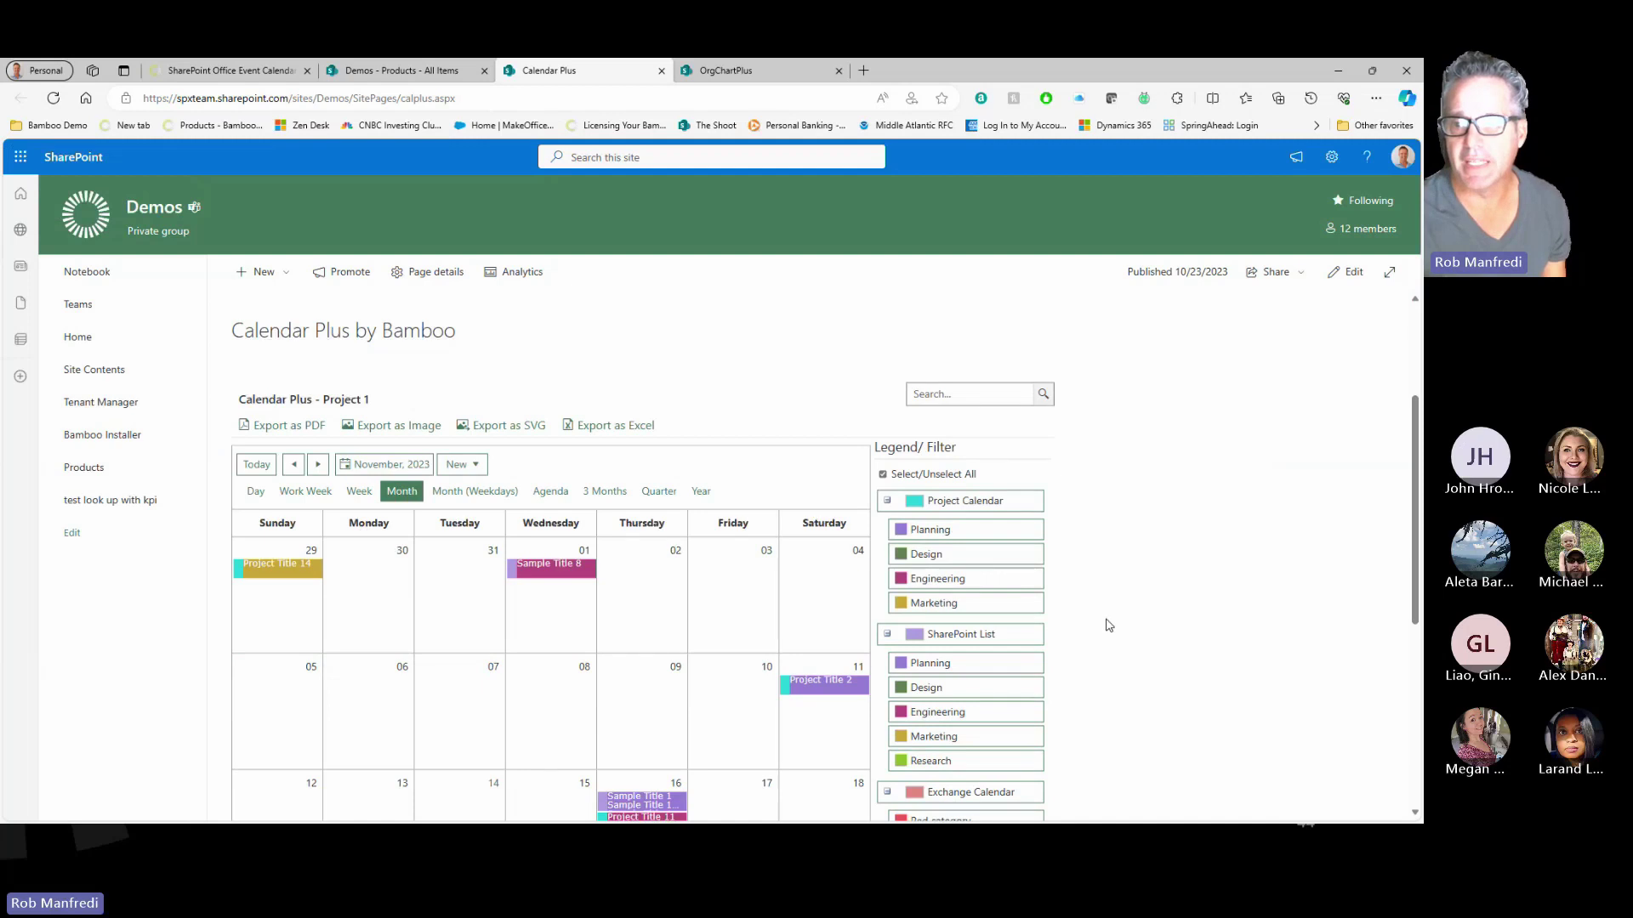
scroll(1228, 585, "down", 1)
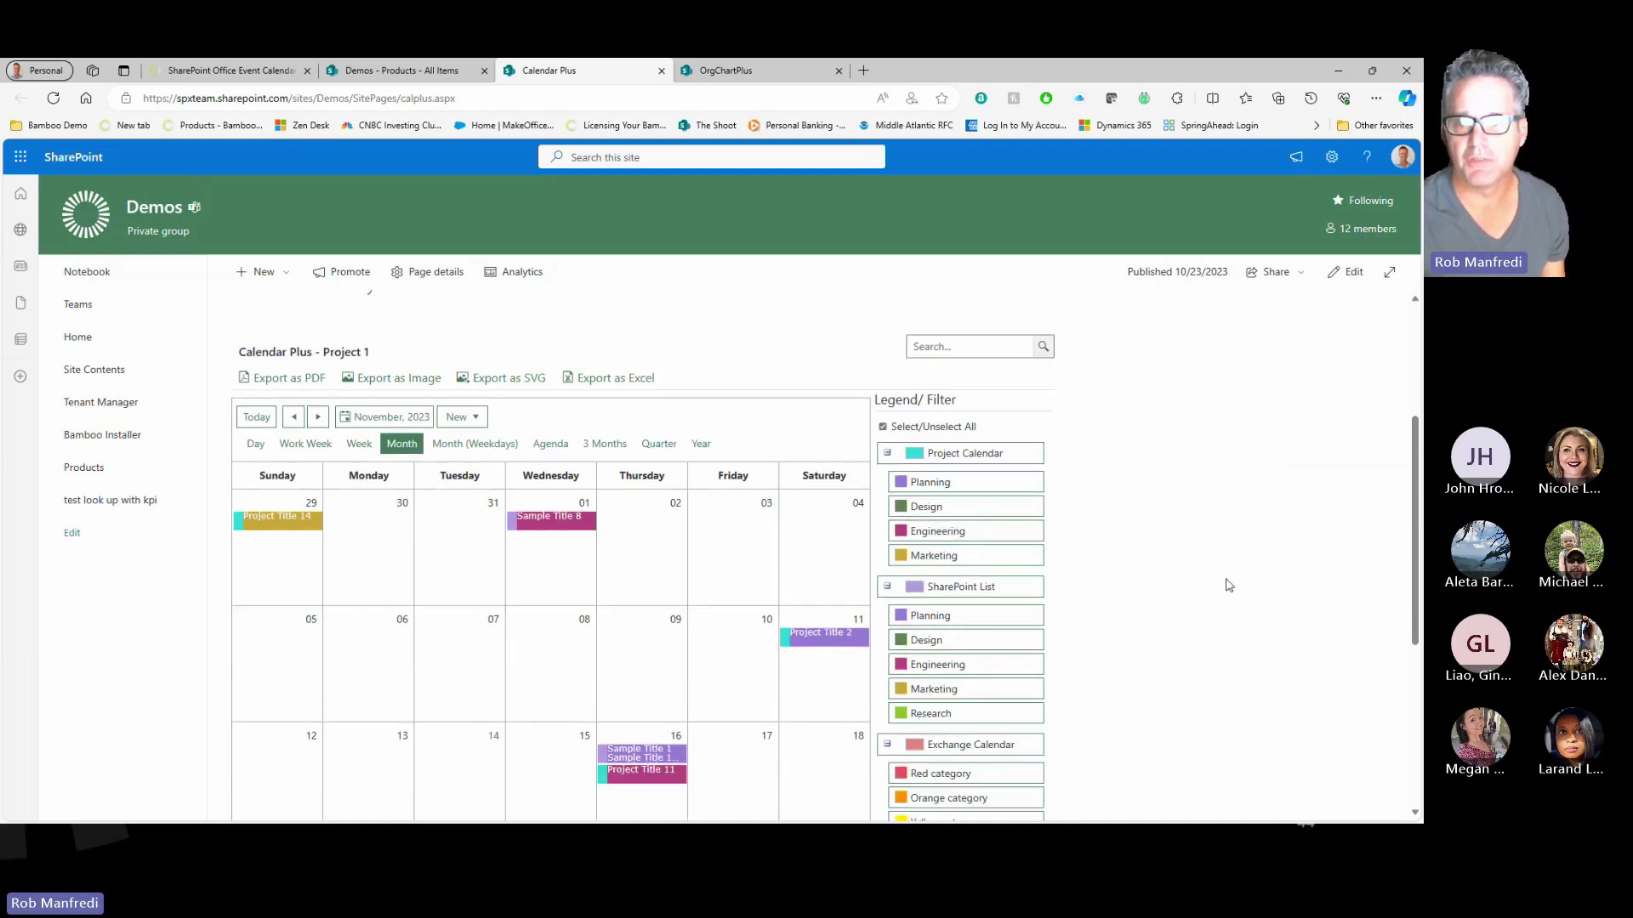
scroll(1228, 586, "down", 2)
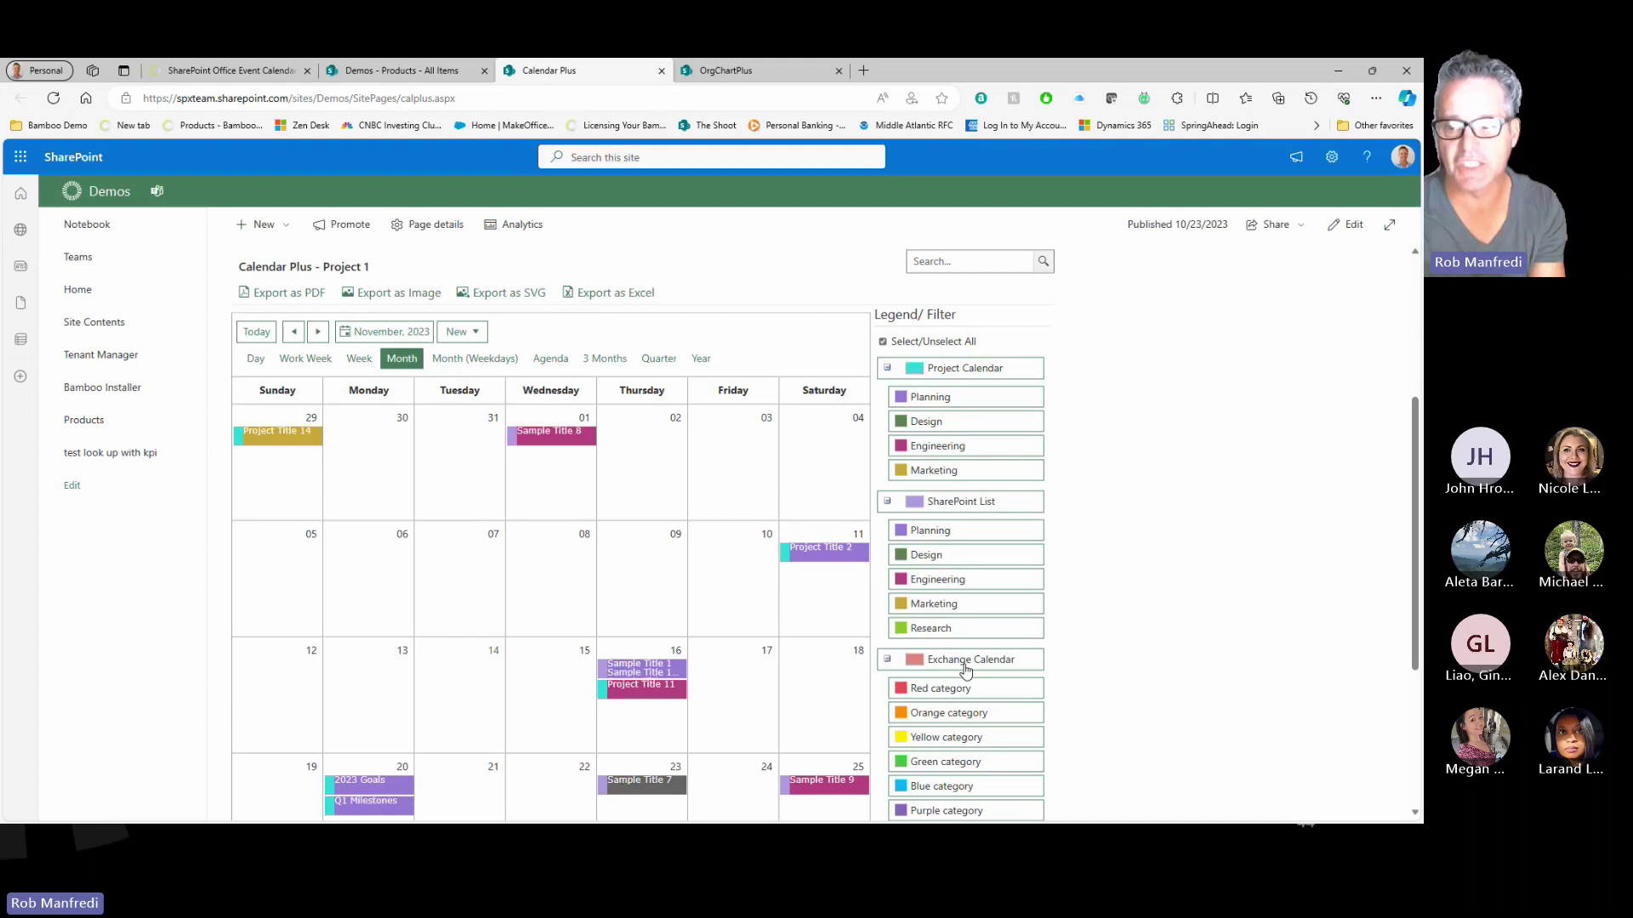
left_click(644, 685)
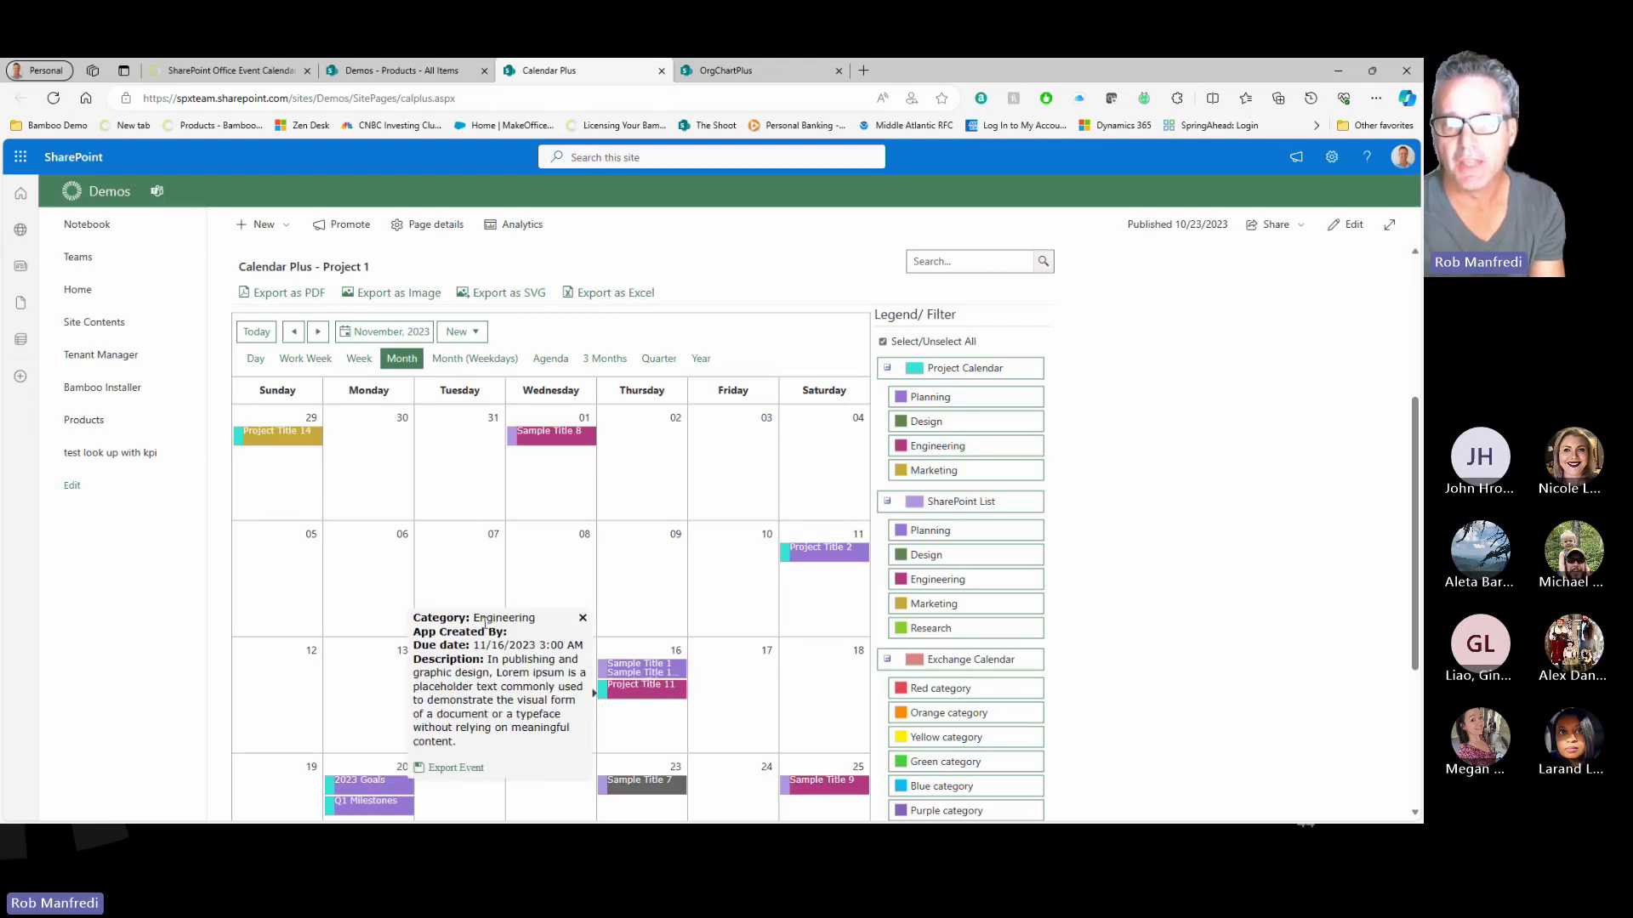
left_click(291, 333)
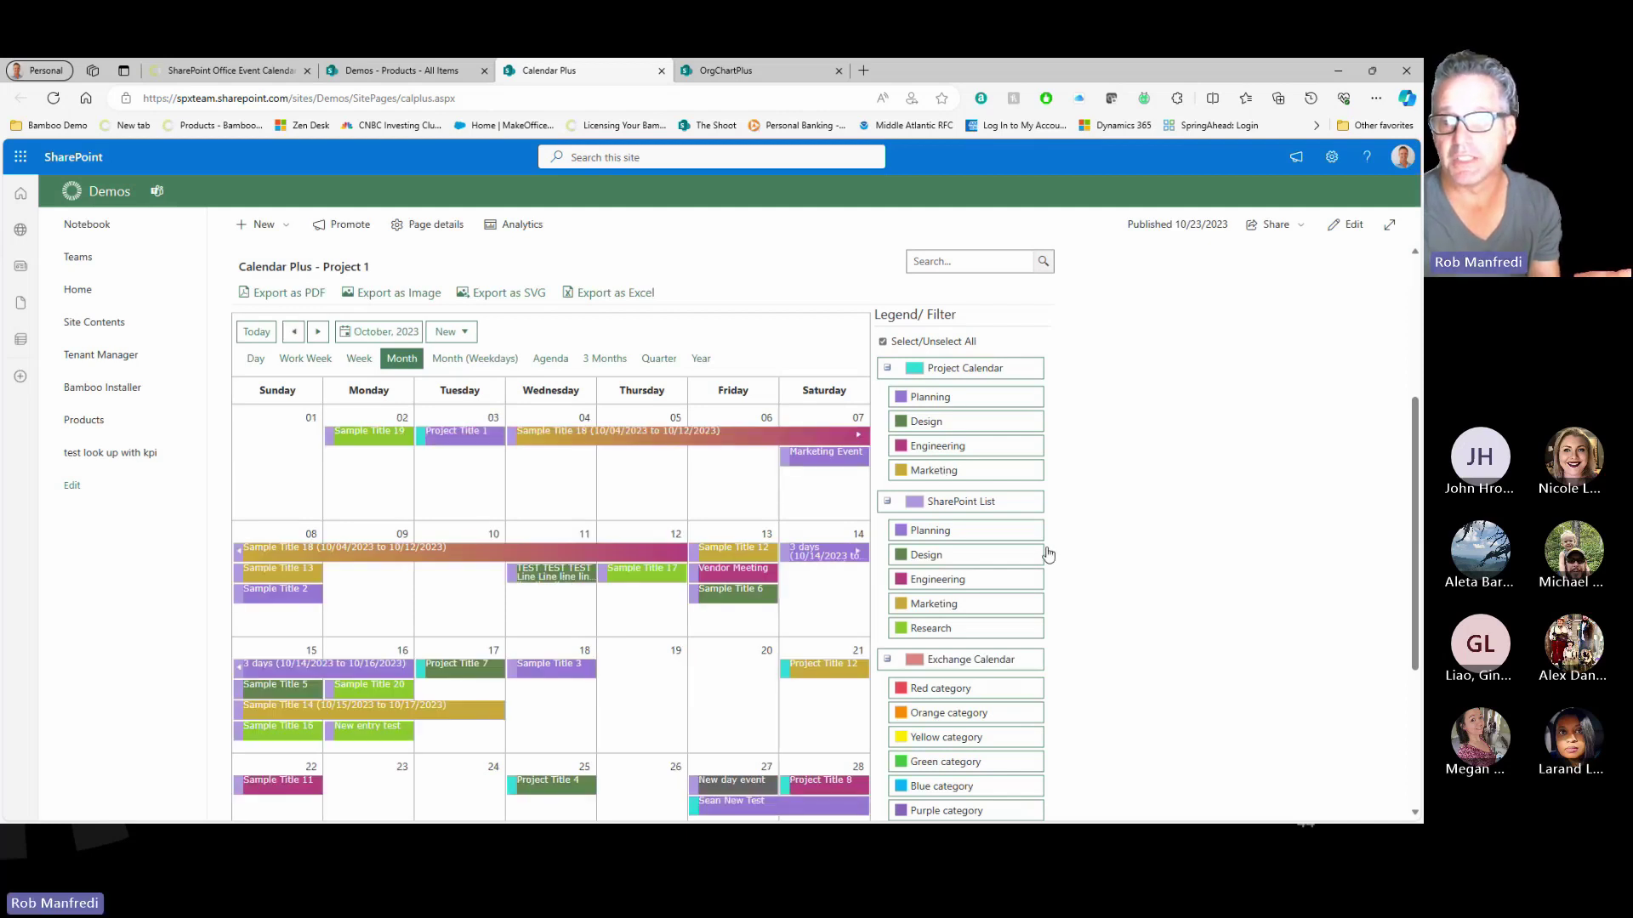
scroll(978, 378, "down", 1)
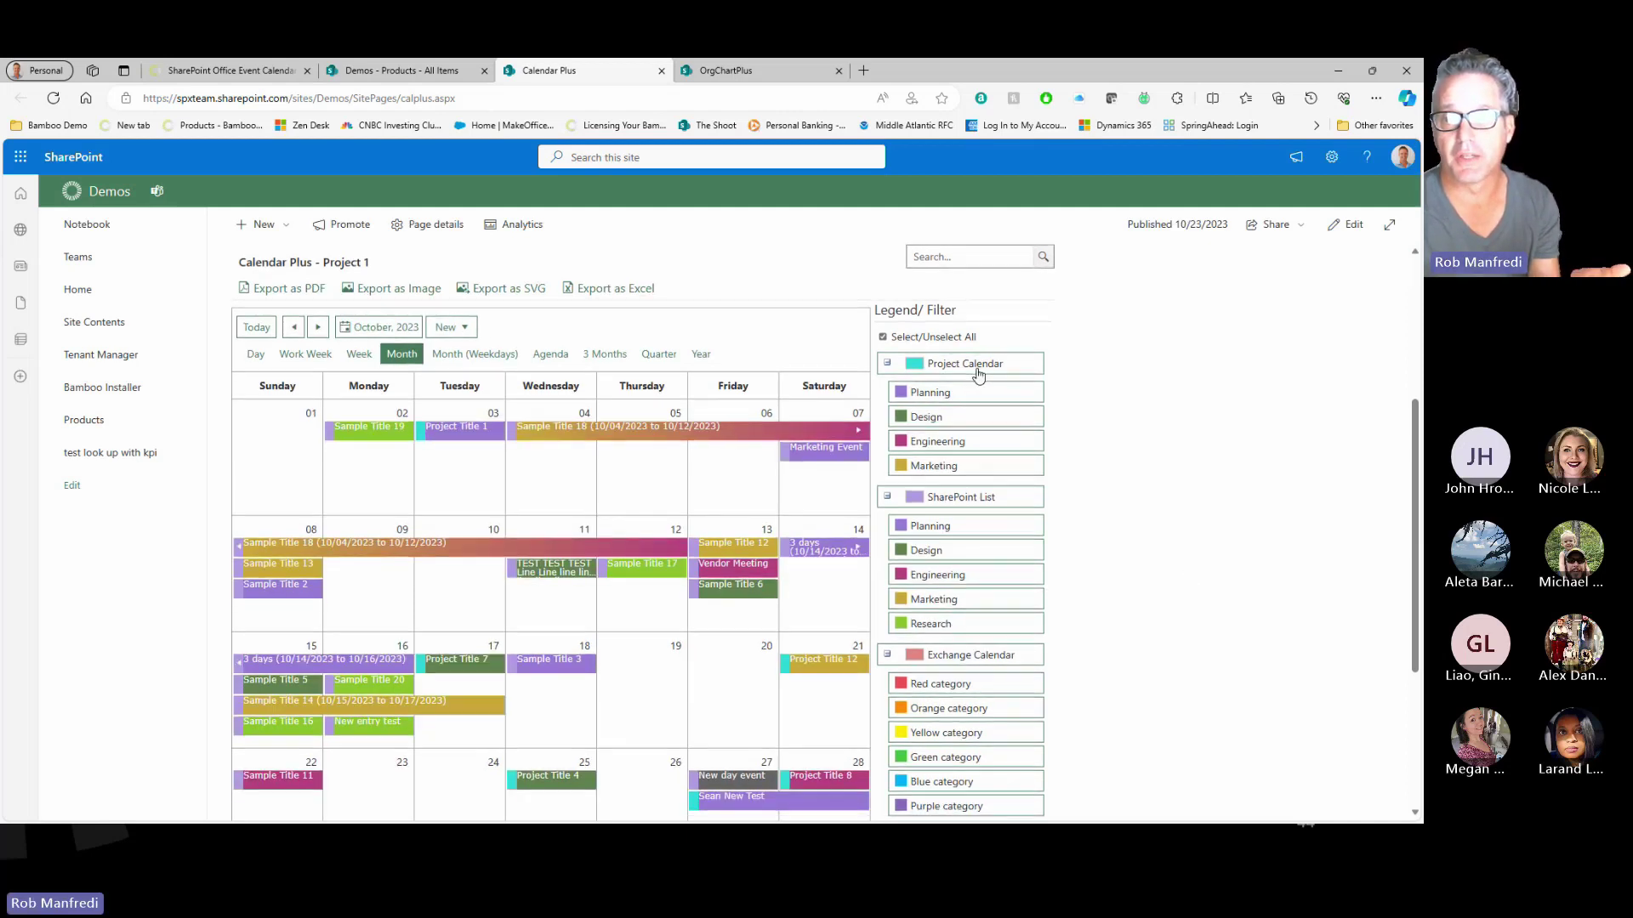
scroll(1151, 447, "down", 3)
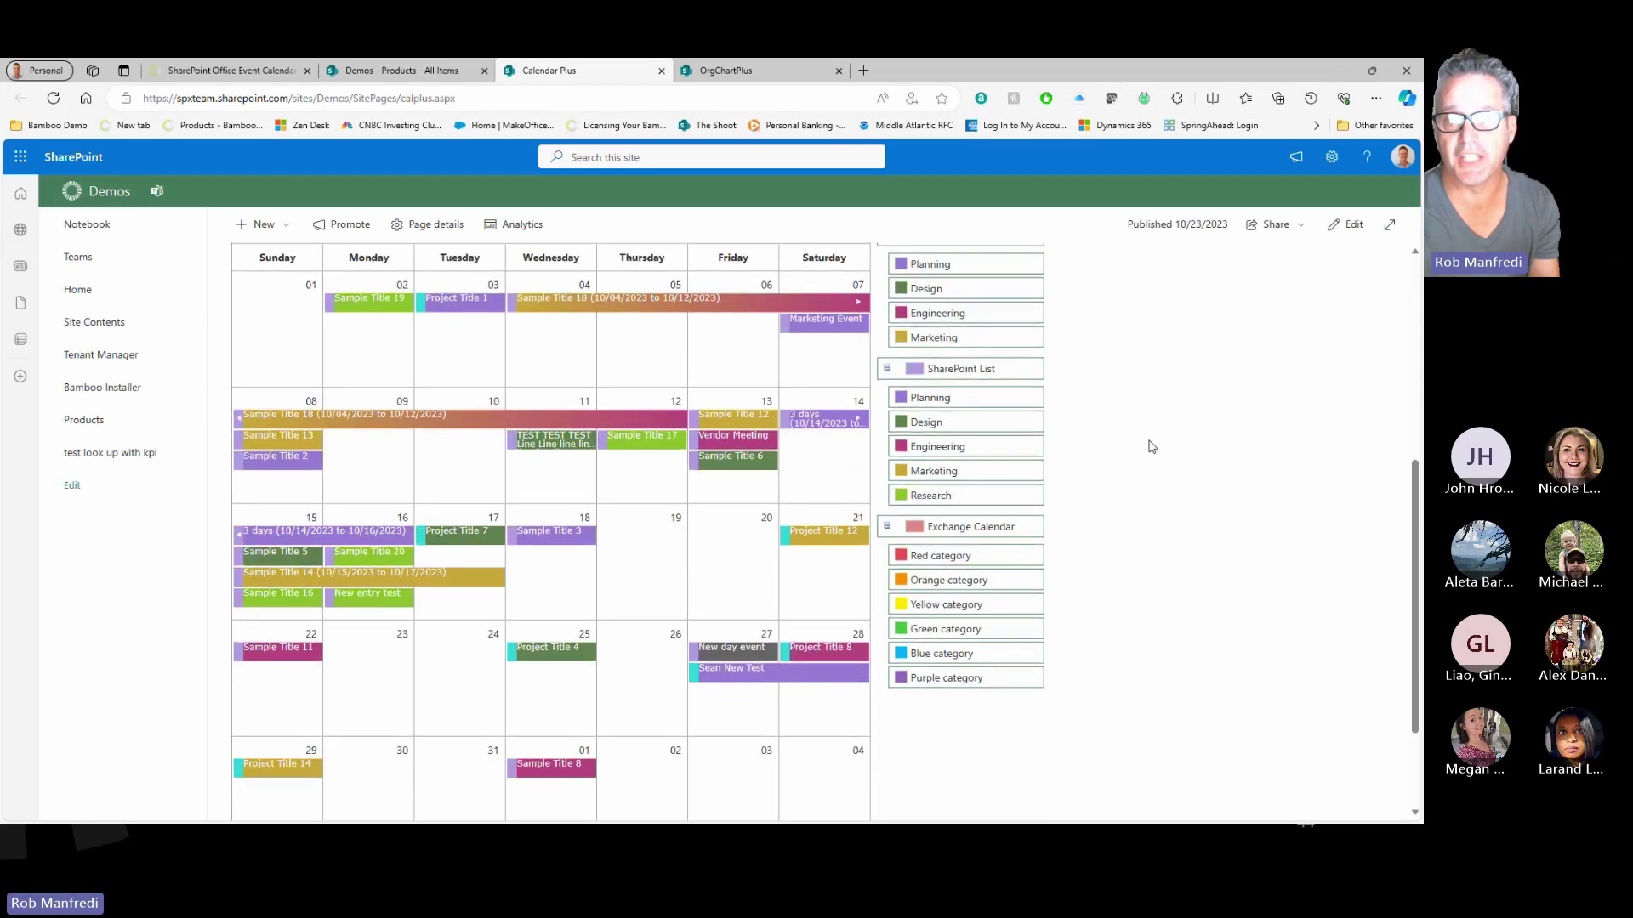
scroll(1151, 447, "up", 1)
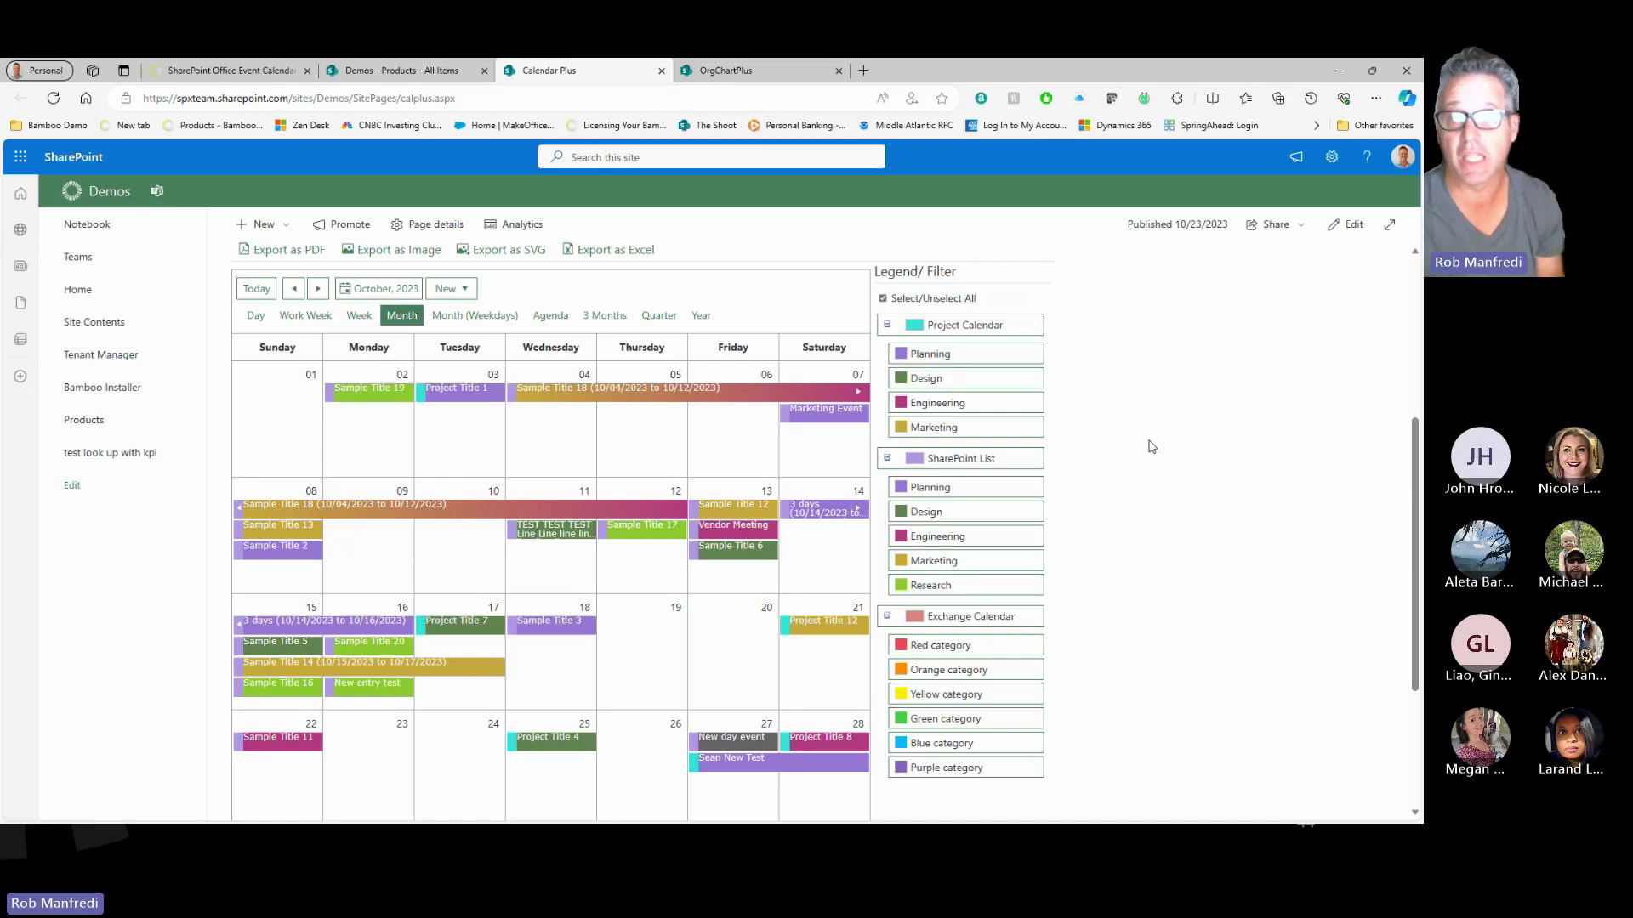
left_click(883, 298)
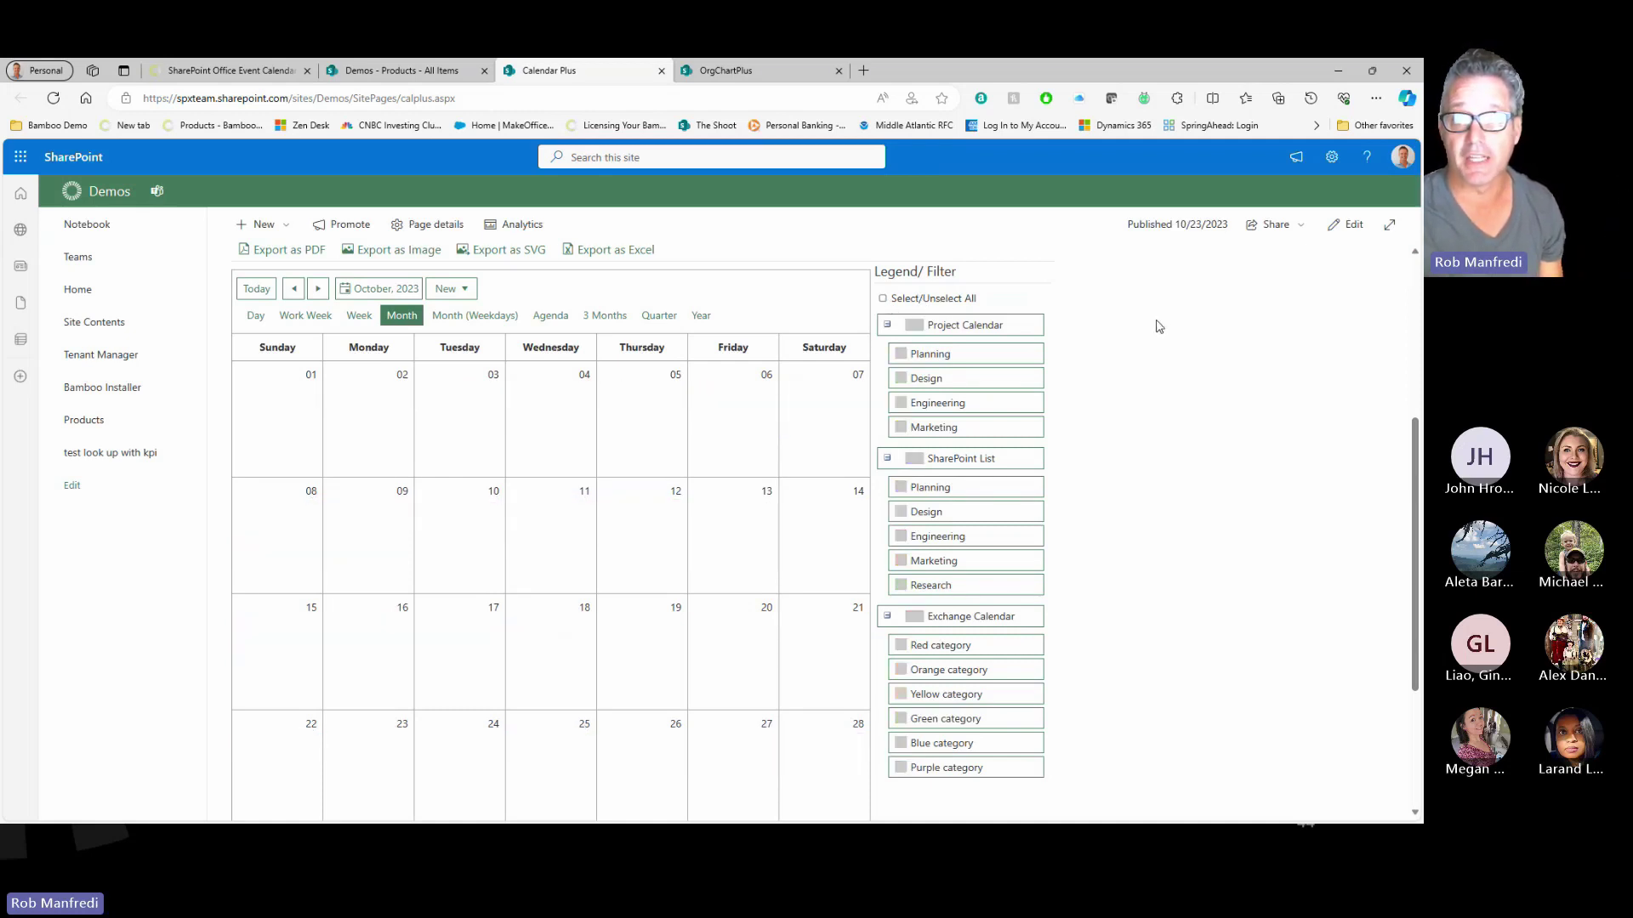
left_click(934, 463)
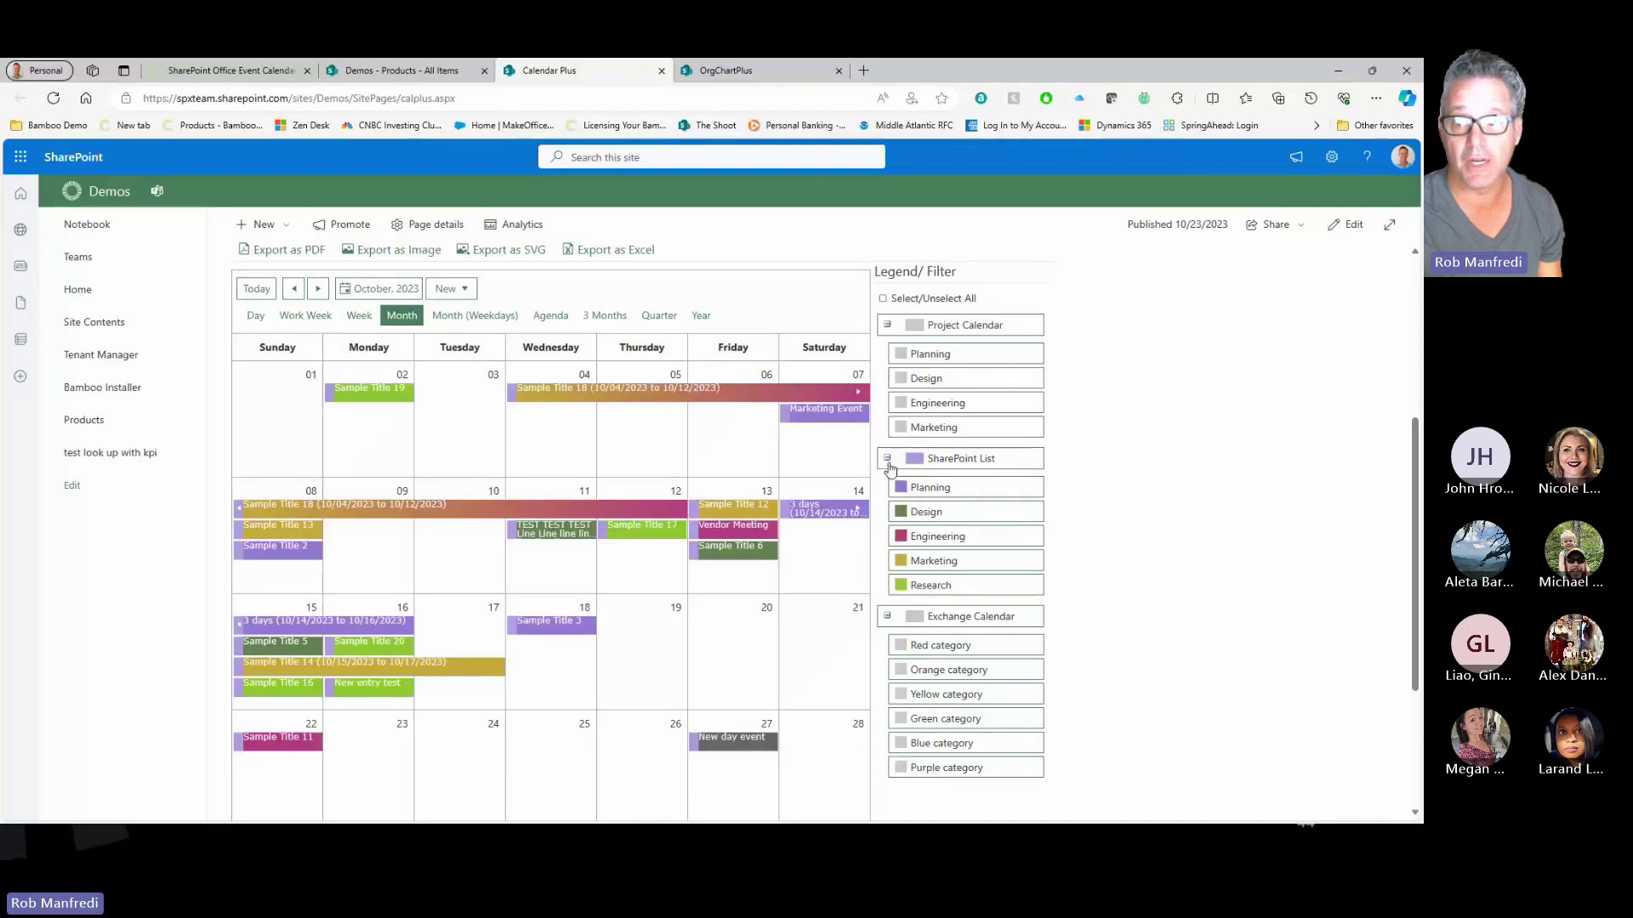
left_click(969, 468)
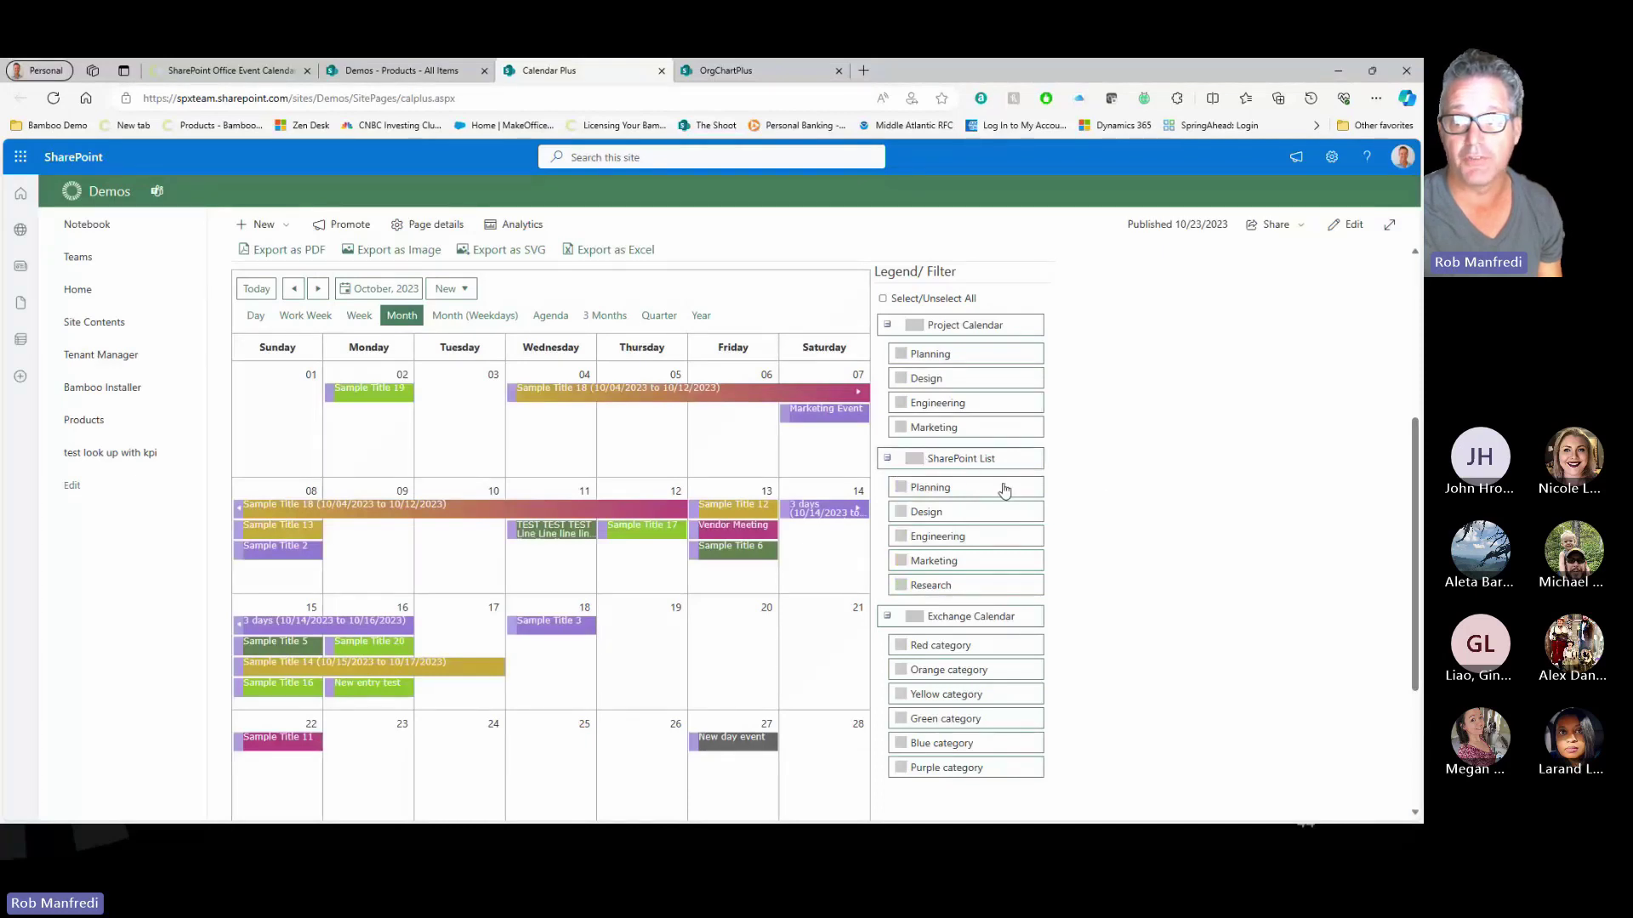
left_click(924, 491)
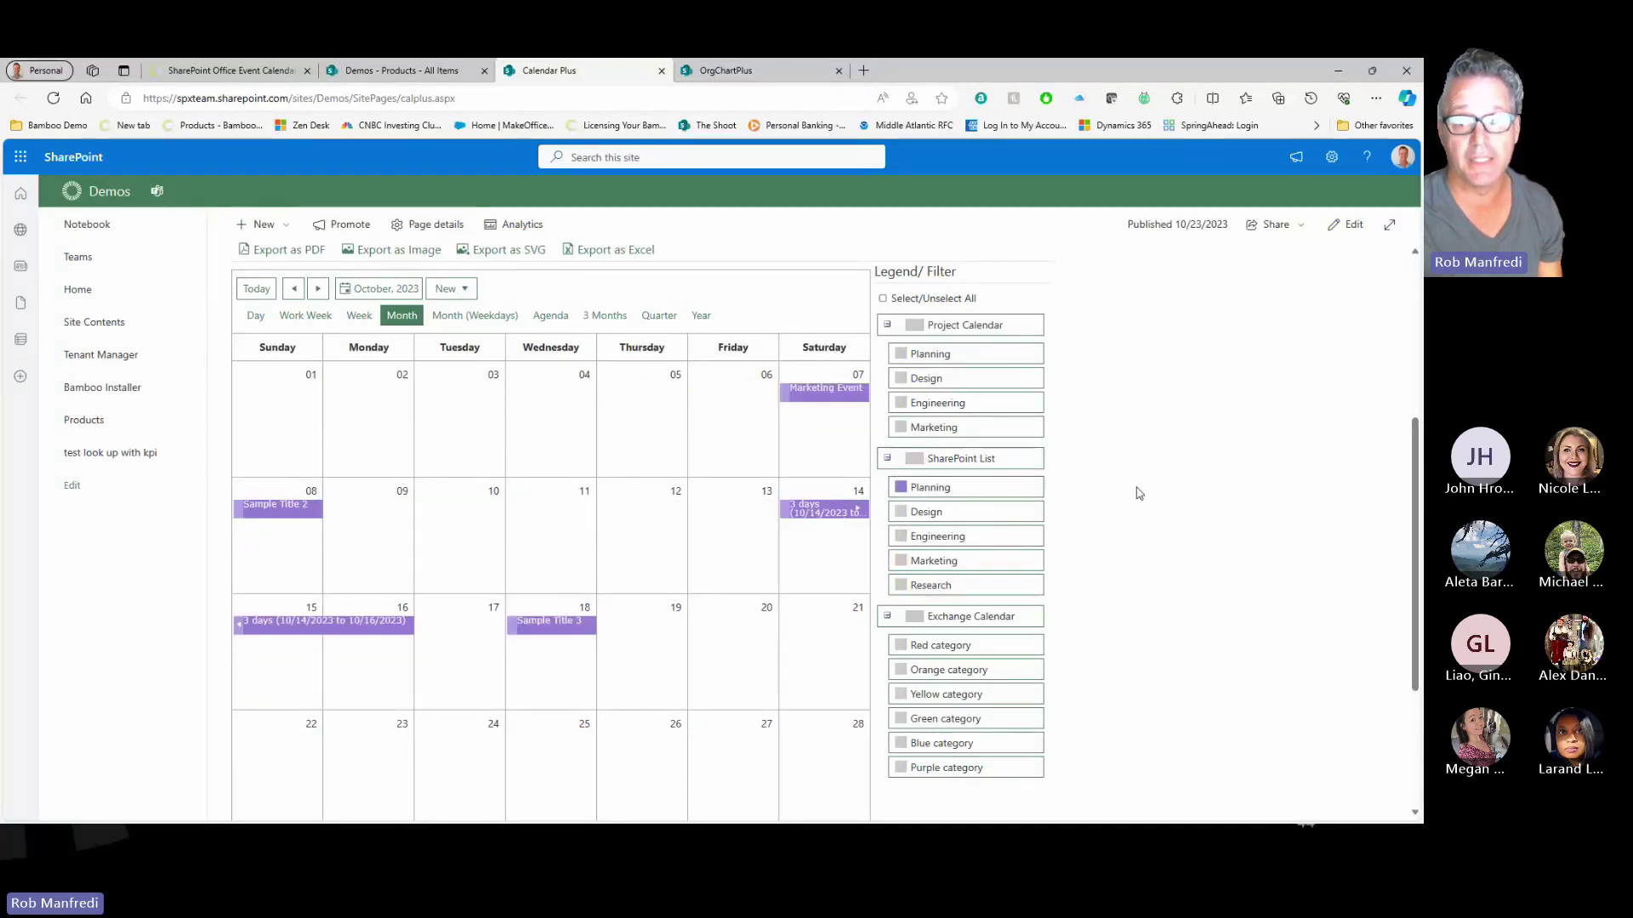
left_click(805, 509)
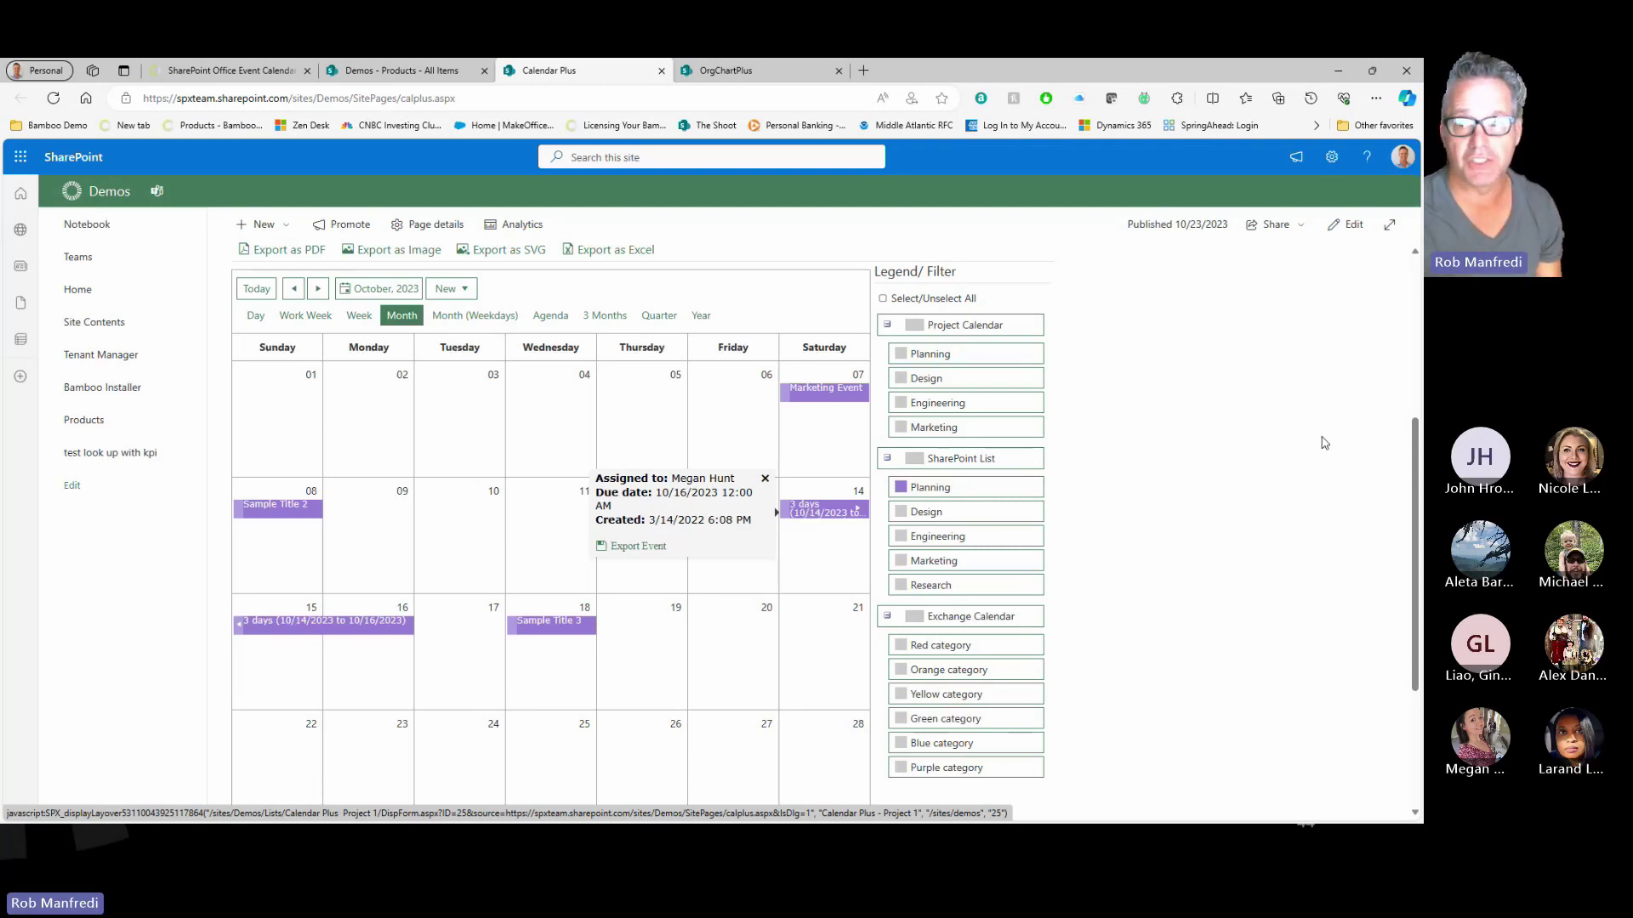
left_click(900, 297)
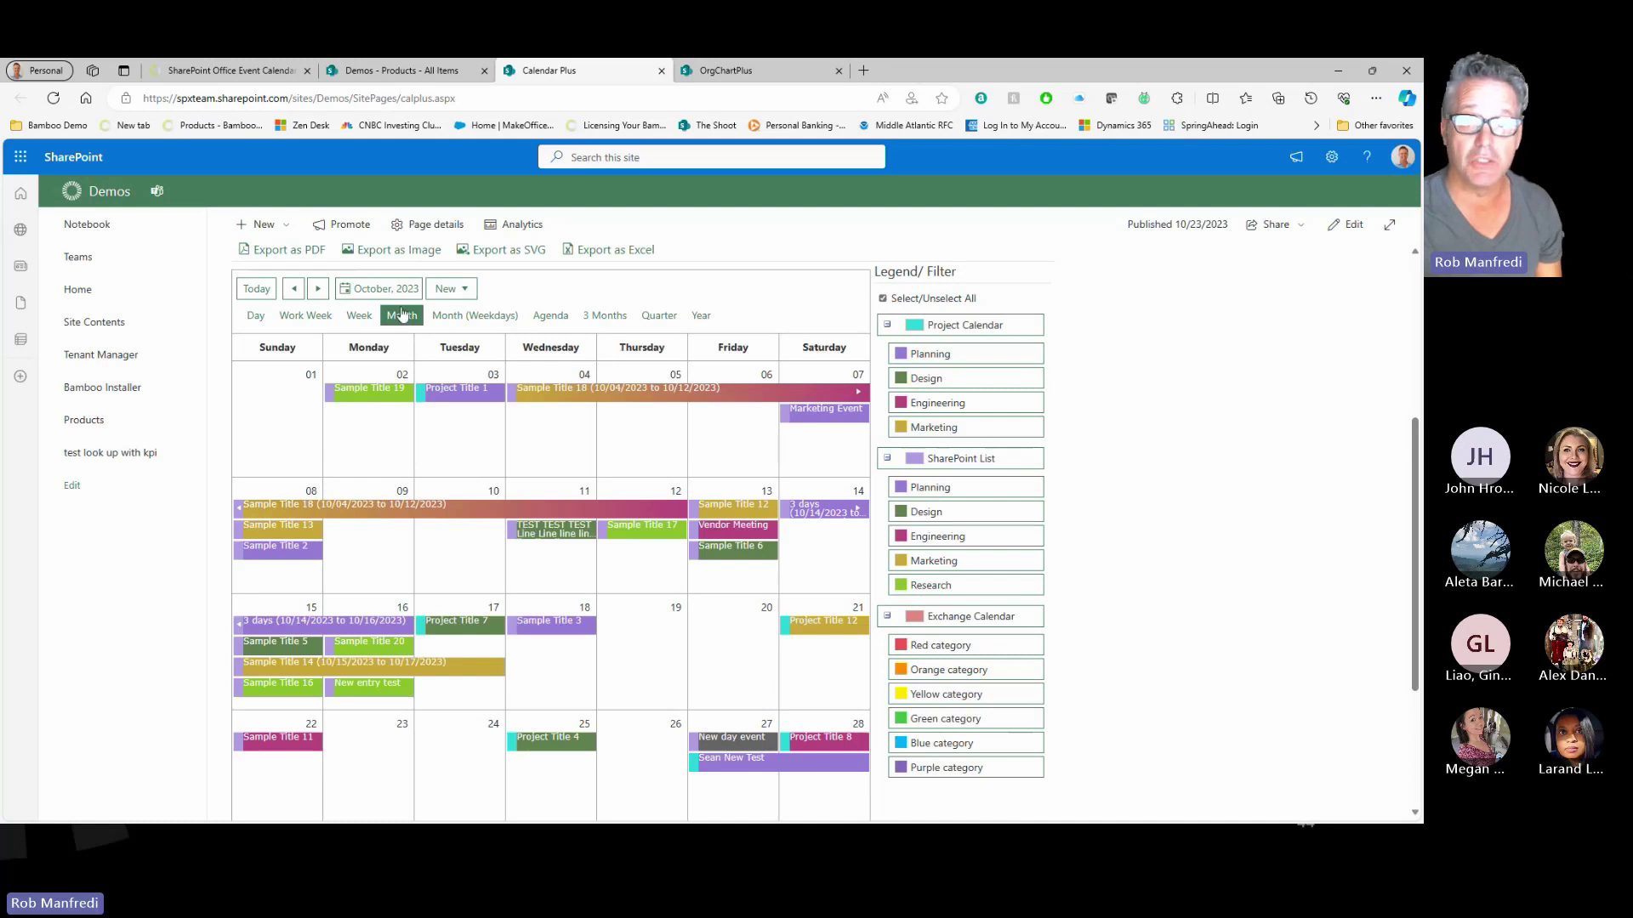
Step: Show the calendar in Month (Weekdays) view without weekends
left_click(477, 315)
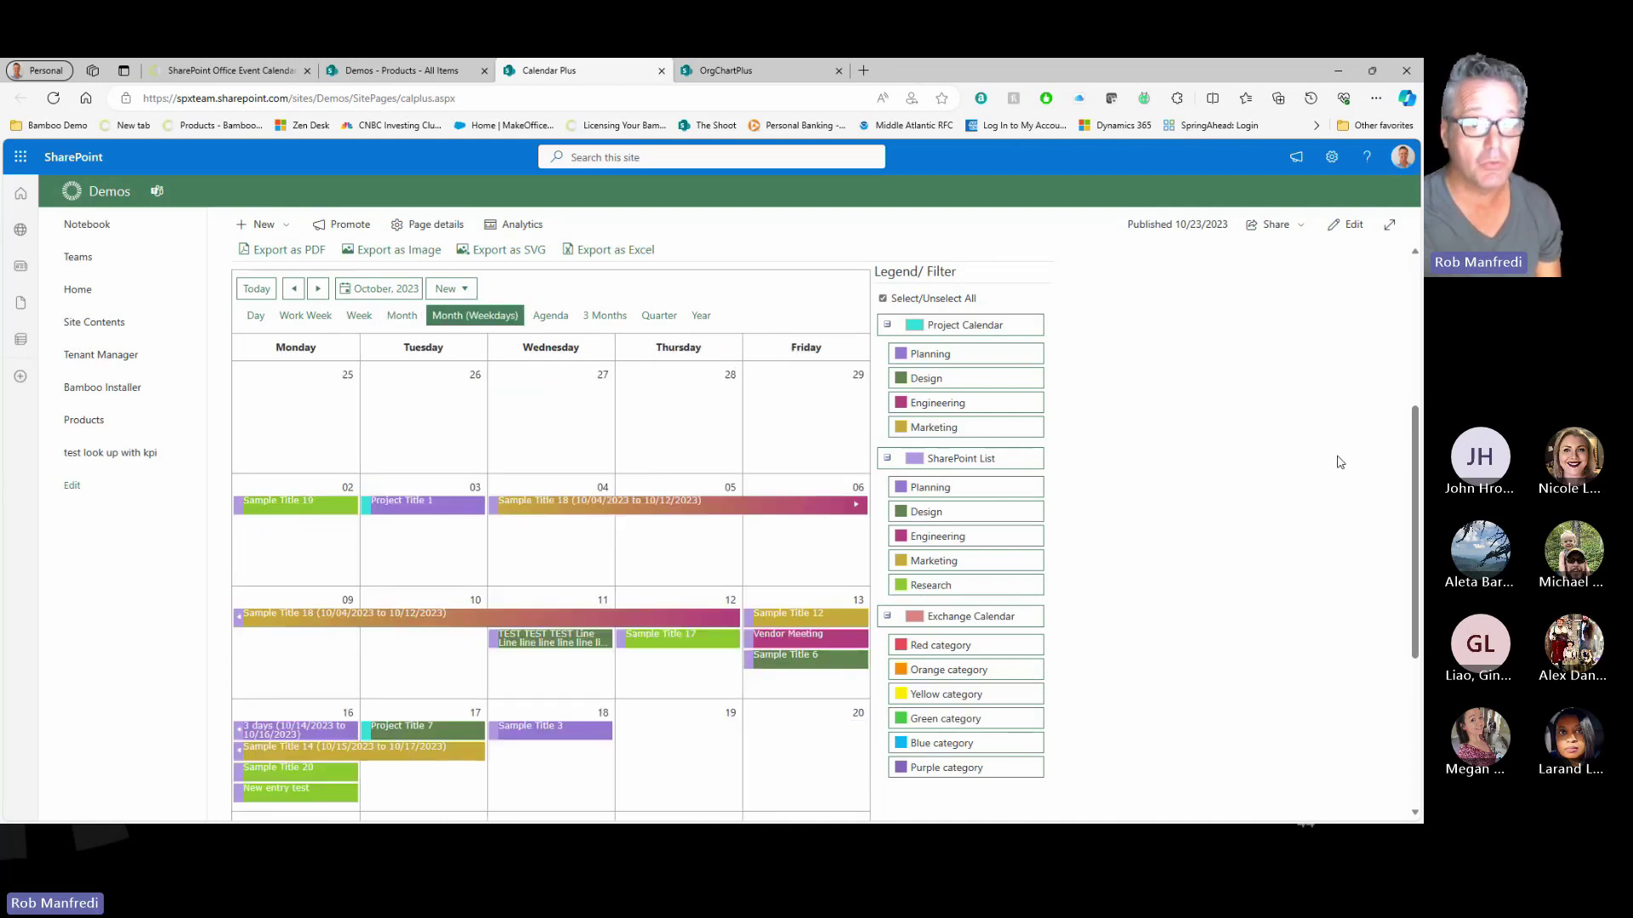
scroll(1339, 462, "down", 1)
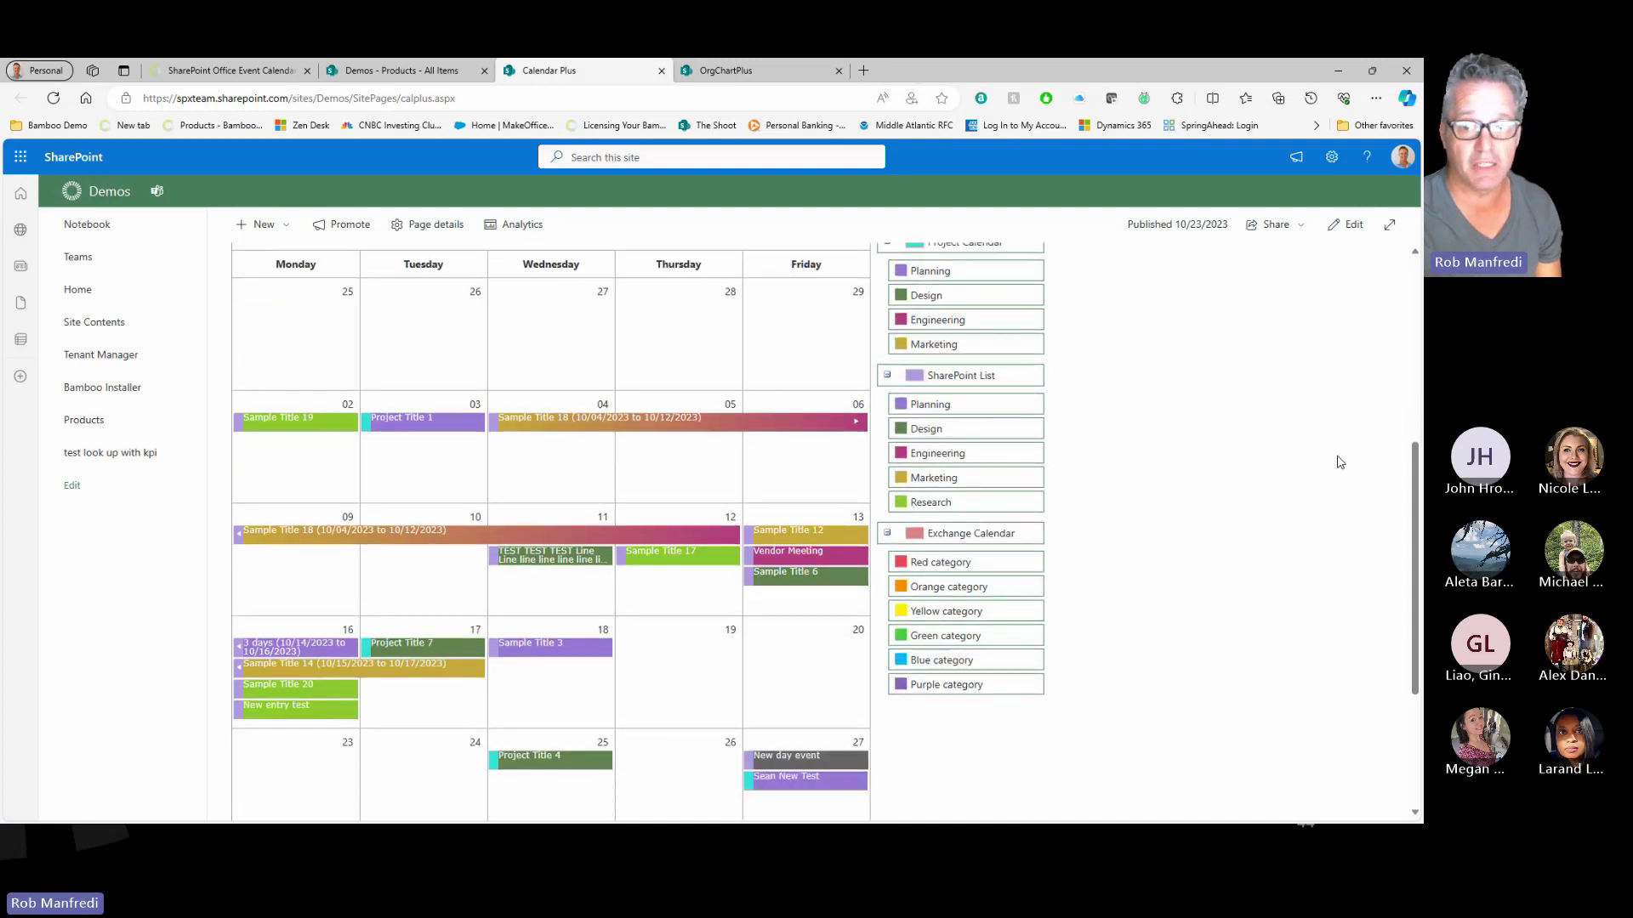
scroll(1344, 461, "up", 2)
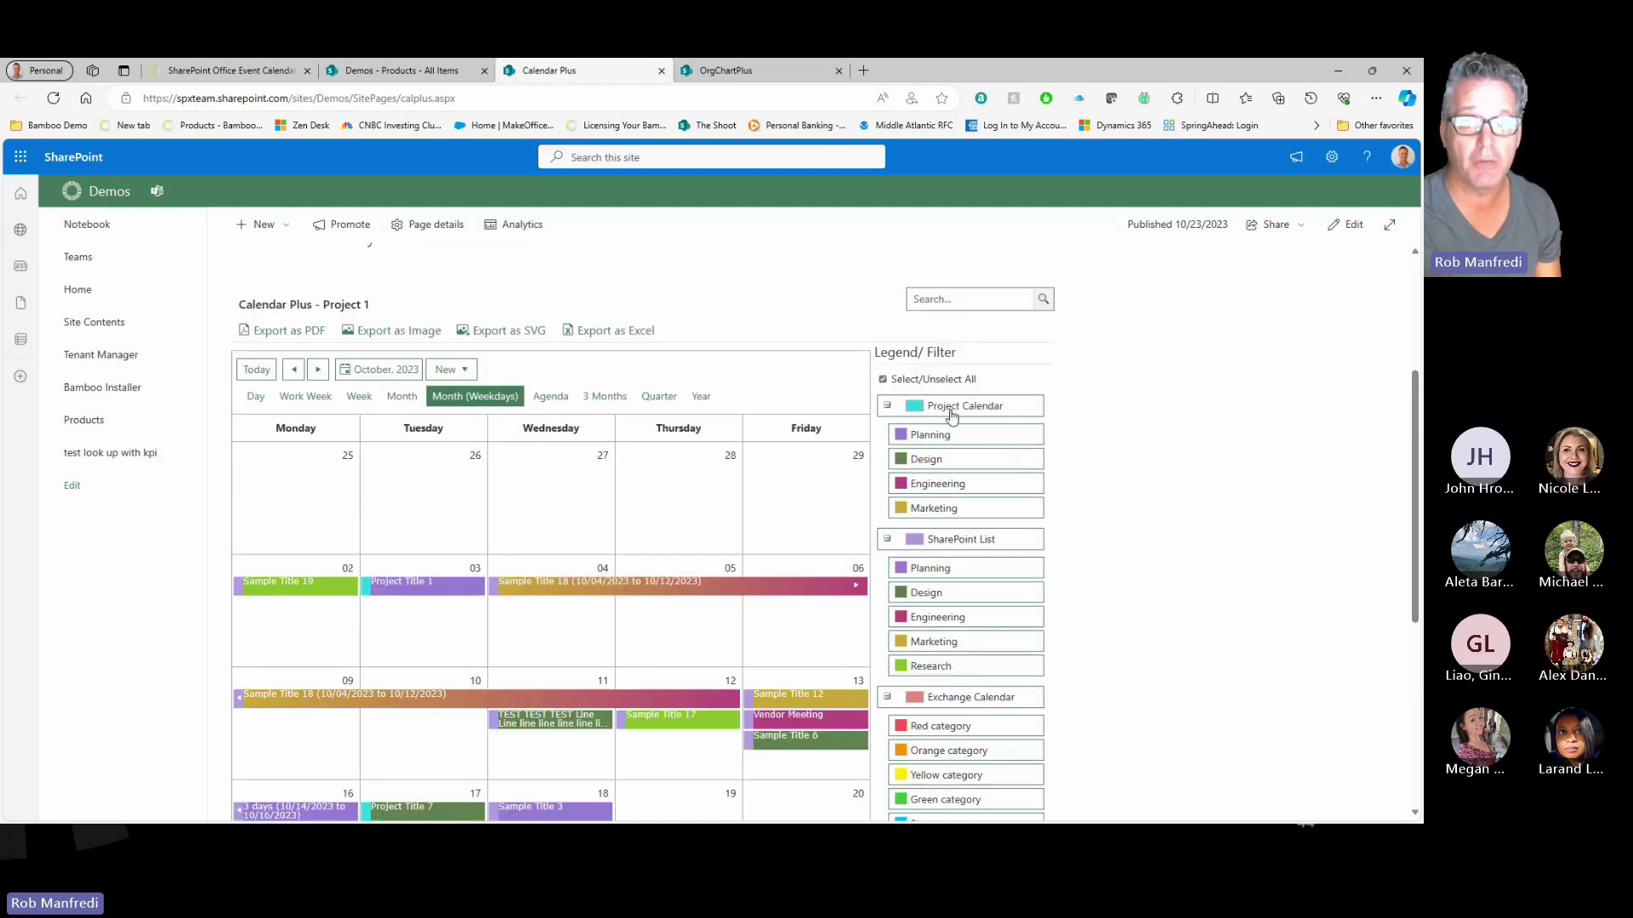
Step: List events in Agenda view, then switch to the 3 Months layout from October 1, 2023
left_click(550, 396)
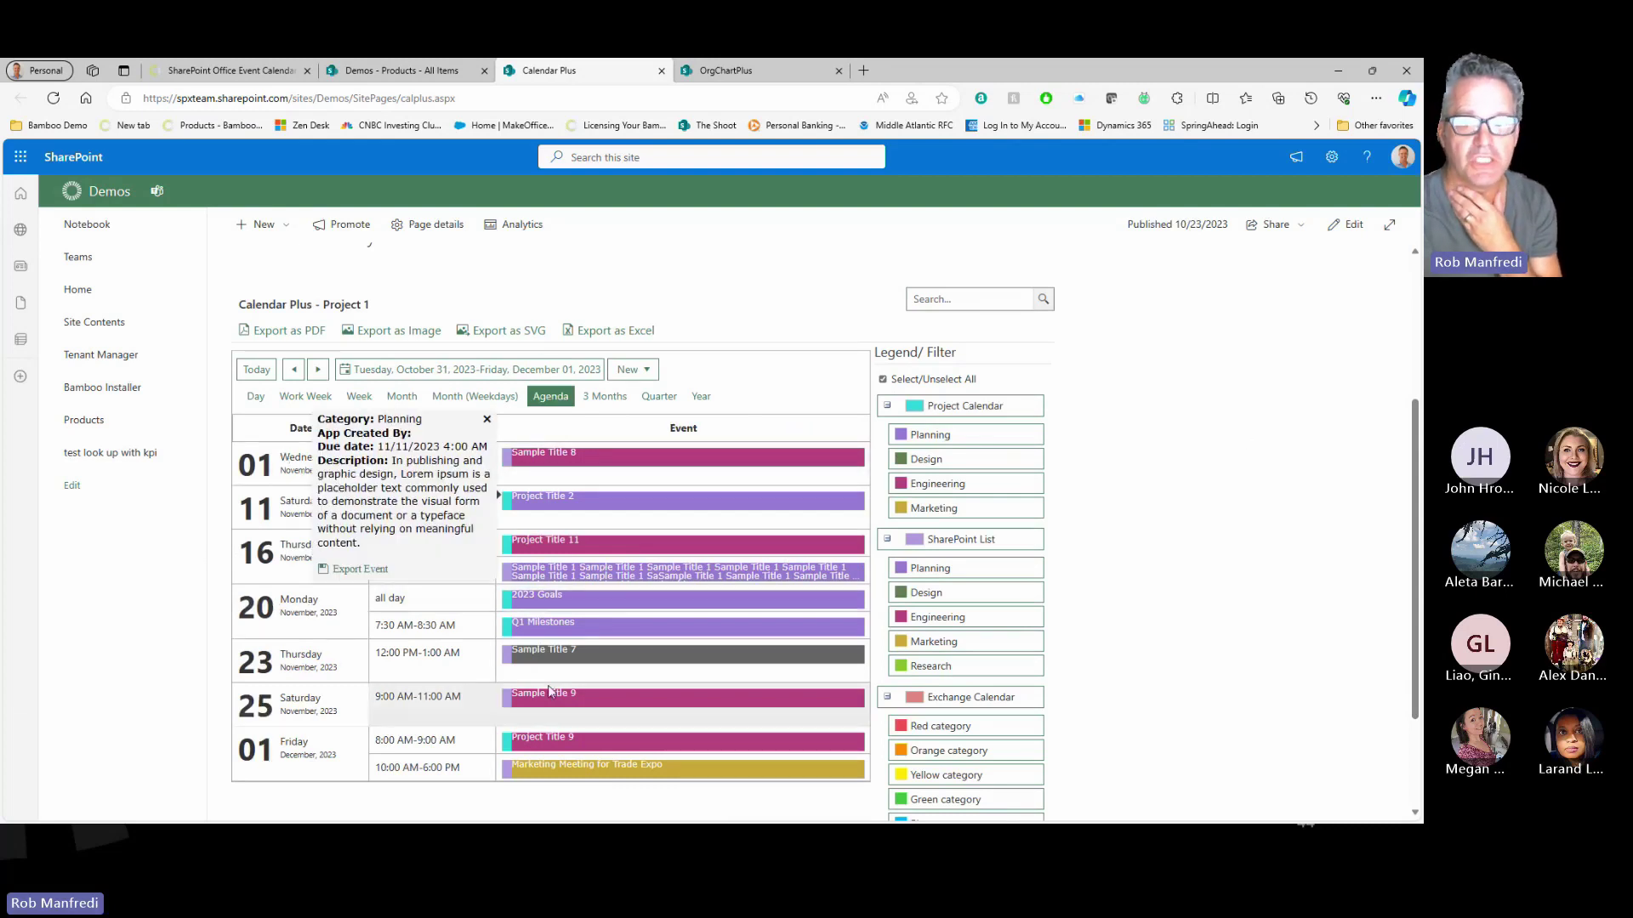
mouse_move(618, 554)
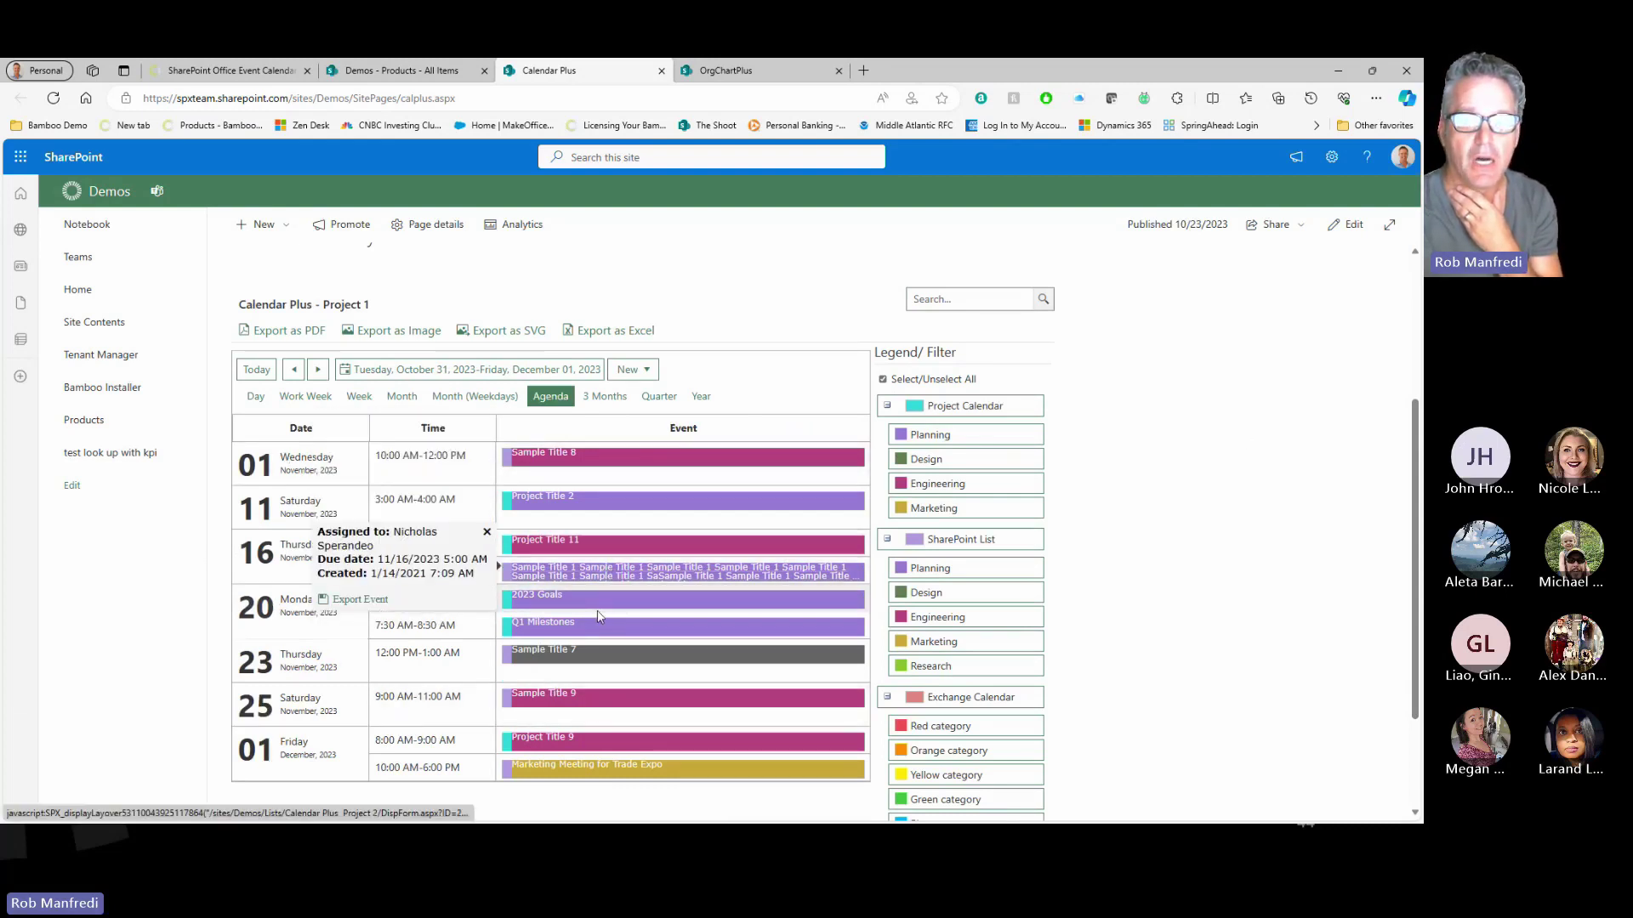
mouse_move(592, 774)
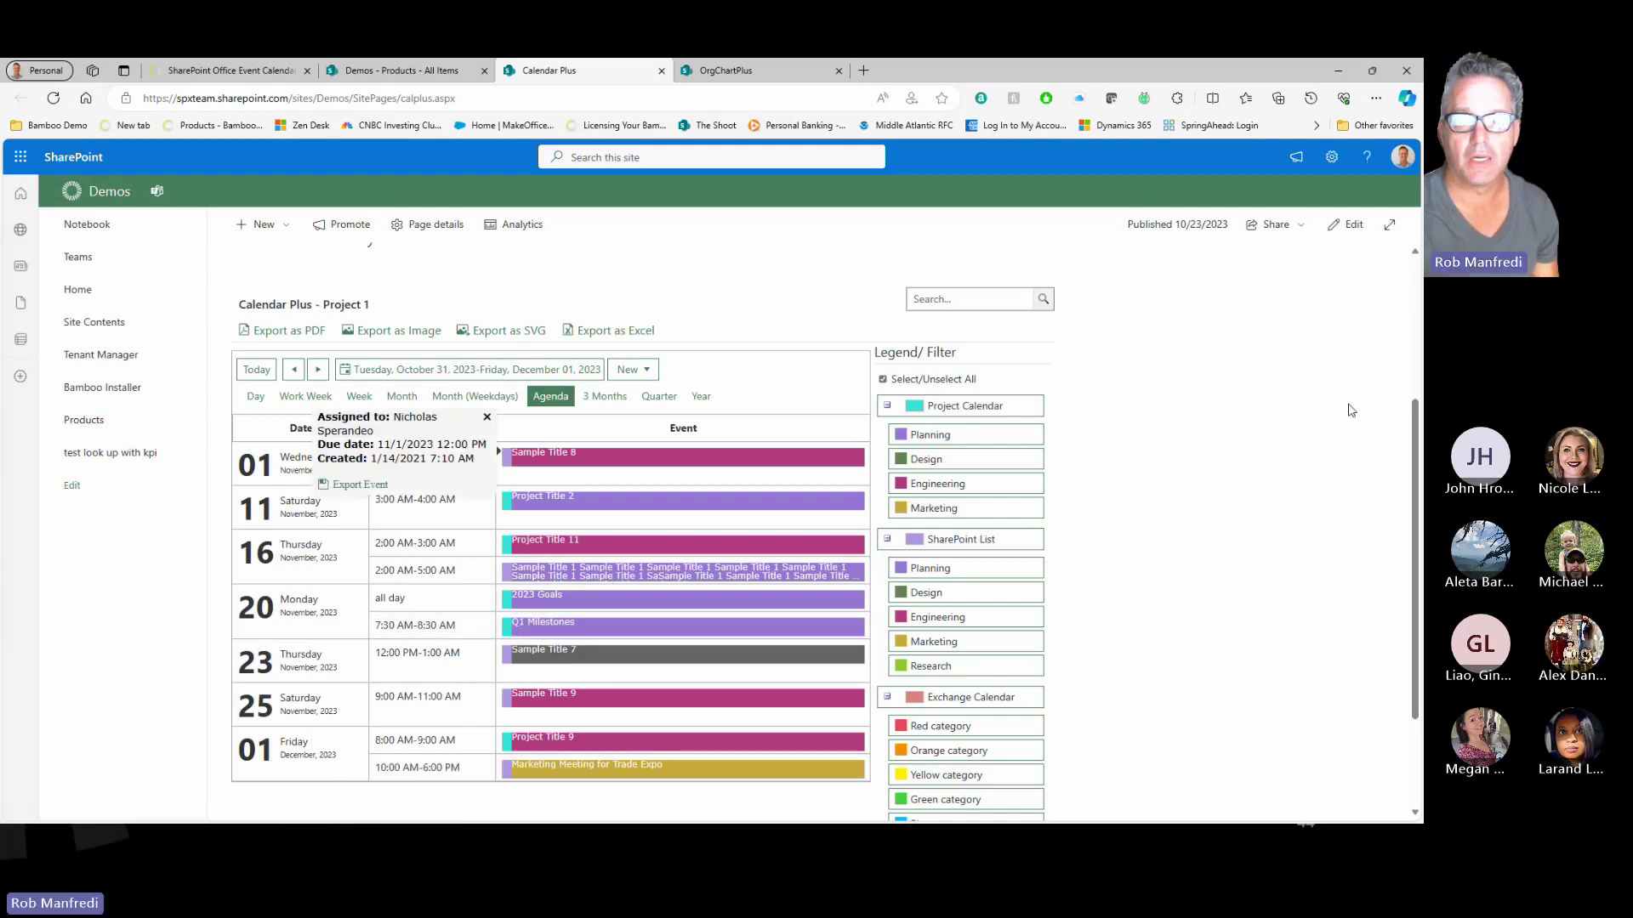
left_click(603, 398)
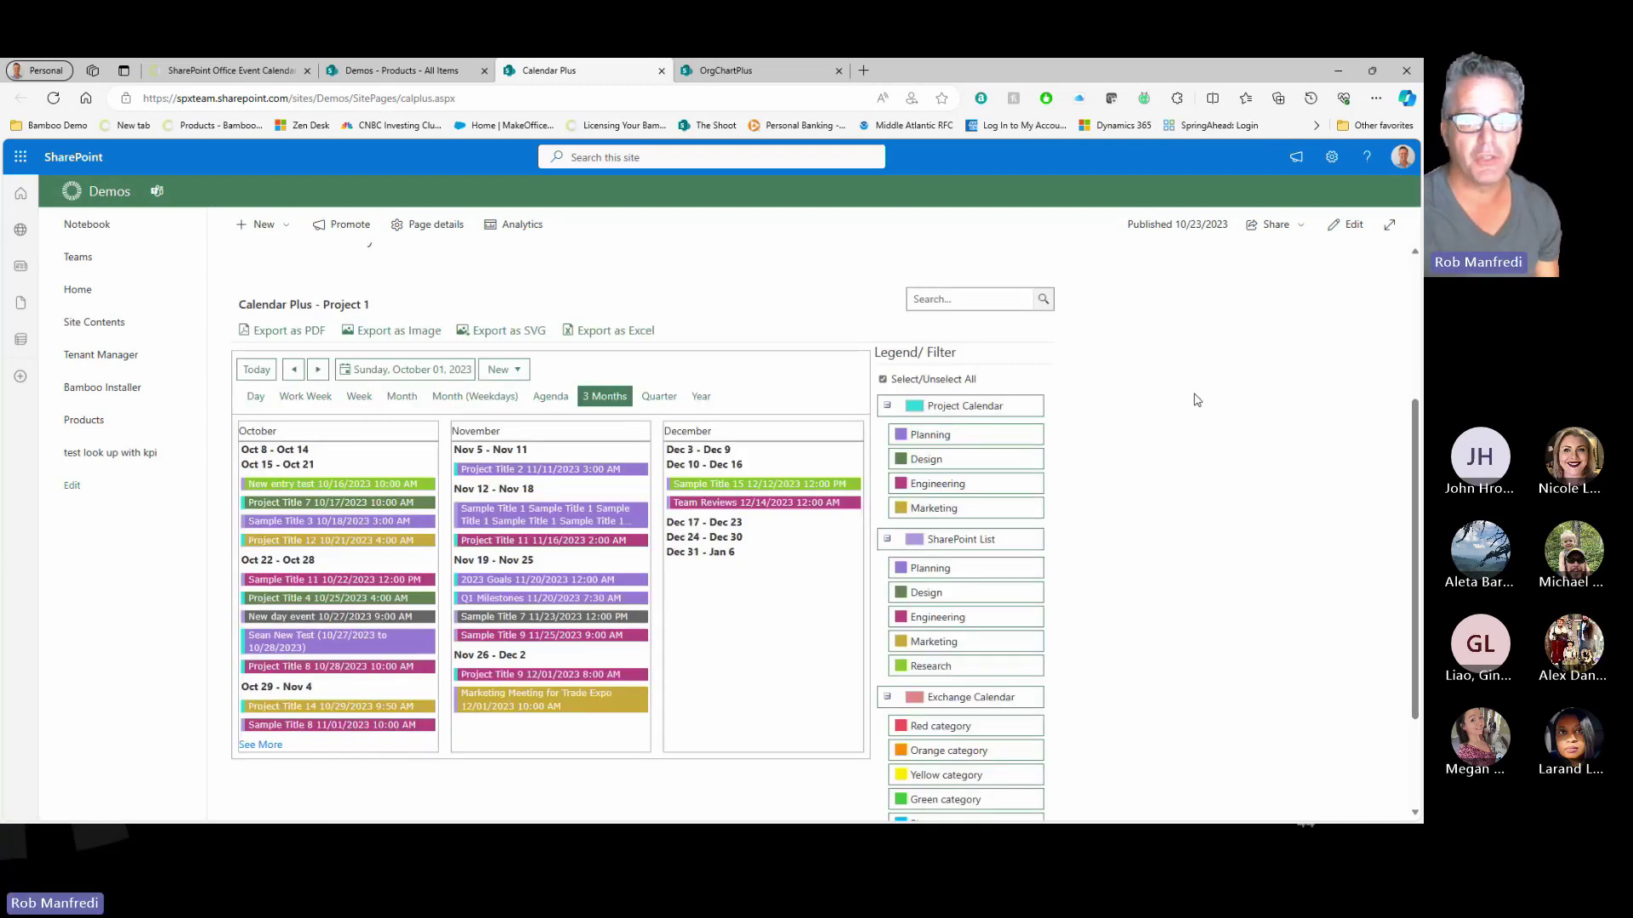
Step: Try the Quarter view, then the Year view of the calendar
left_click(668, 396)
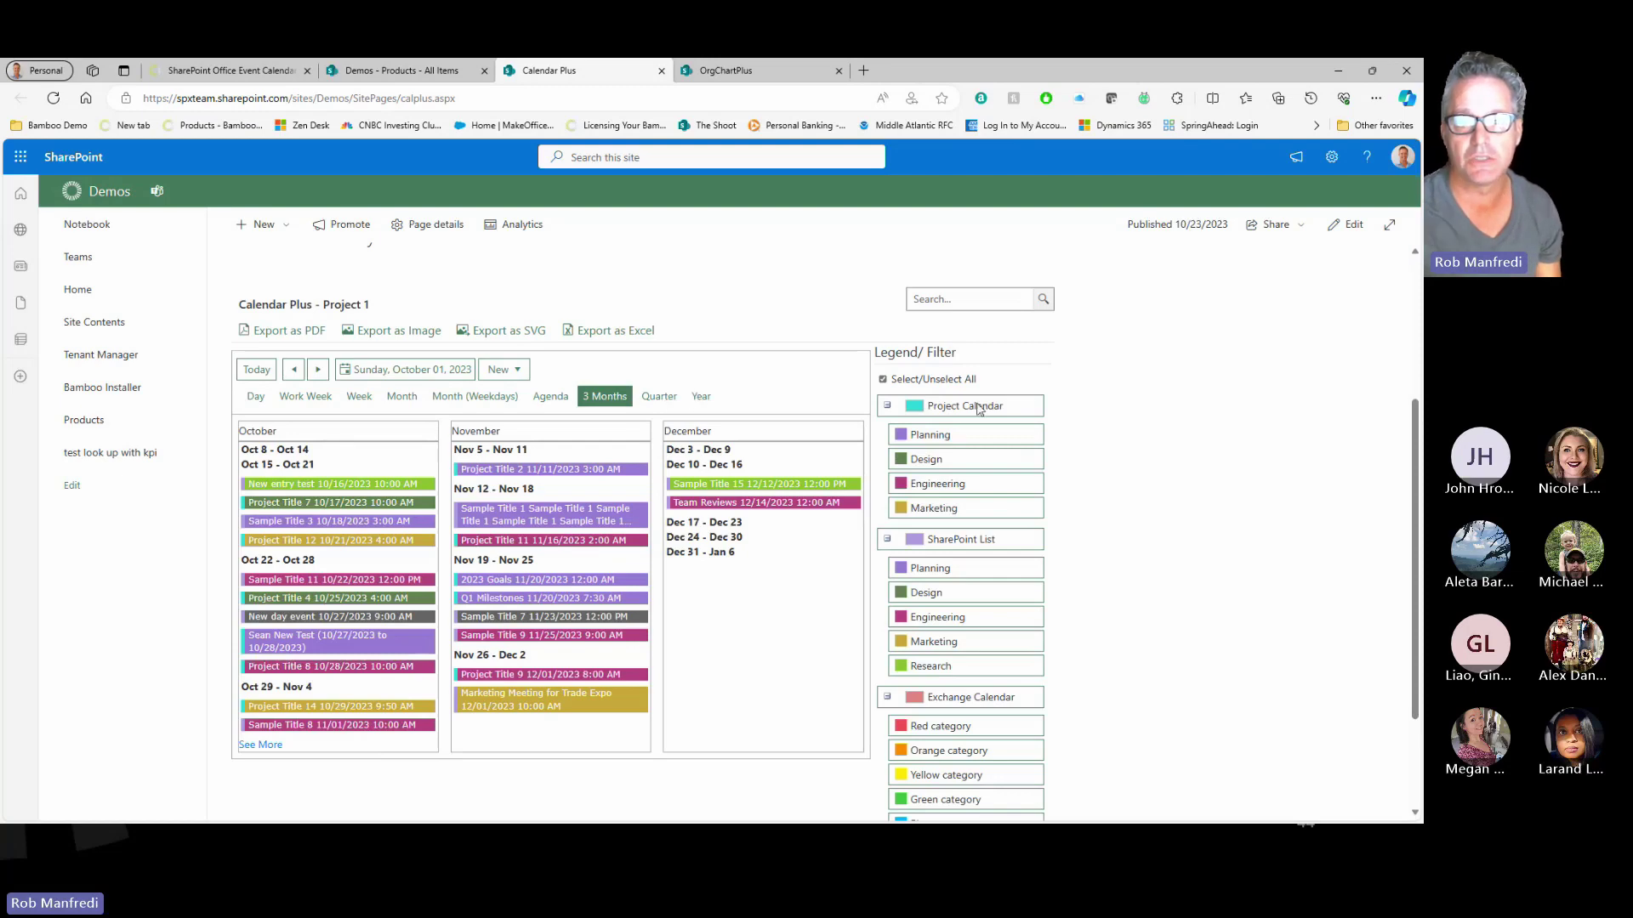
left_click(701, 398)
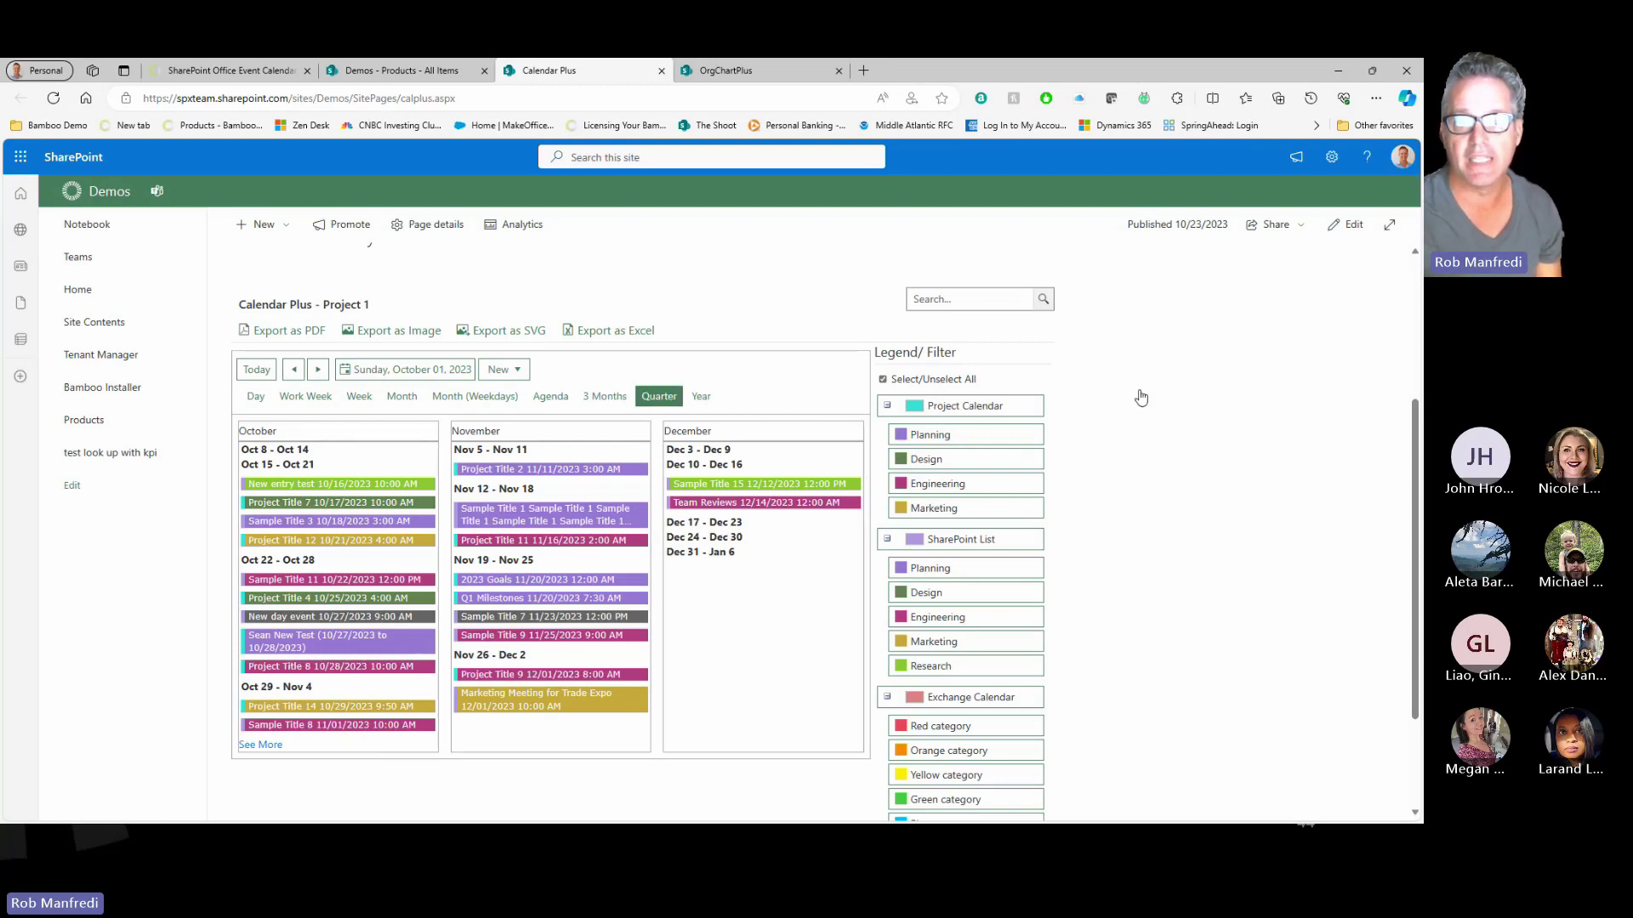
scroll(1314, 415, "down", 5)
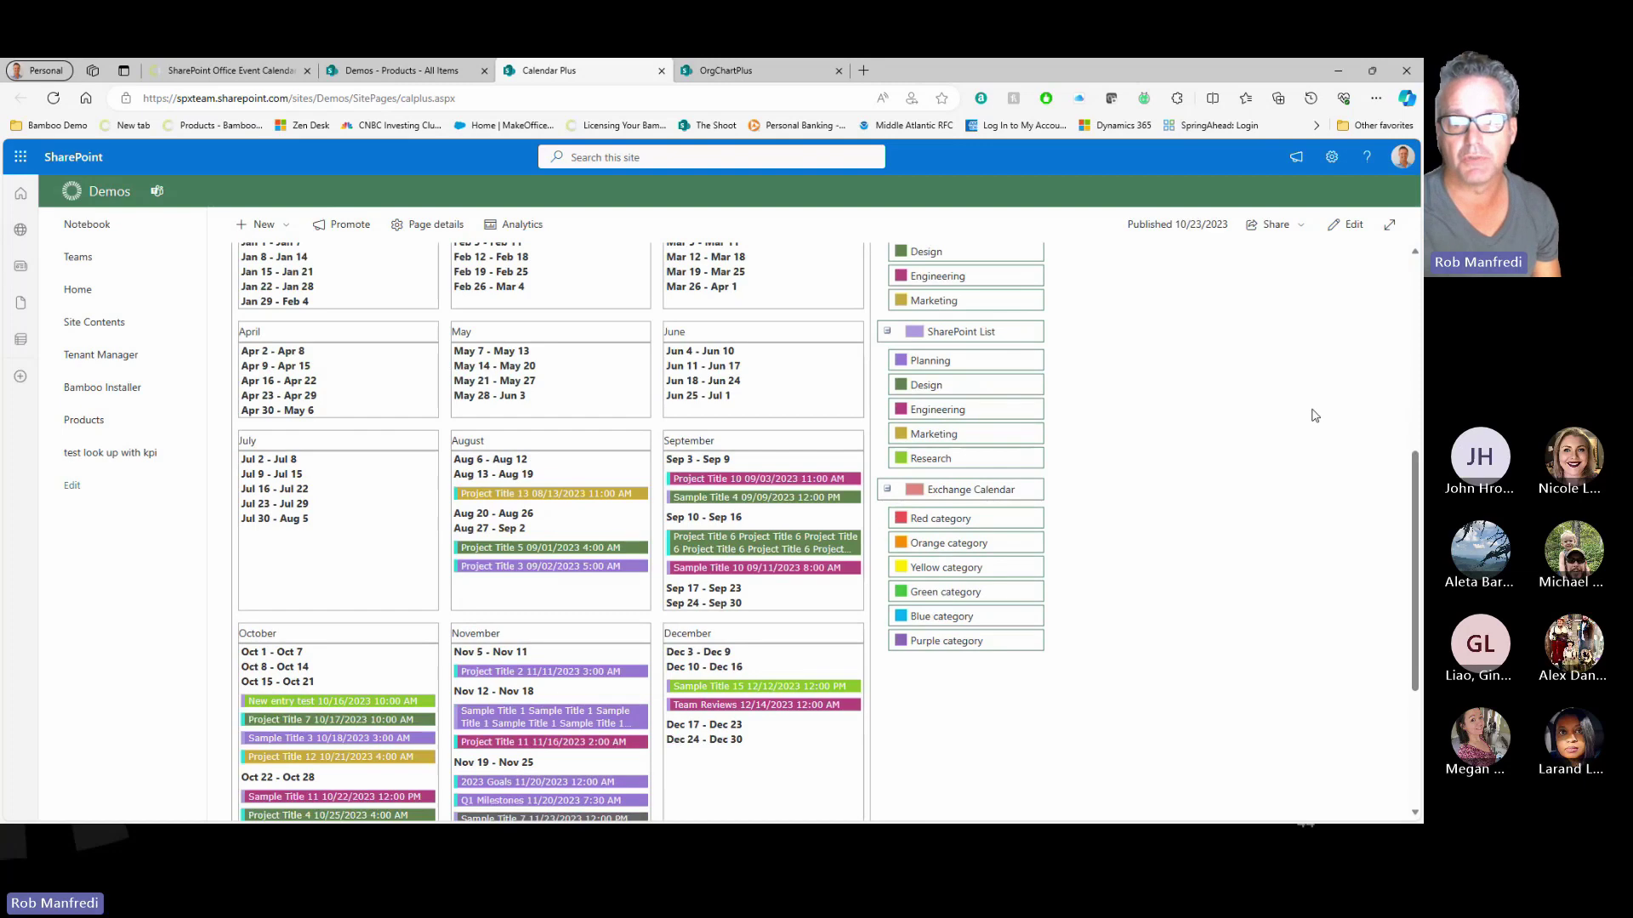
scroll(1257, 413, "up", 6)
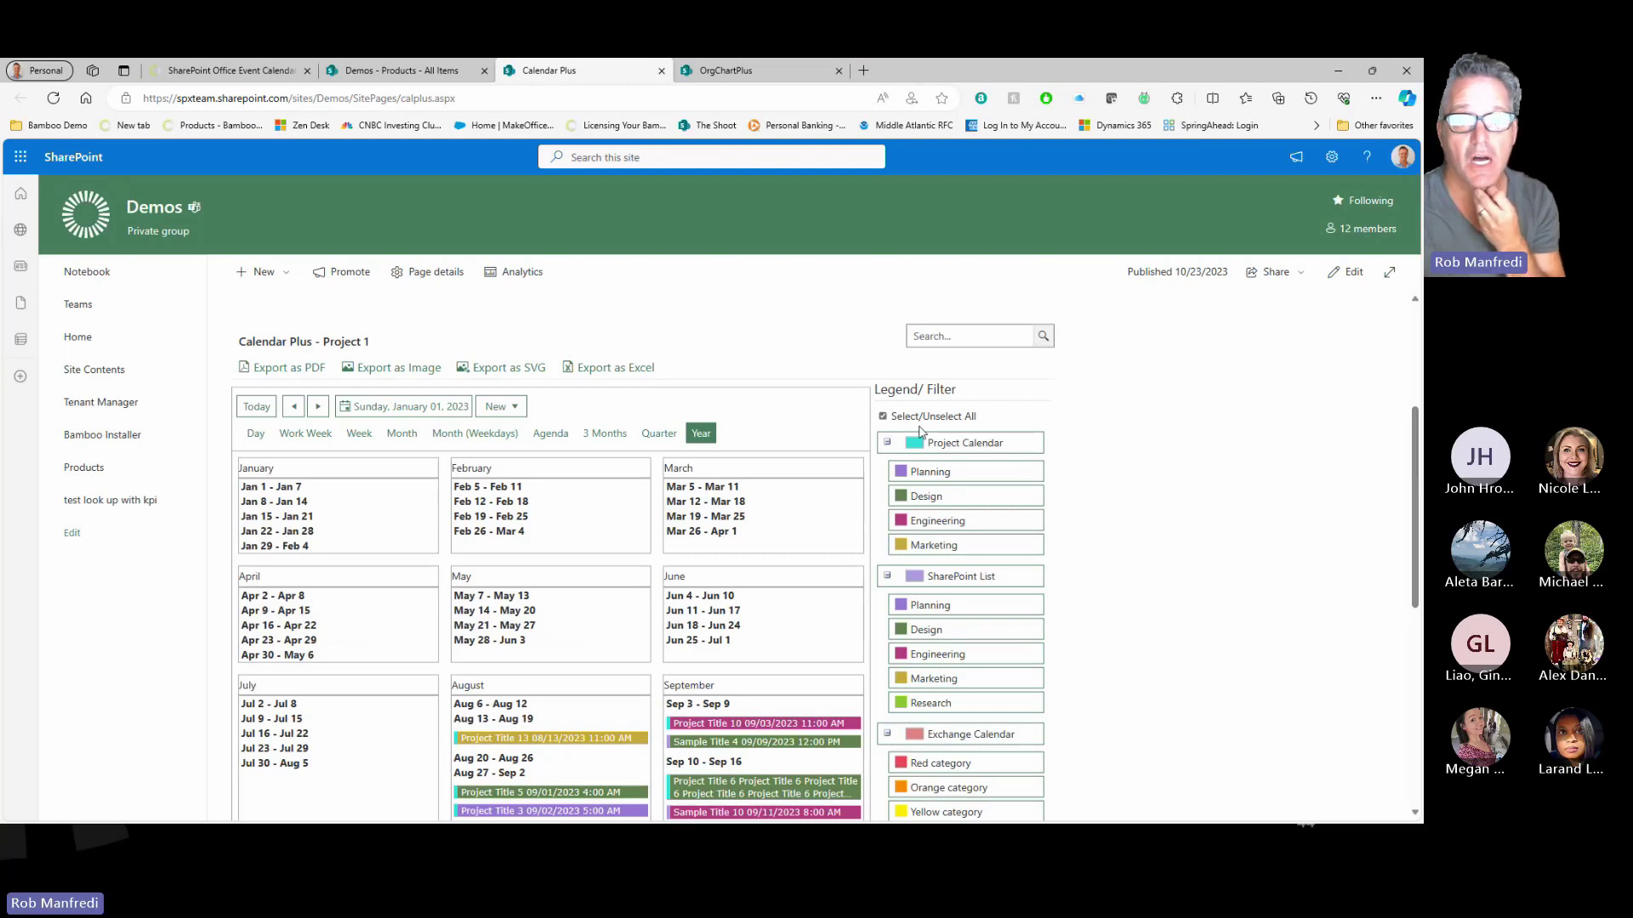
Step: Check the New dropdown's calendar list, then return to the October–December Quarter view
left_click(519, 410)
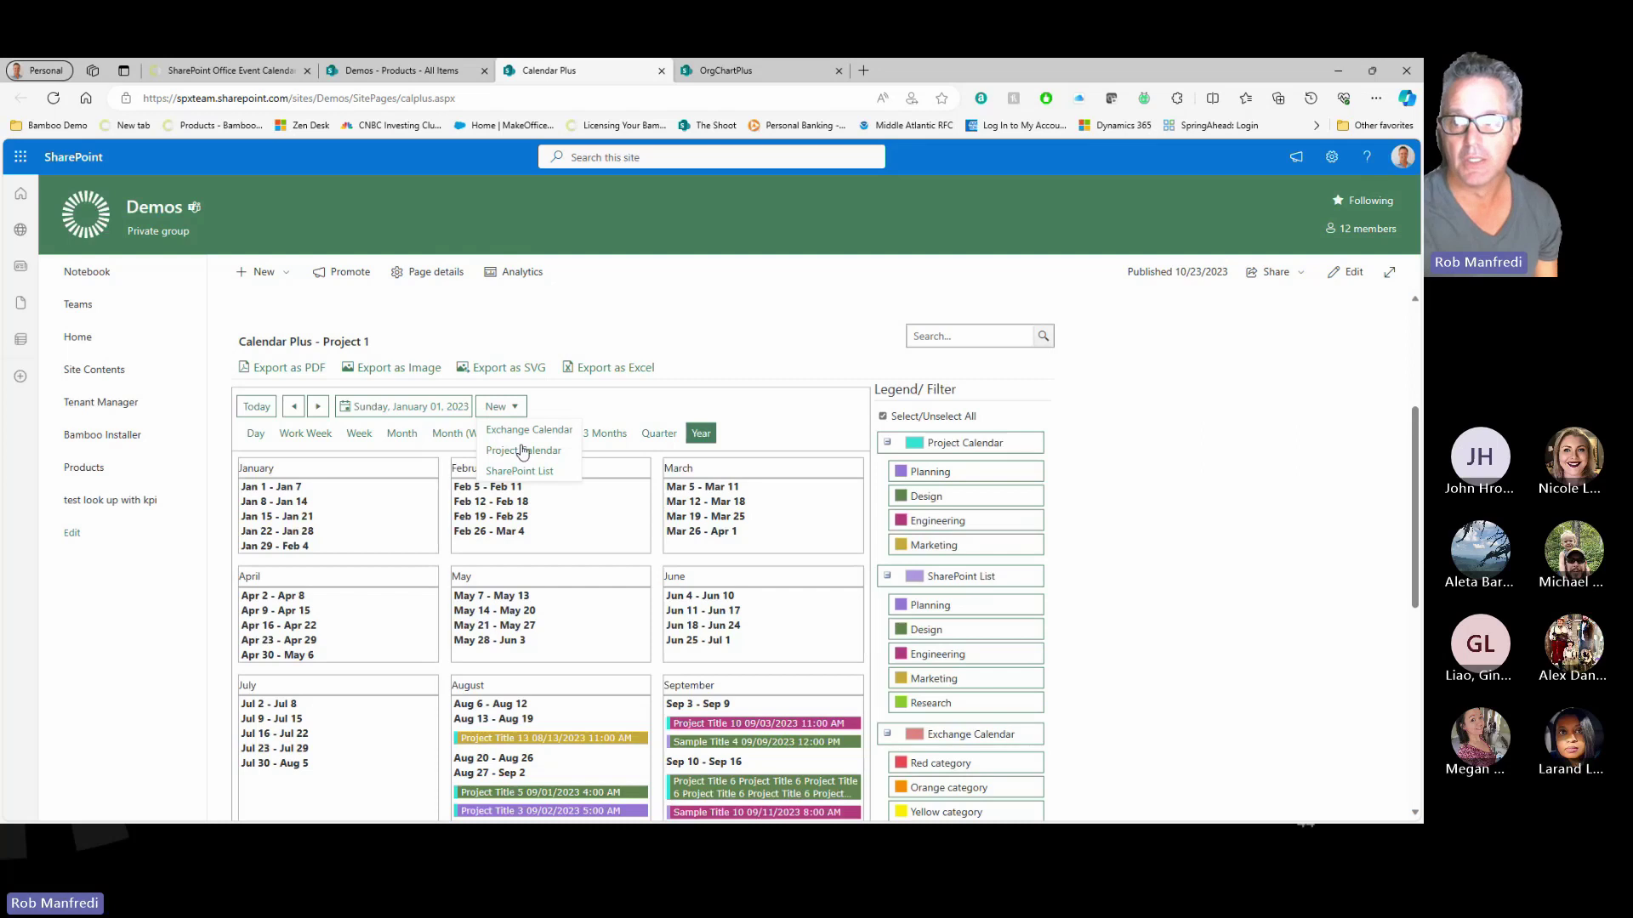
left_click(662, 435)
mouse_move(850, 541)
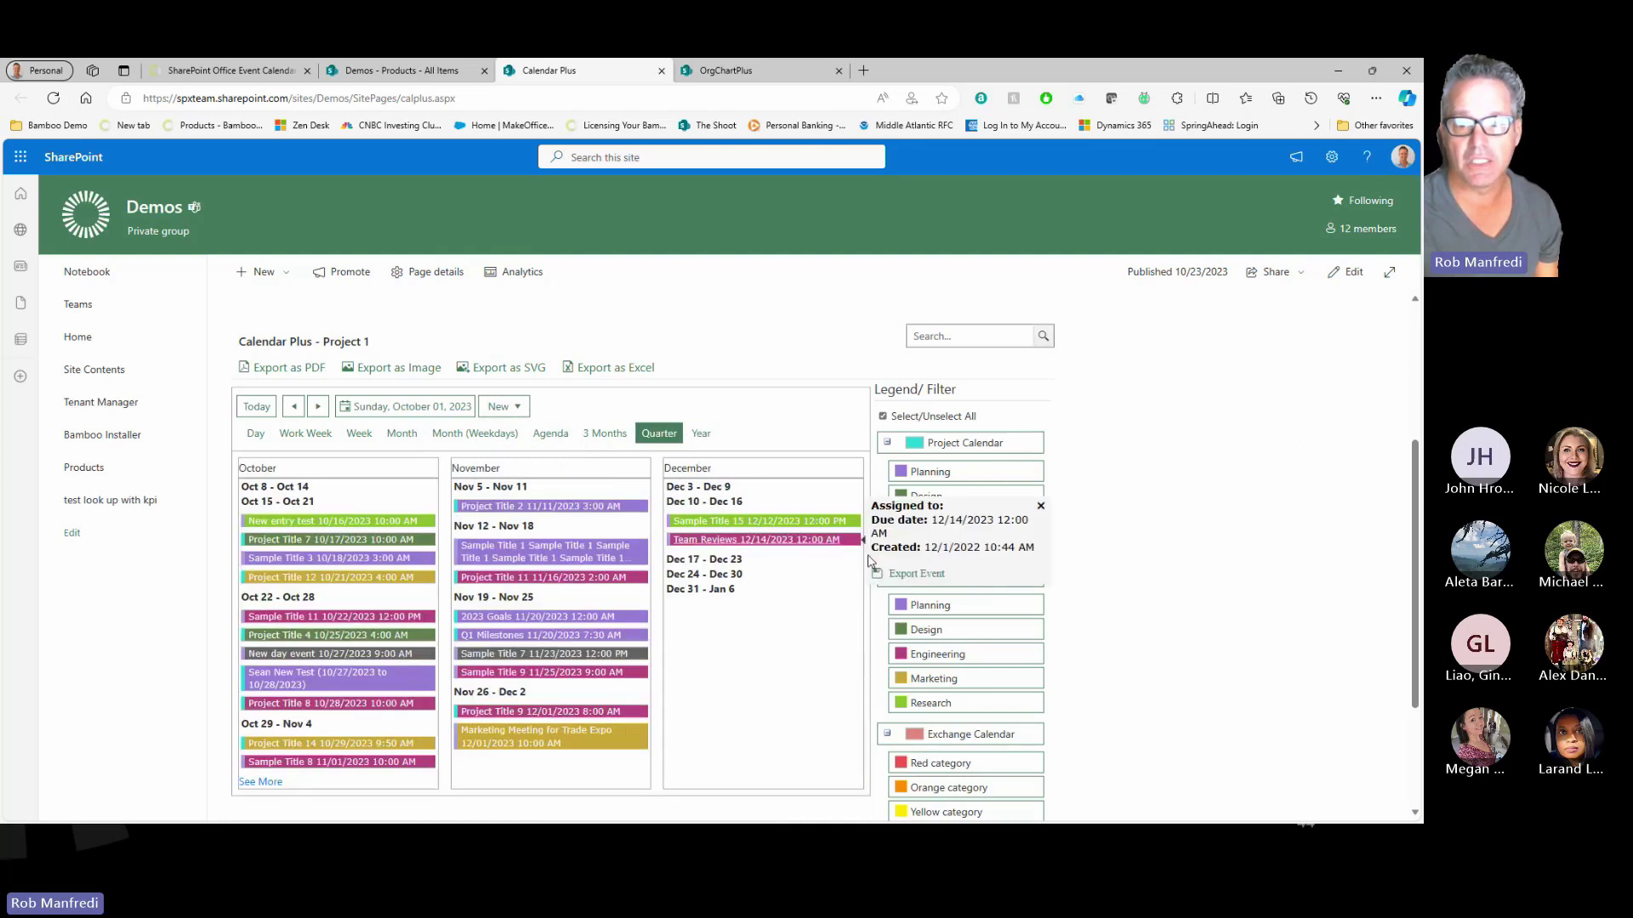
left_click(959, 338)
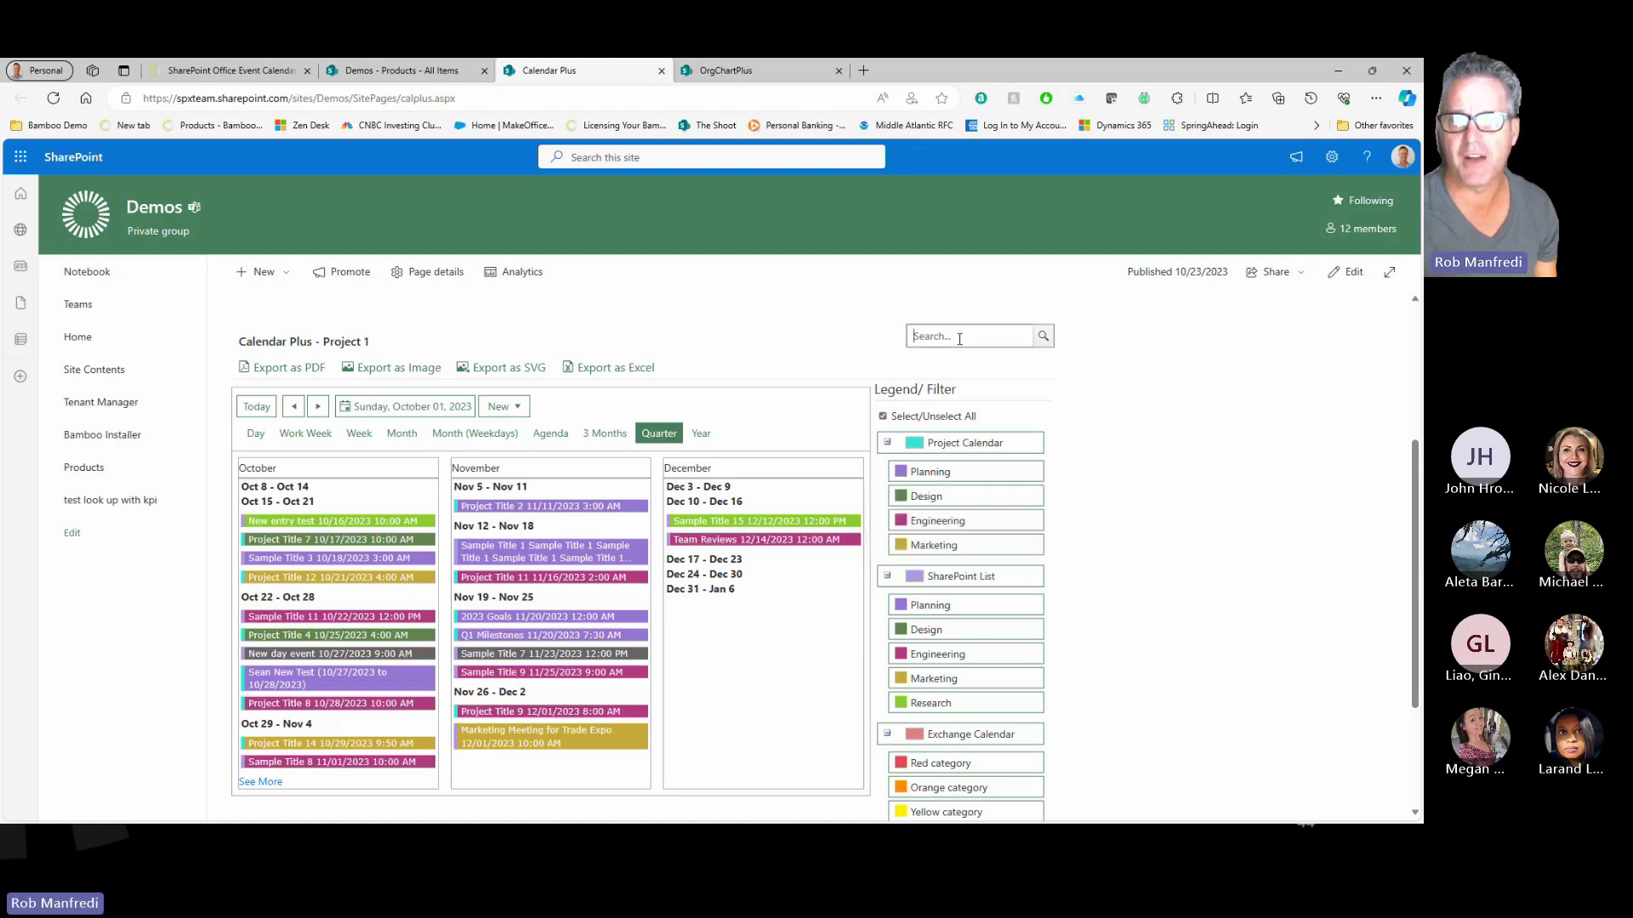
type("Milestone")
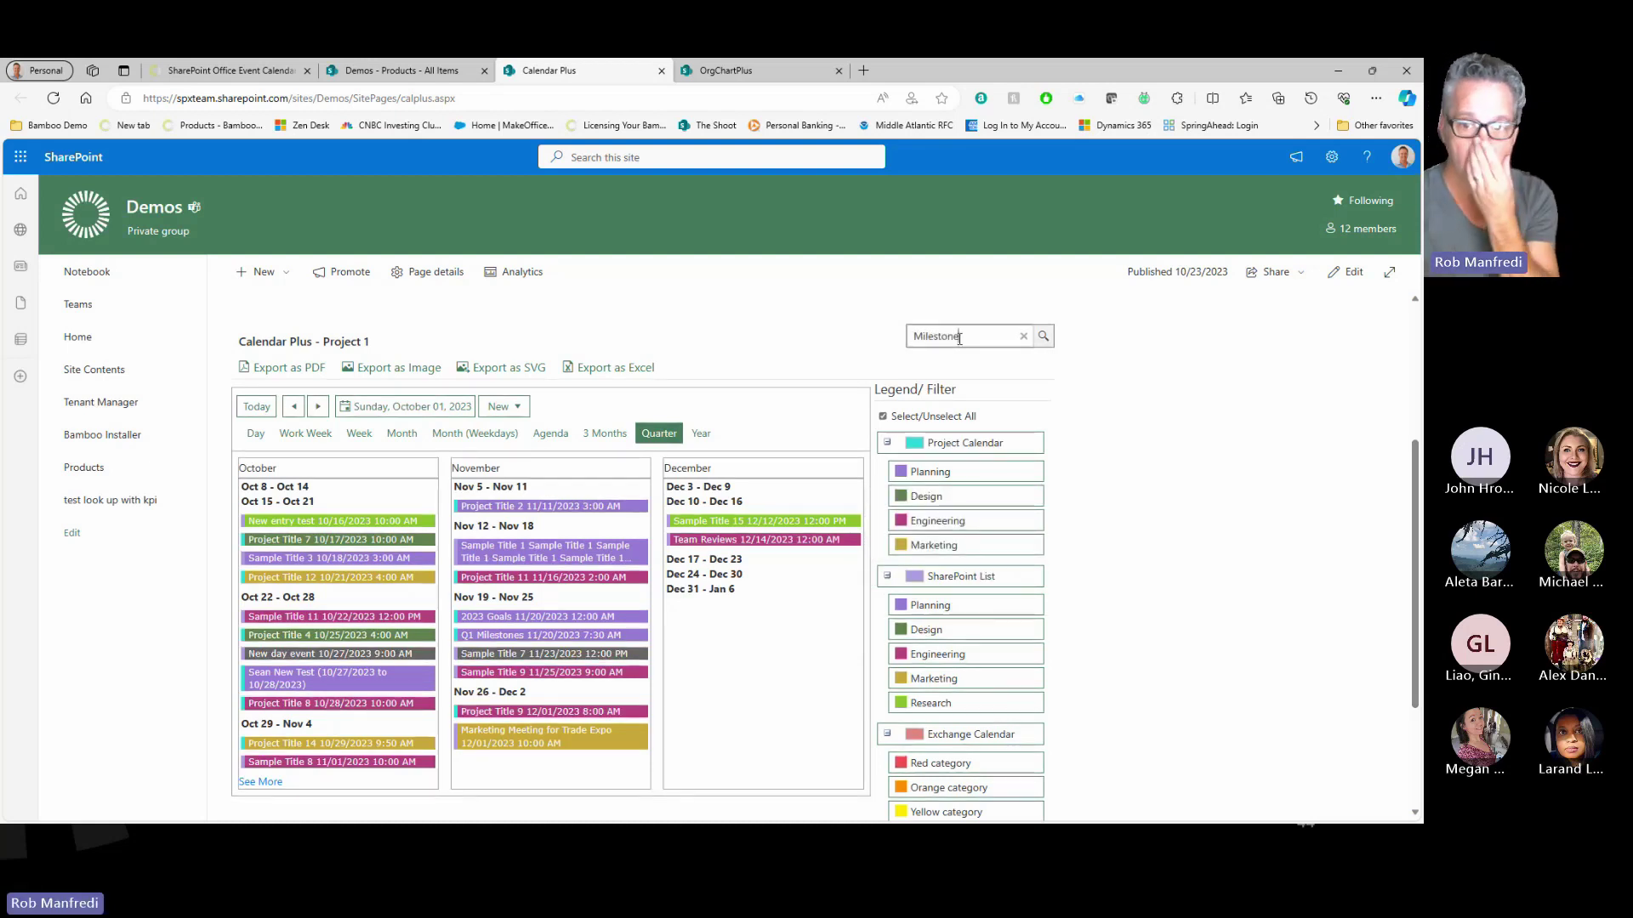
left_click(1044, 336)
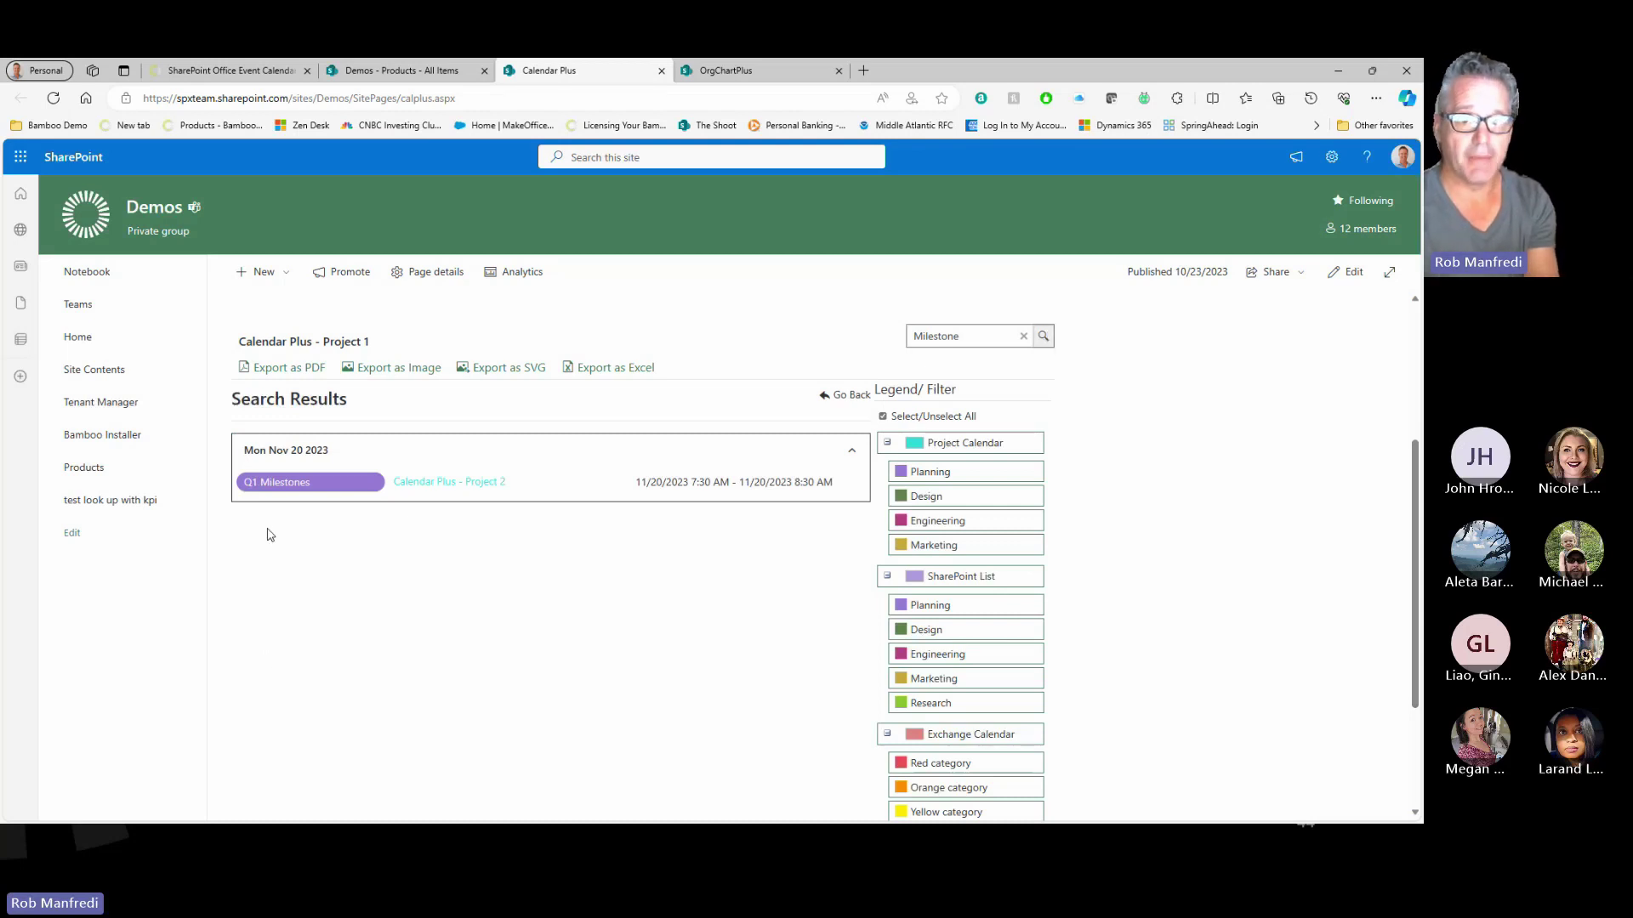
mouse_move(285, 486)
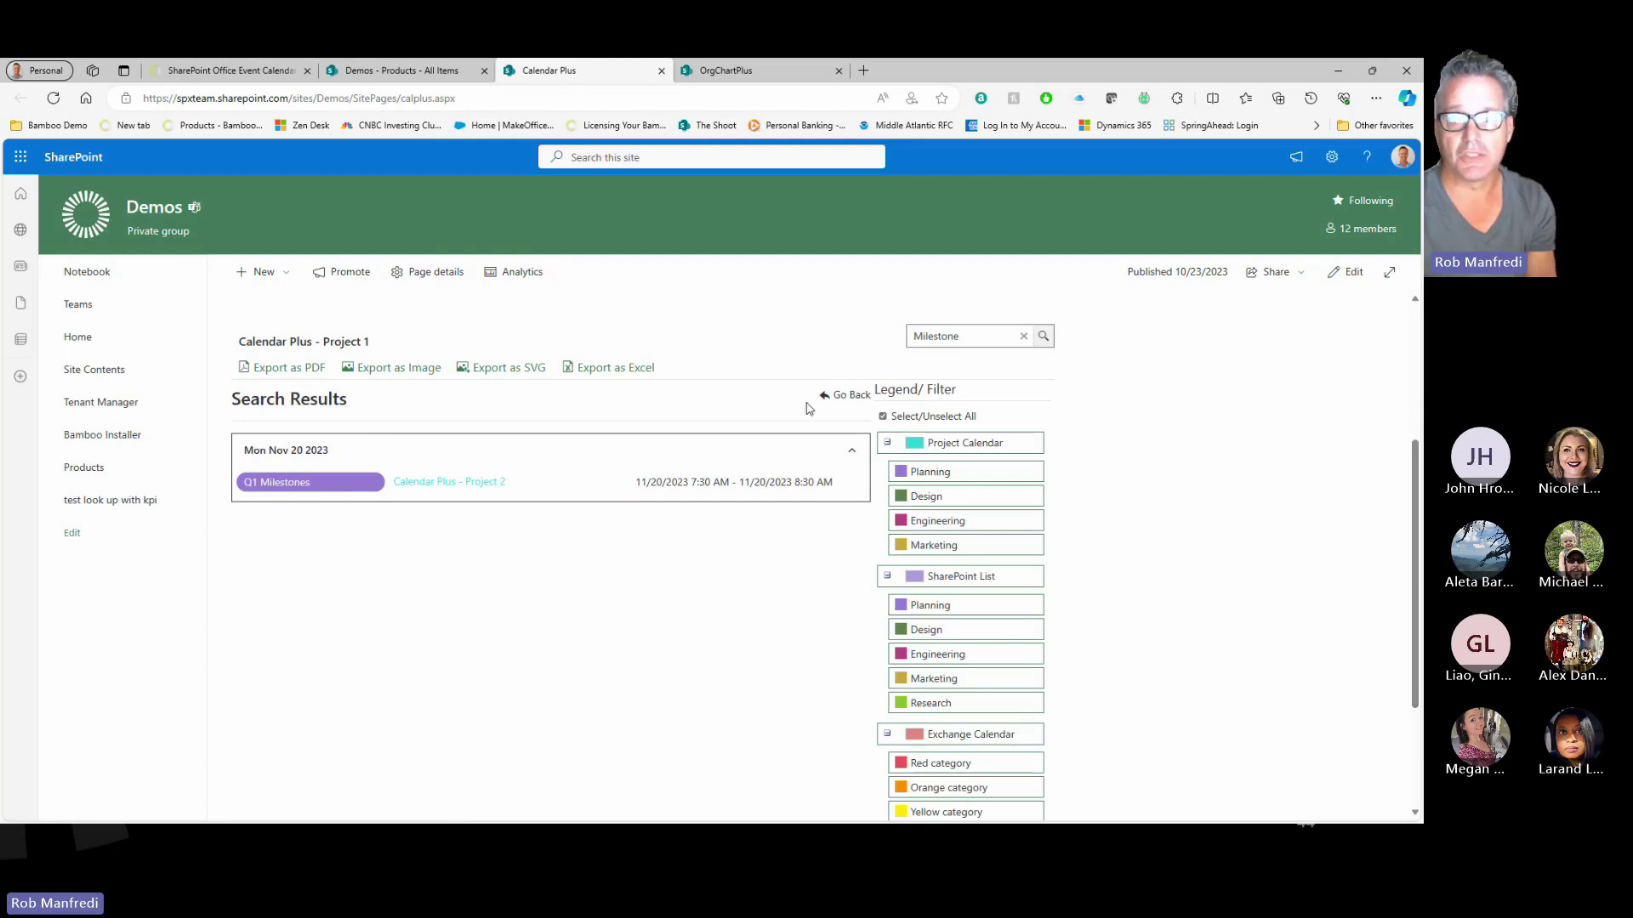
left_click(847, 396)
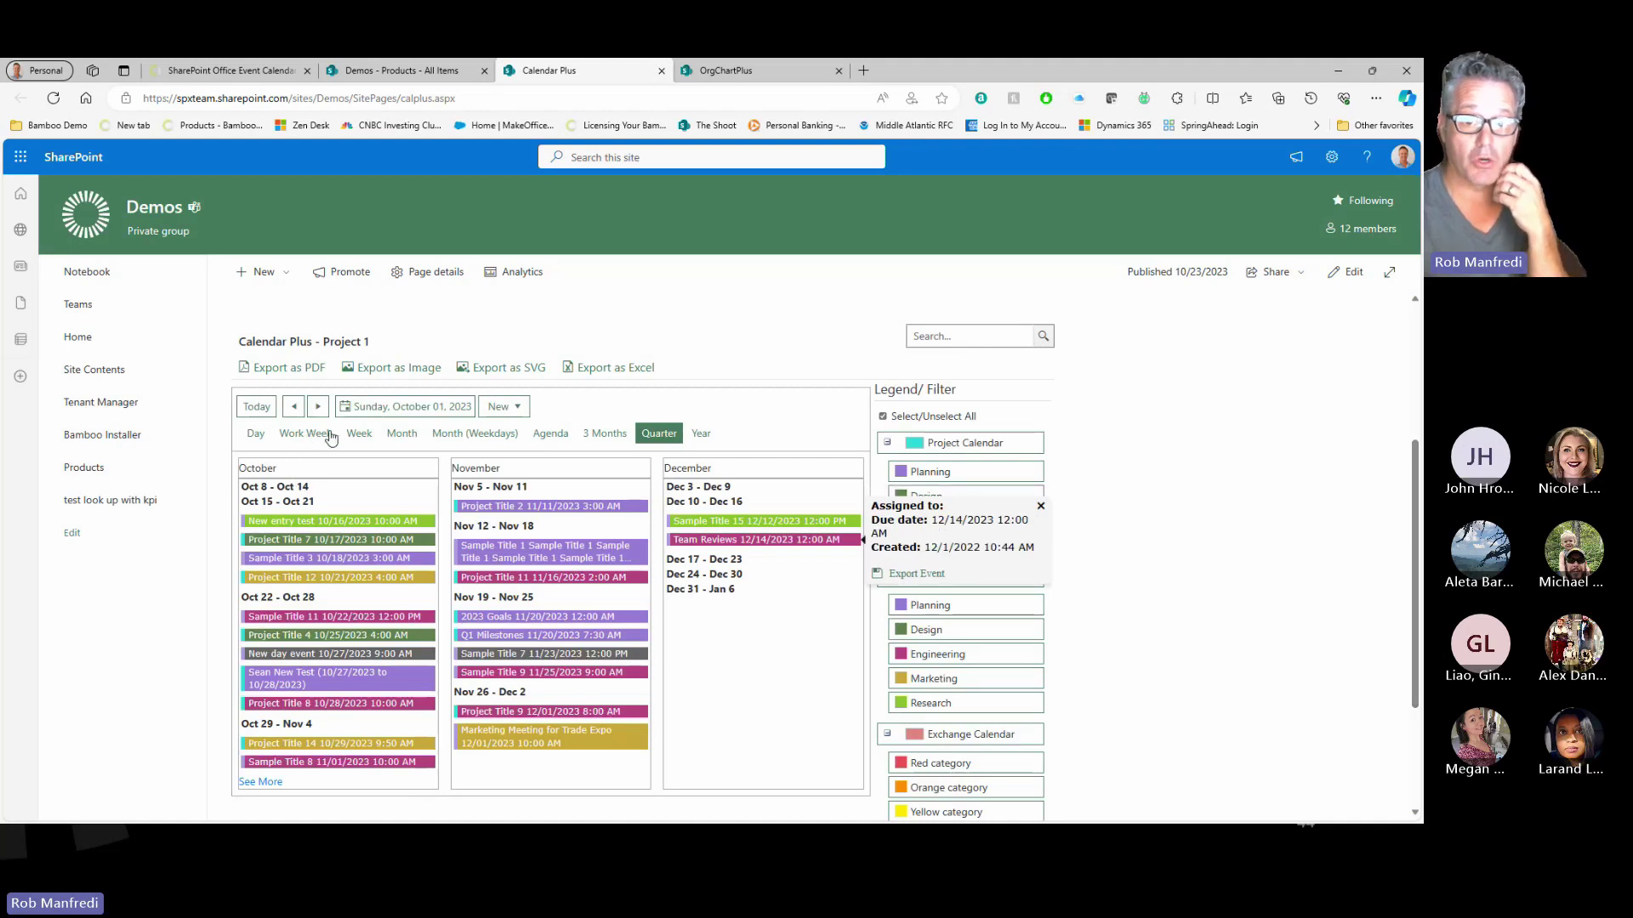
Step: Switch the calendar to Work Week view, then put the Calendar Plus page into edit mode
left_click(299, 435)
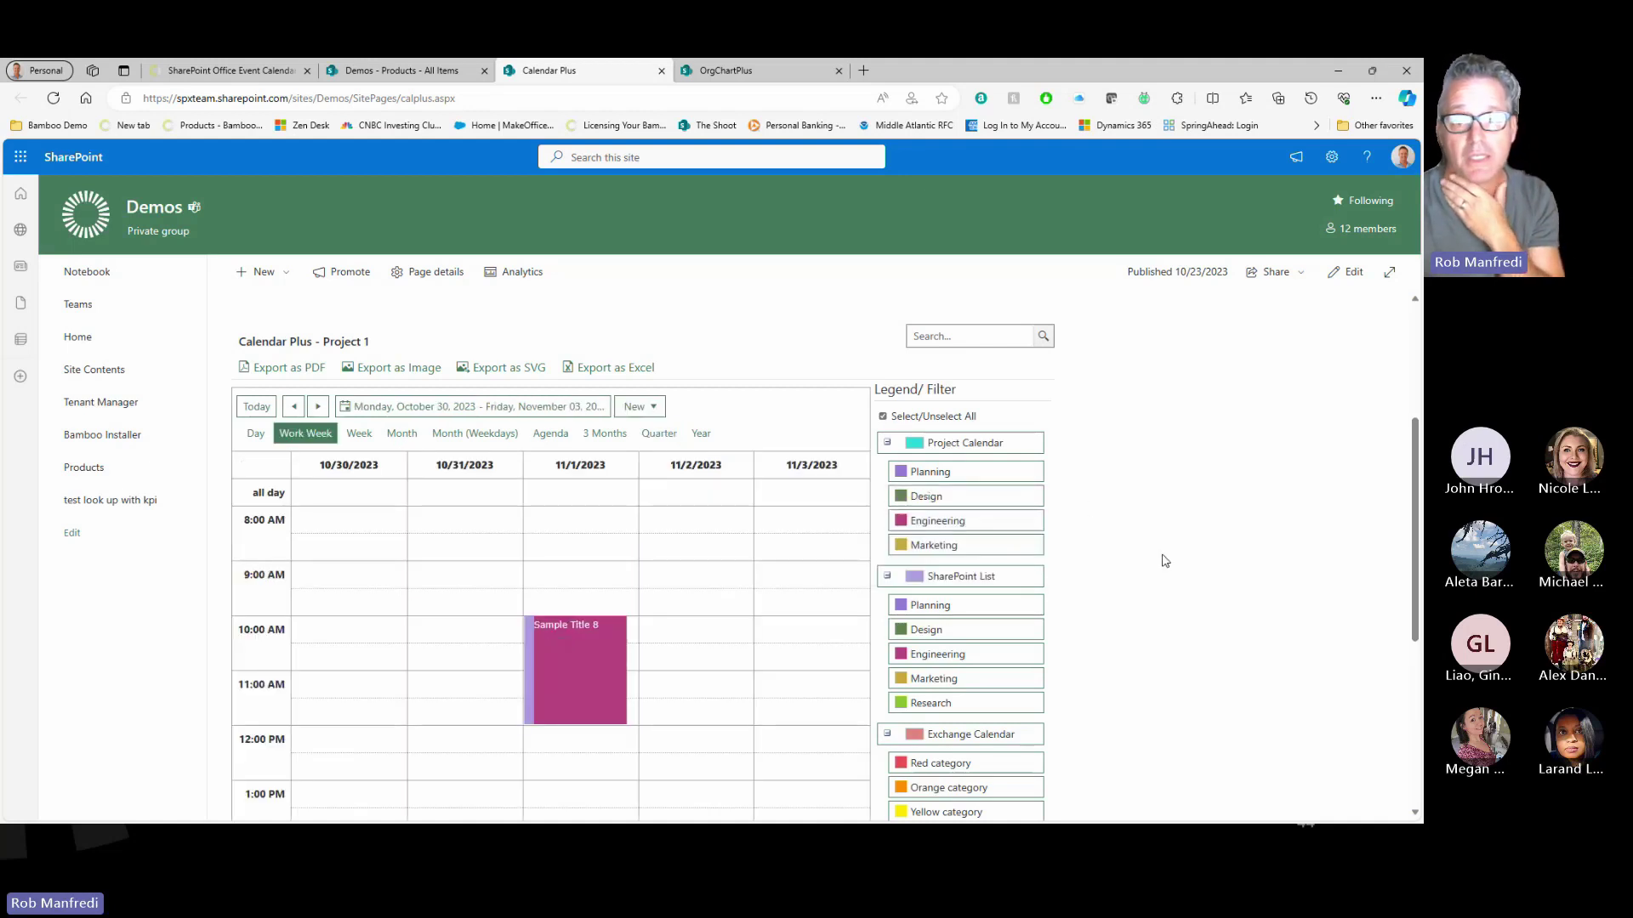
scroll(1165, 562, "down", 2)
scroll(1165, 561, "up", 3)
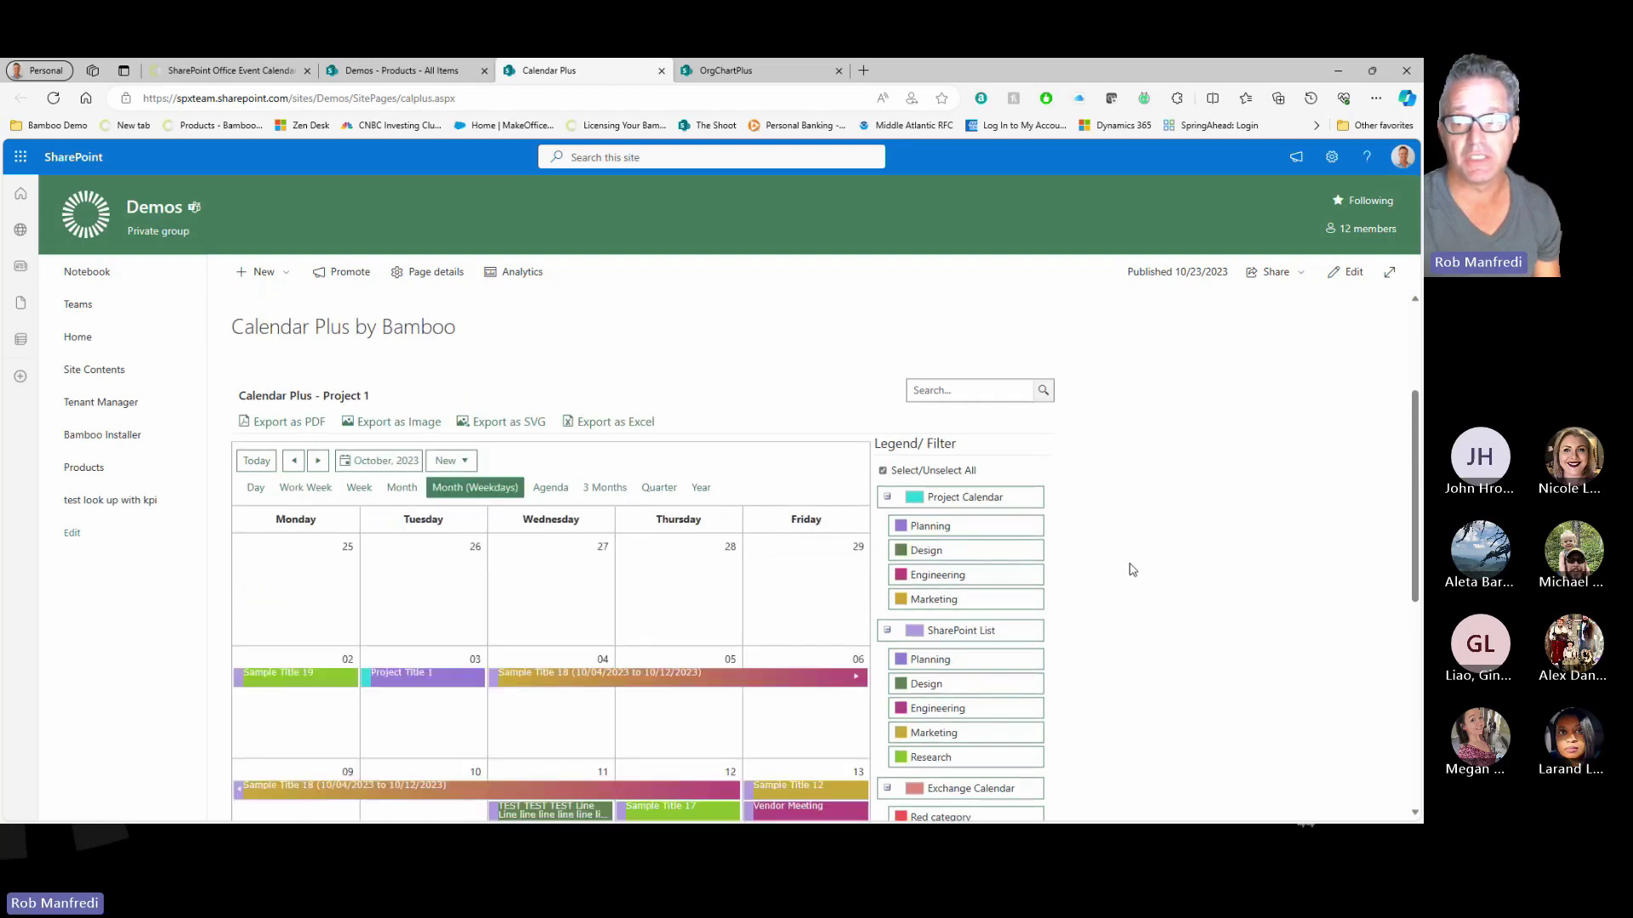
scroll(1161, 568, "down", 2)
scroll(1164, 568, "up", 2)
scroll(1162, 566, "up", 2)
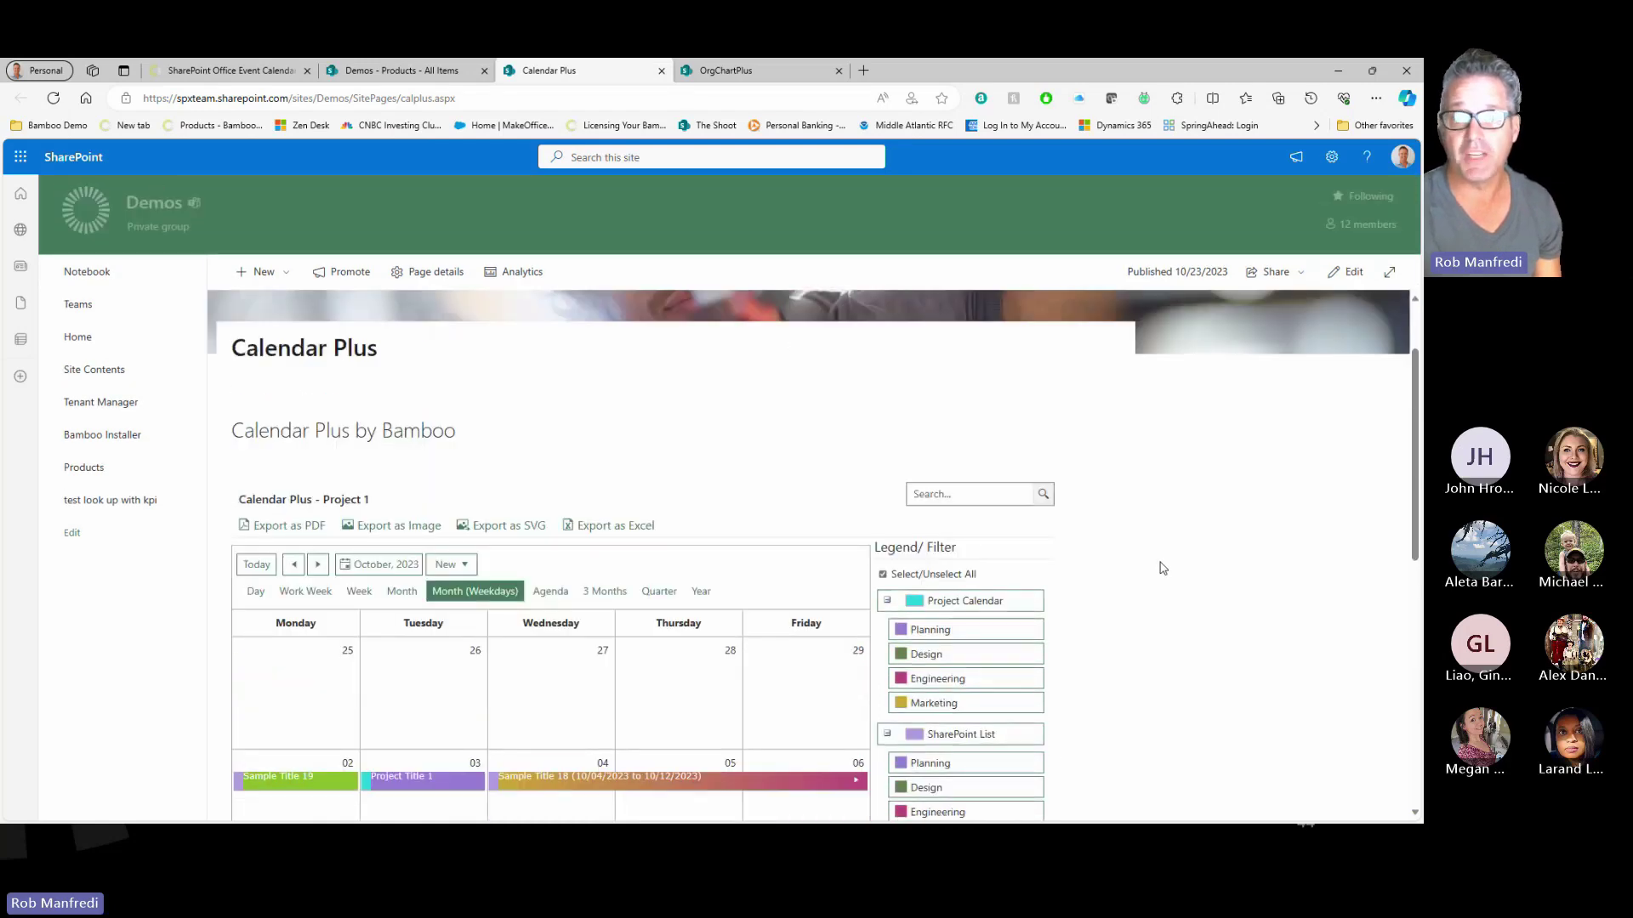
left_click(1355, 272)
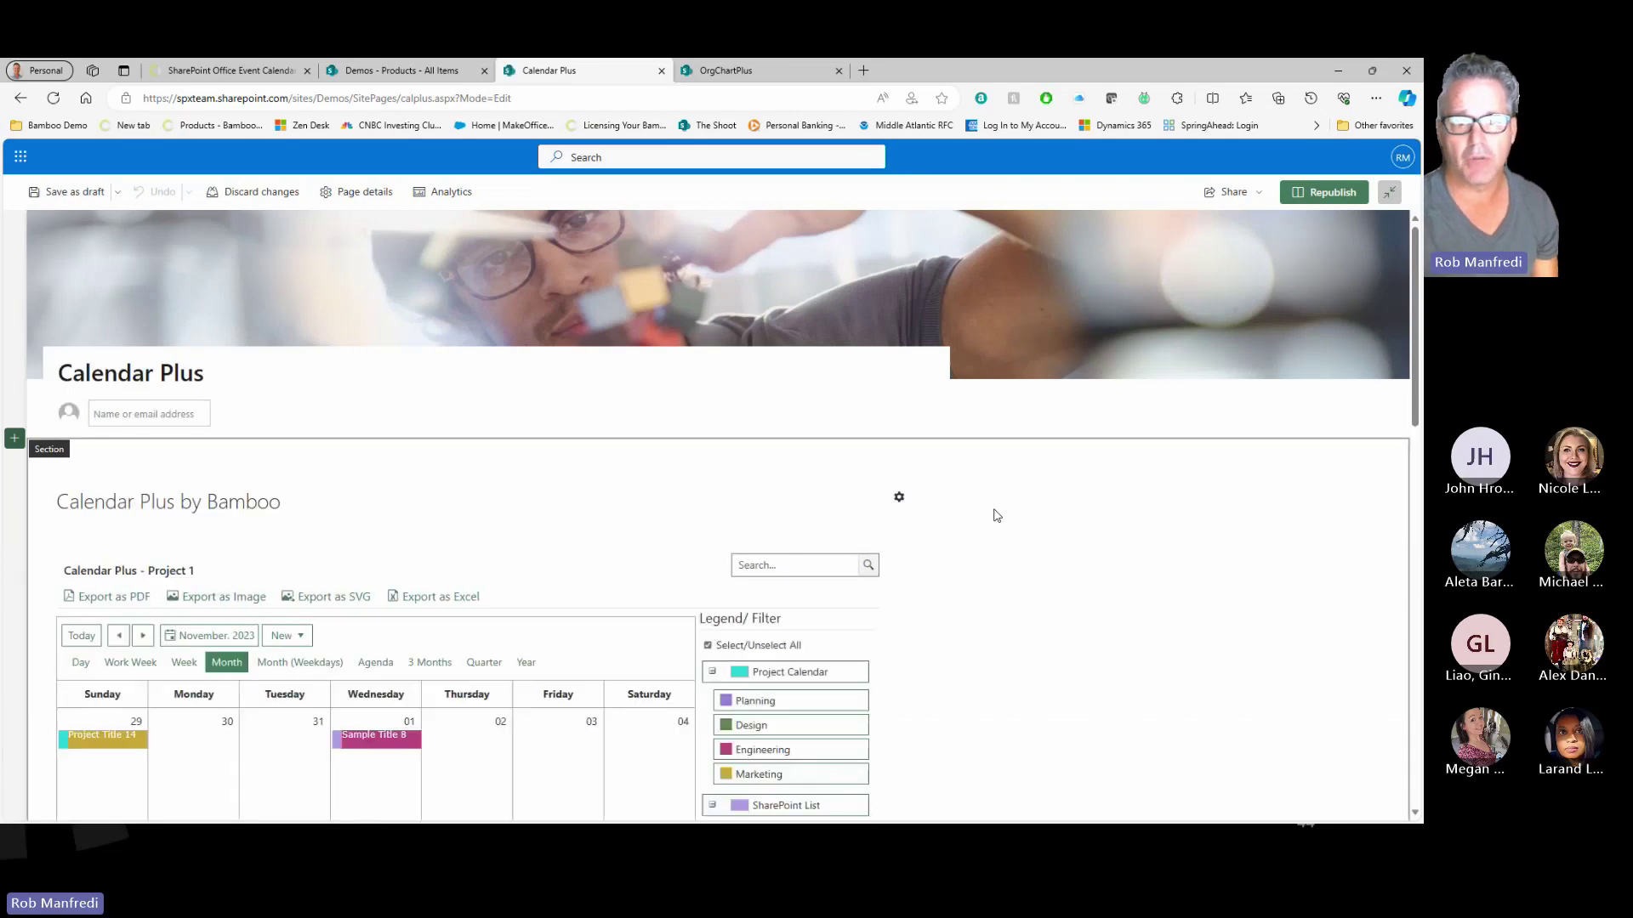
Step: Open the Calendar Plus web part settings and show the Project Calendar data source settings
left_click(900, 504)
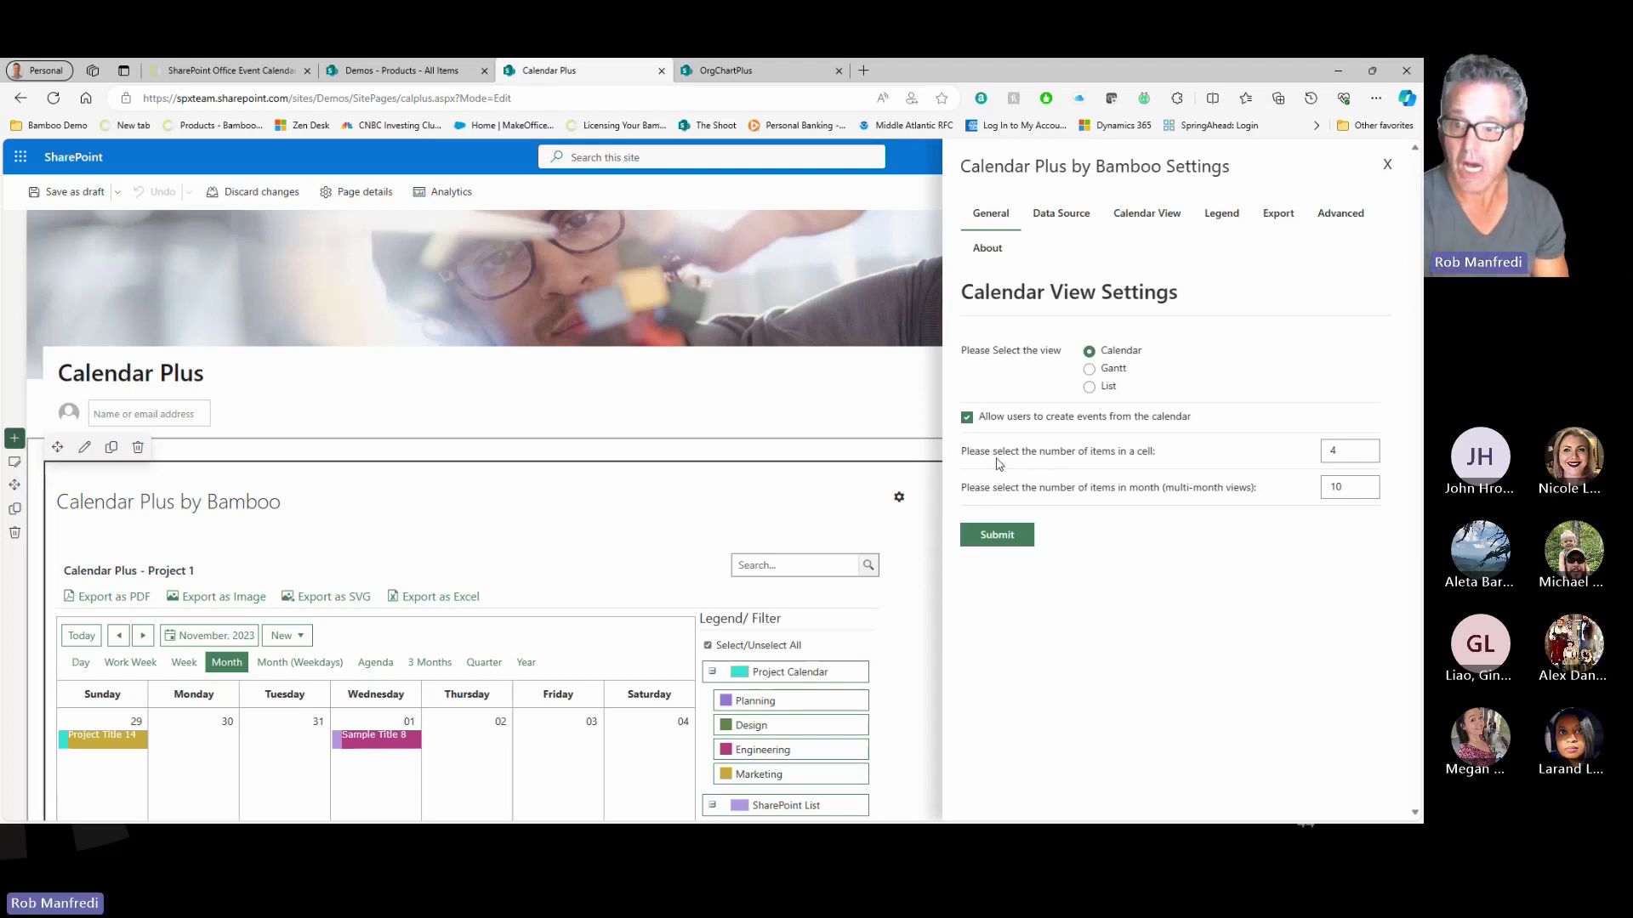
scroll(456, 711, "down", 2)
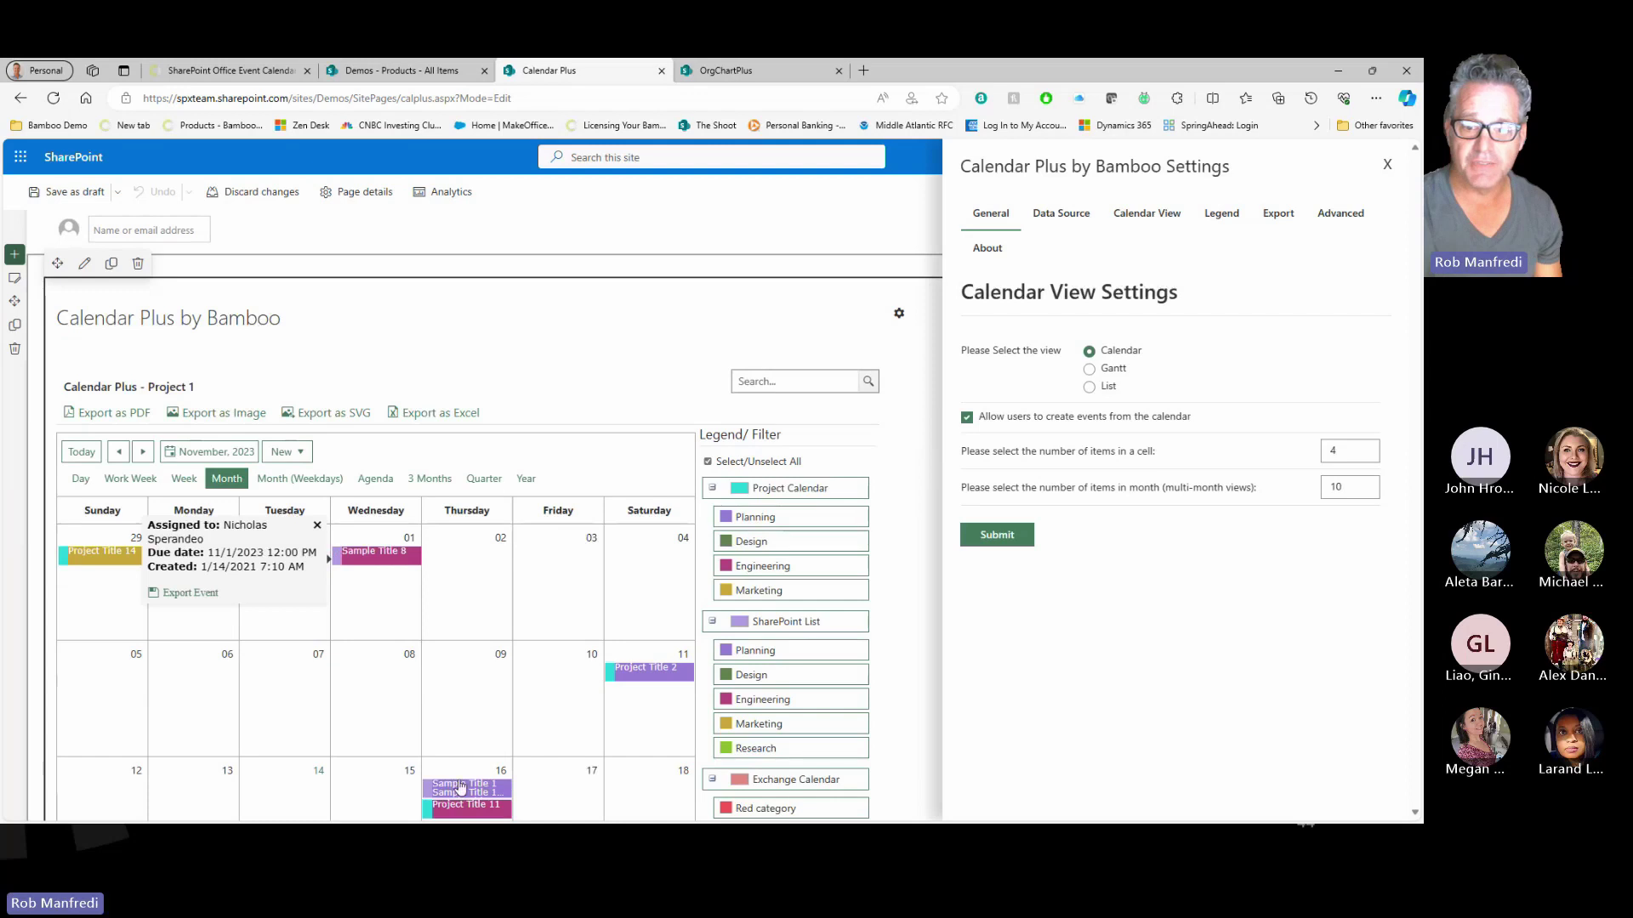
mouse_move(460, 787)
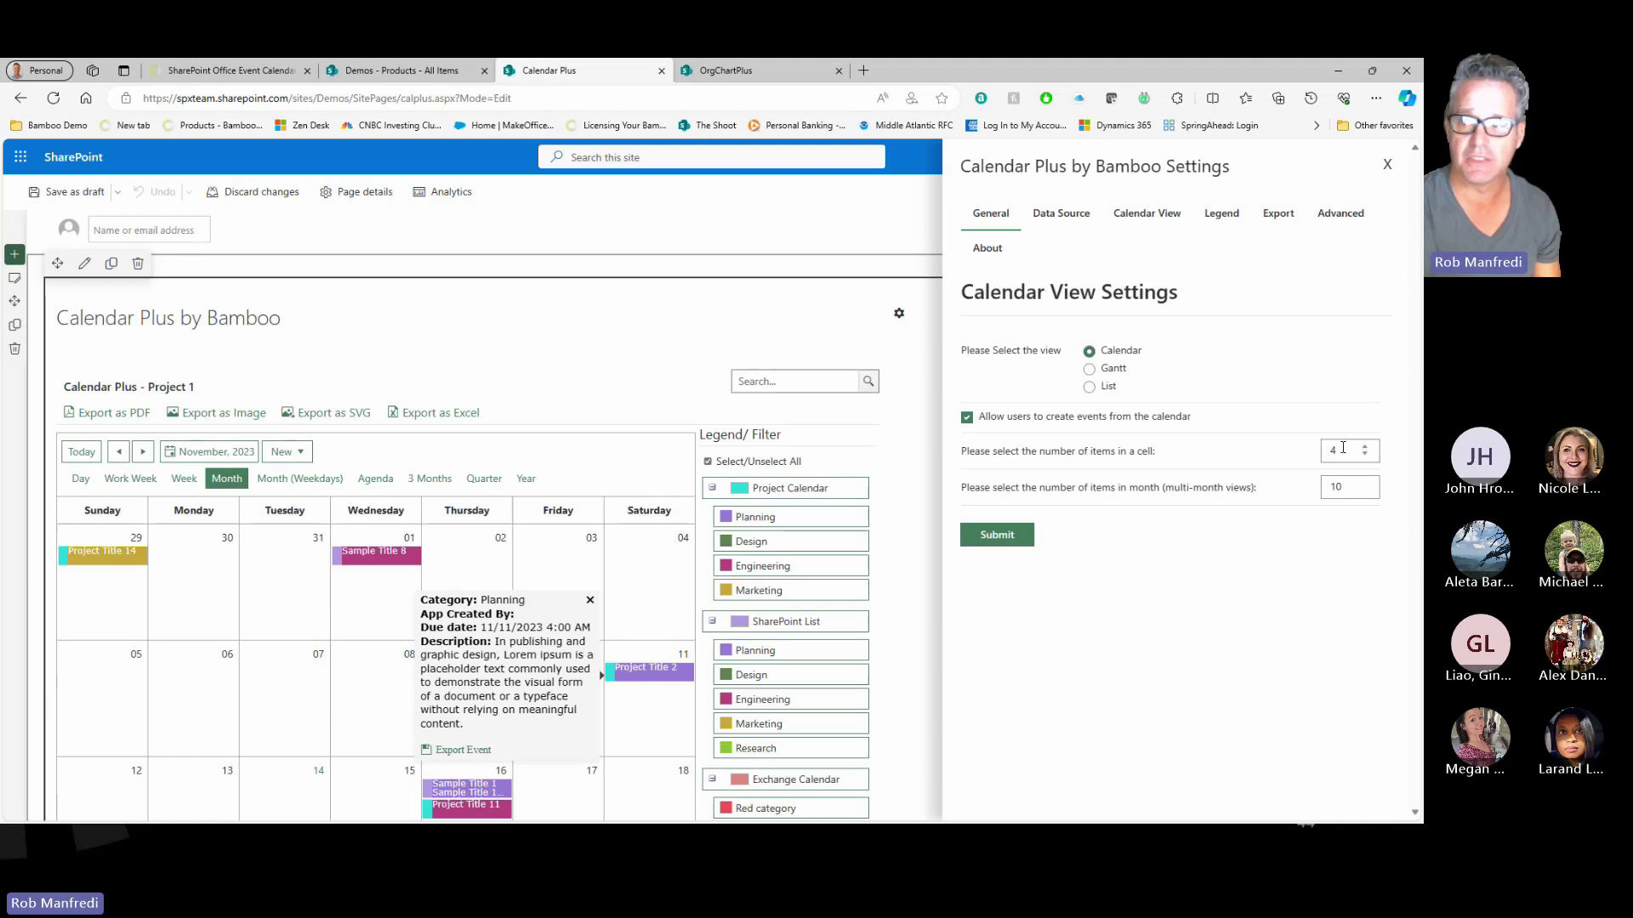
left_click(1060, 214)
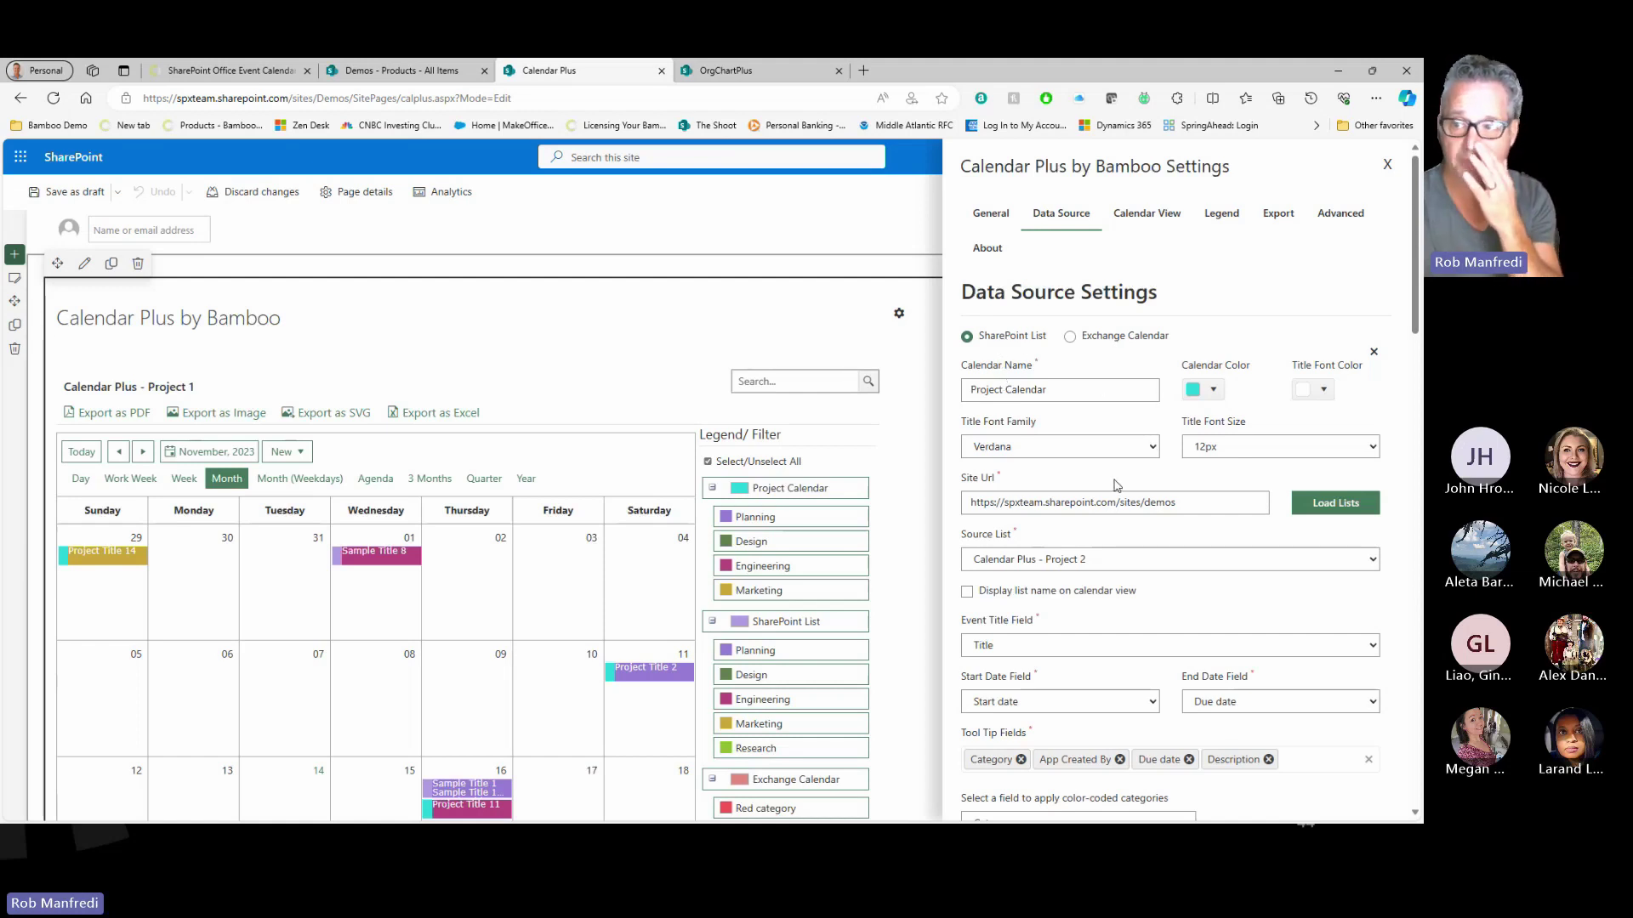
scroll(1100, 431, "down", 1)
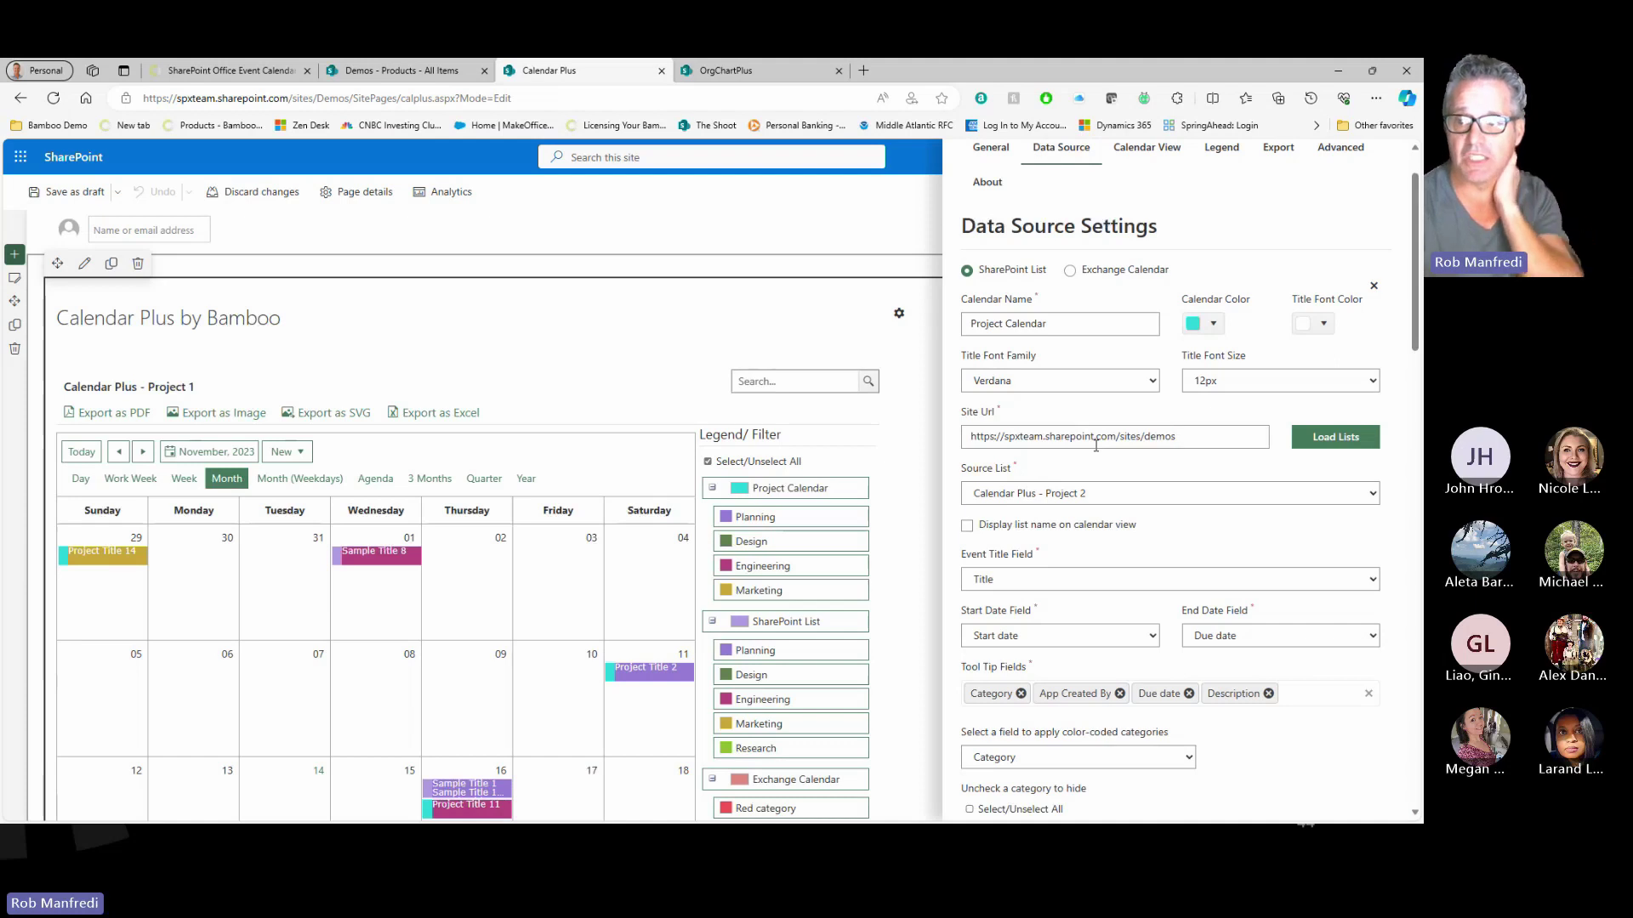
scroll(1096, 445, "down", 1)
left_click(1088, 459)
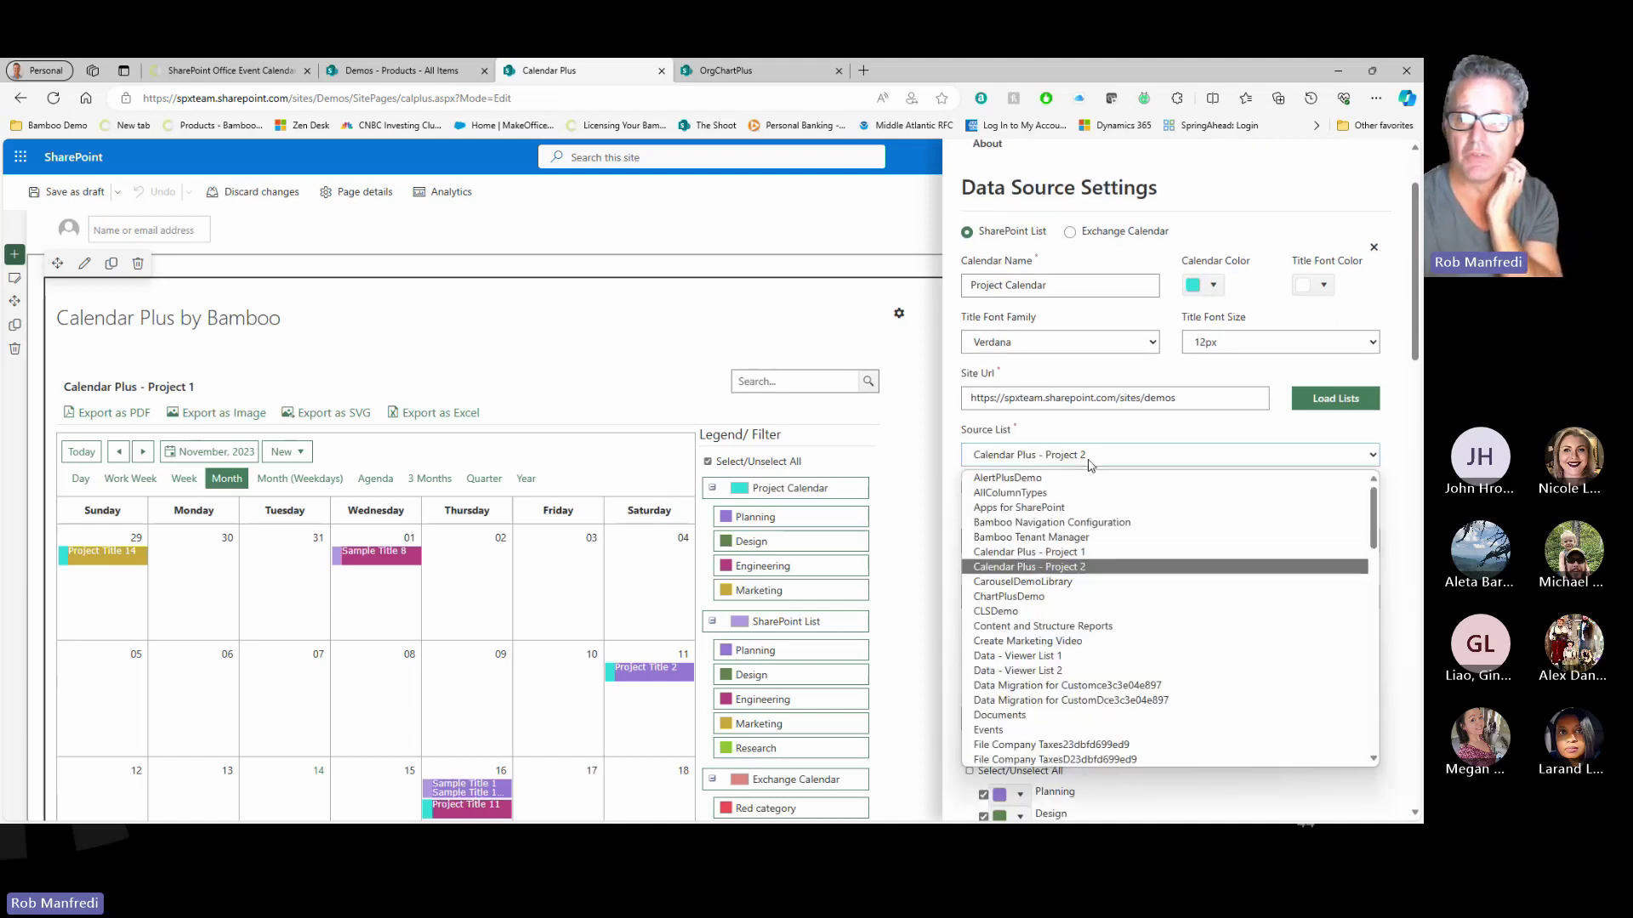
left_click(1088, 459)
scroll(1069, 527, "down", 3)
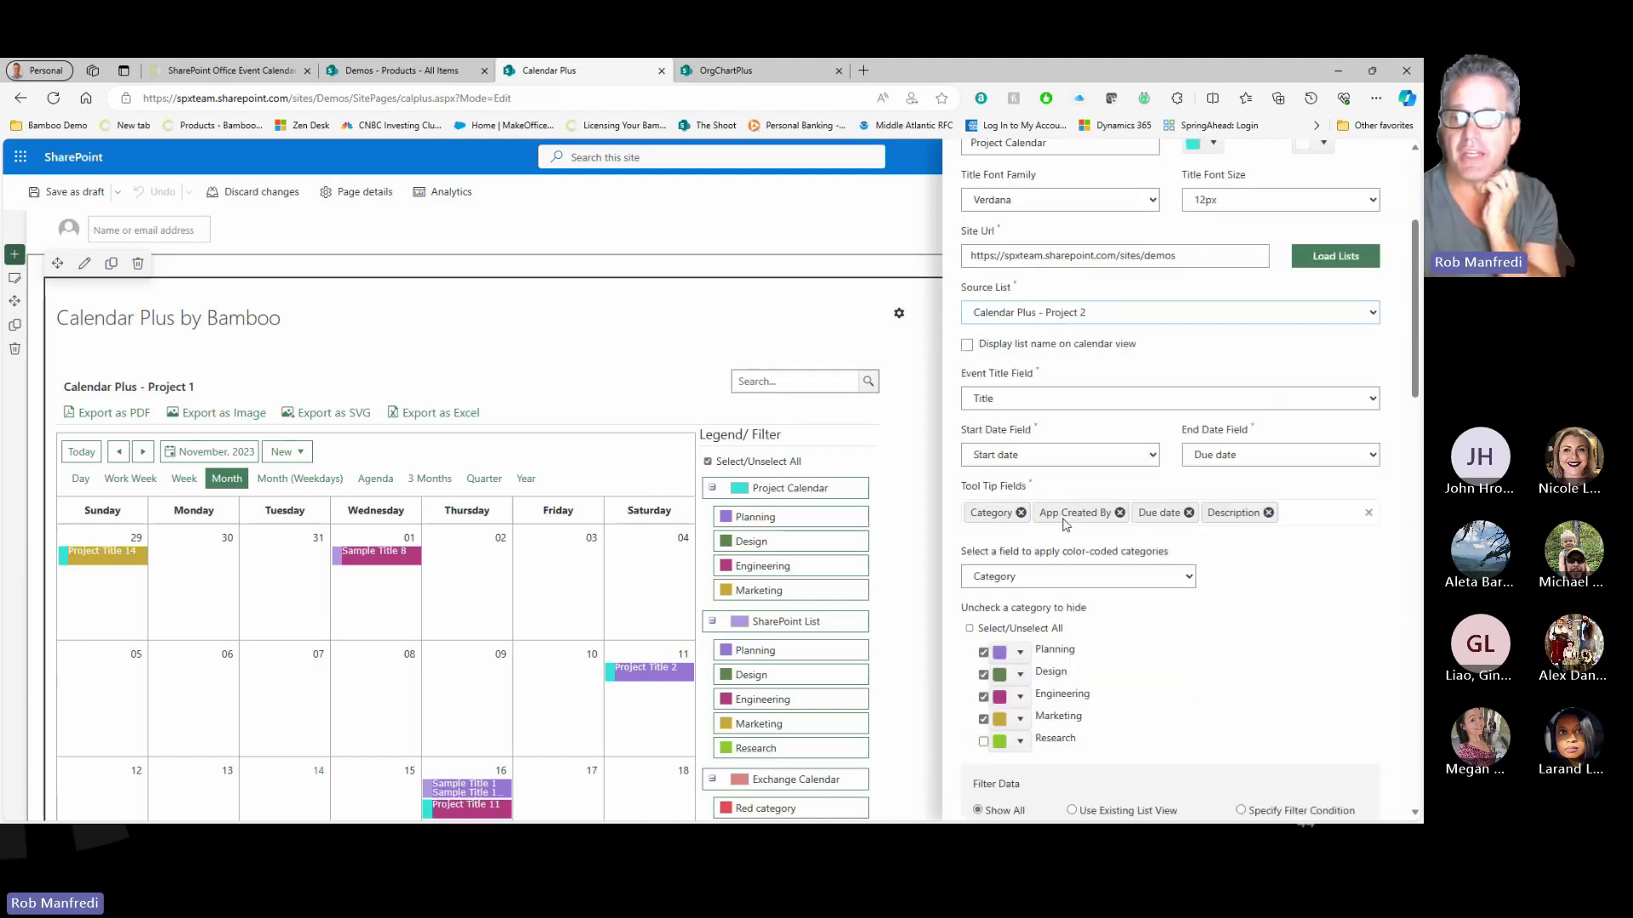
left_click(1060, 324)
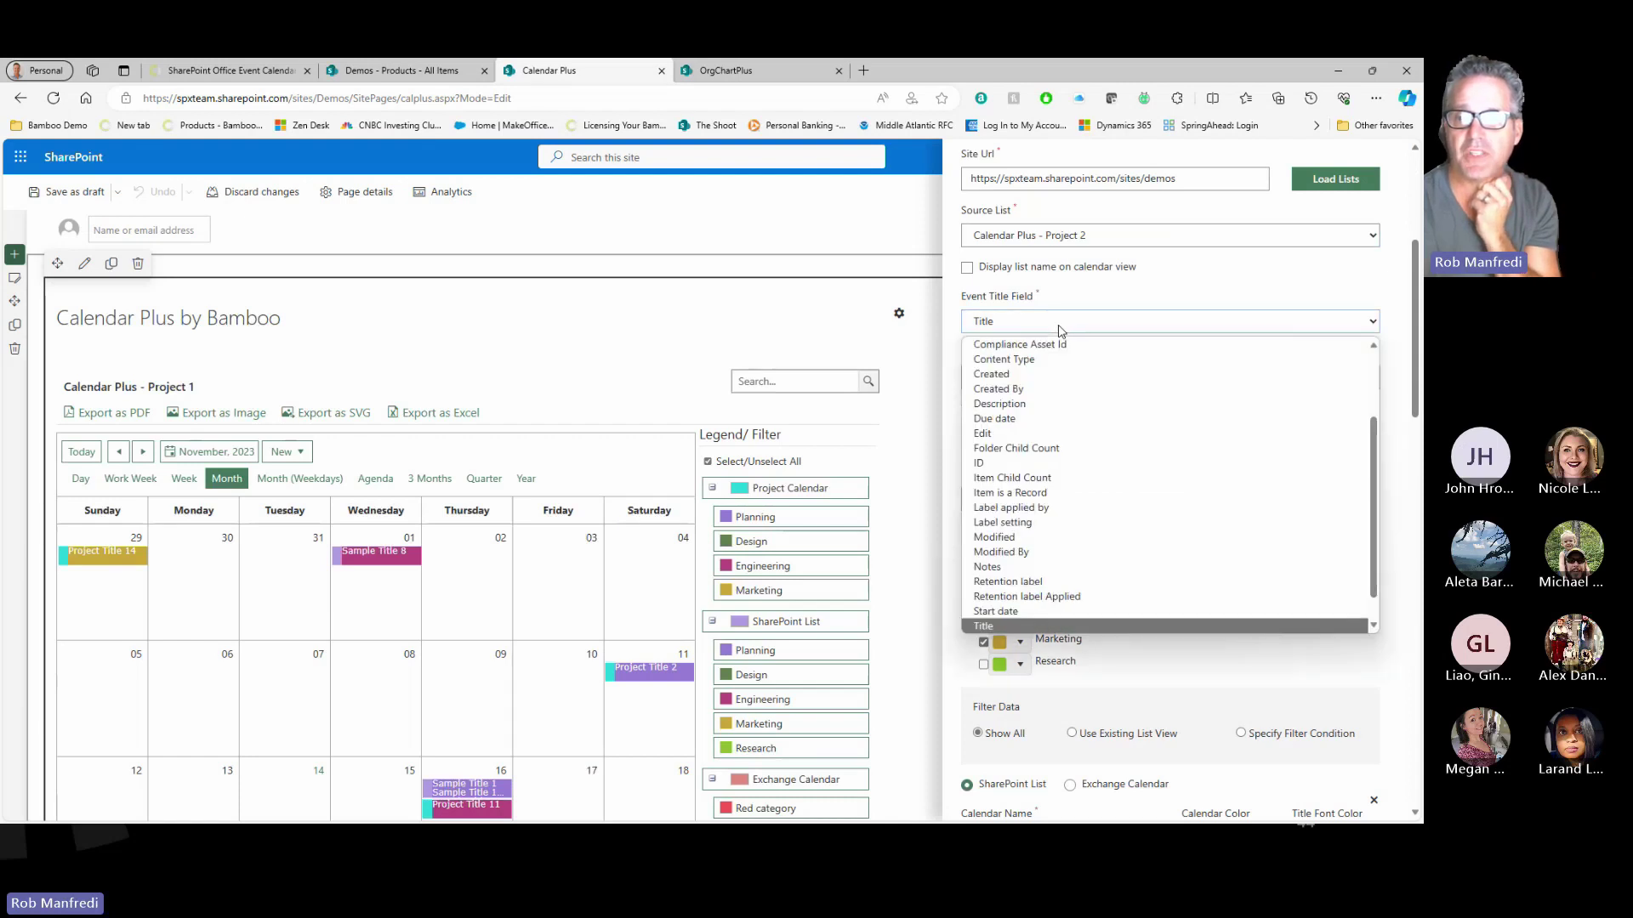
left_click(1060, 327)
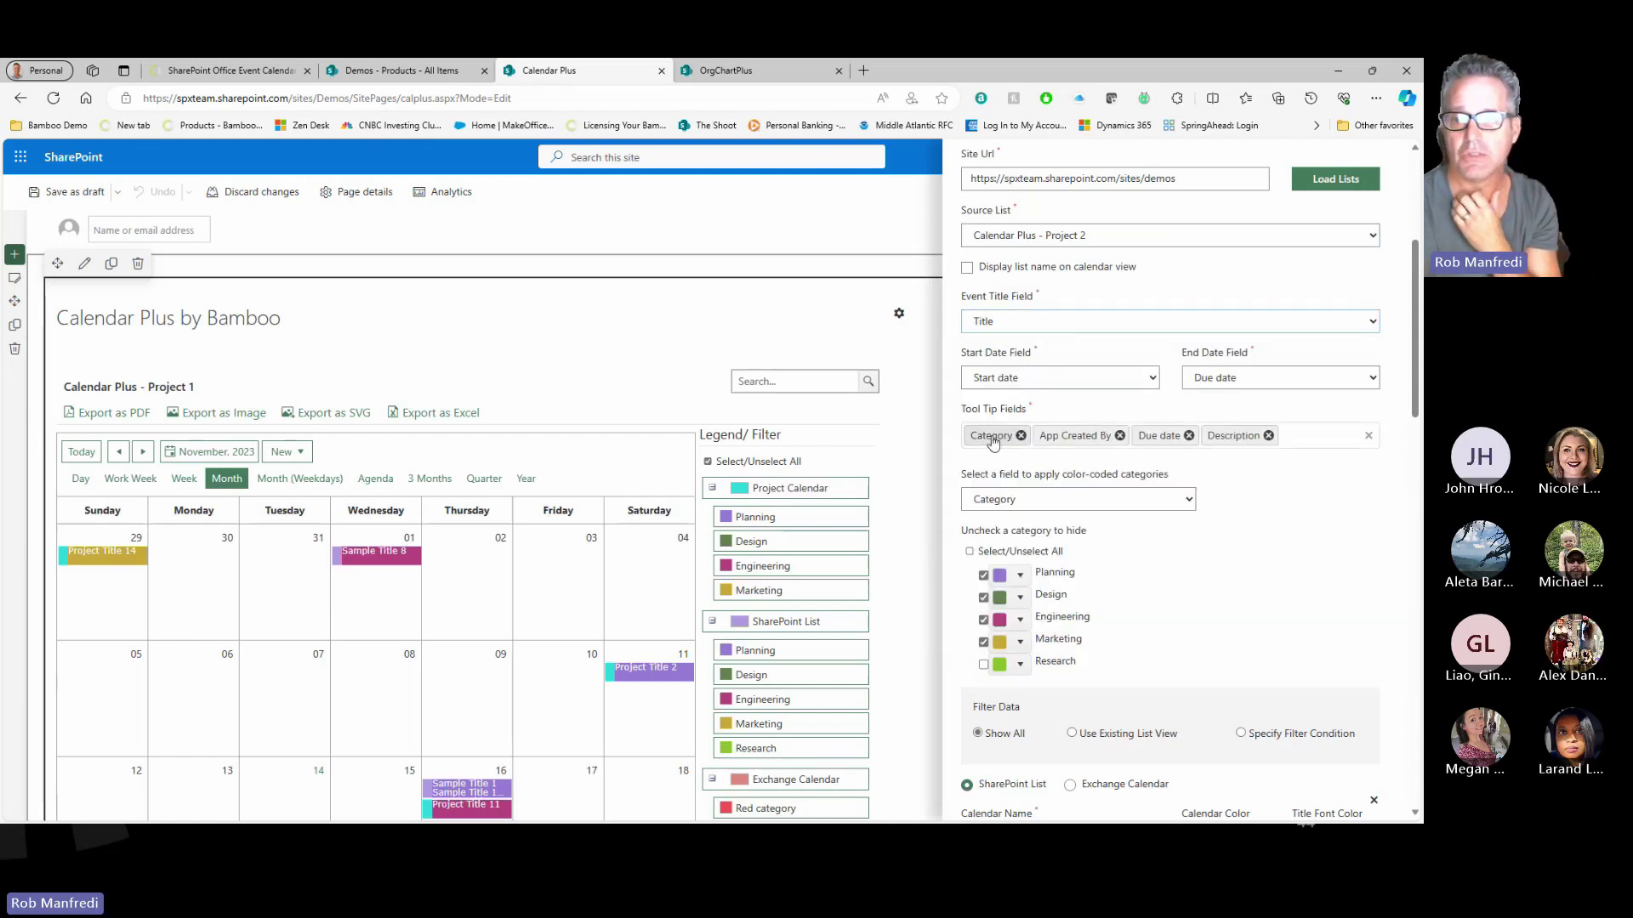
scroll(1264, 531, "down", 1)
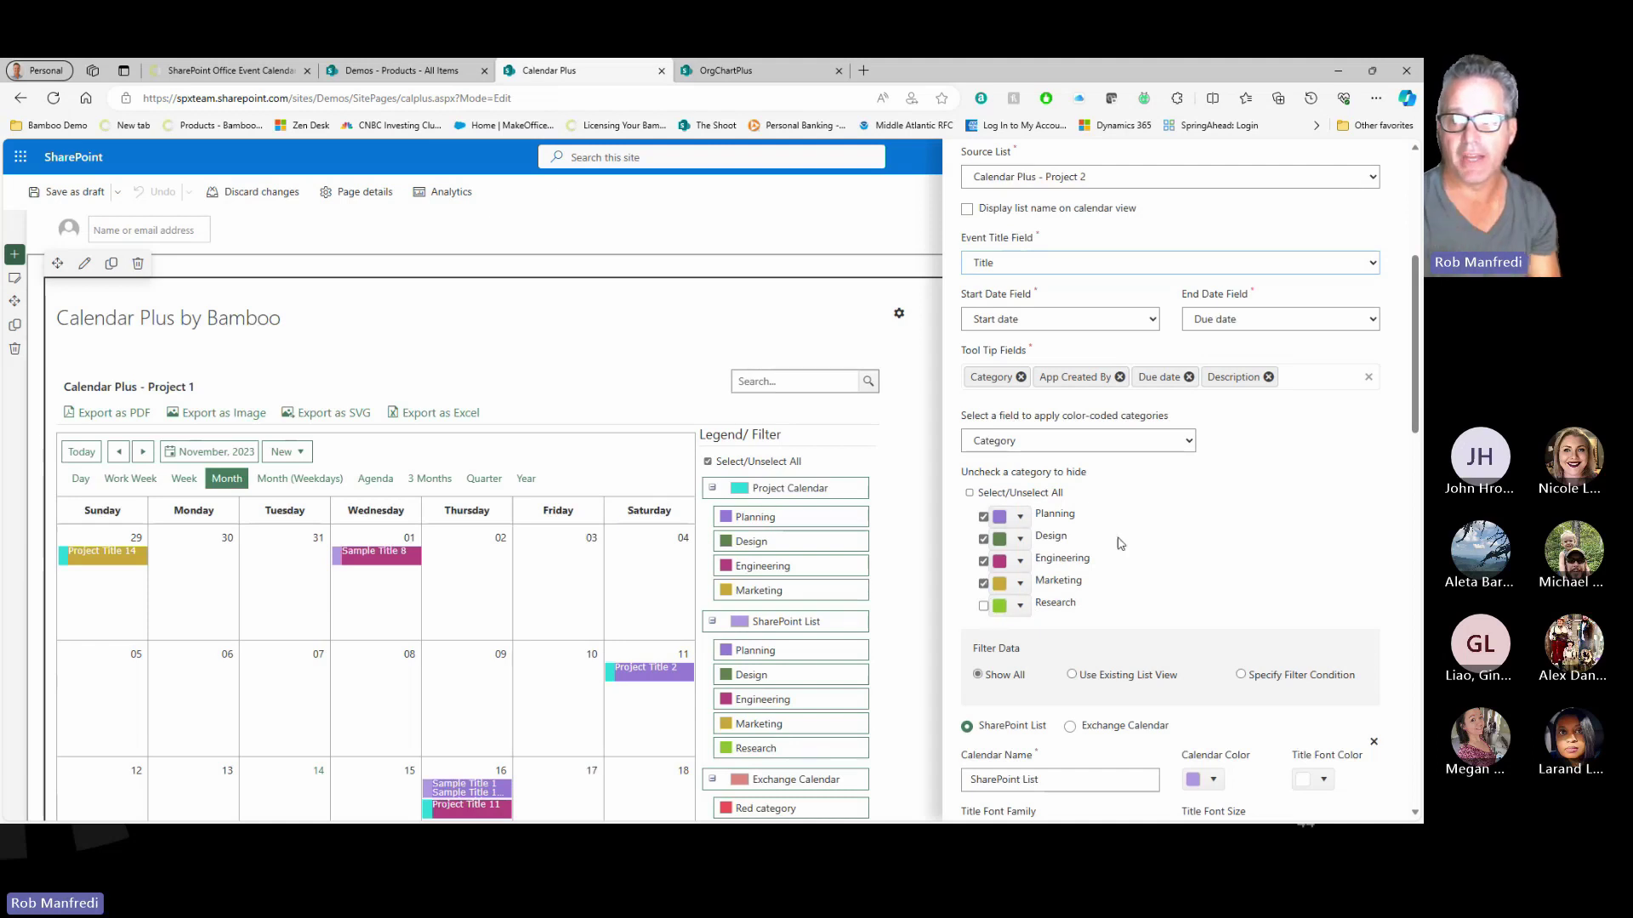
scroll(1152, 523, "down", 1)
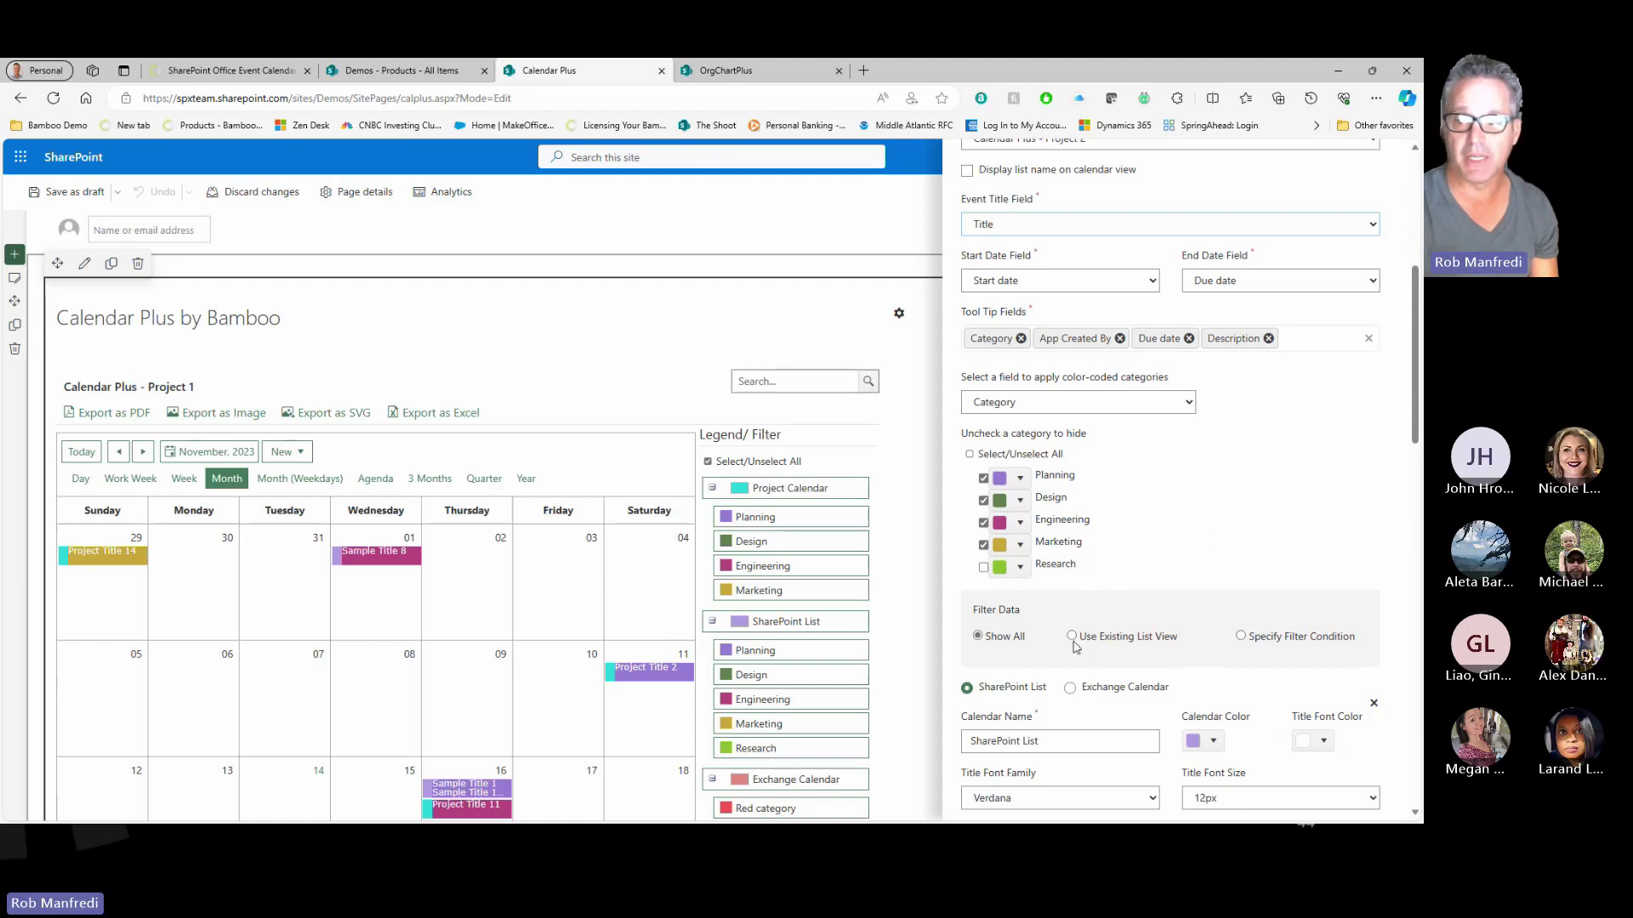
left_click(1241, 636)
scroll(1122, 604, "down", 2)
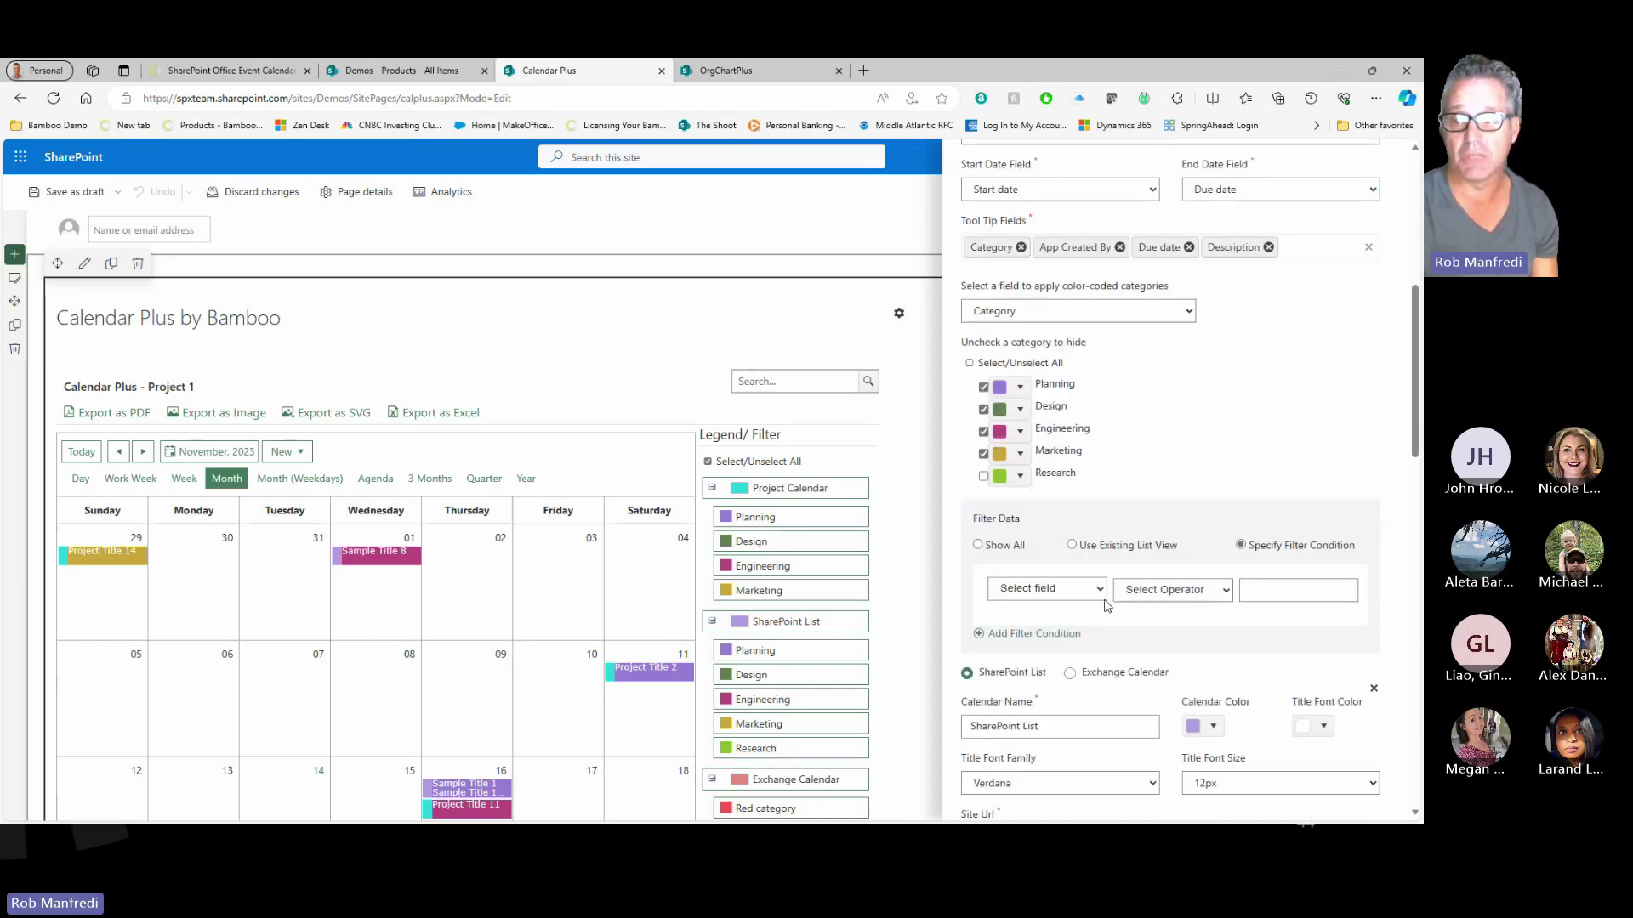
left_click(1041, 599)
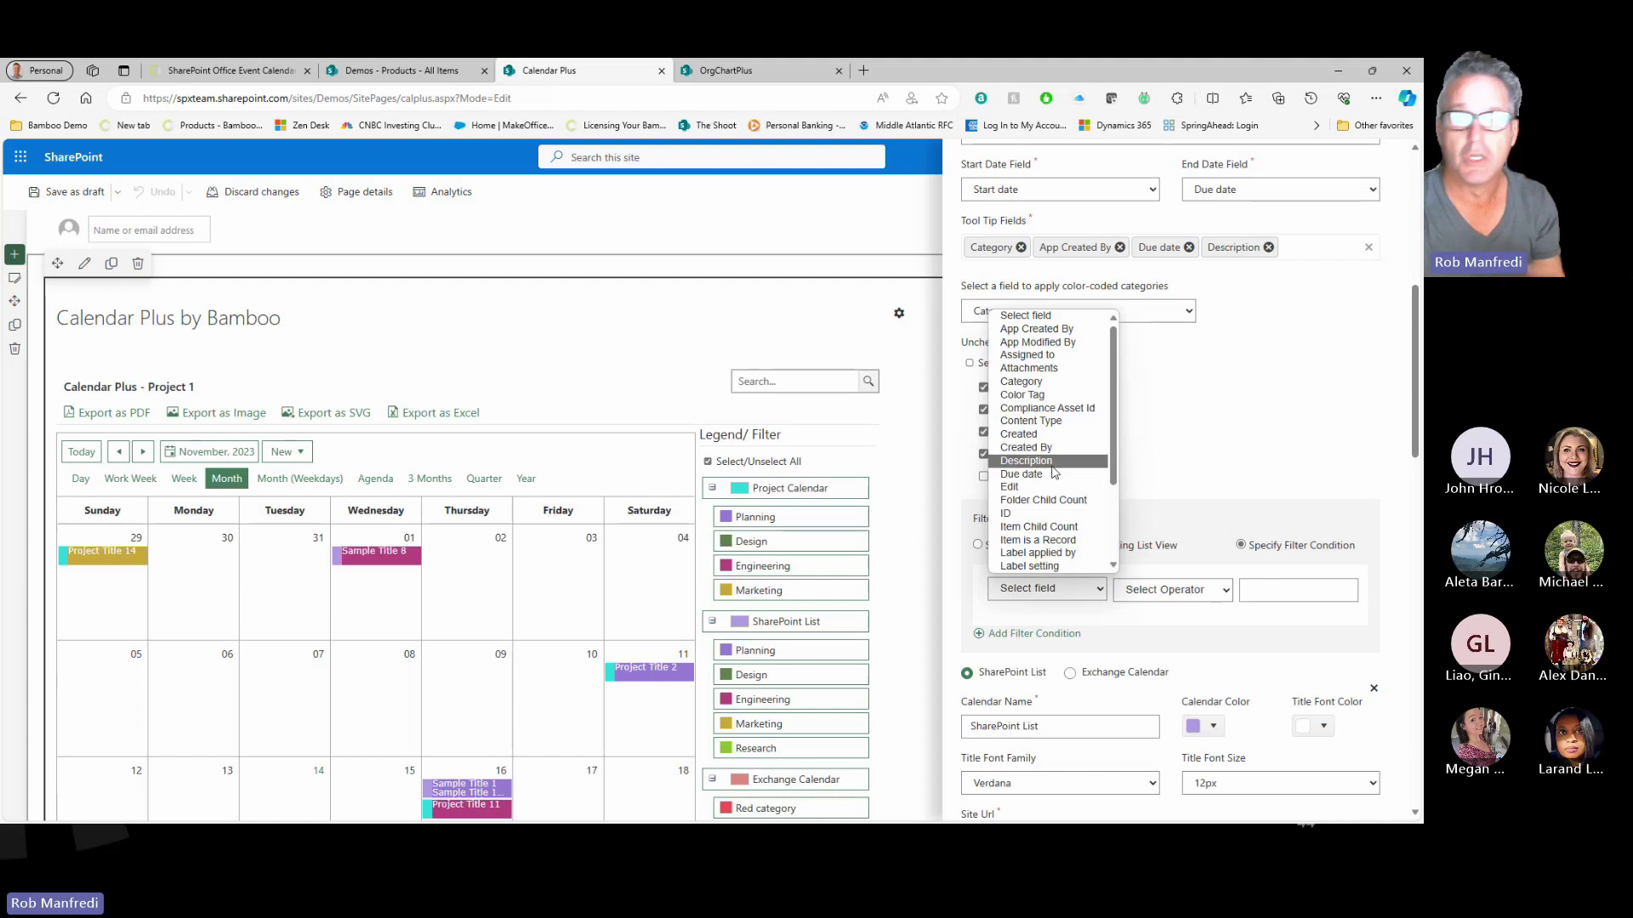
left_click(1189, 415)
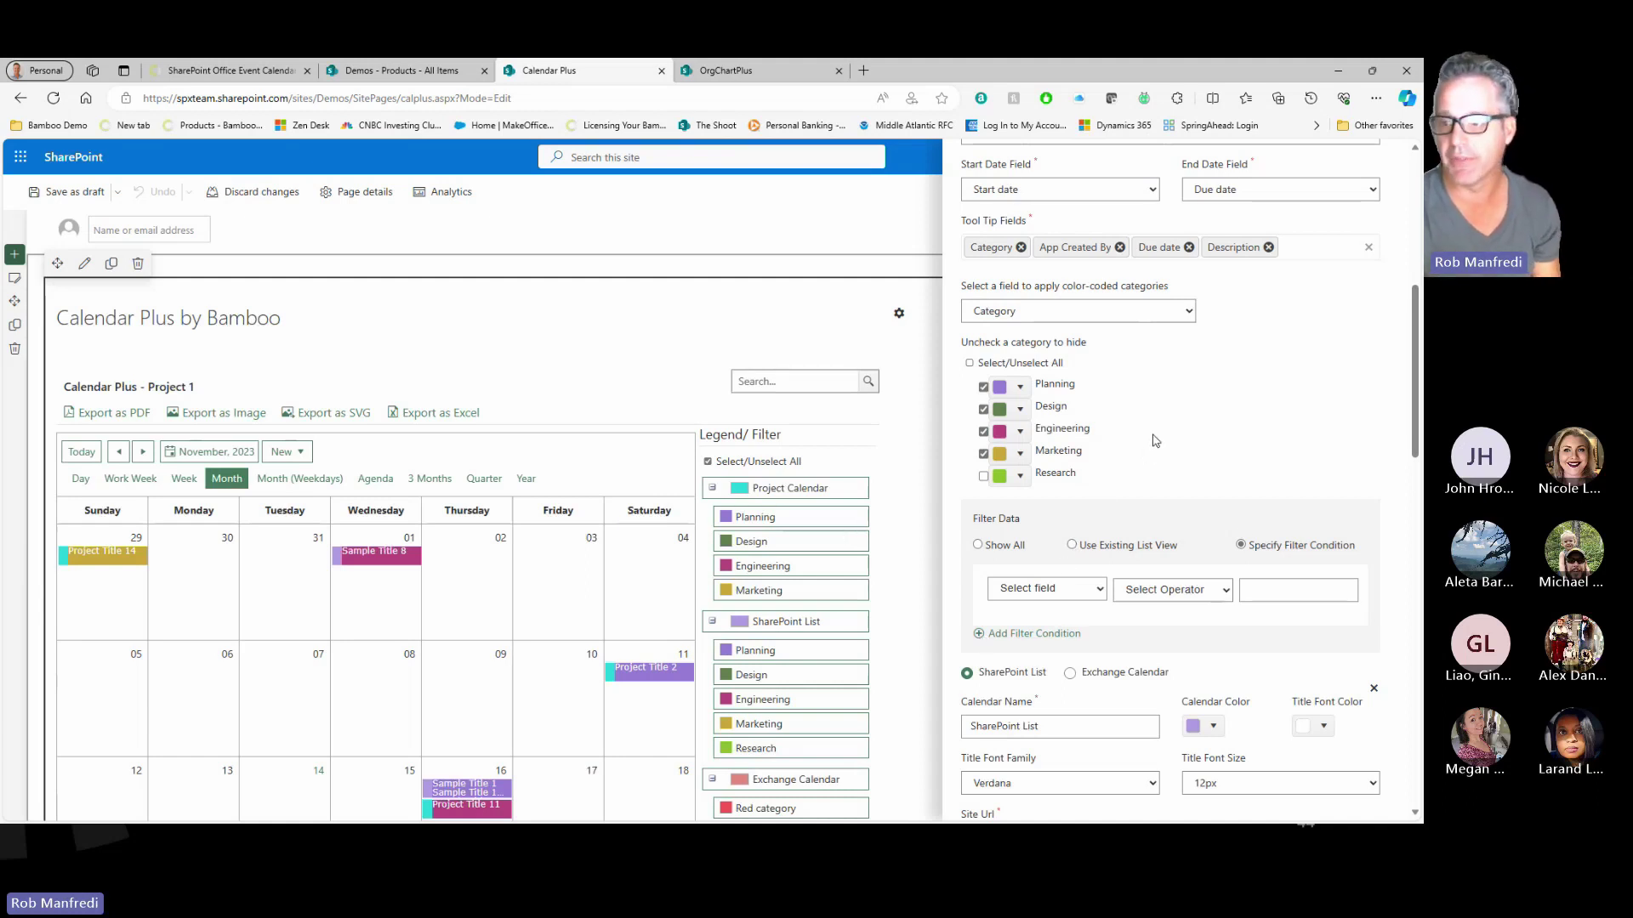
left_click(977, 544)
scroll(1145, 445, "down", 4)
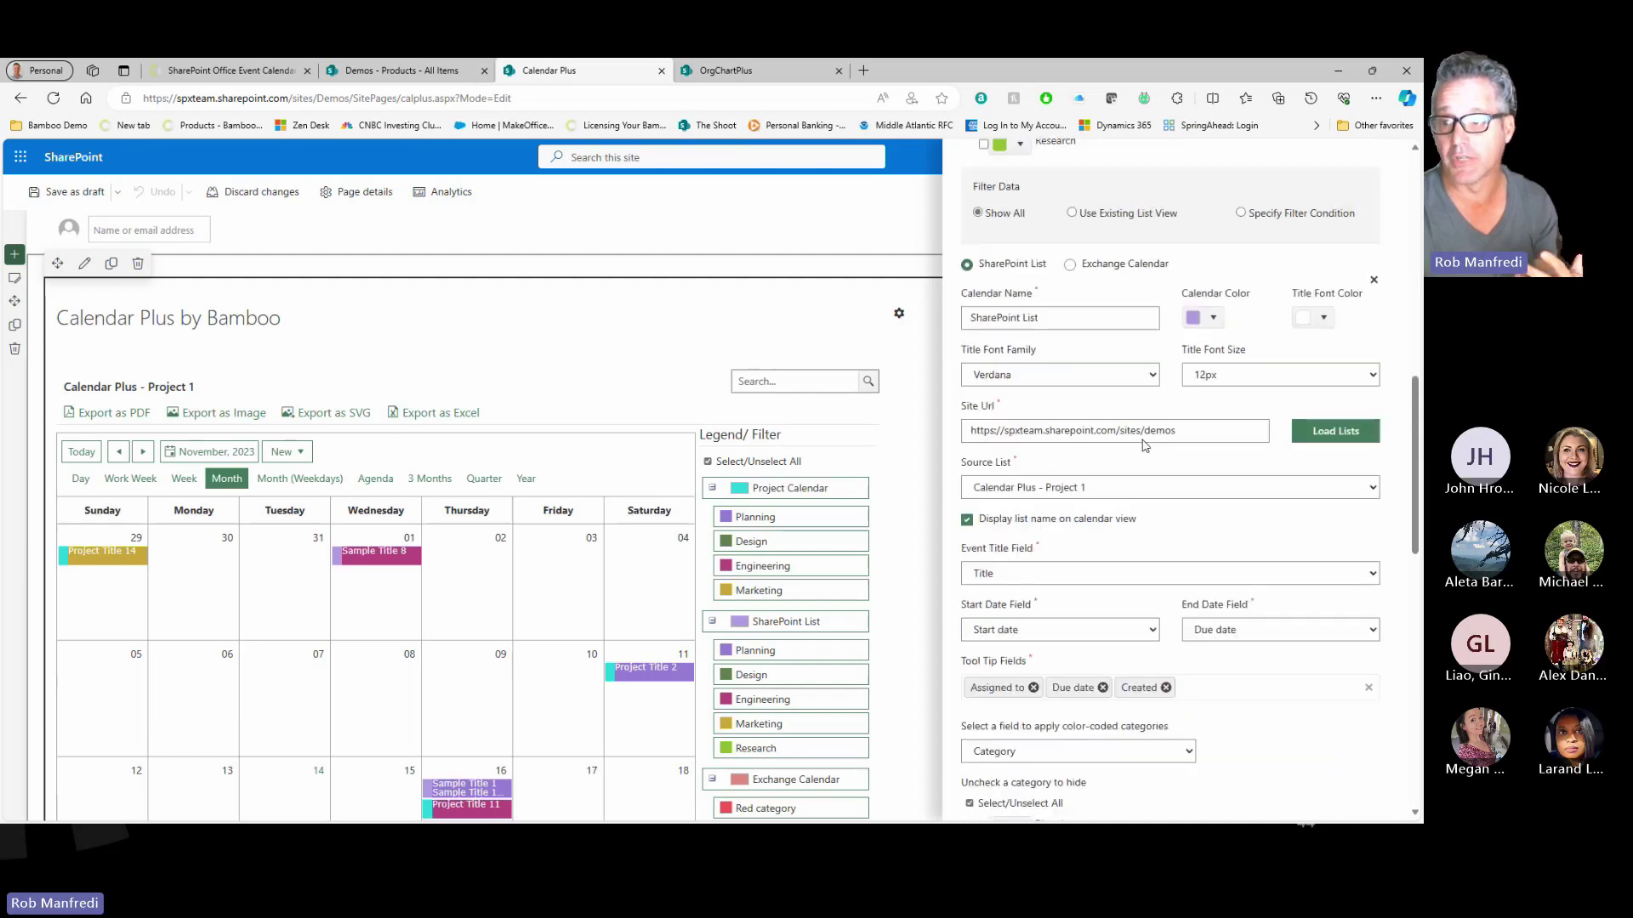
scroll(1032, 534, "down", 3)
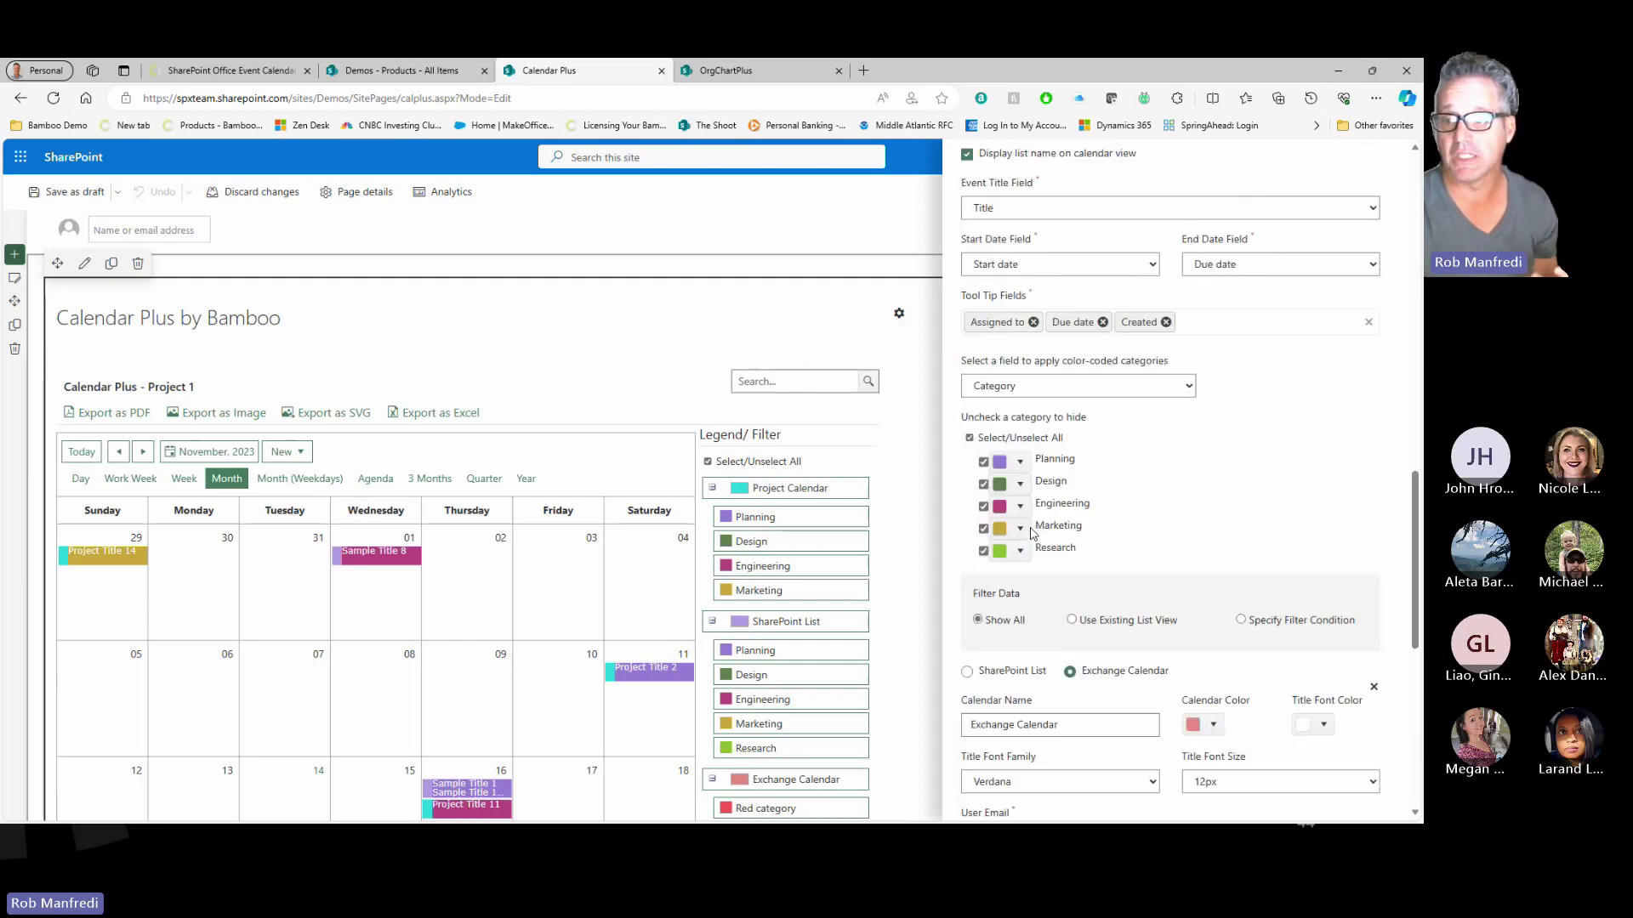
scroll(1032, 534, "down", 3)
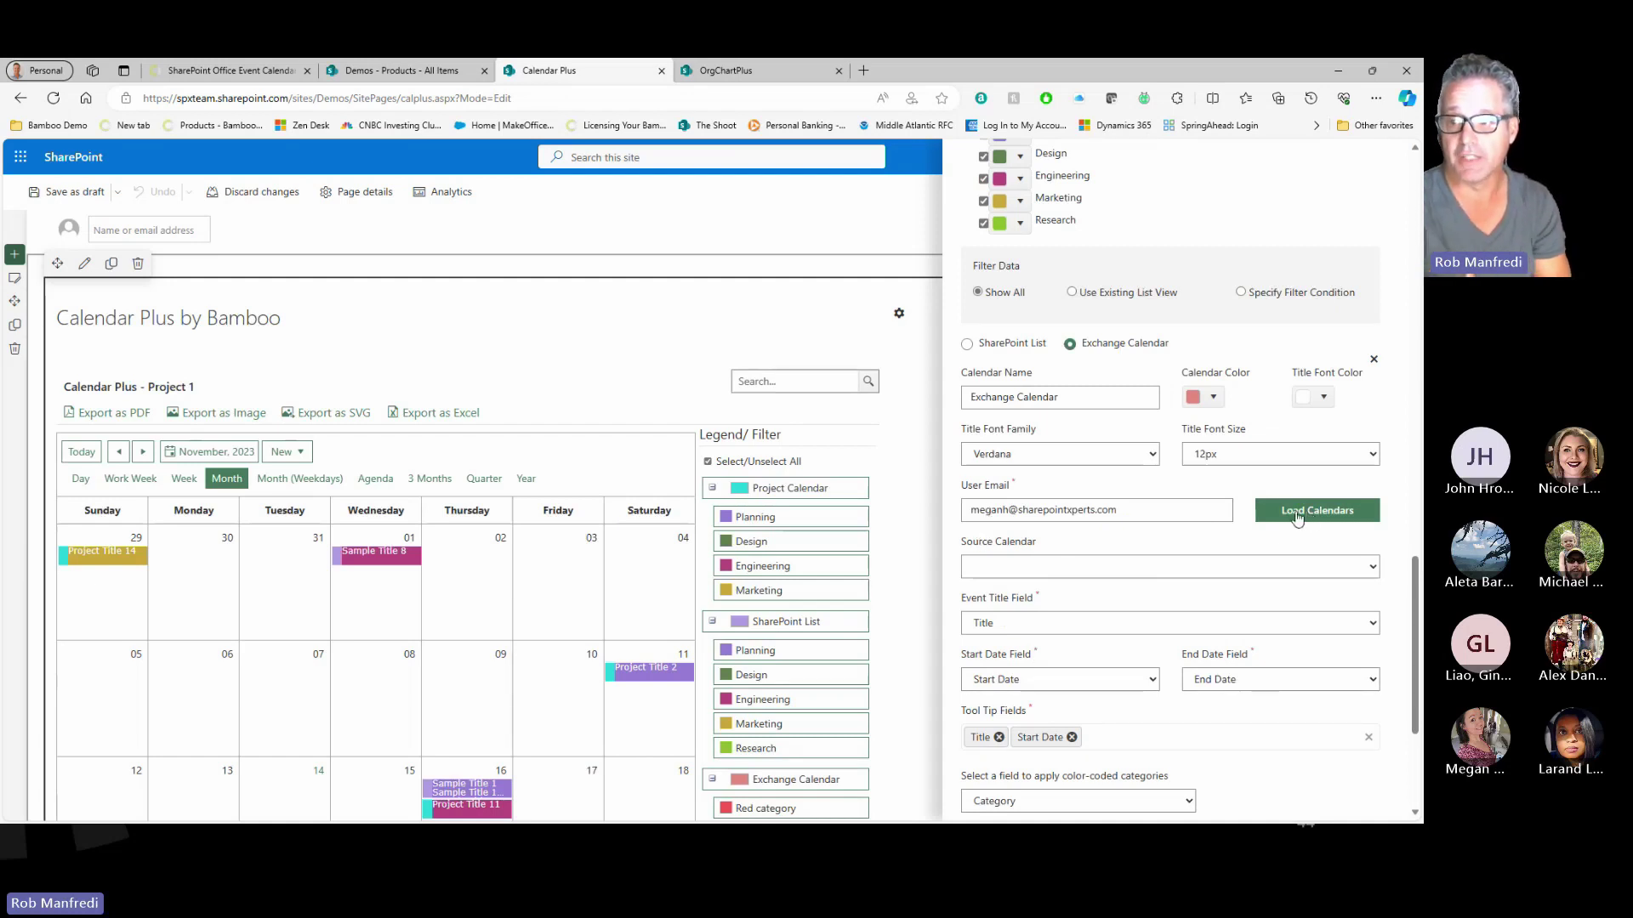
scroll(1072, 618, "down", 1)
scroll(1070, 614, "down", 3)
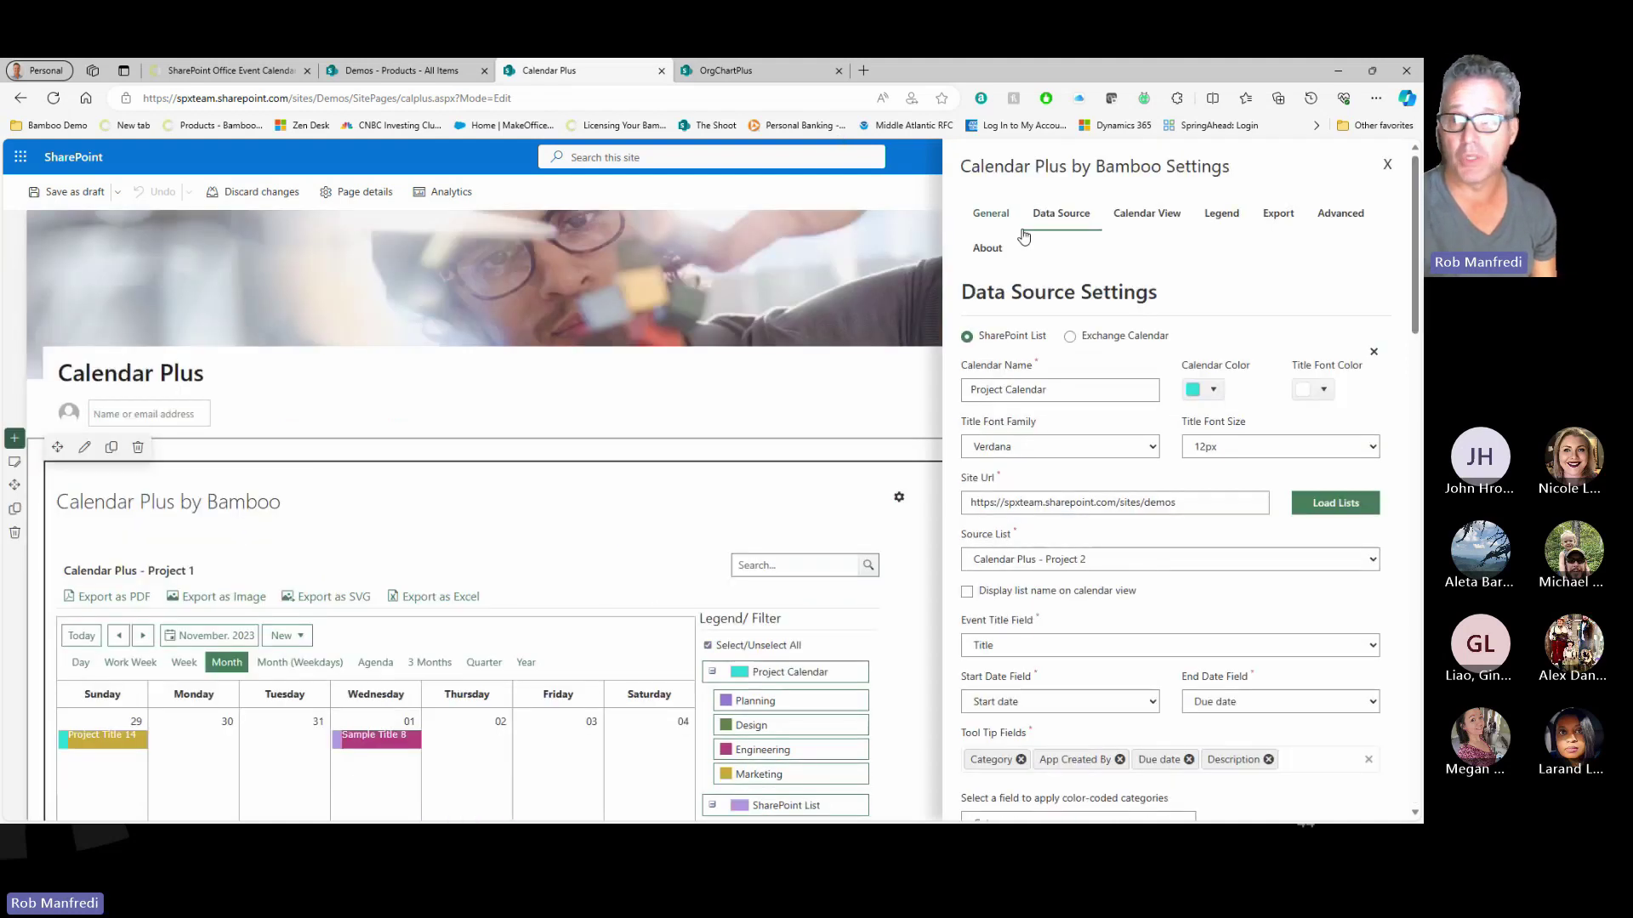
Step: In the Calendar View Legend settings, move Exchange Calendar above SharePoint List and submit
left_click(1146, 214)
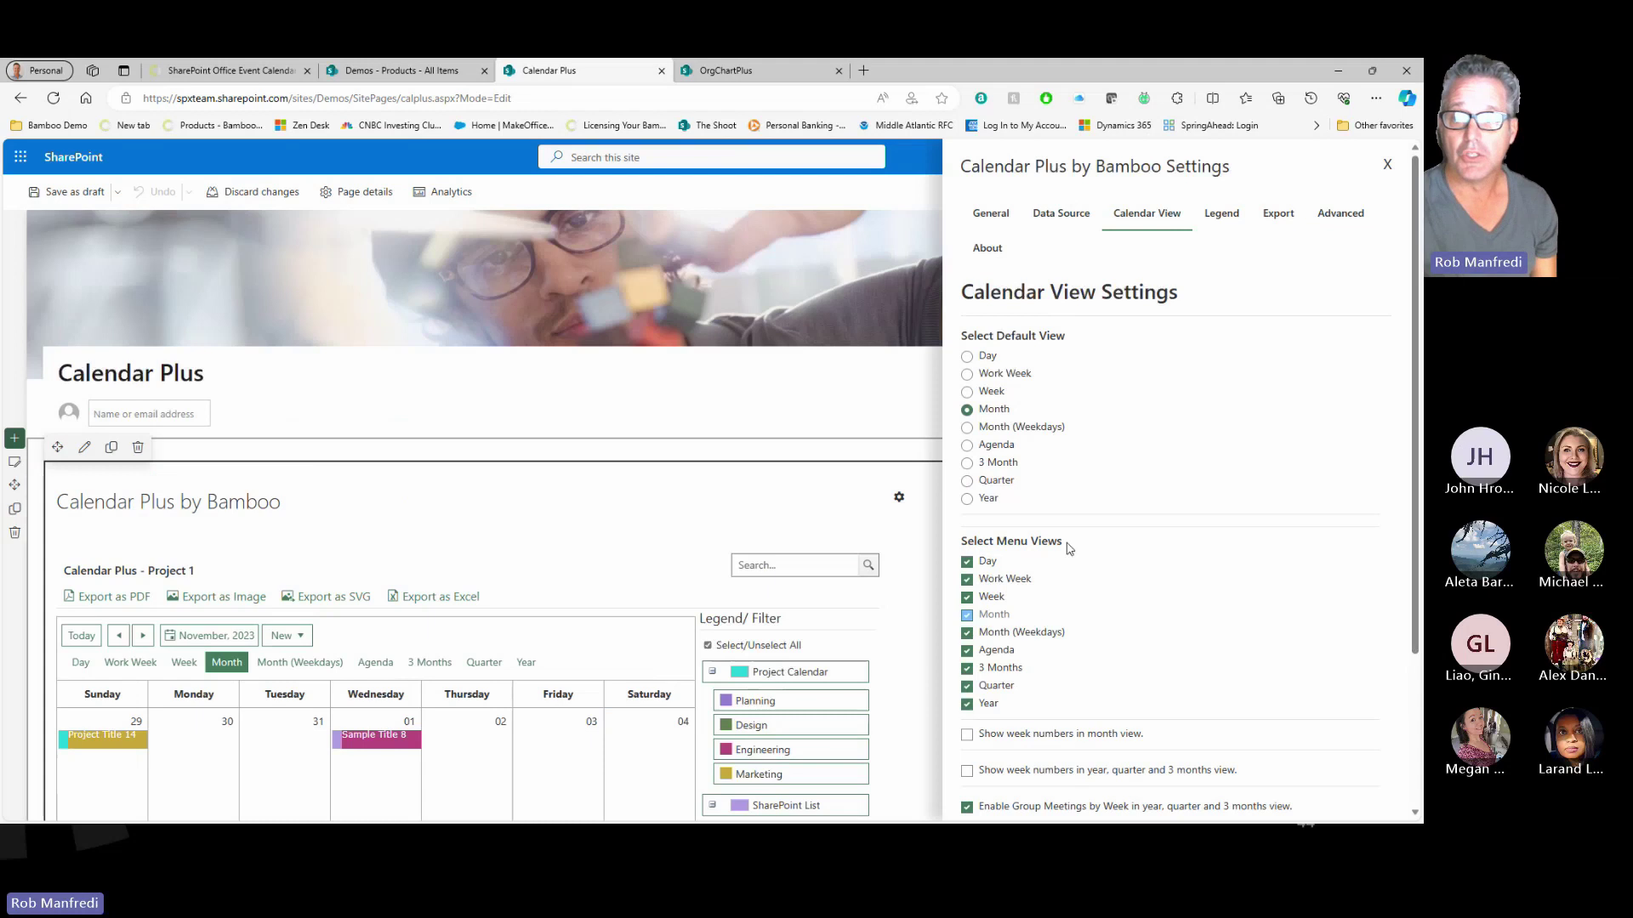
scroll(1069, 549, "down", 3)
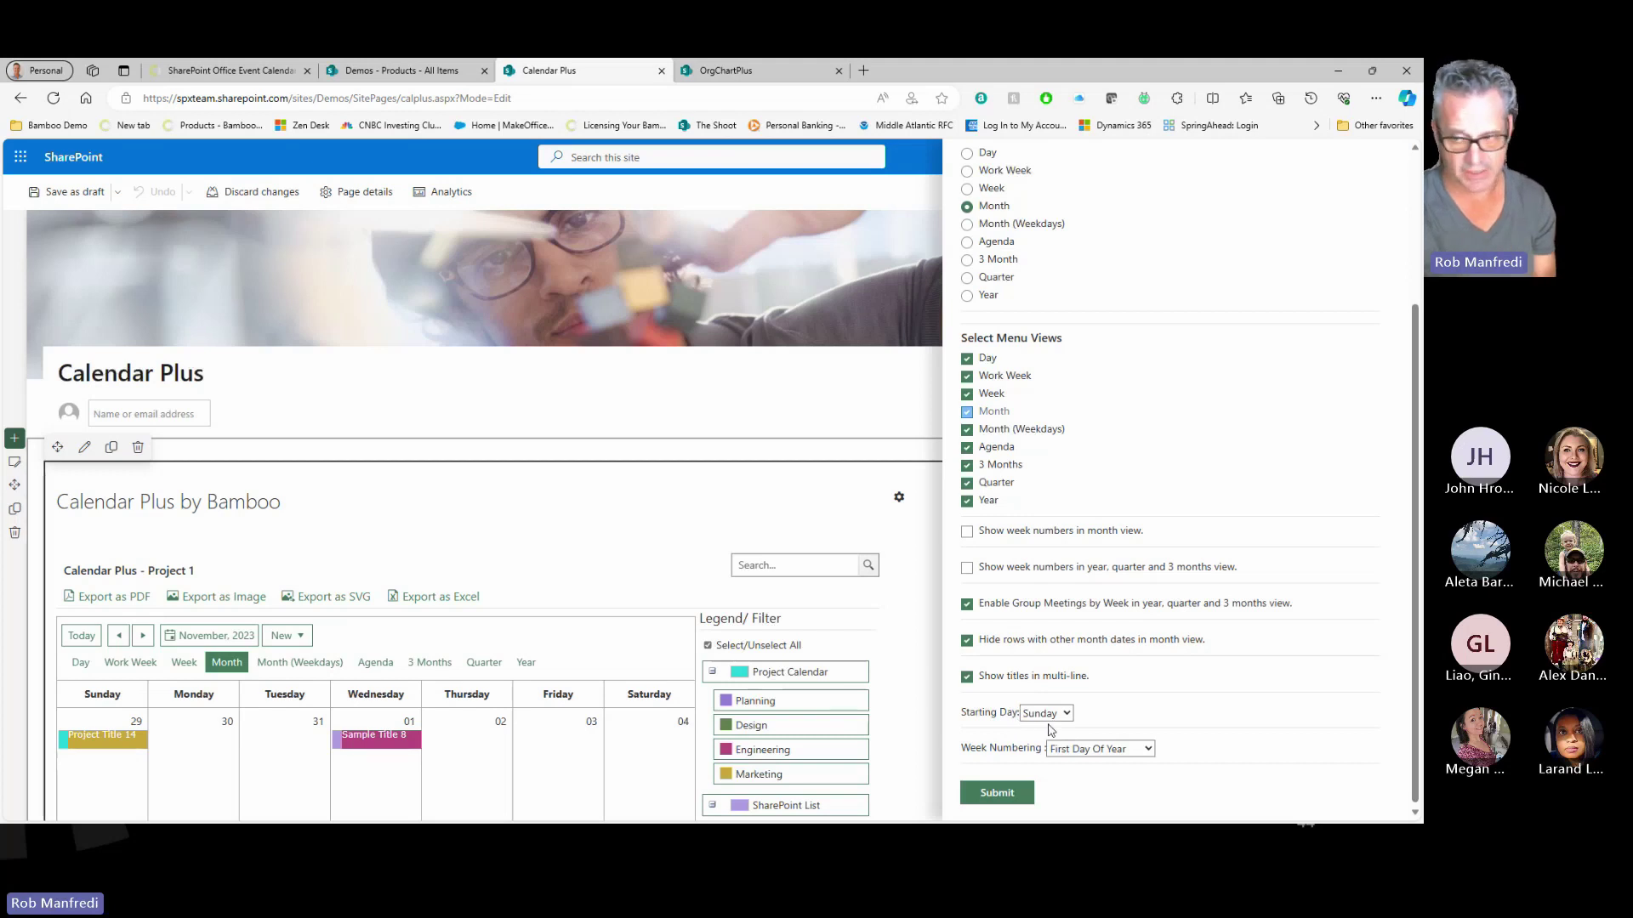
scroll(1144, 727, "up", 3)
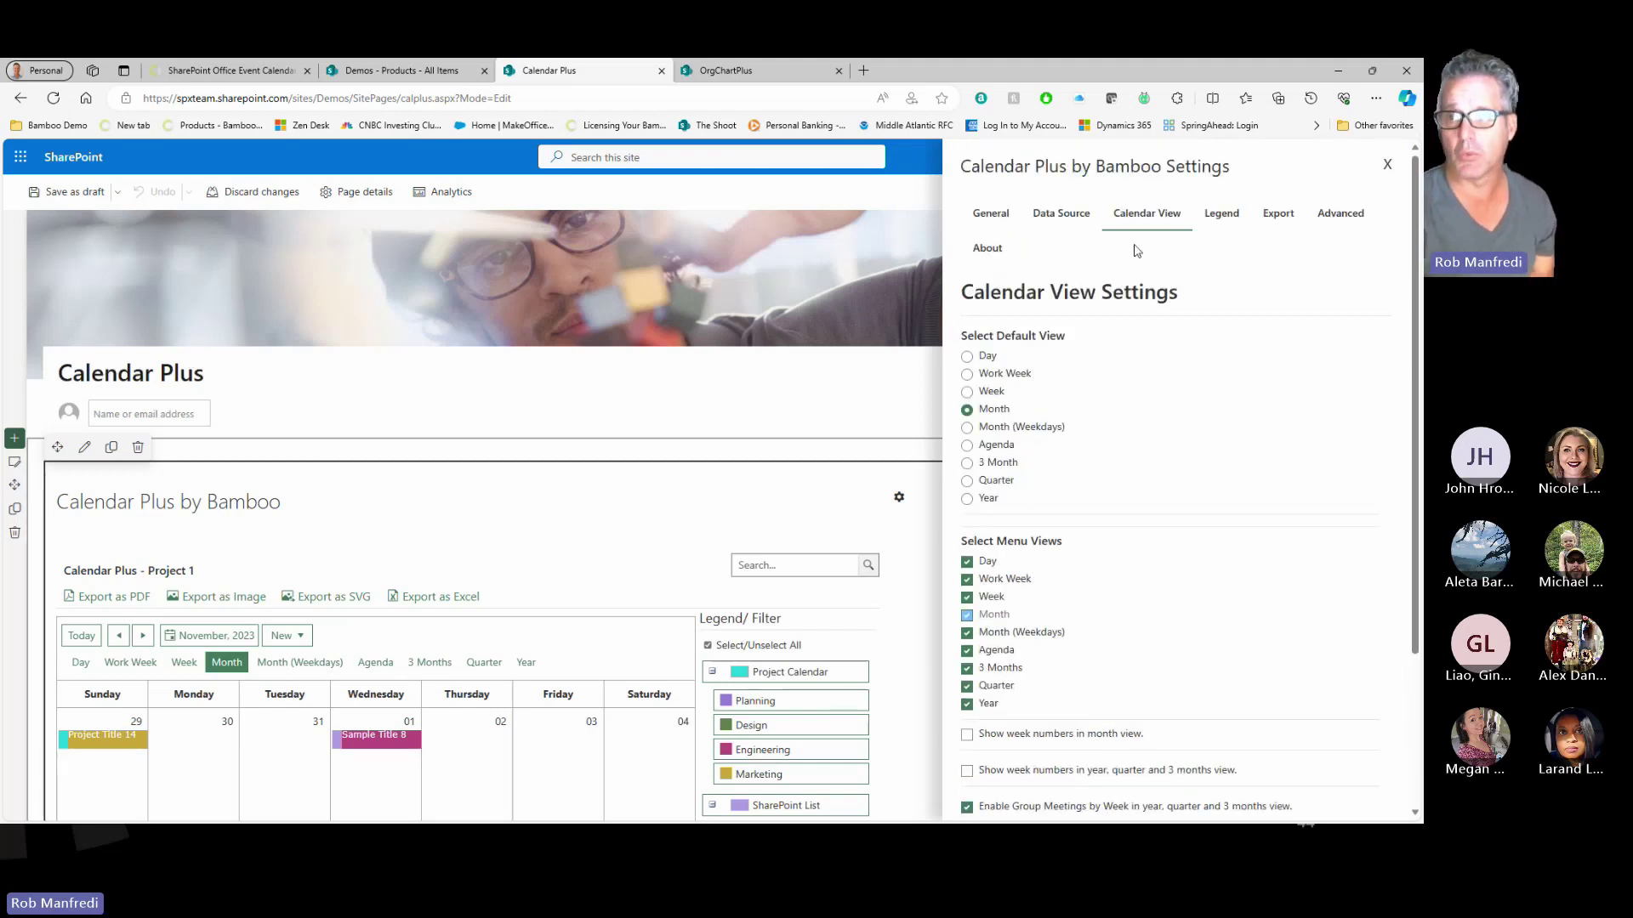
scroll(1199, 221, "down", 1)
left_click(1216, 204)
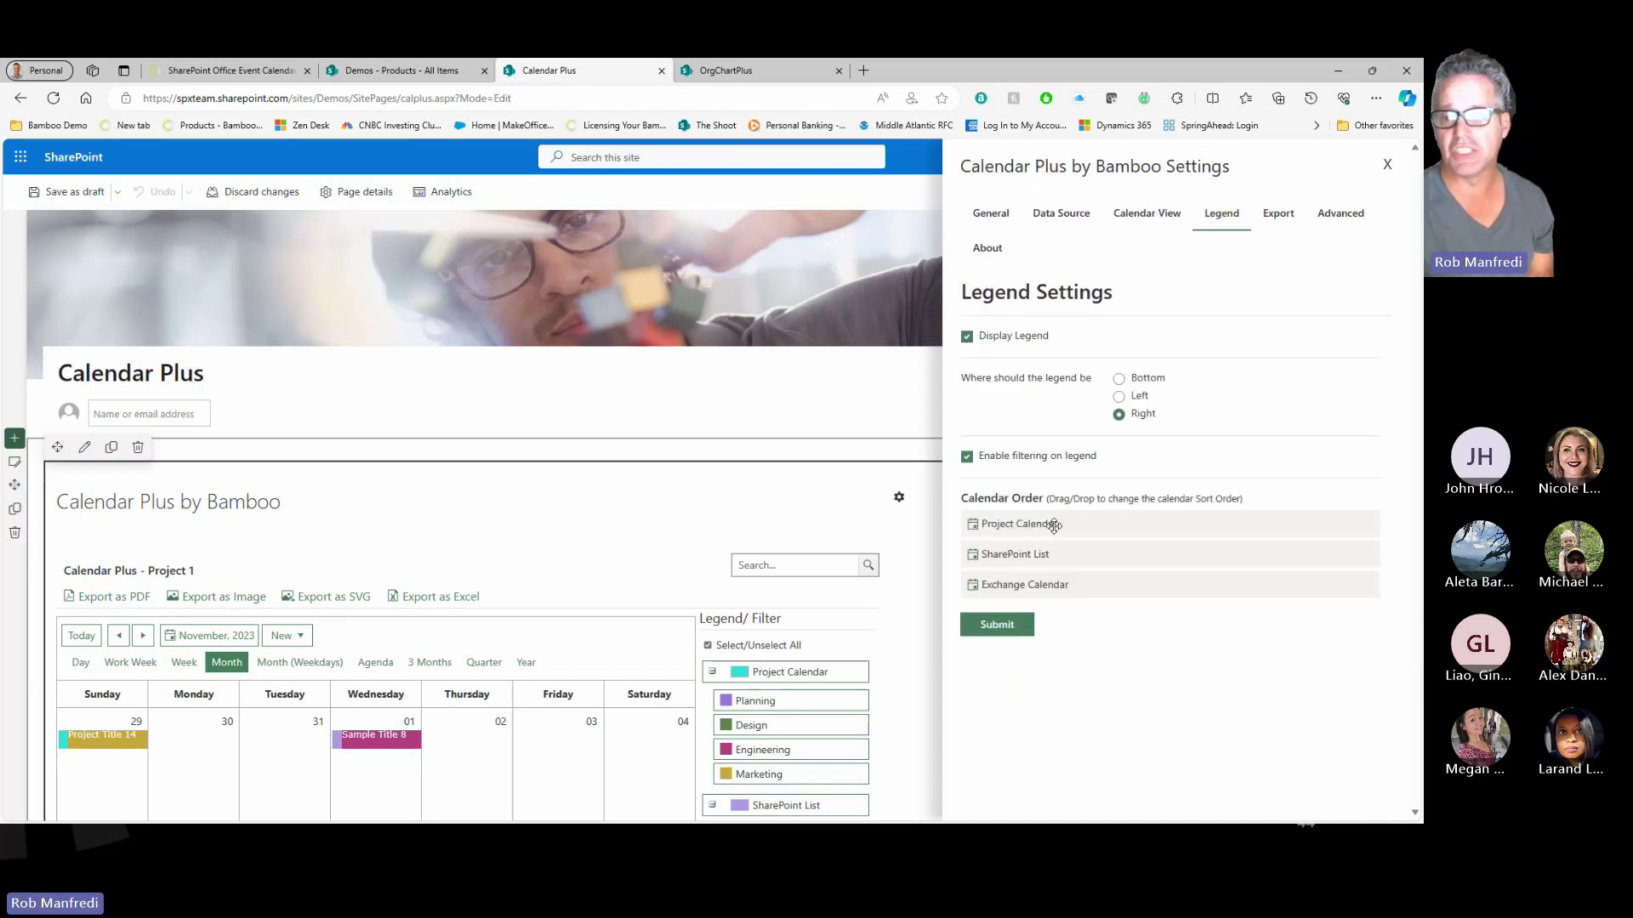
left_click_drag(1031, 576, 1099, 577)
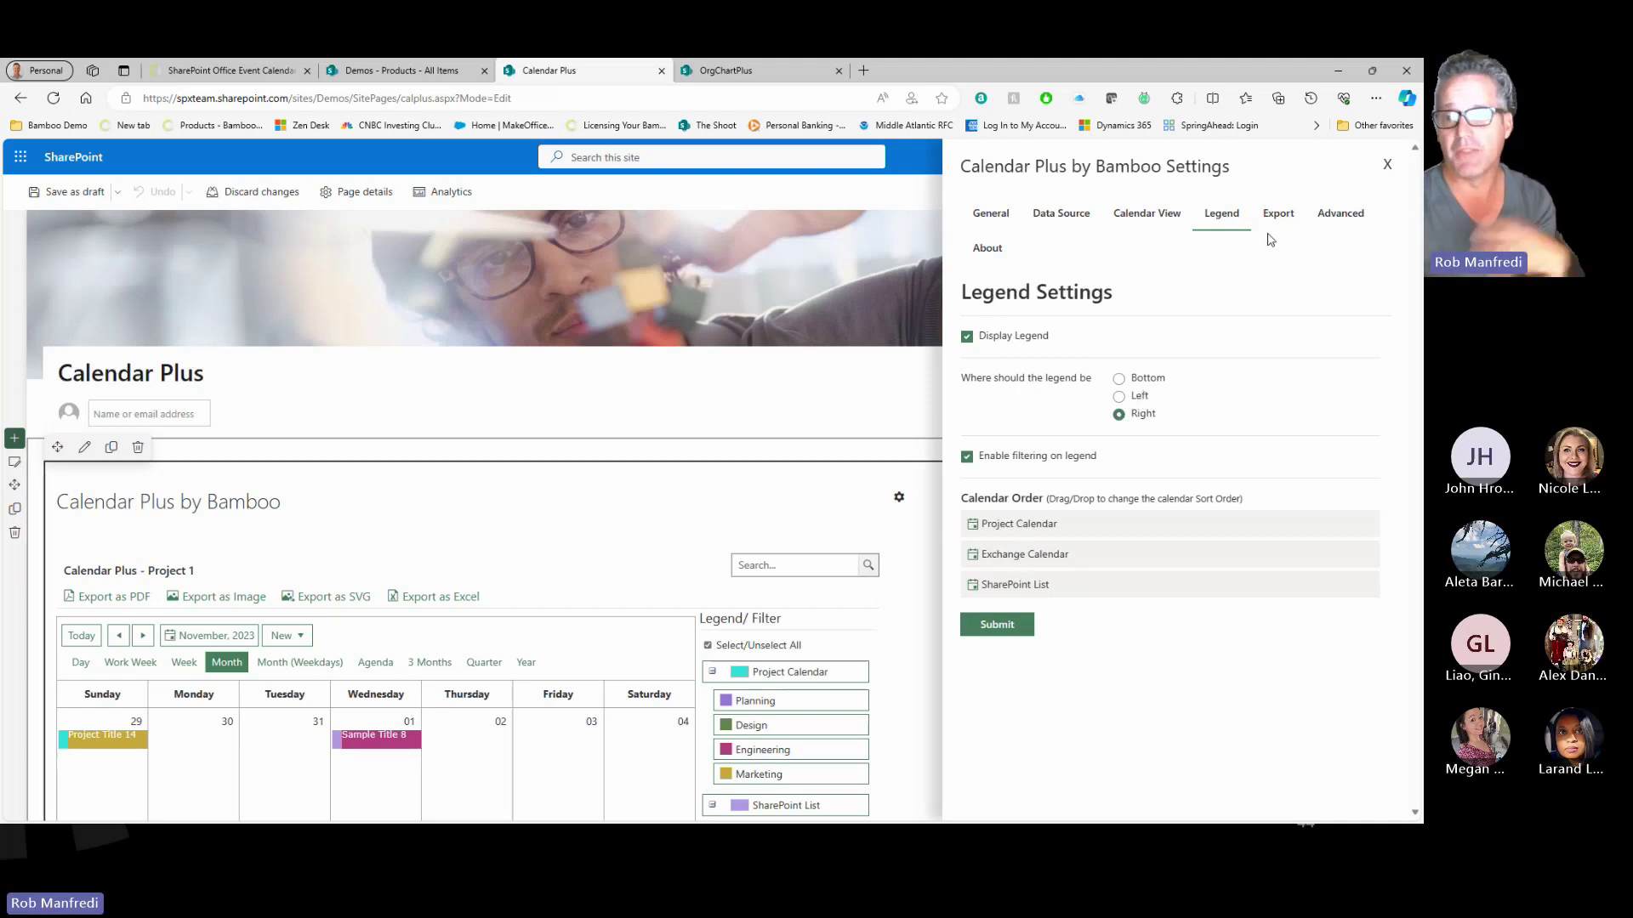
left_click(996, 625)
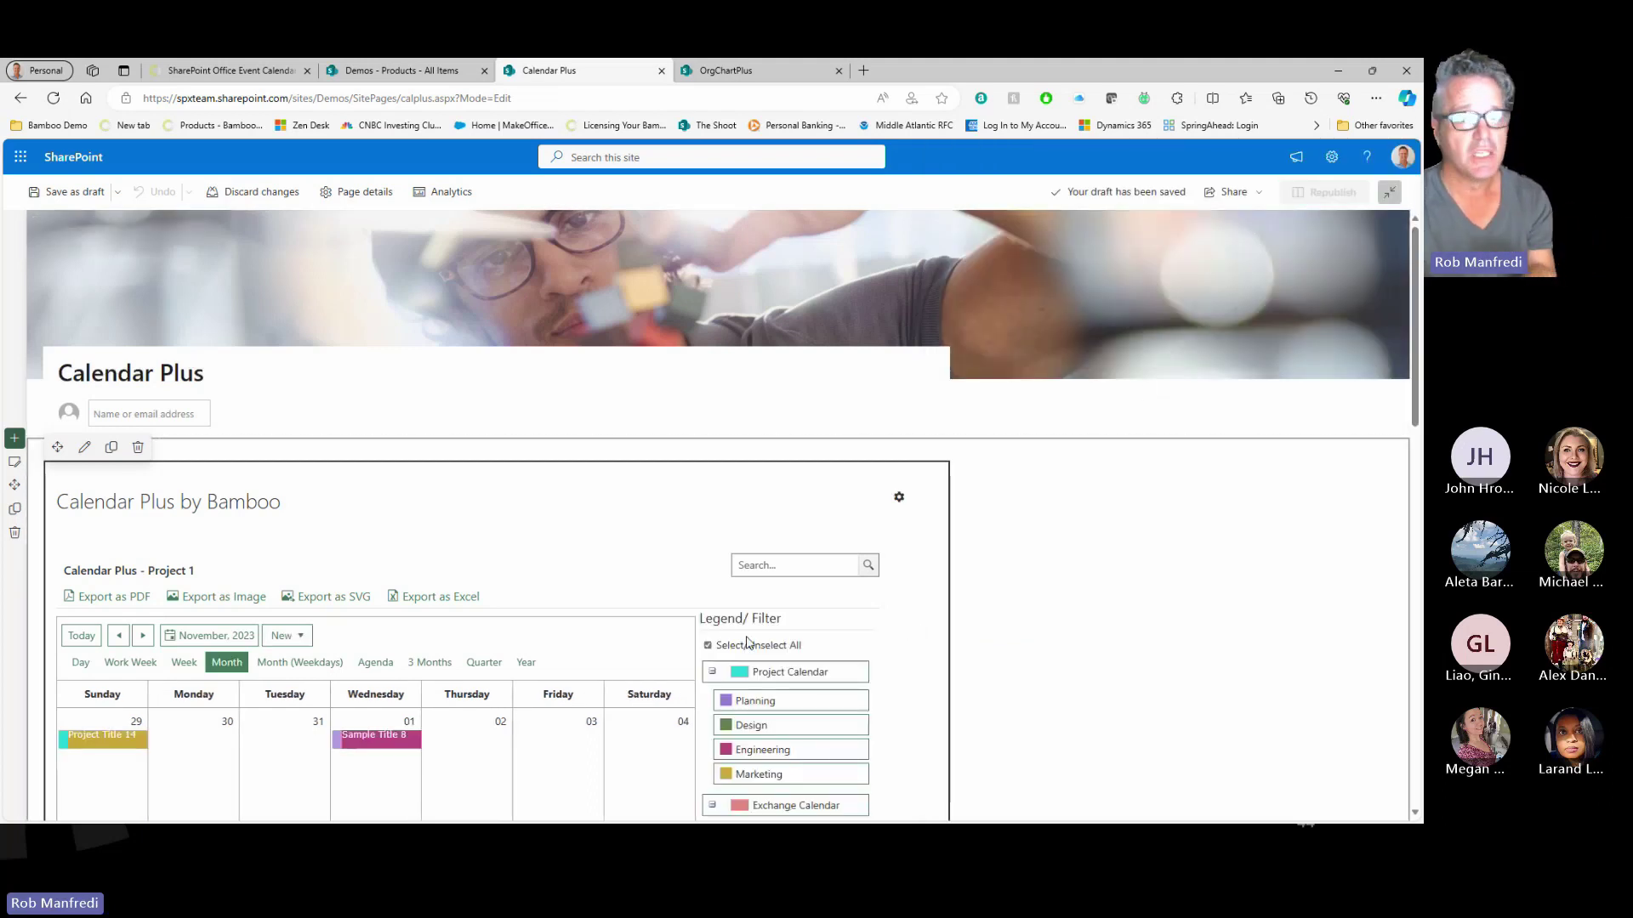
Step: Republish the page, then view and close the Project Title 2 event details
left_click(1328, 192)
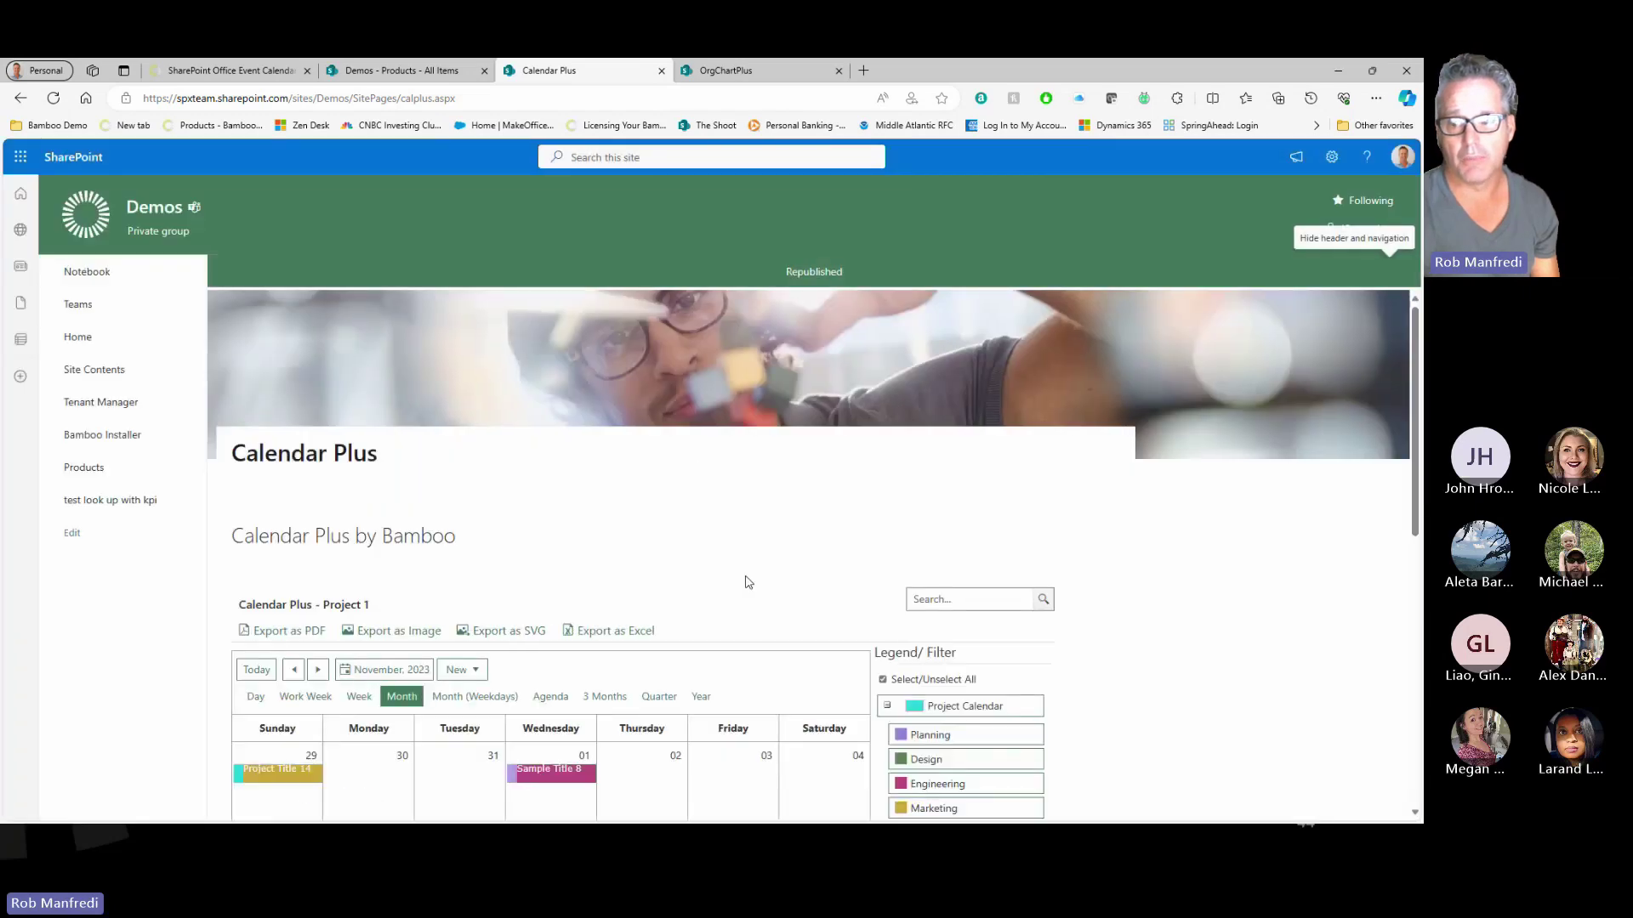
scroll(747, 582, "down", 4)
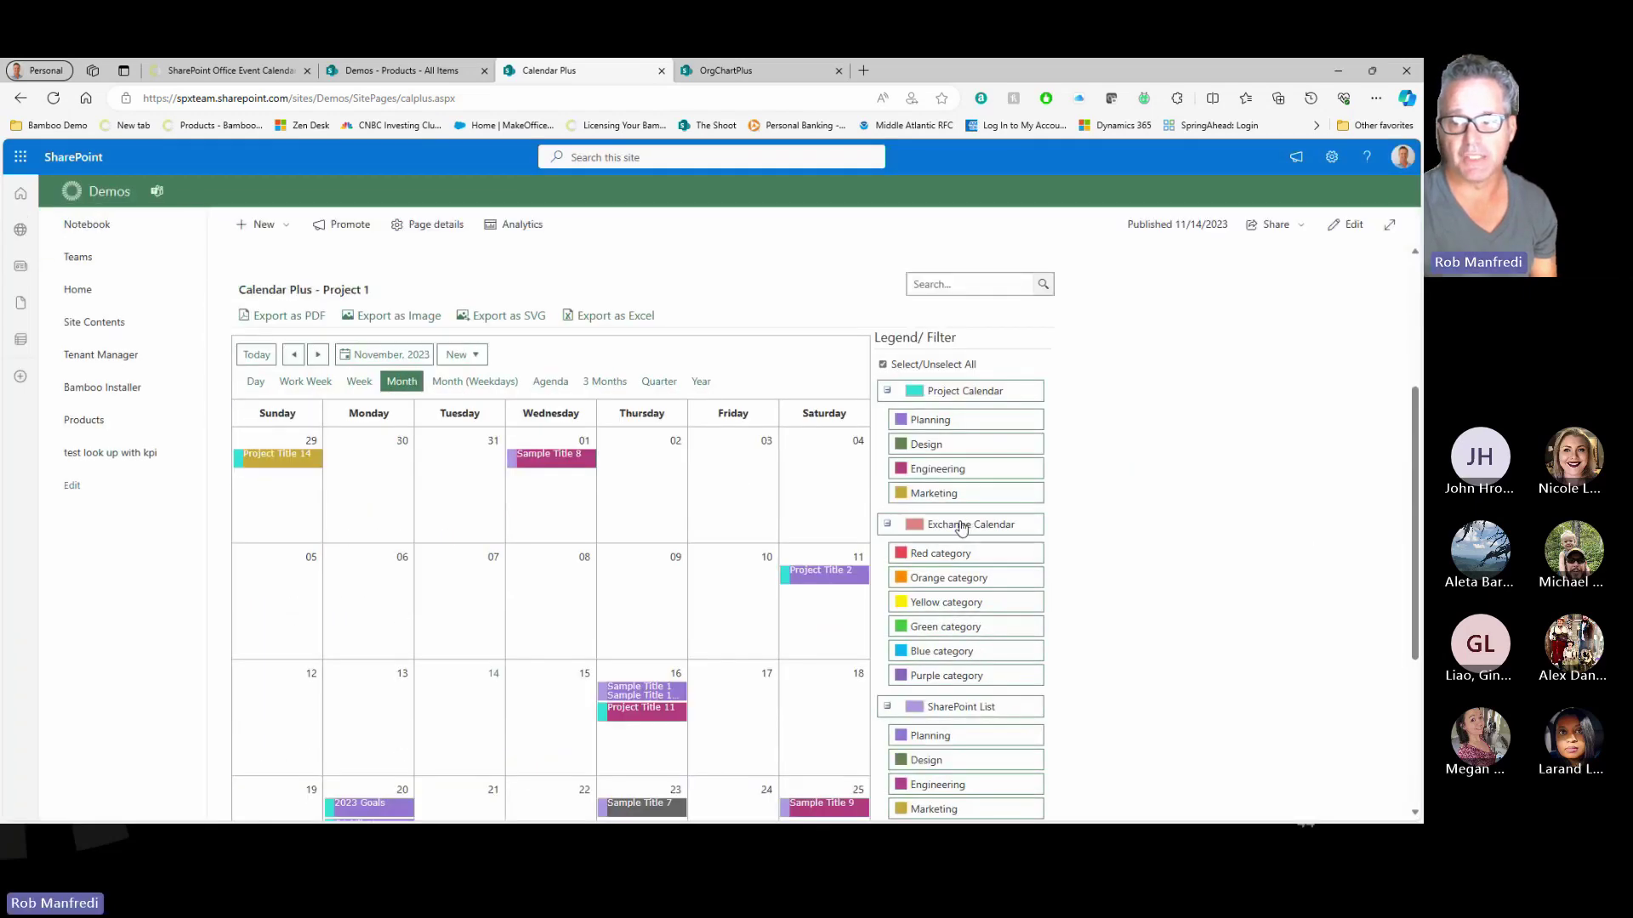
left_click(821, 576)
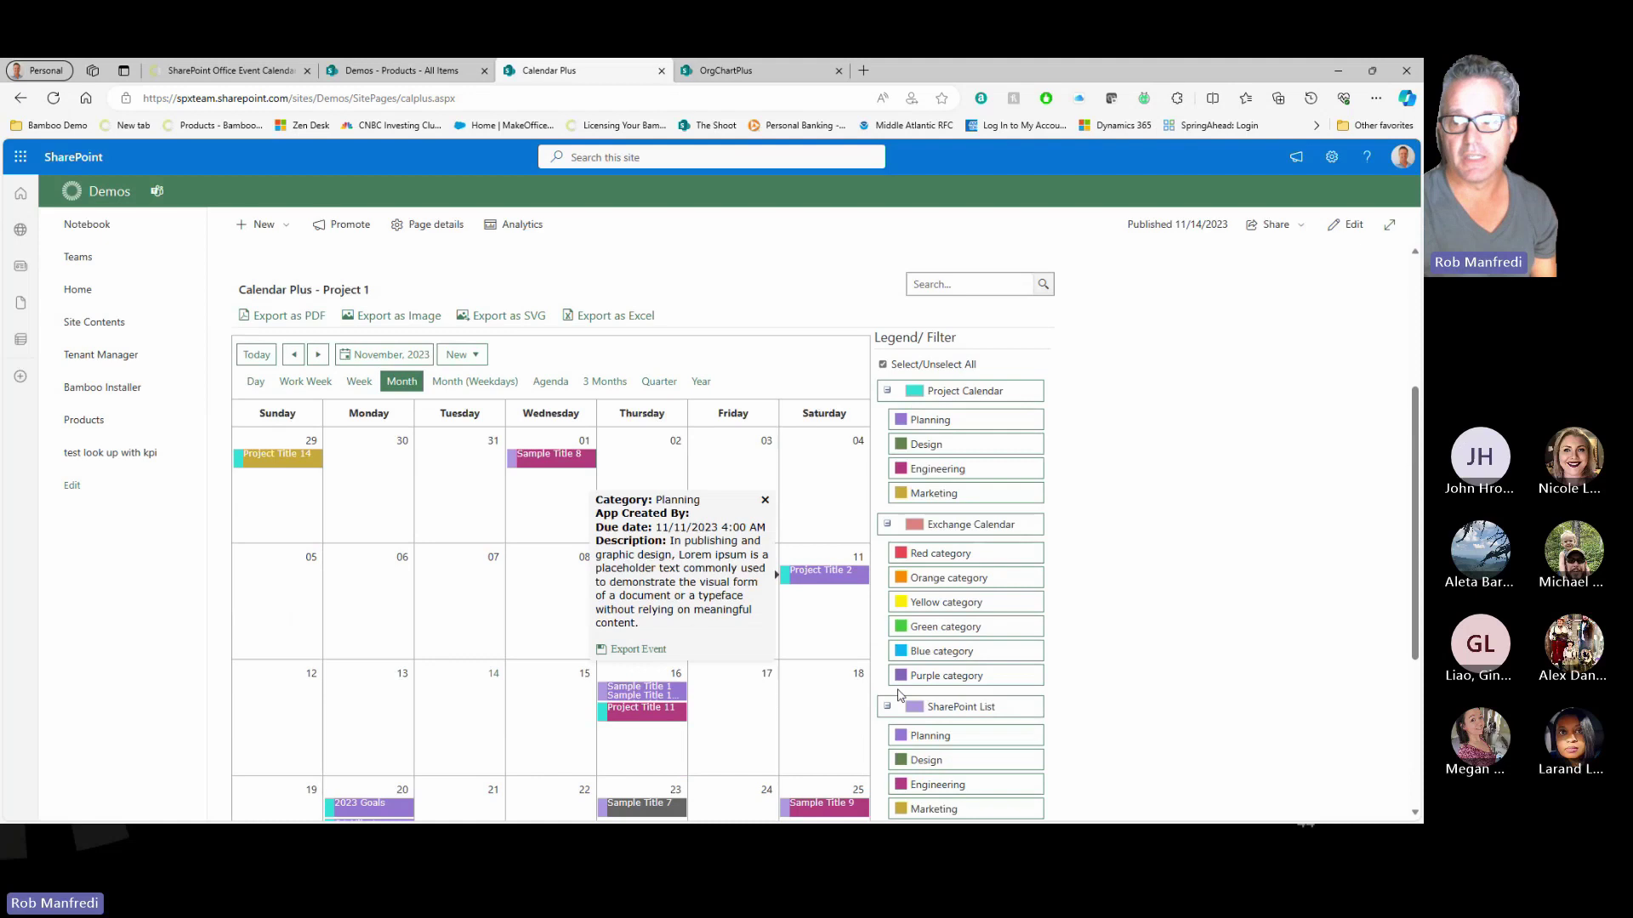
left_click(1193, 523)
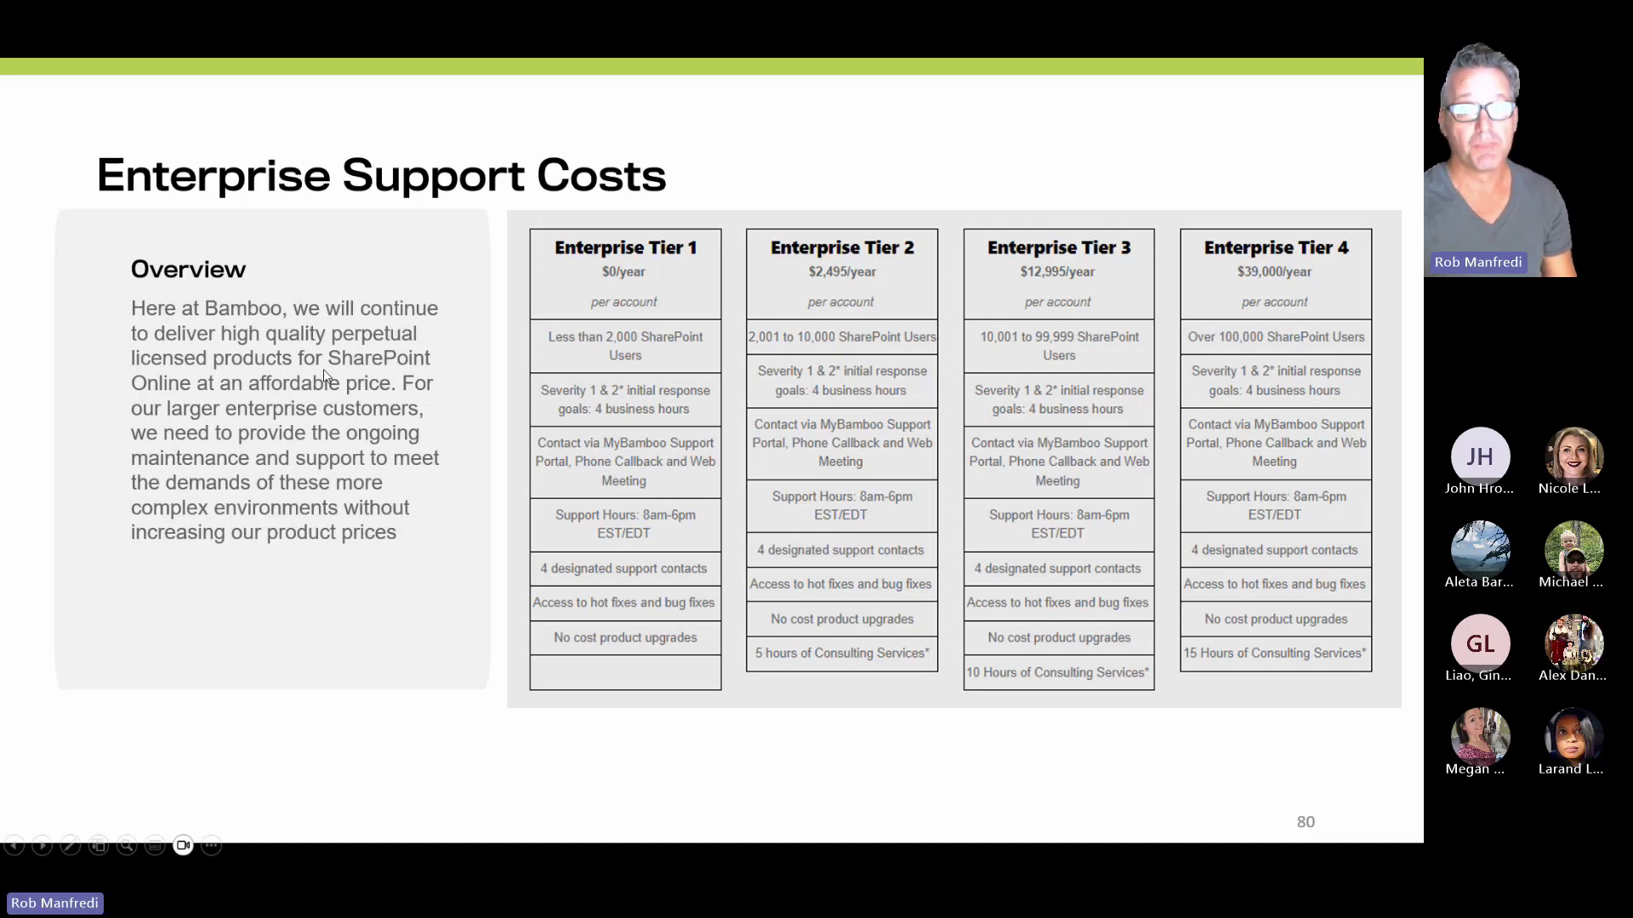
Step: Advance the slideshow to the Small Businesses and Not For Profits slide
key("Right")
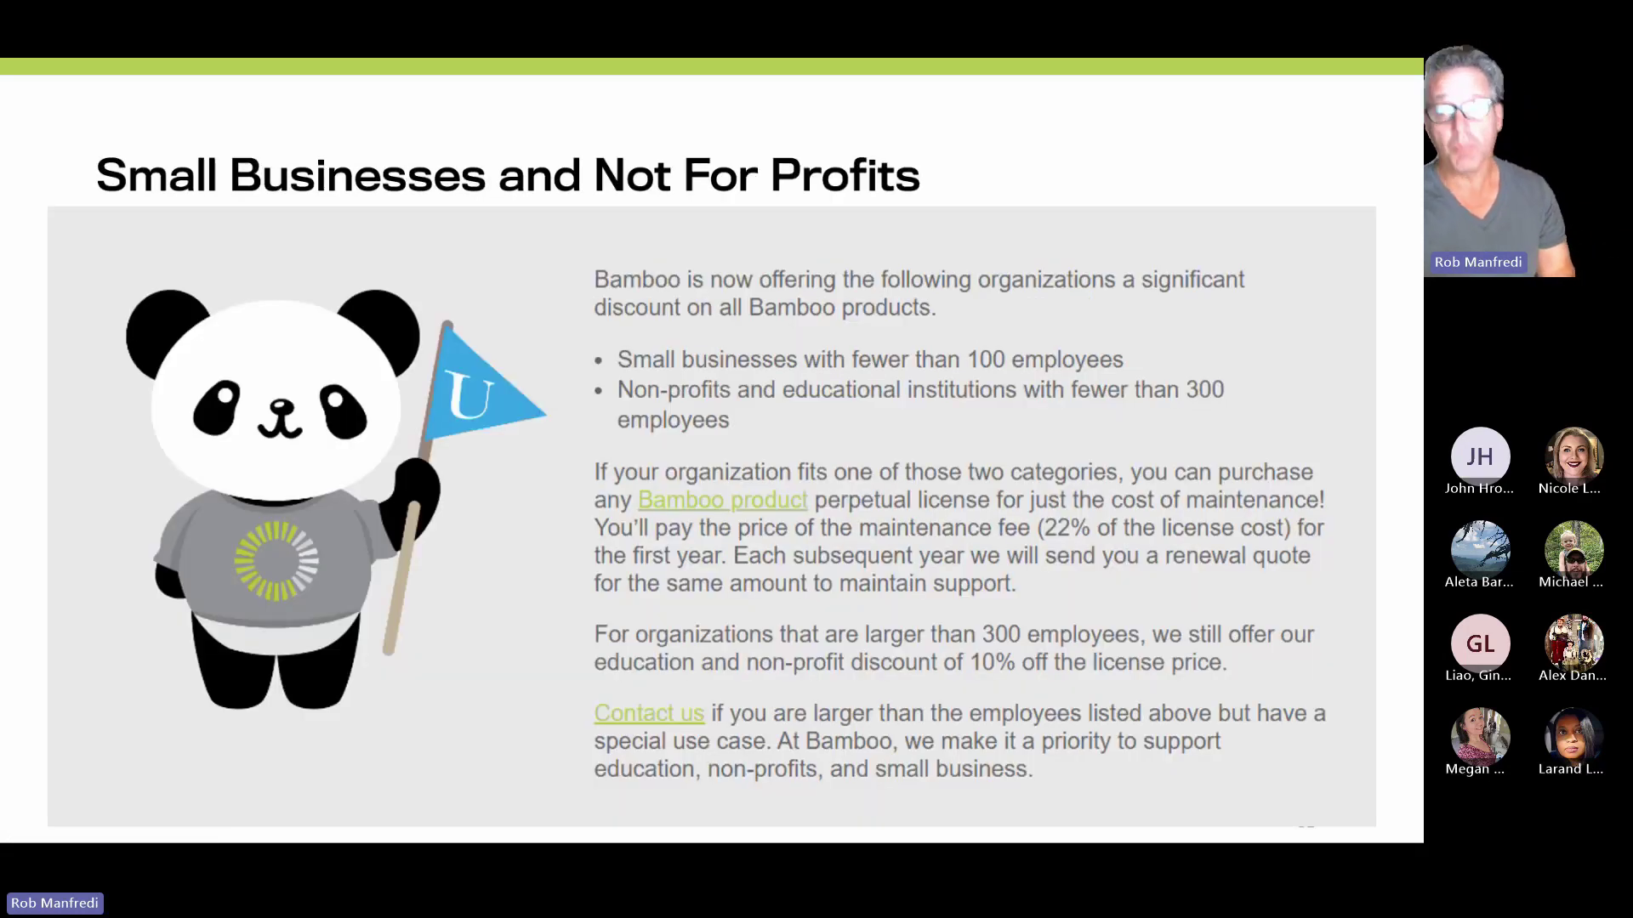